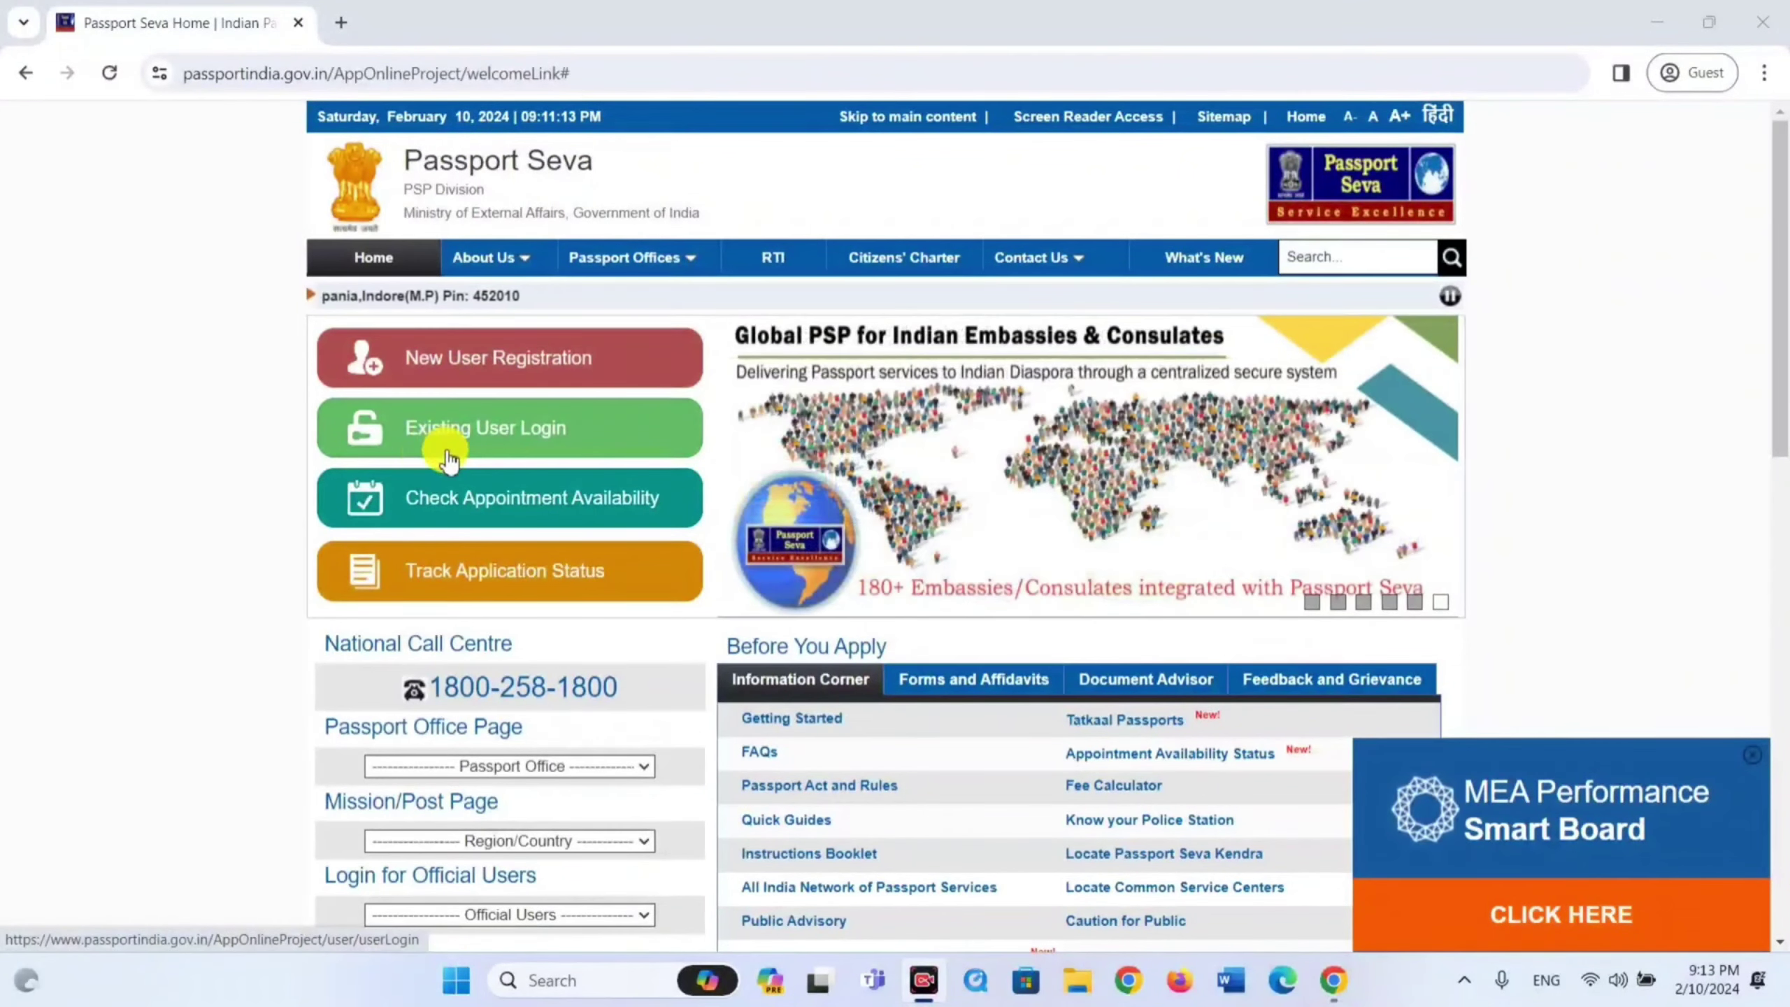
- Open the new user registration form and choose to register at Passport Office
left_click(535, 458)
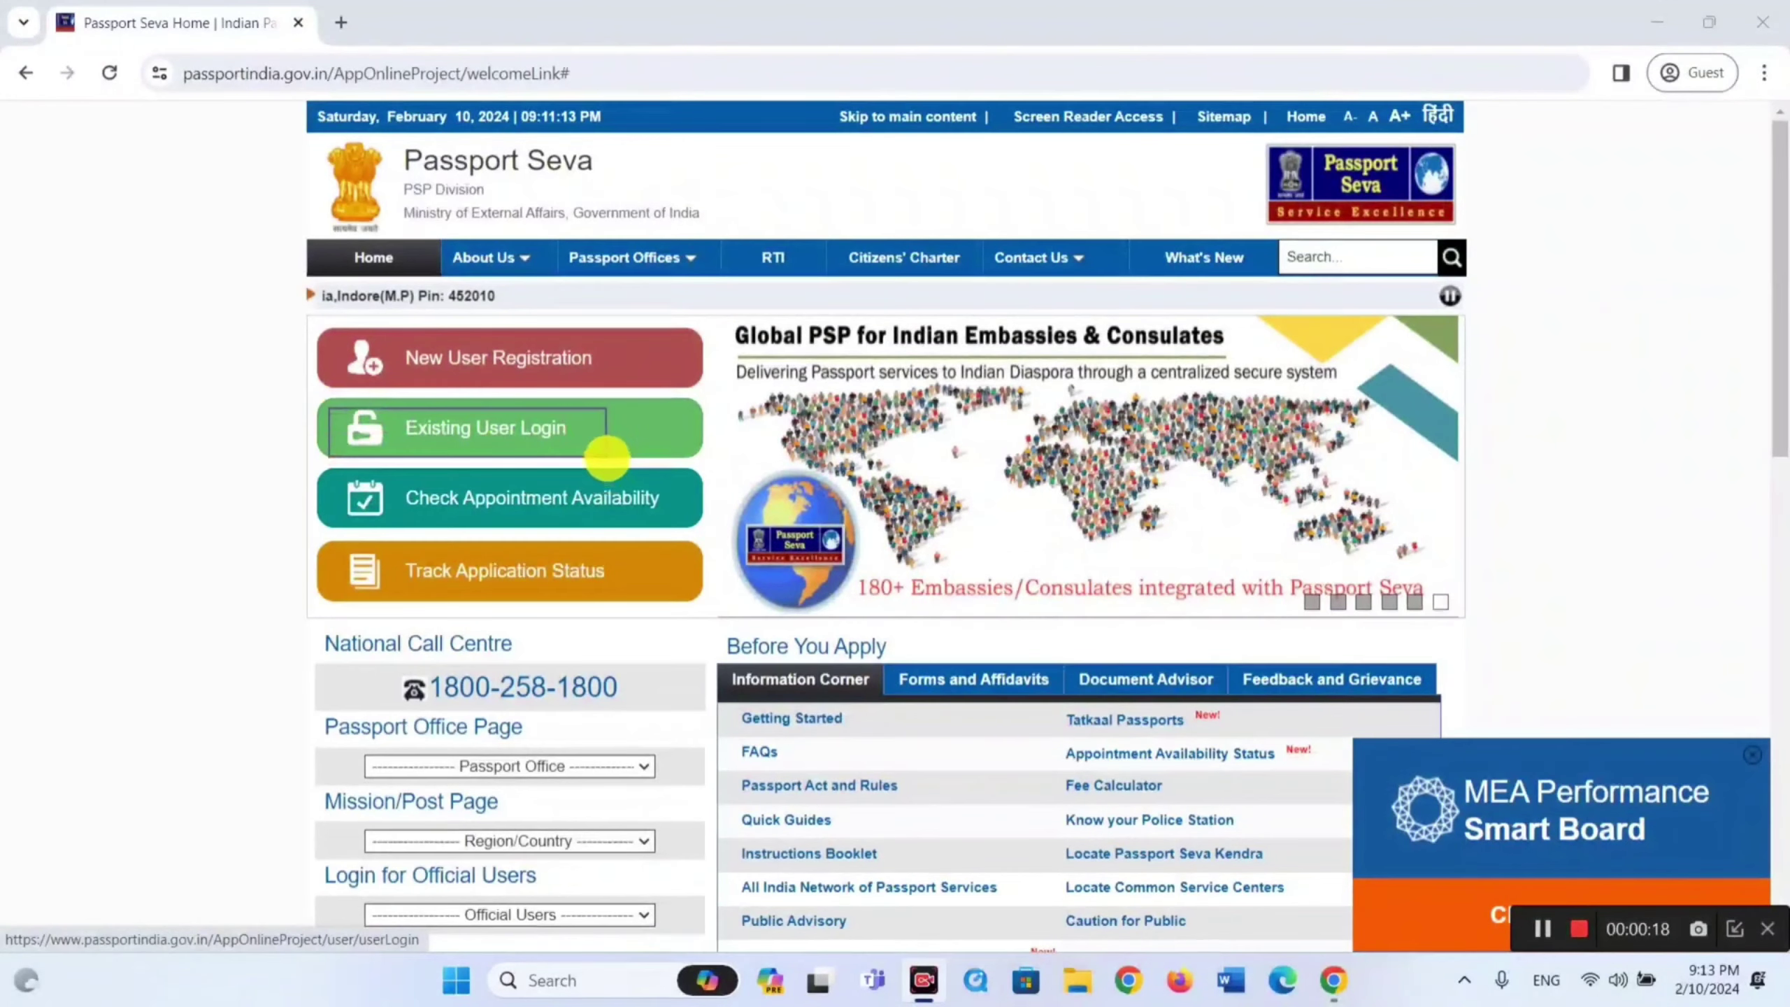
left_click(502, 370)
scroll(915, 519, "down", 3)
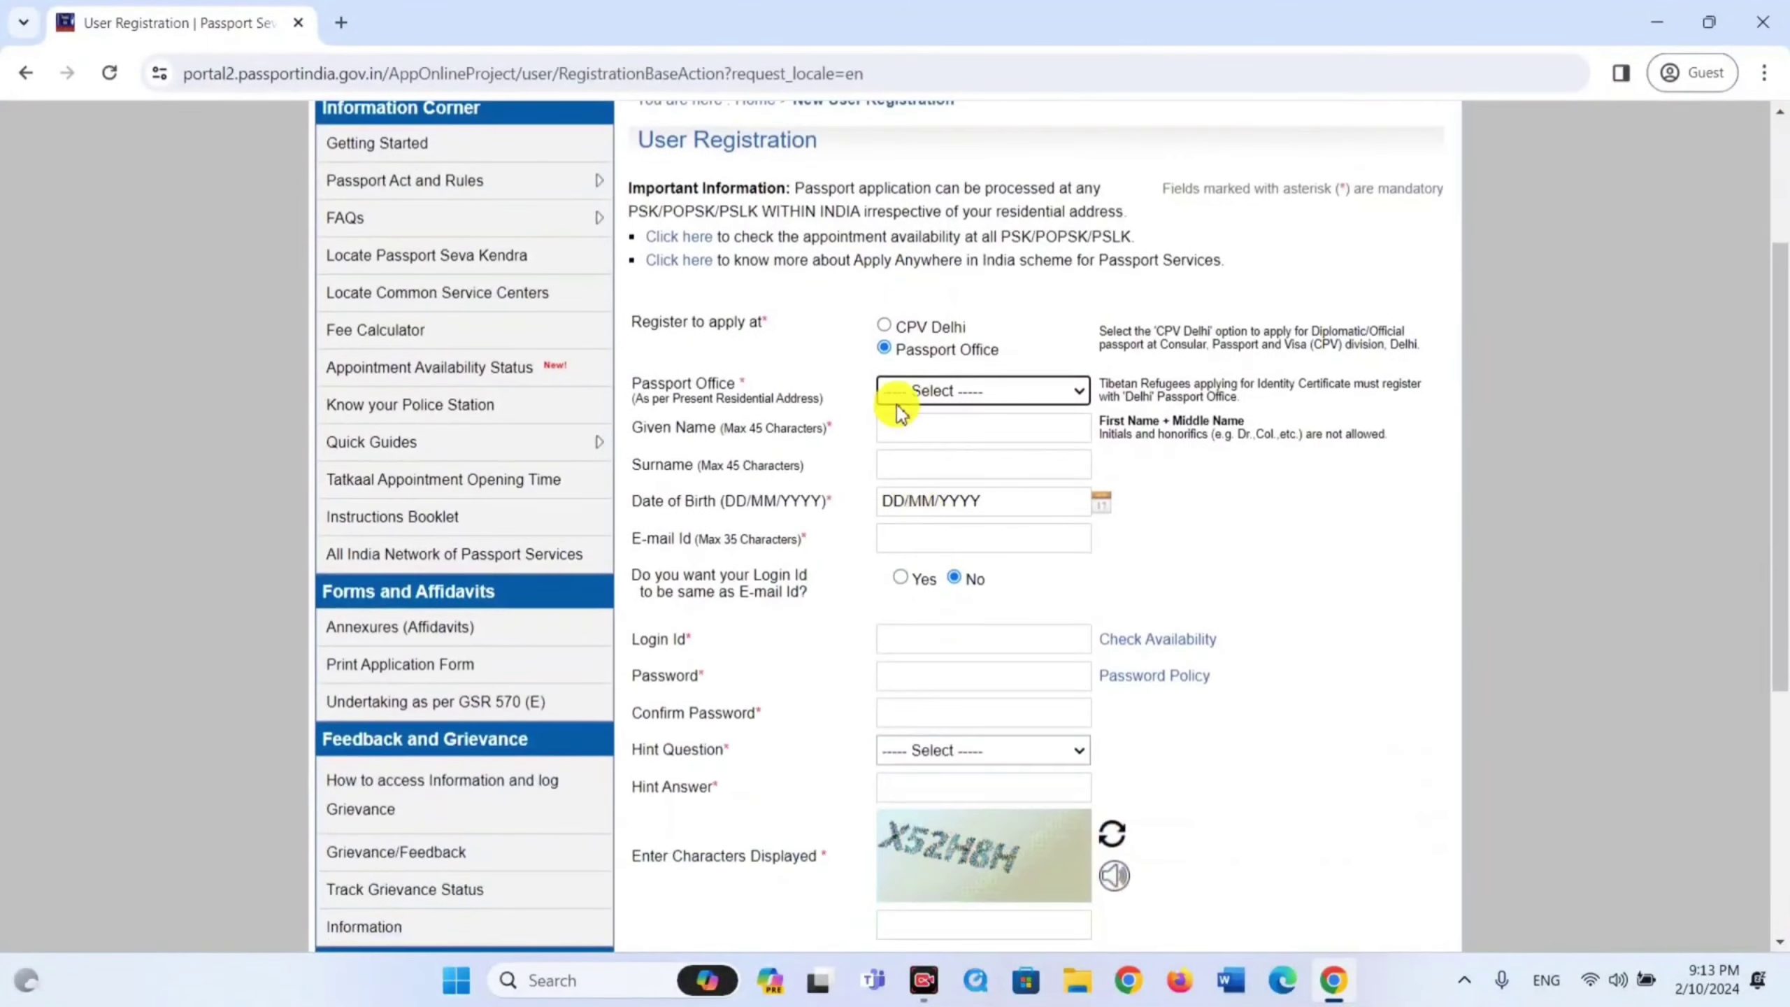
left_click(886, 329)
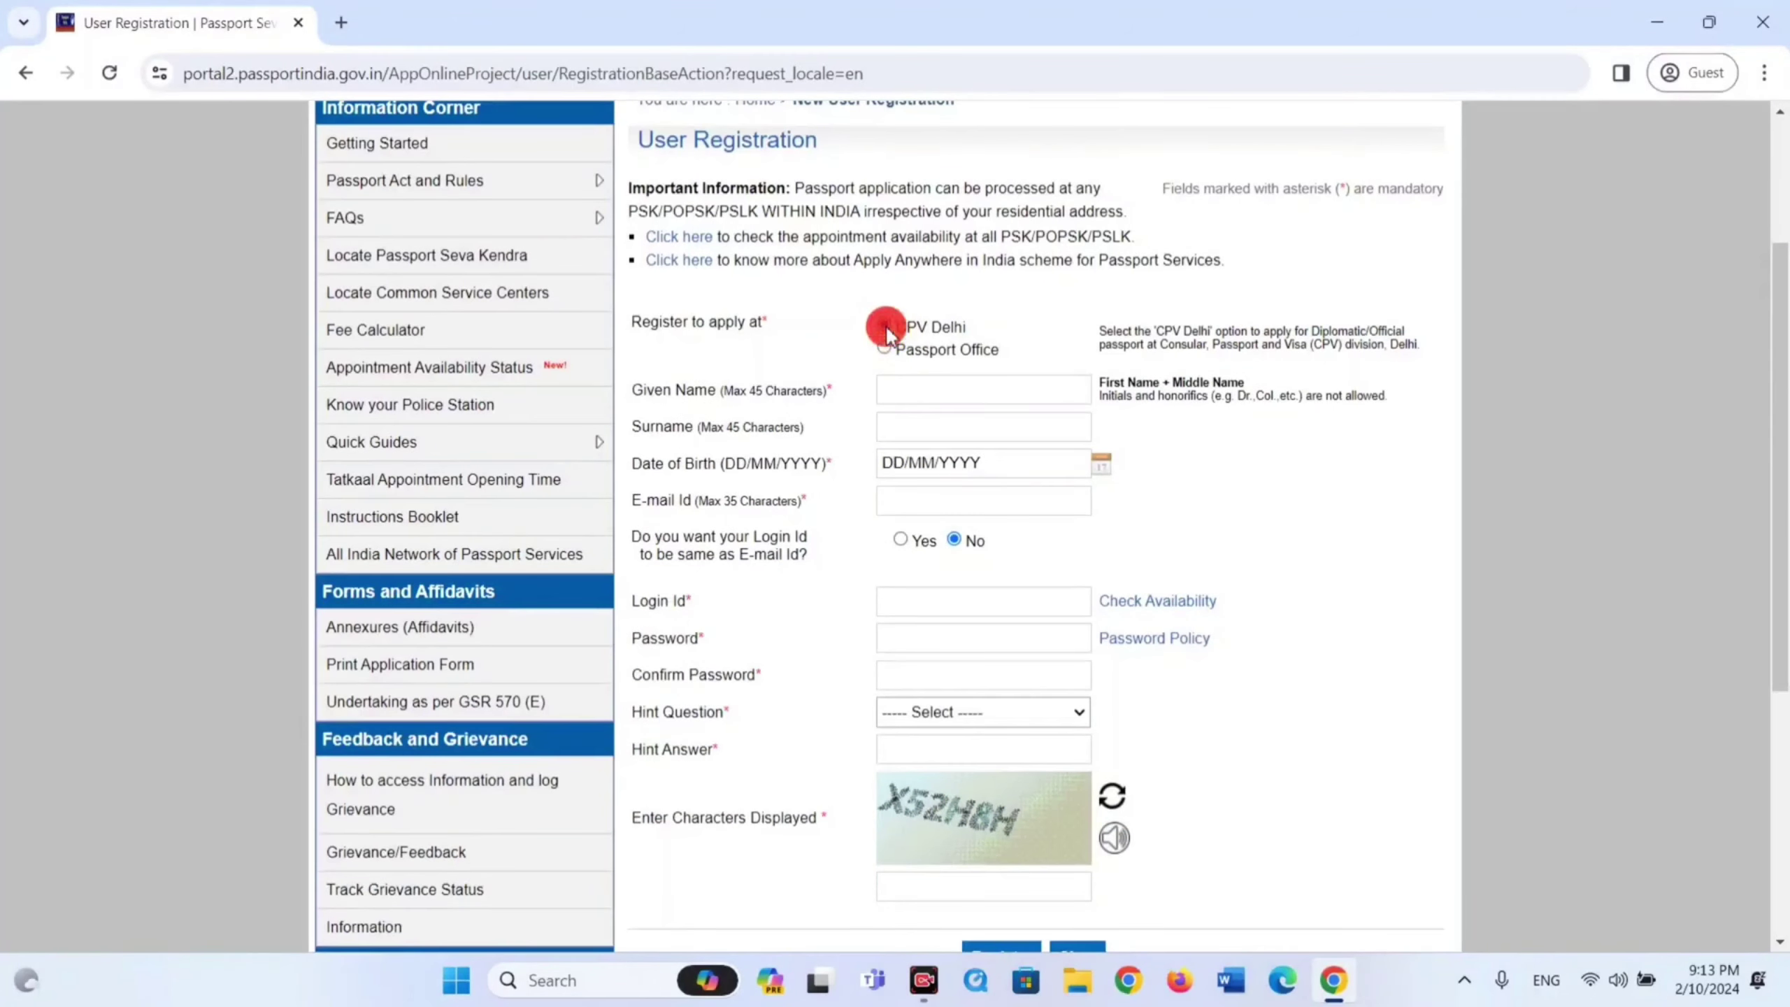
left_click(885, 348)
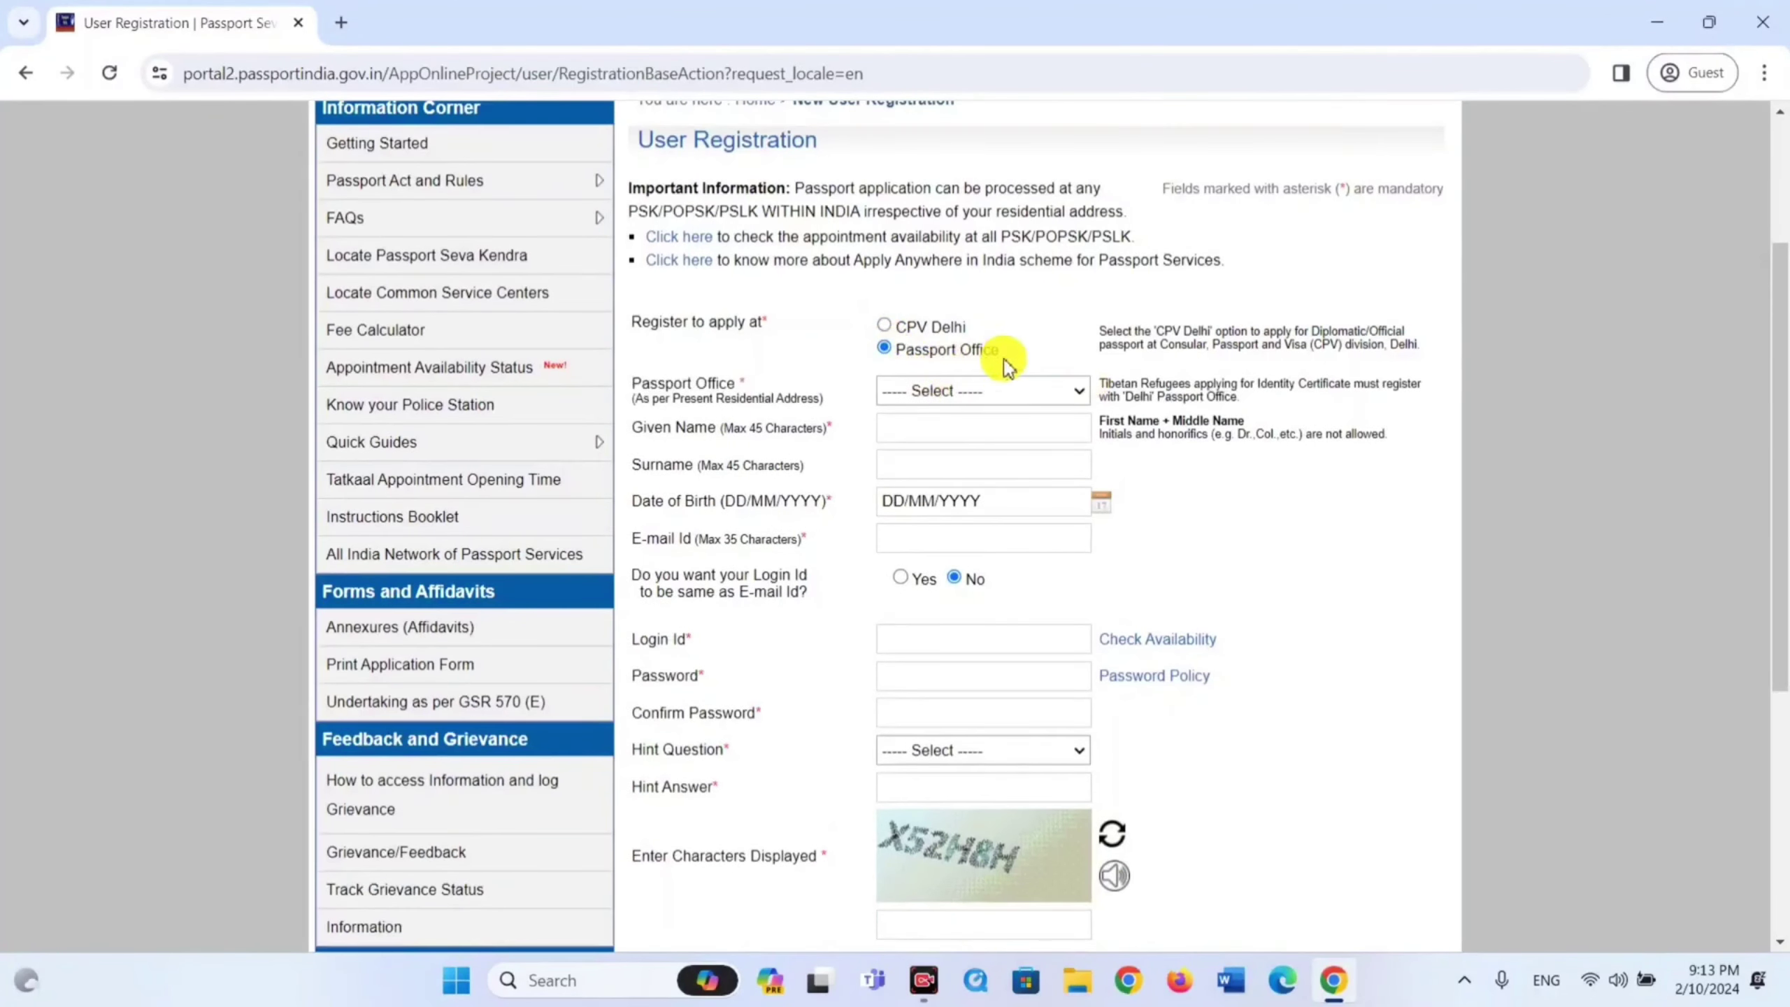
- Choose Lucknow as the passport office for the registration
left_click(987, 393)
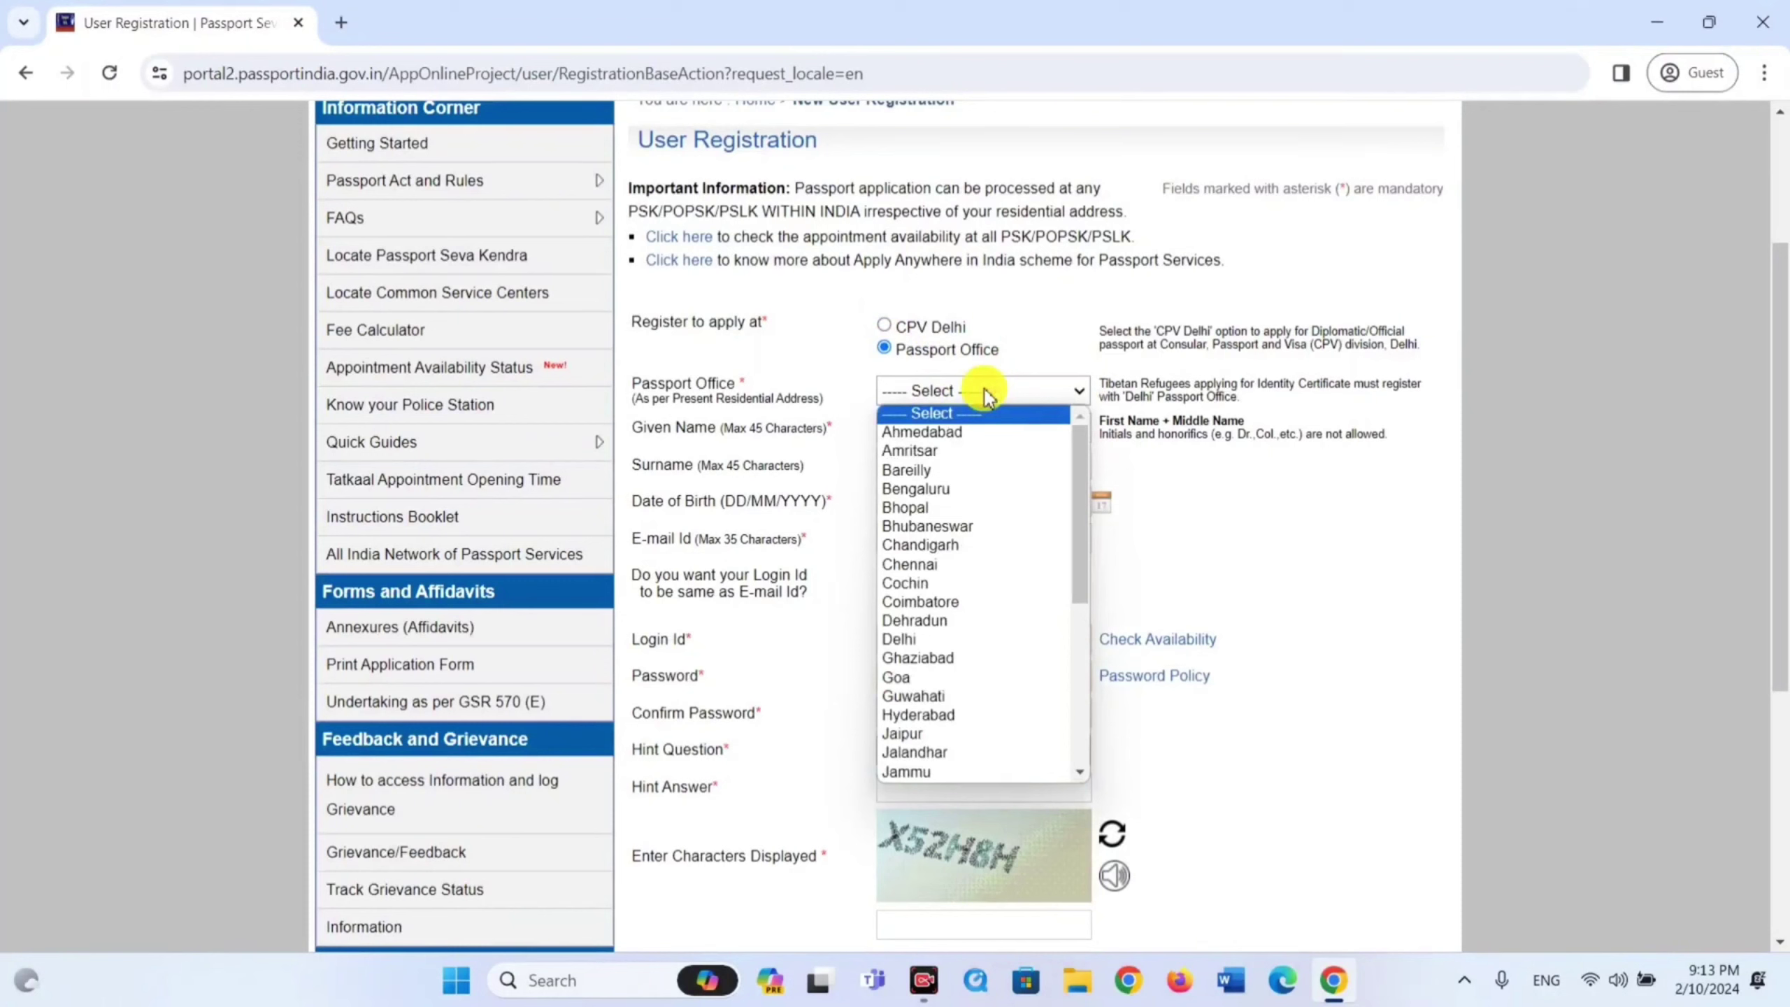
left_click(986, 393)
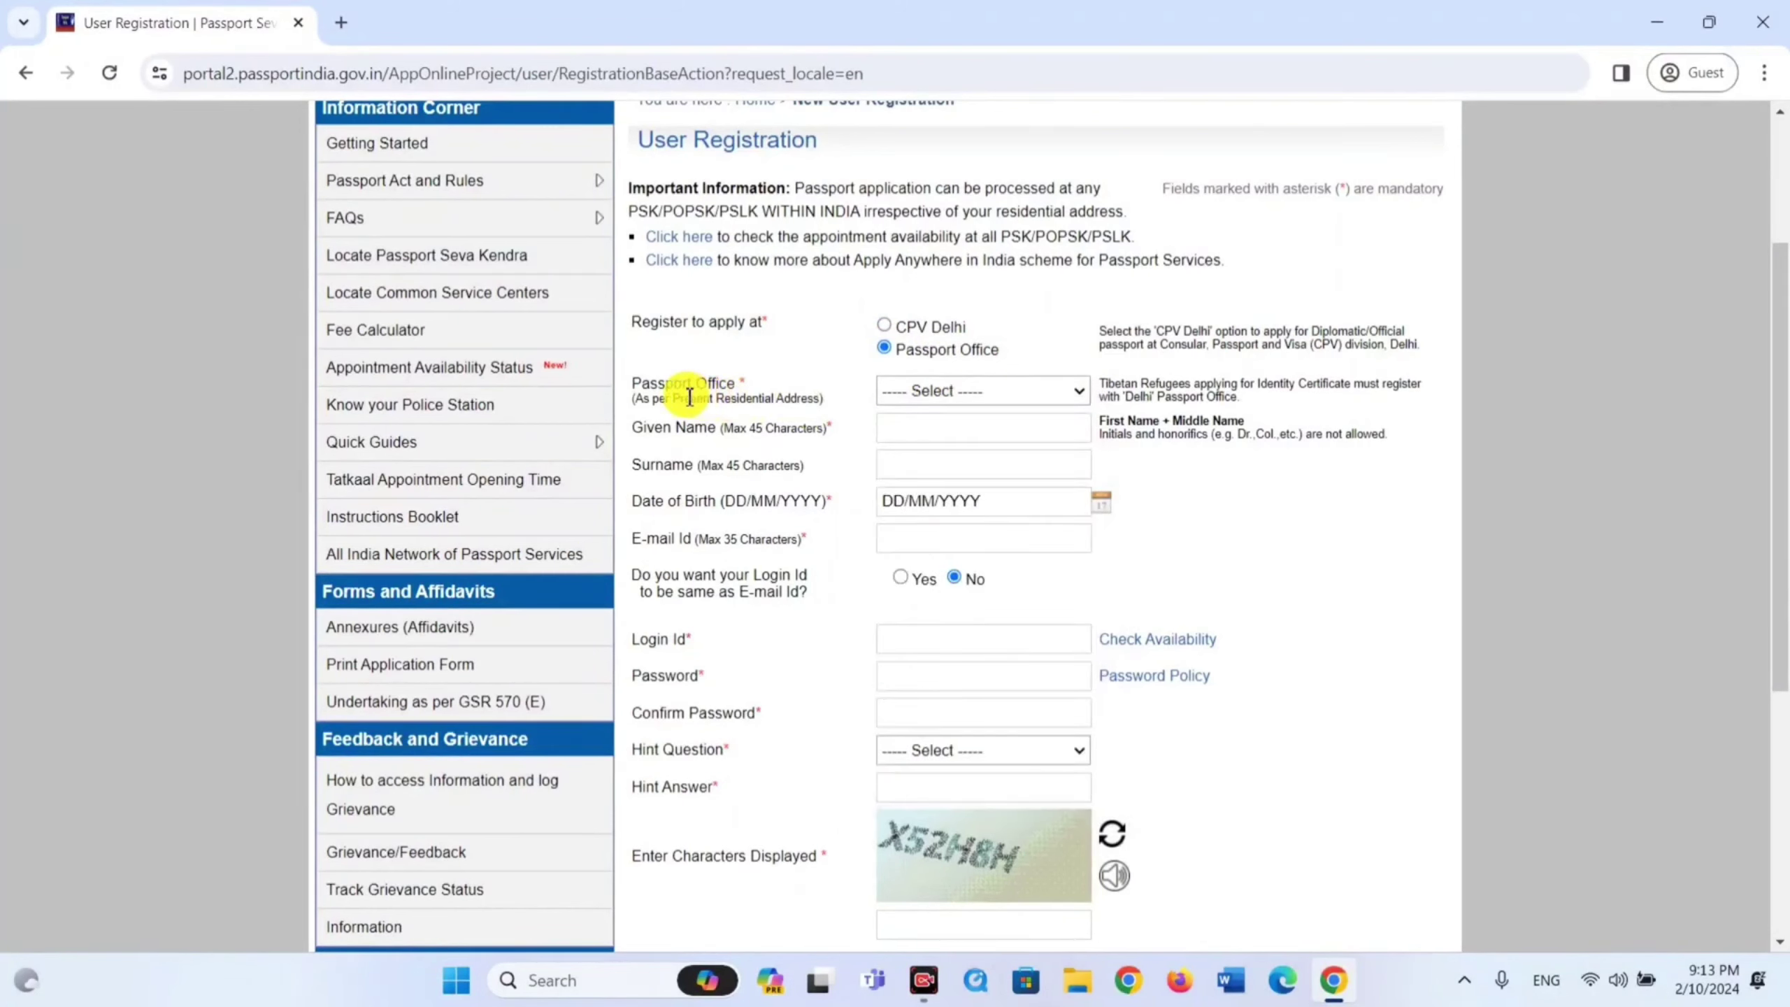
left_click(983, 395)
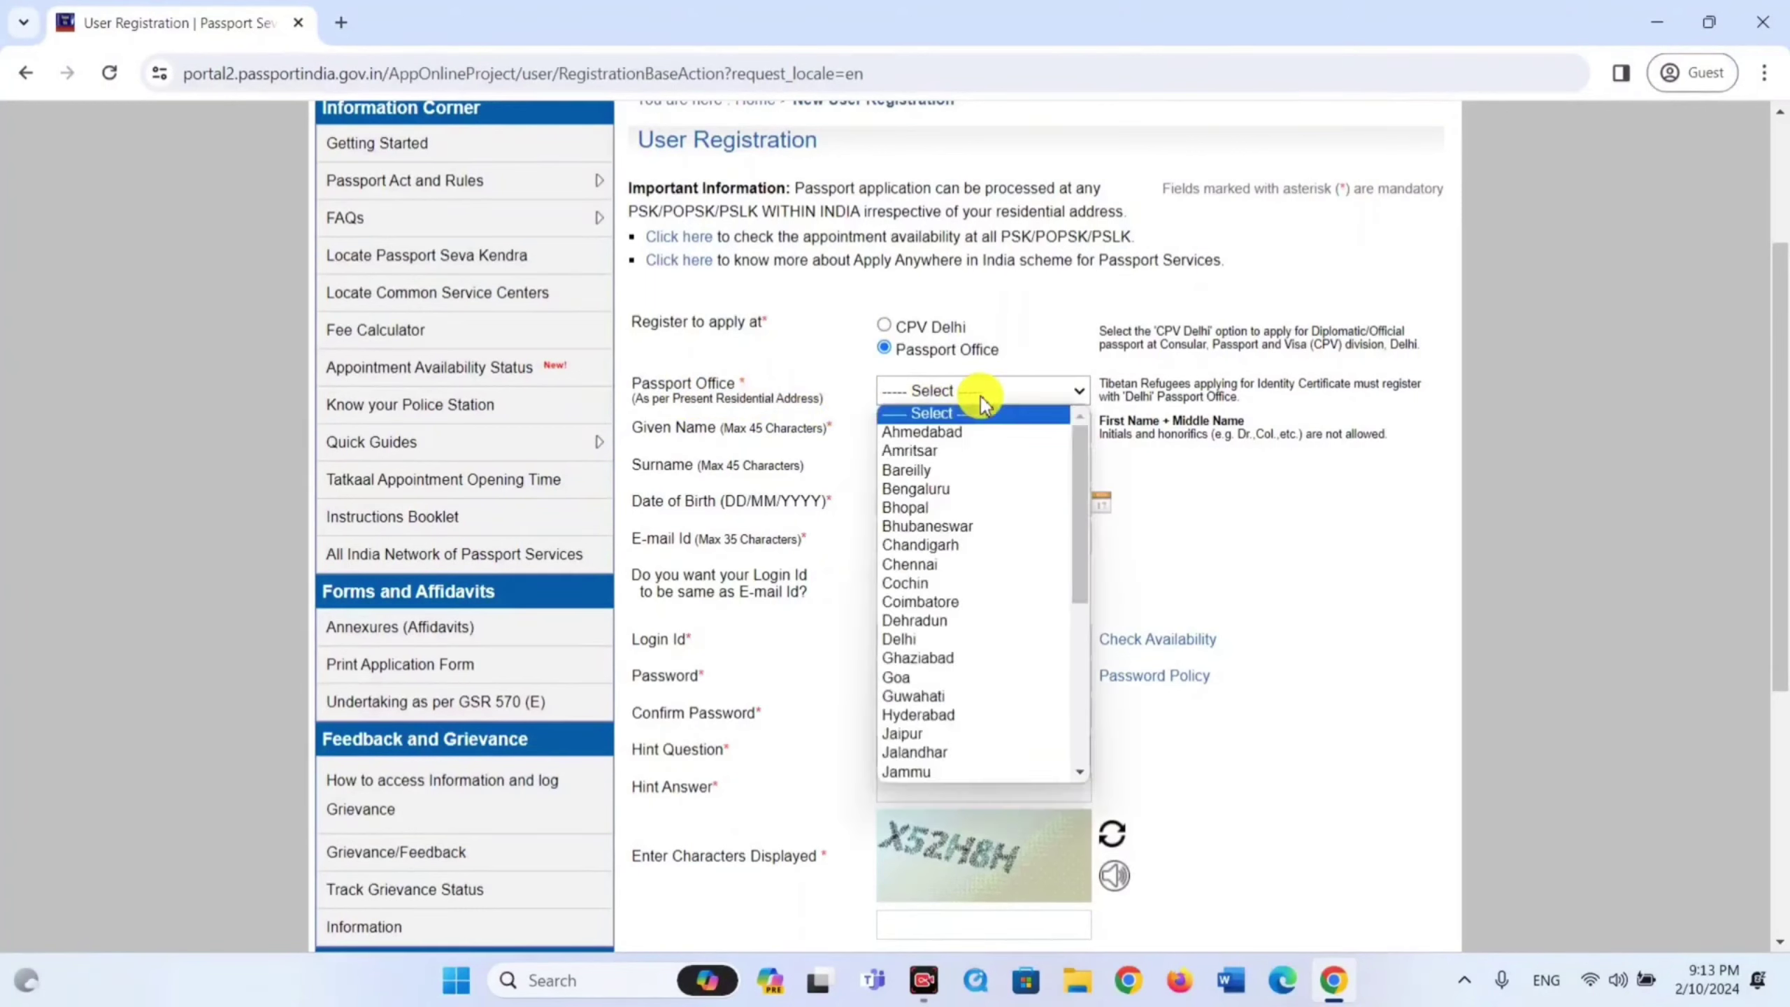
scroll(965, 494, "down", 5)
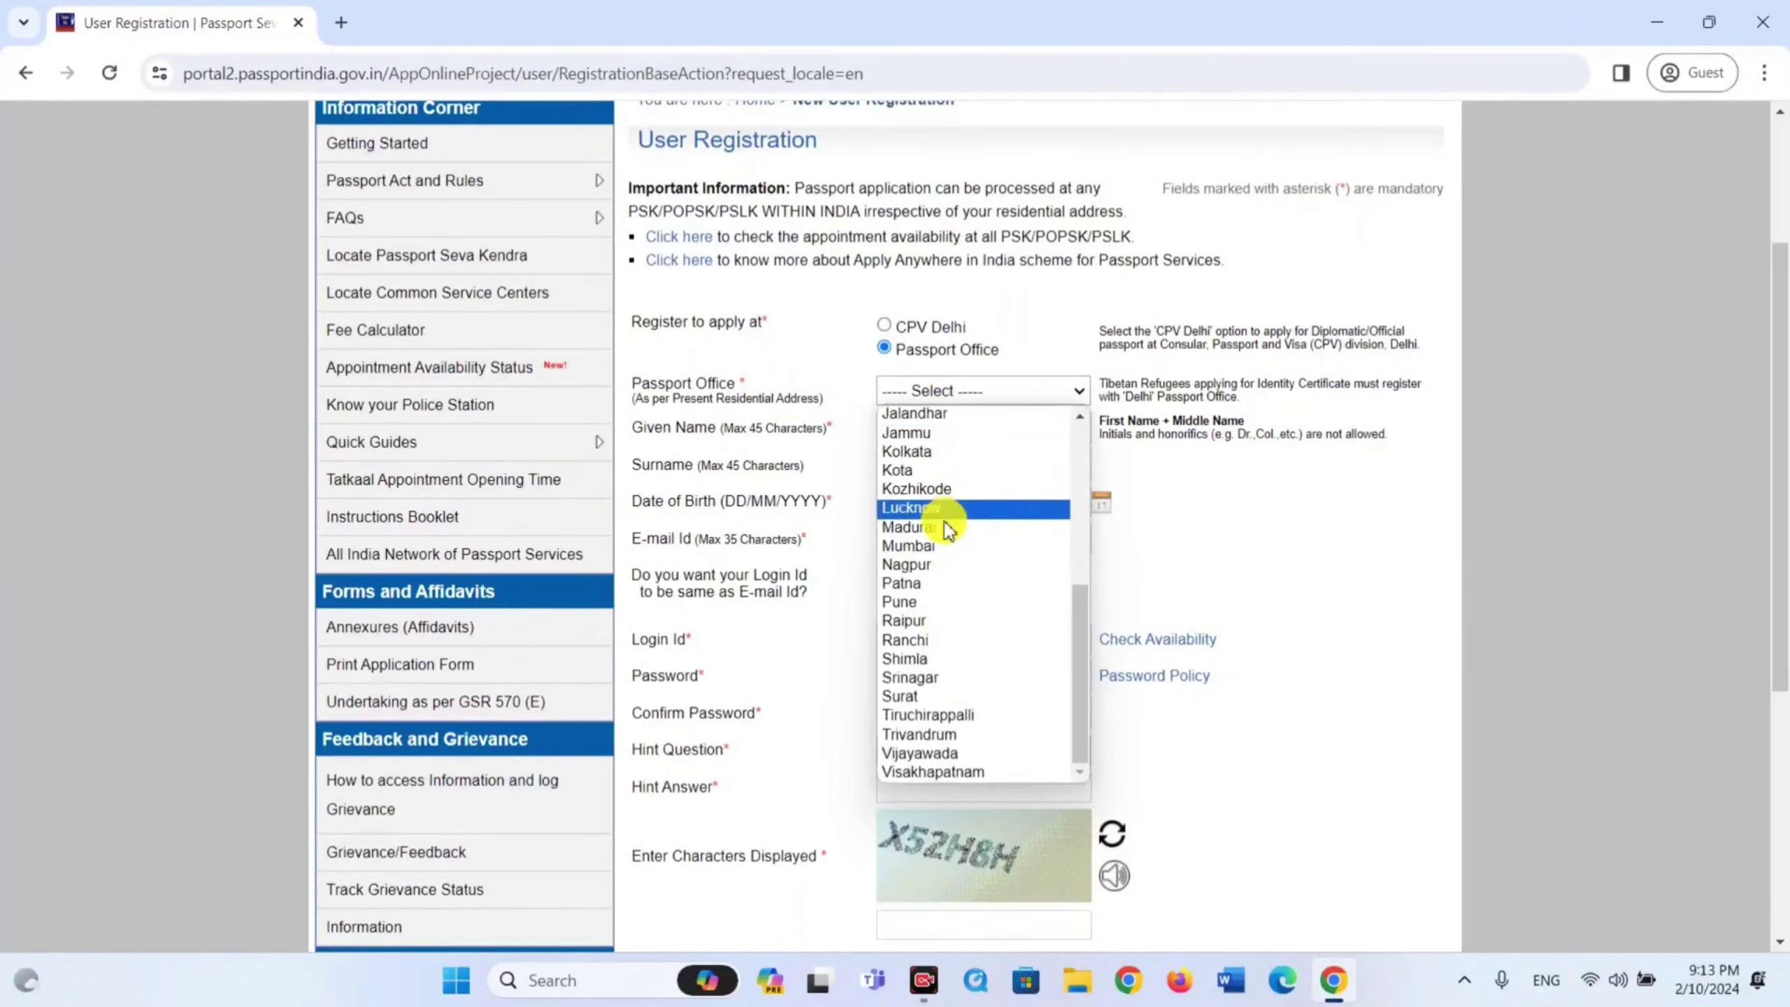
scroll(944, 521, "up", 5)
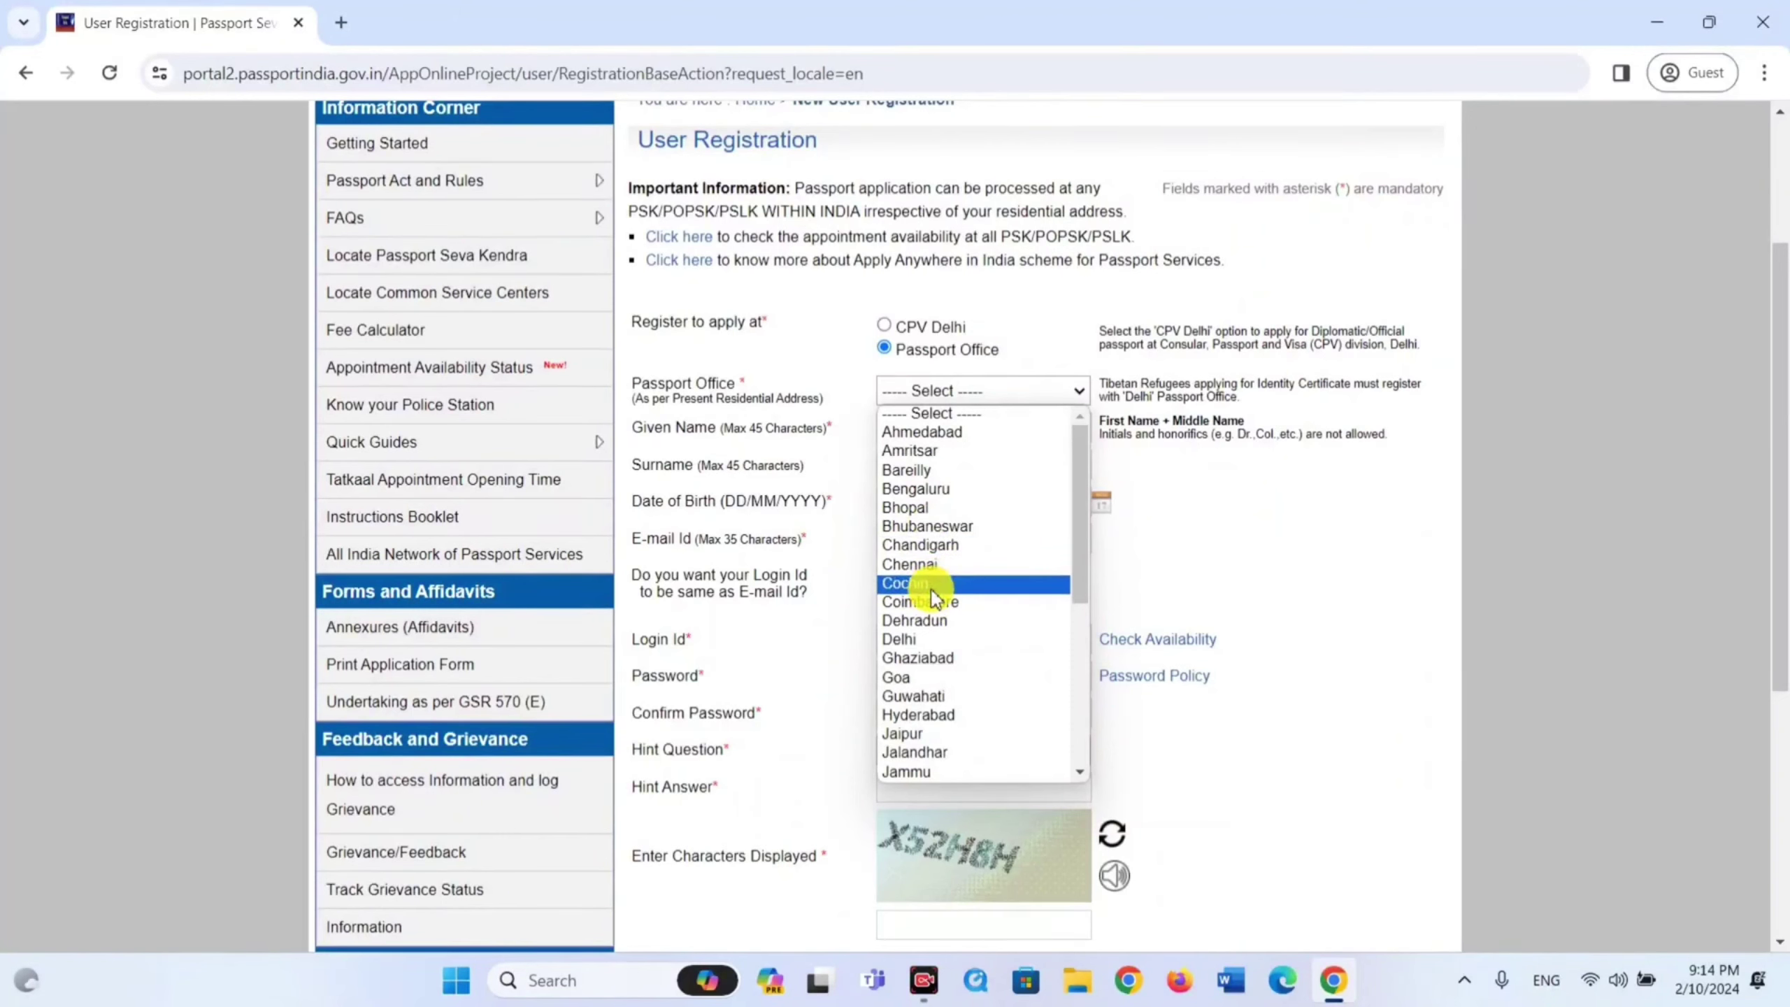
key("l")
key("Return")
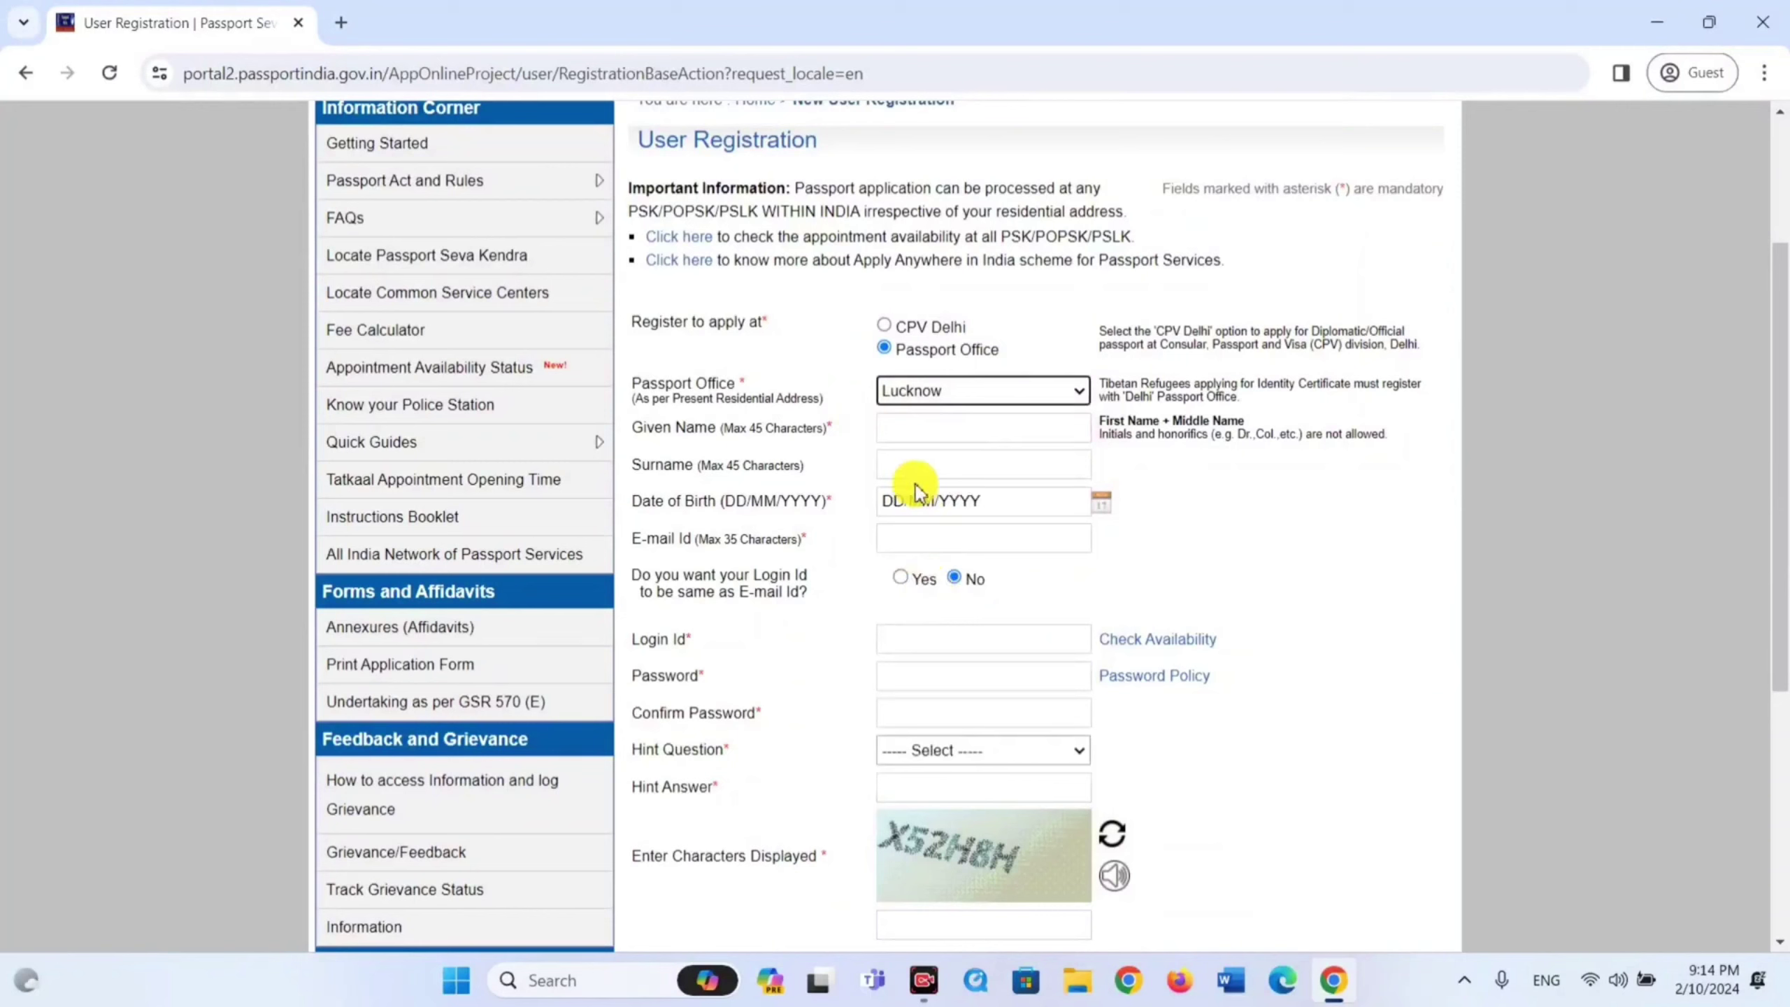
- Go through the name, date of birth, login ID and password fields, and set the login ID to be the same as the e-mail ID
left_click(931, 440)
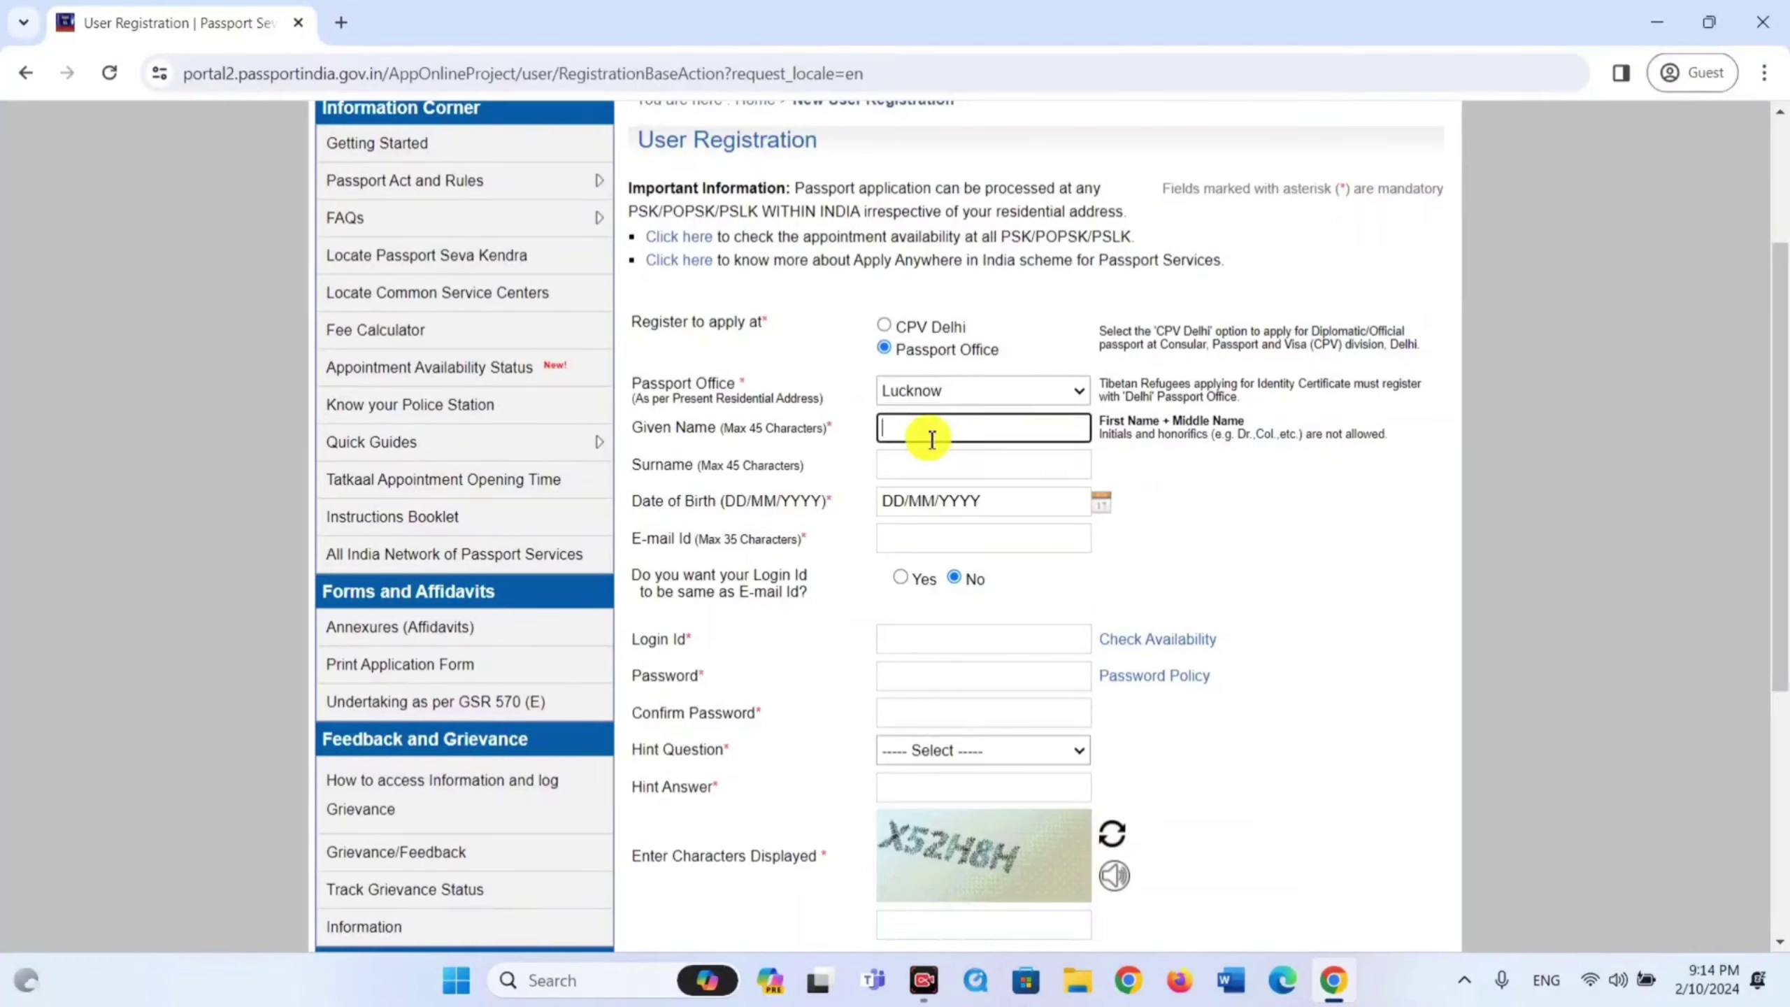
left_click(931, 465)
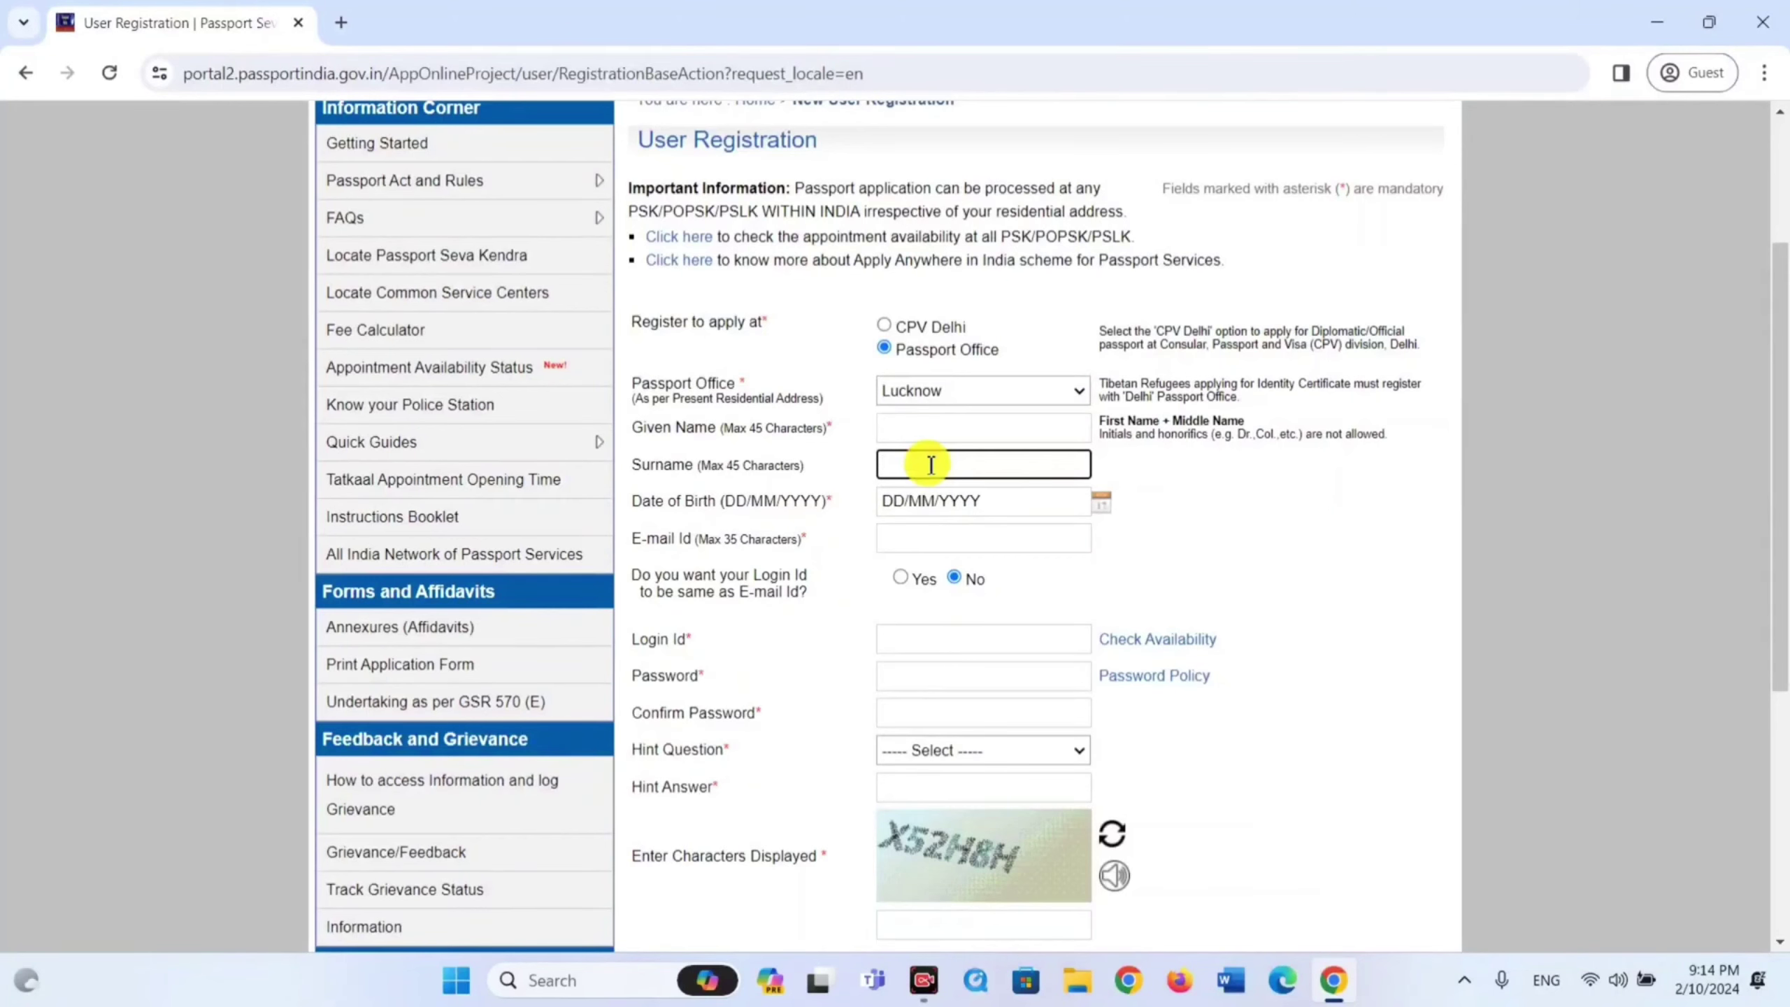
left_click(1014, 501)
left_click(840, 587)
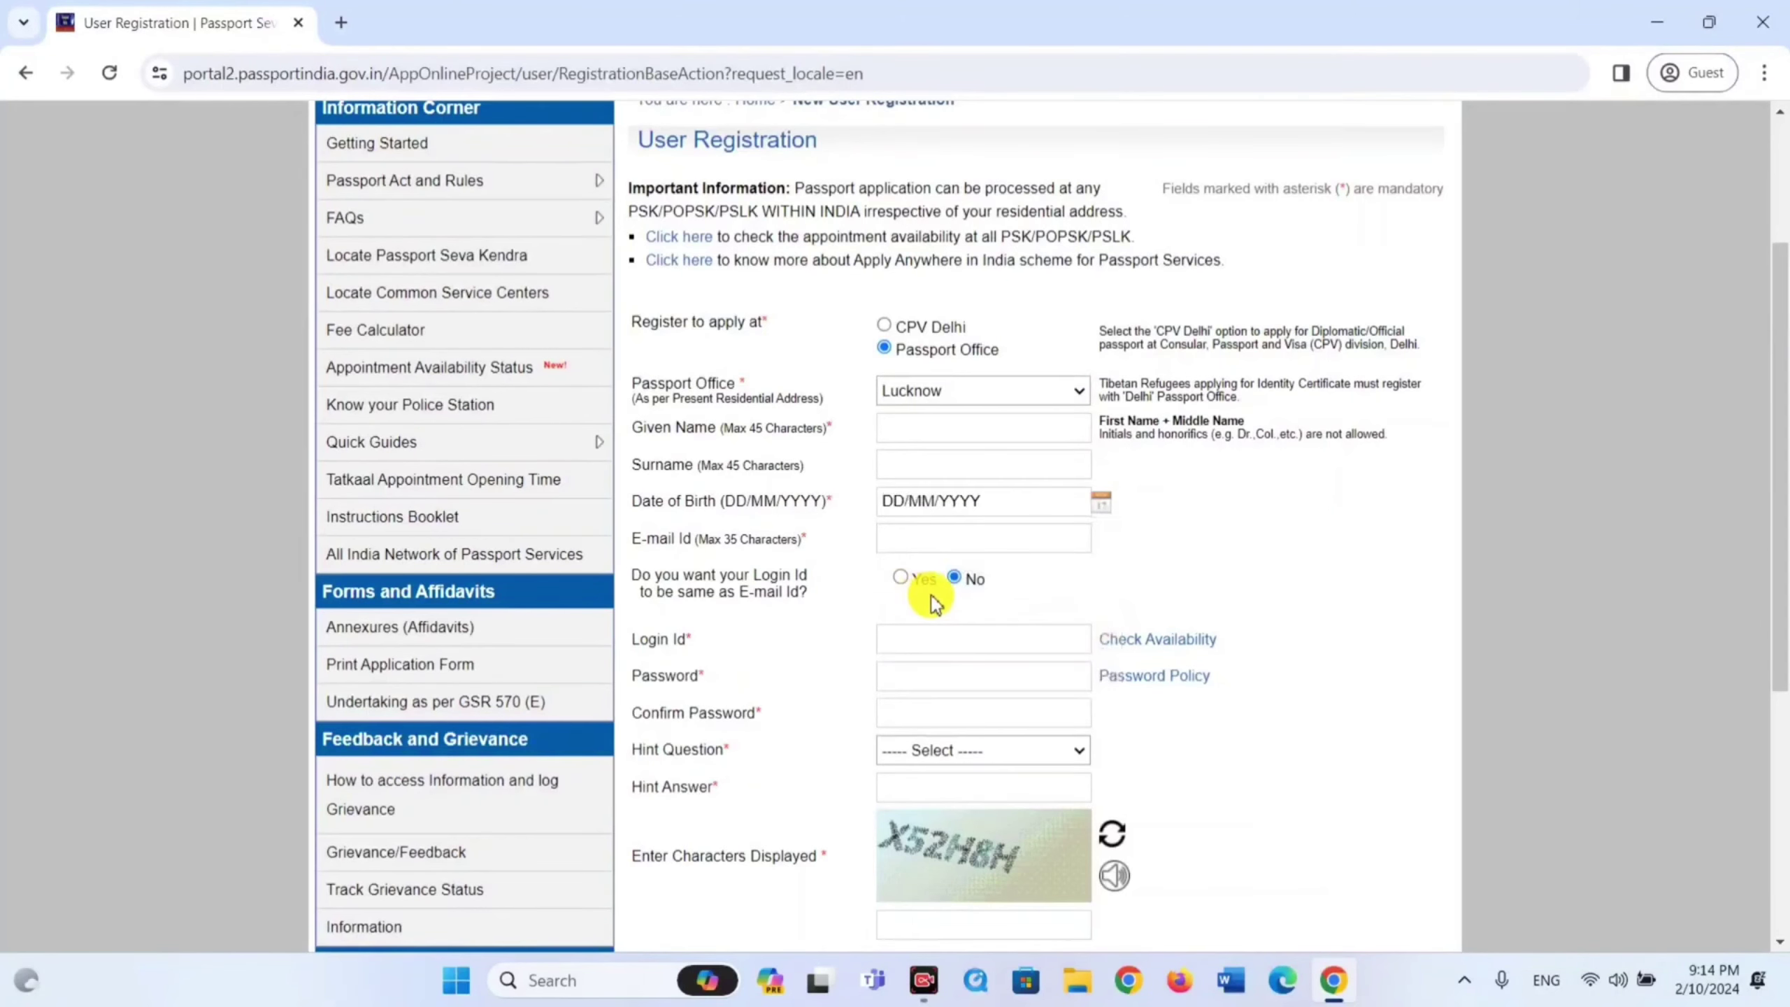
scroll(934, 603, "down", 2)
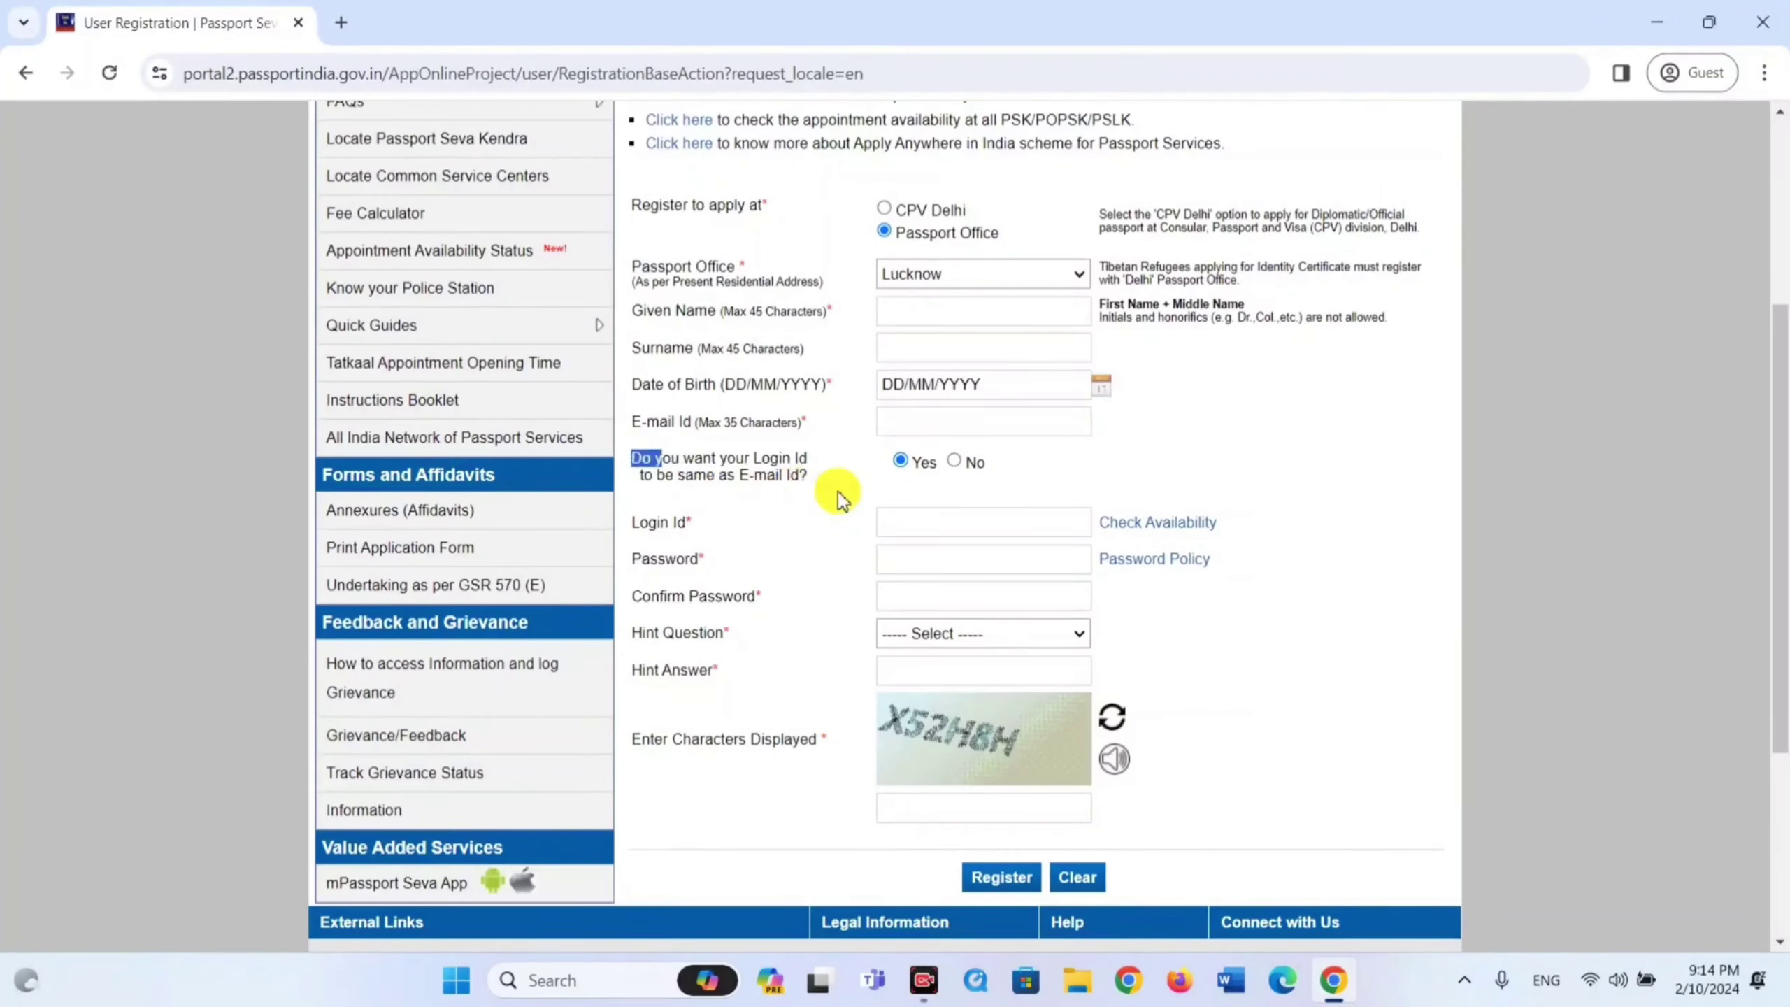
left_click(934, 523)
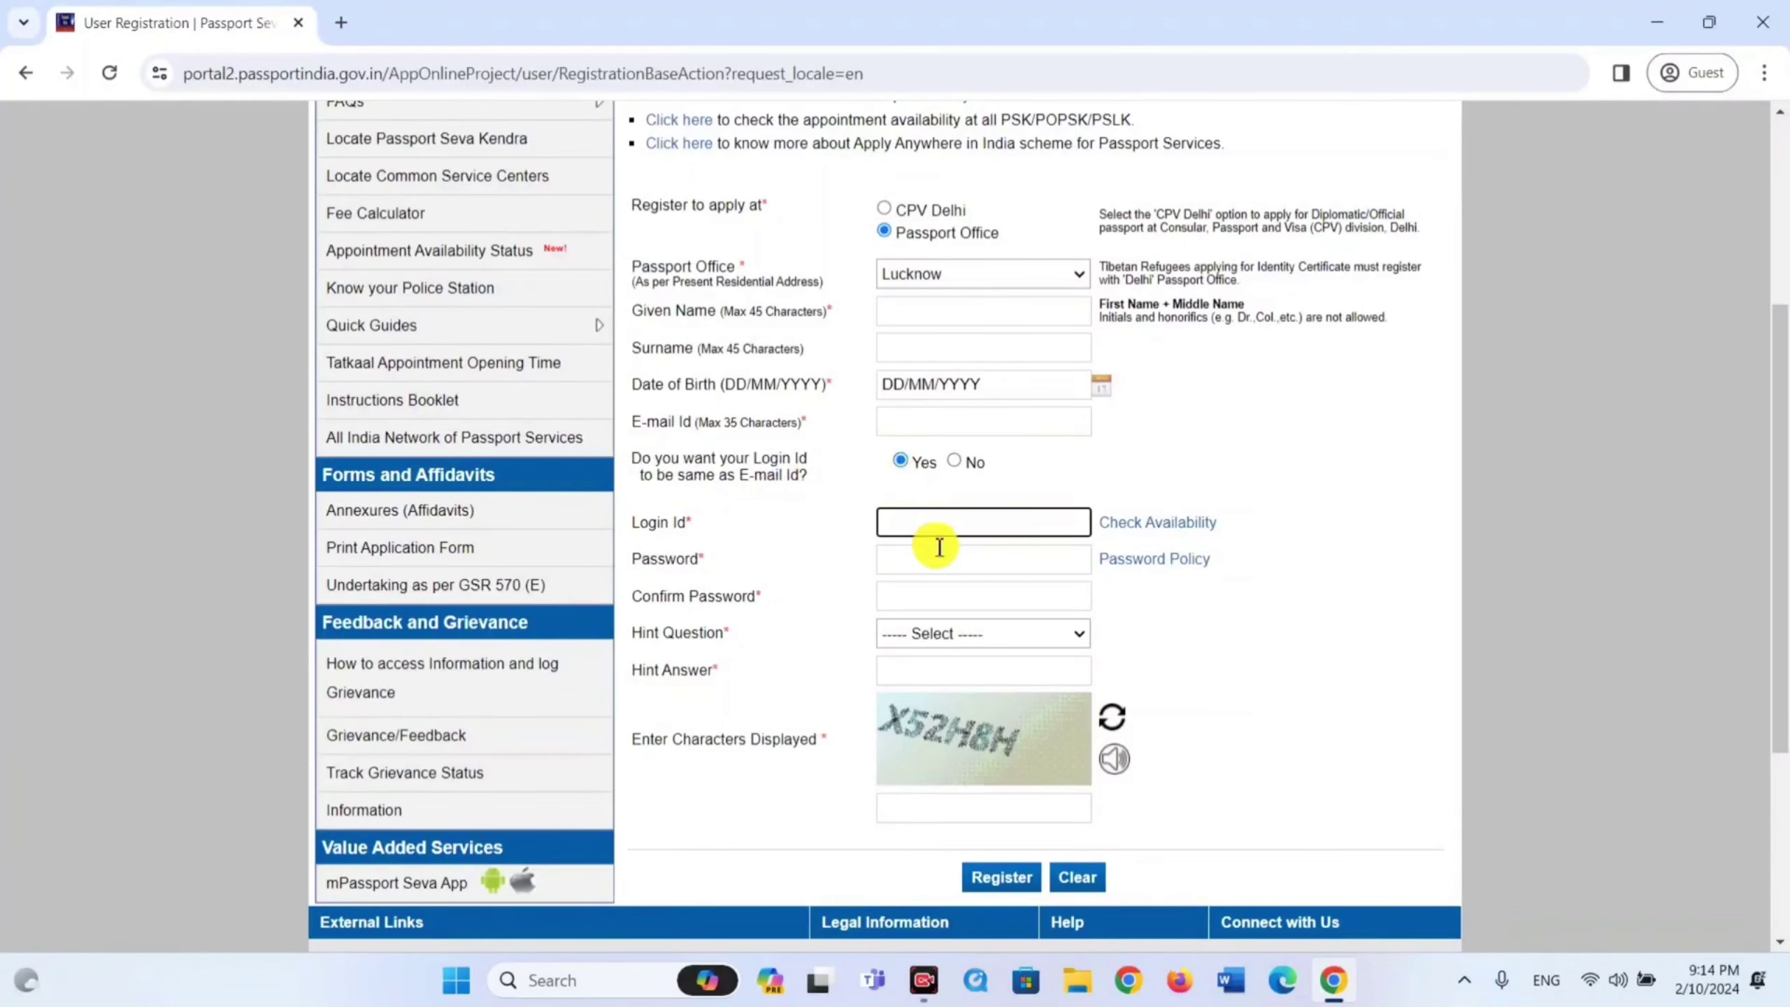
scroll(930, 532, "down", 2)
left_click(948, 454)
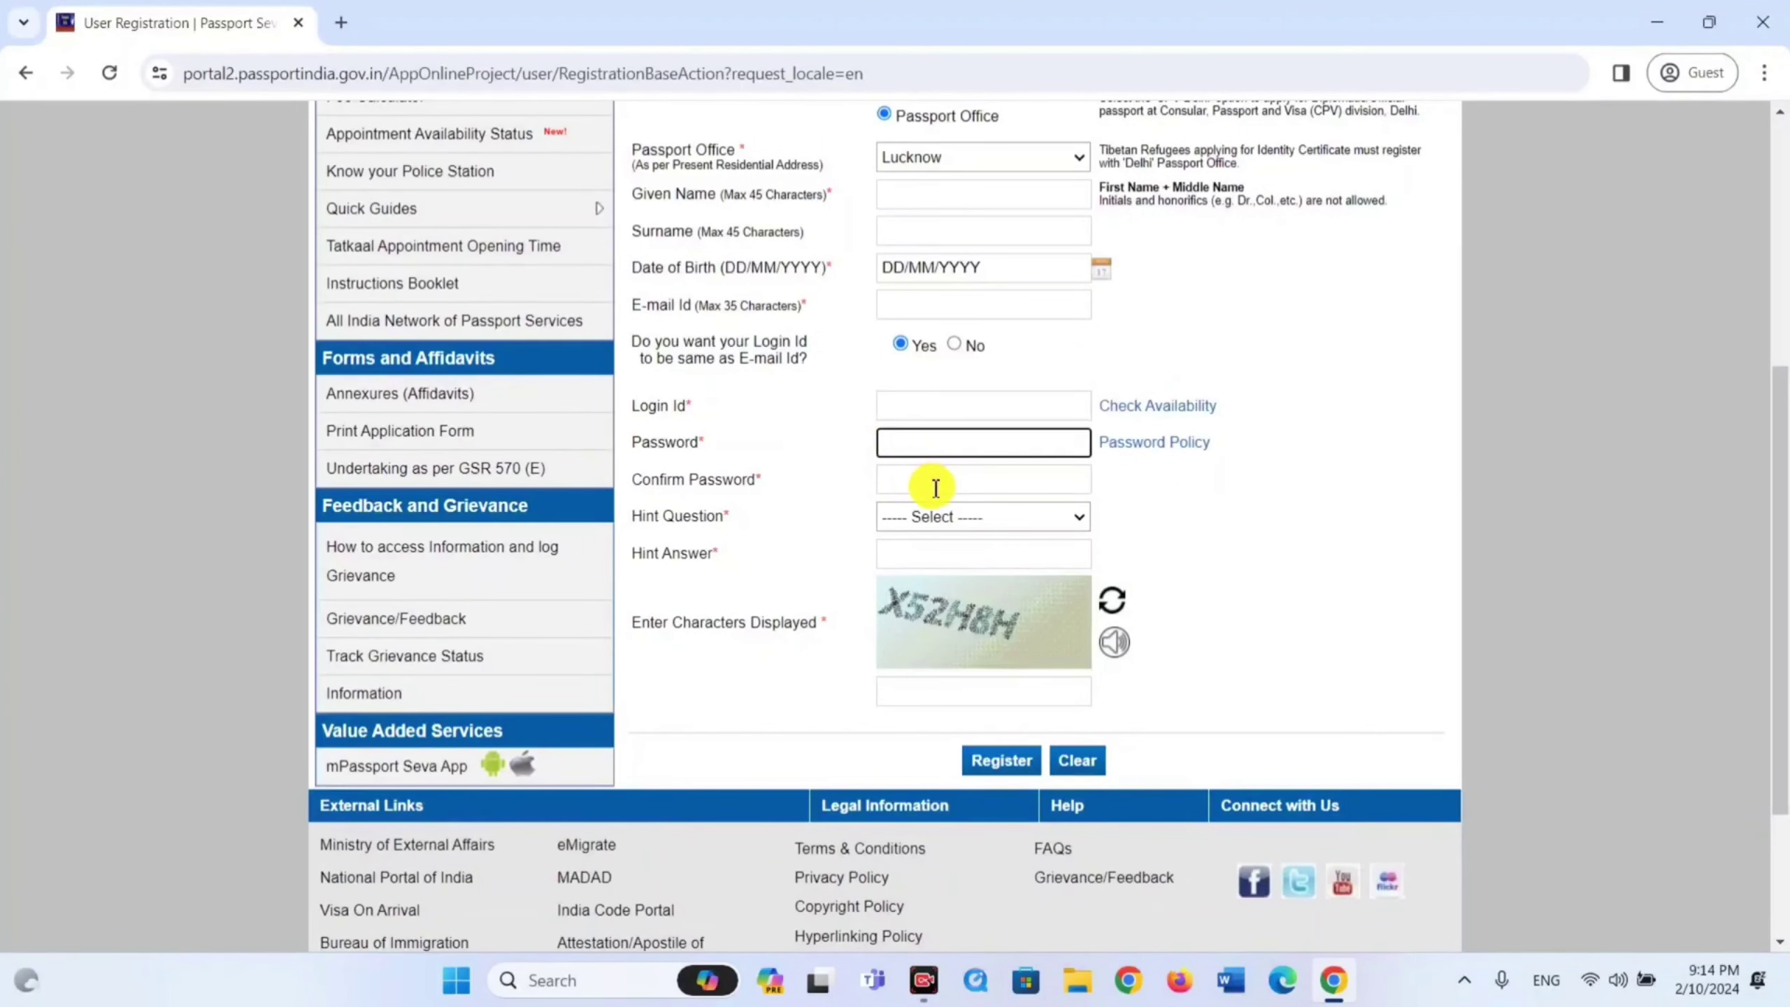
- Select First School as the hint question, go to the hint answer field and submit the registration
scroll(935, 483, "down", 2)
left_click(926, 400)
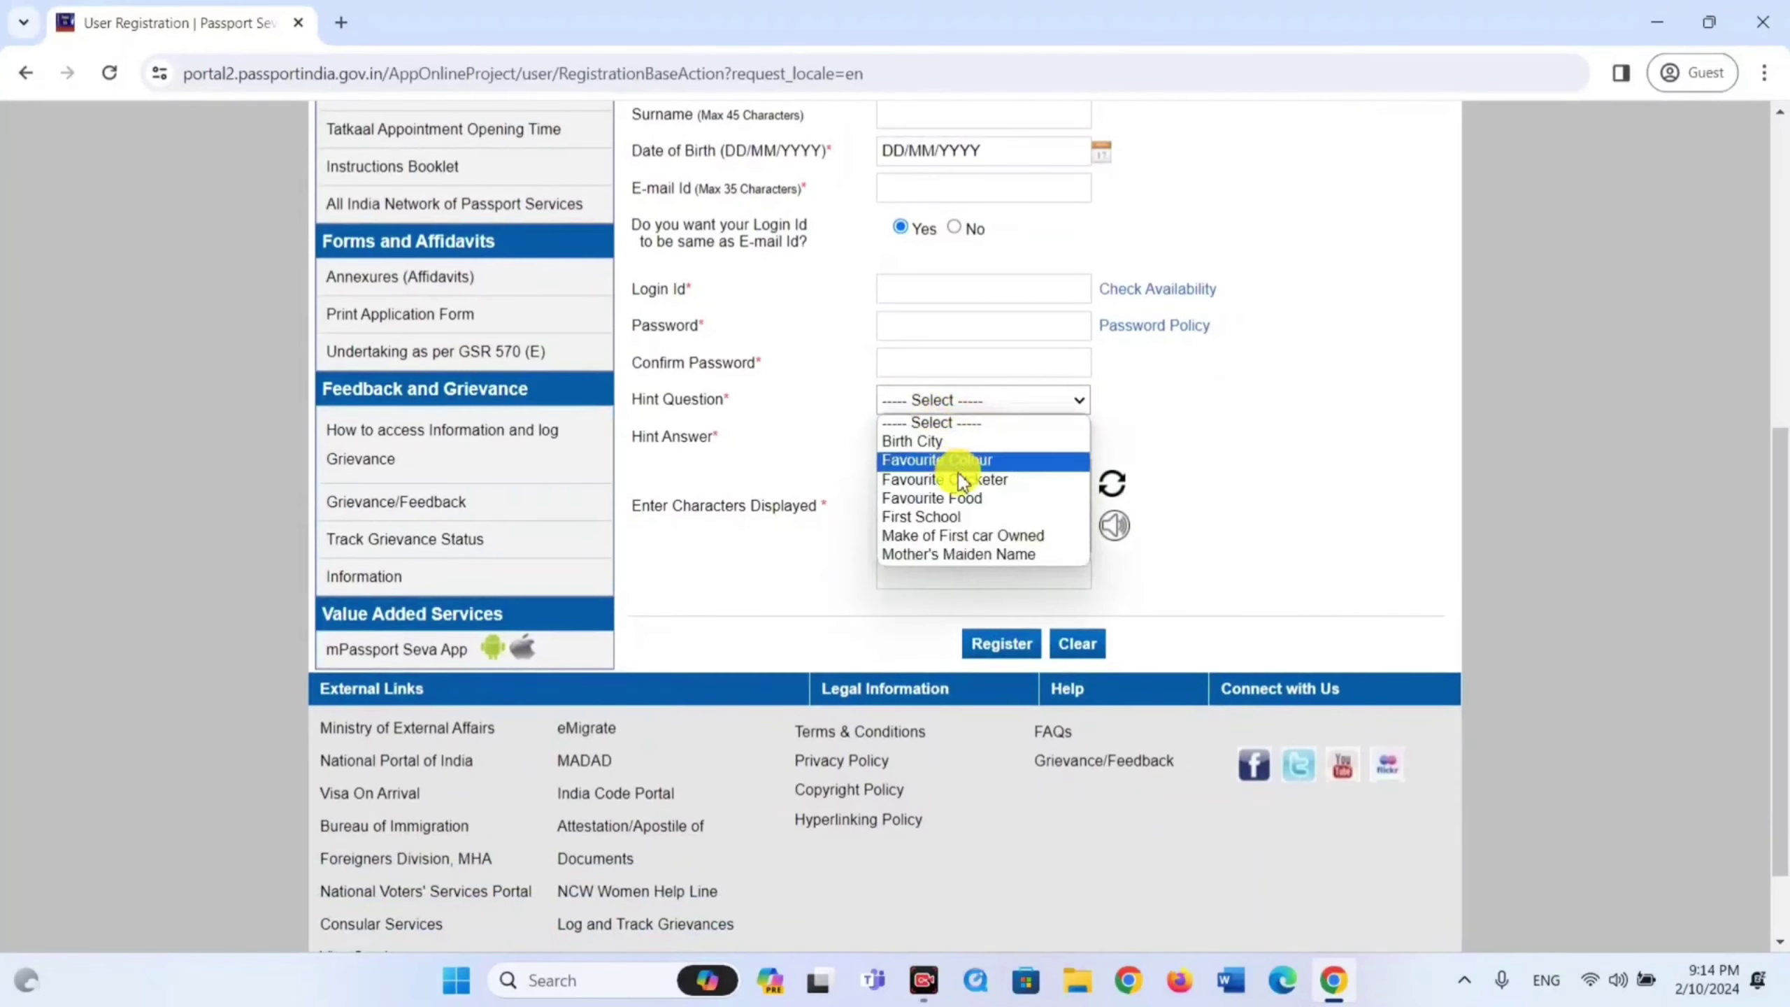
left_click(956, 517)
left_click(928, 447)
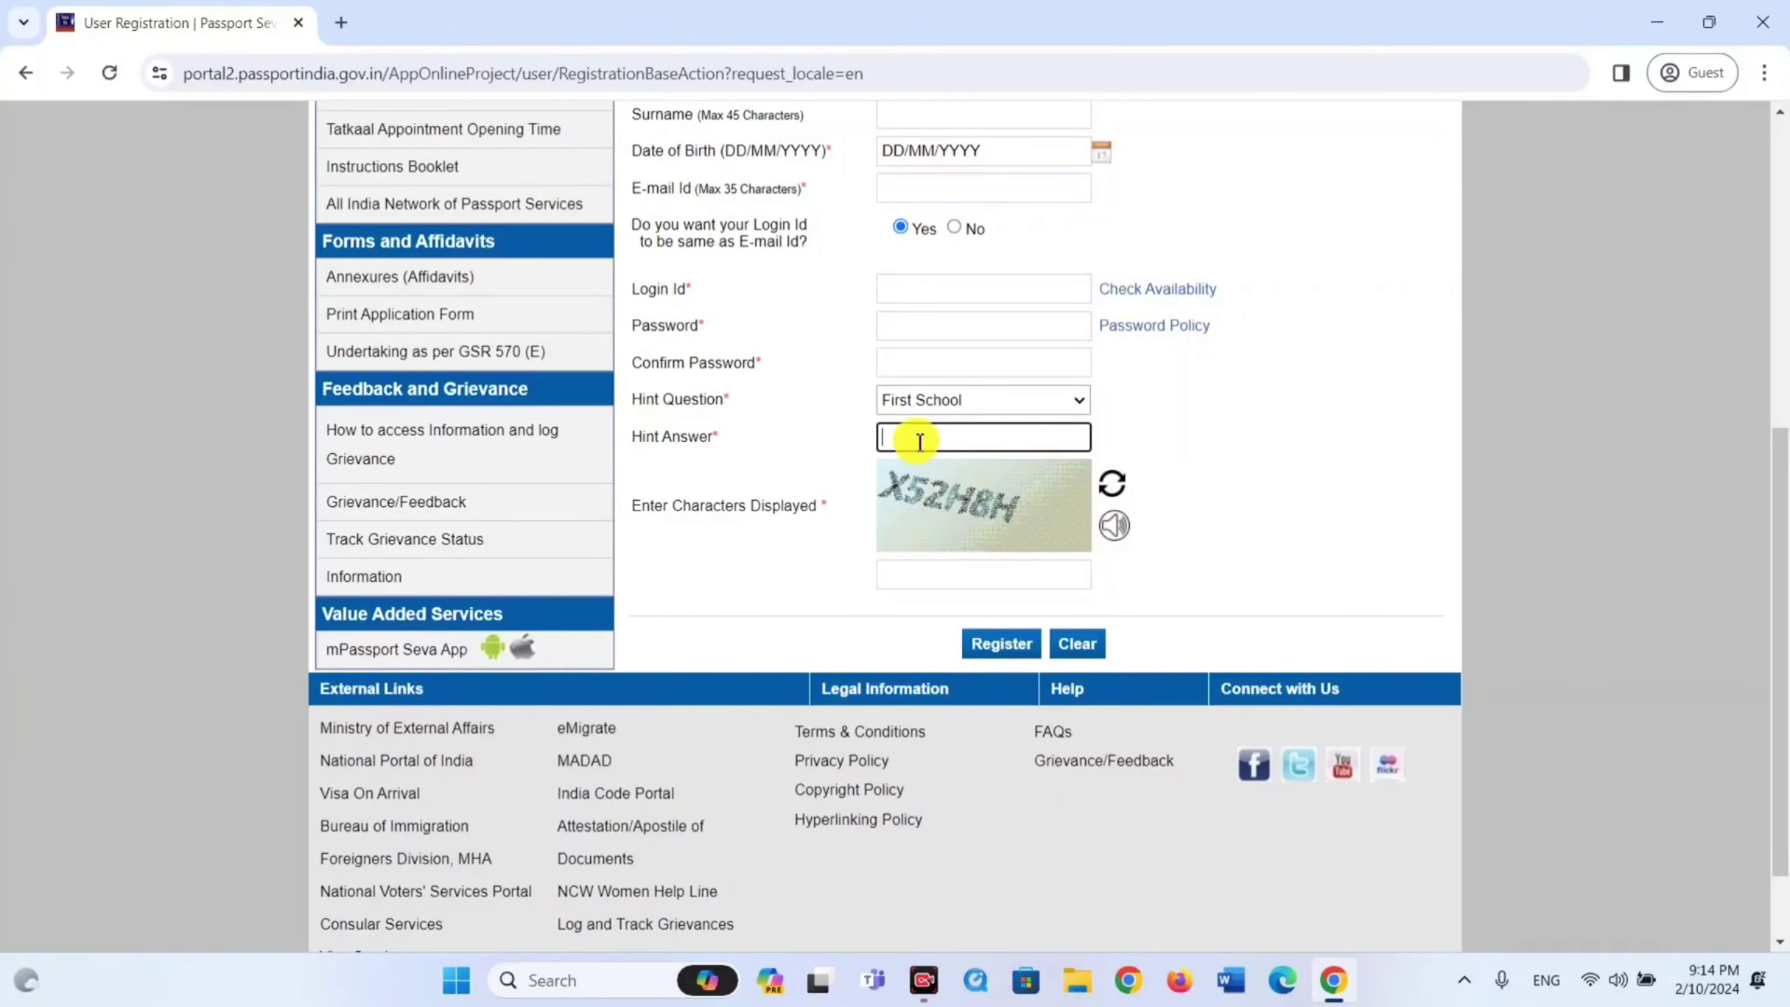
left_click(1001, 644)
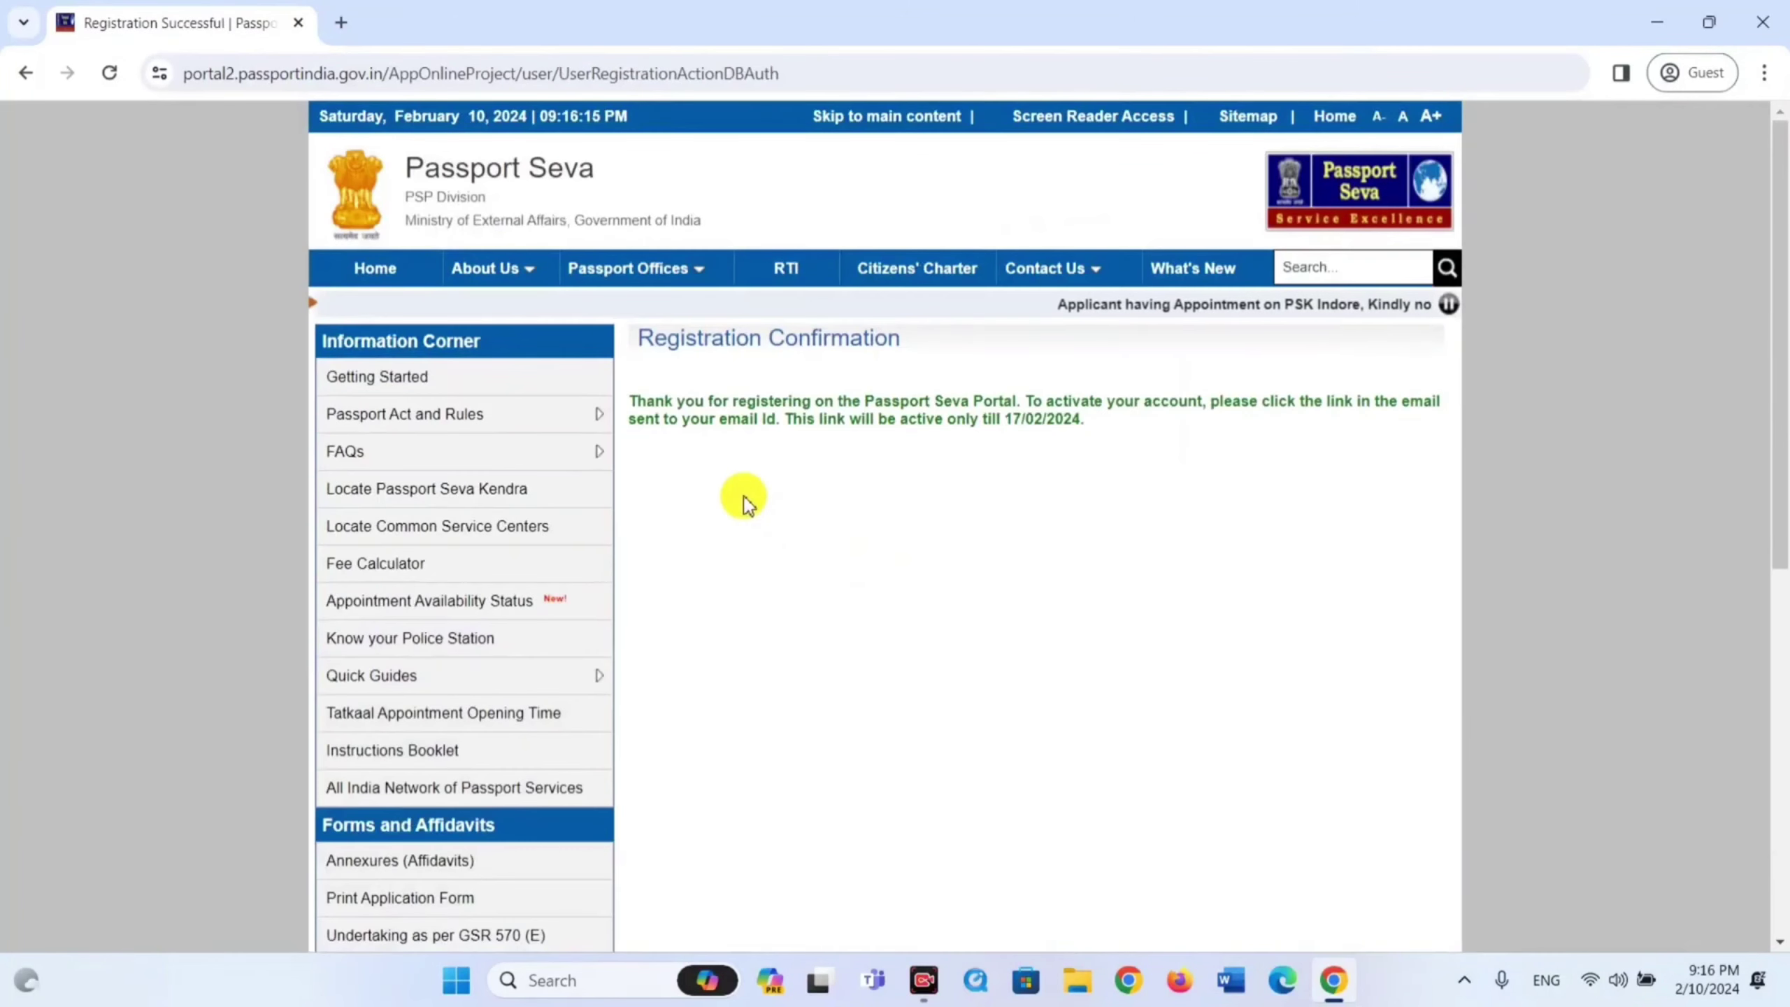
- Switch to Gmail, follow the account activation link in the registration e-mail and submit the user ID
left_click_drag(620, 381, 1446, 451)
left_click_drag(948, 383, 1167, 484)
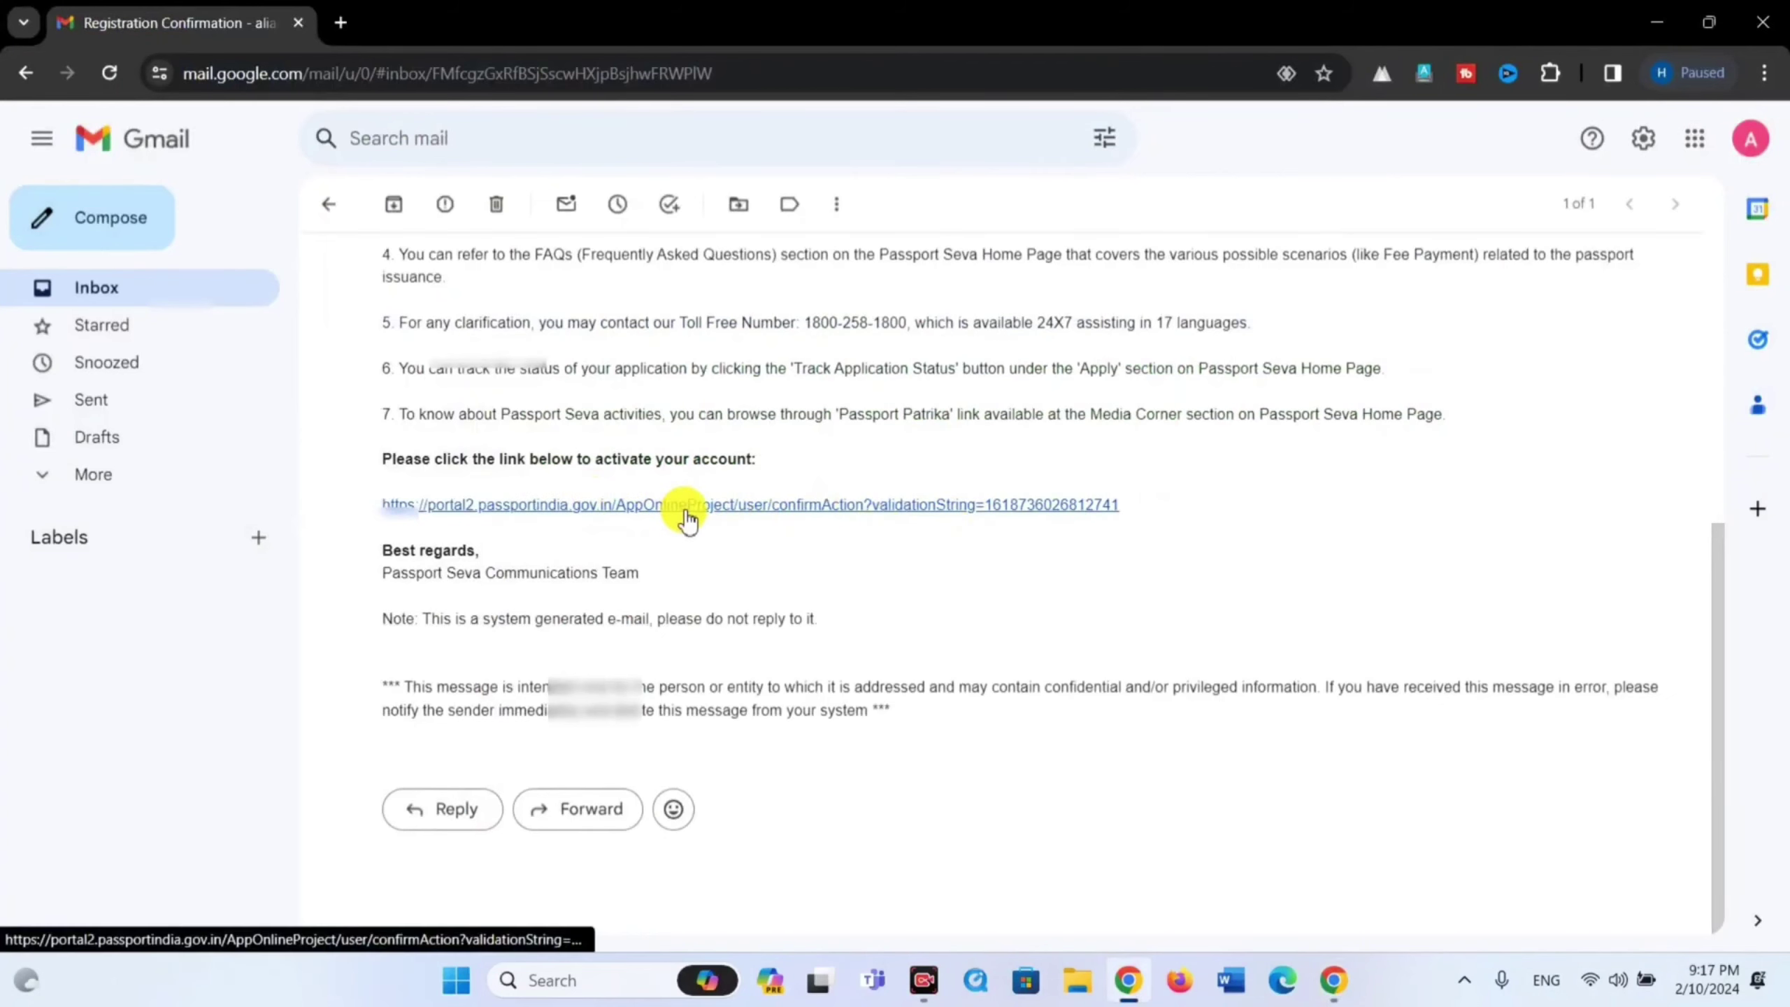
left_click(687, 505)
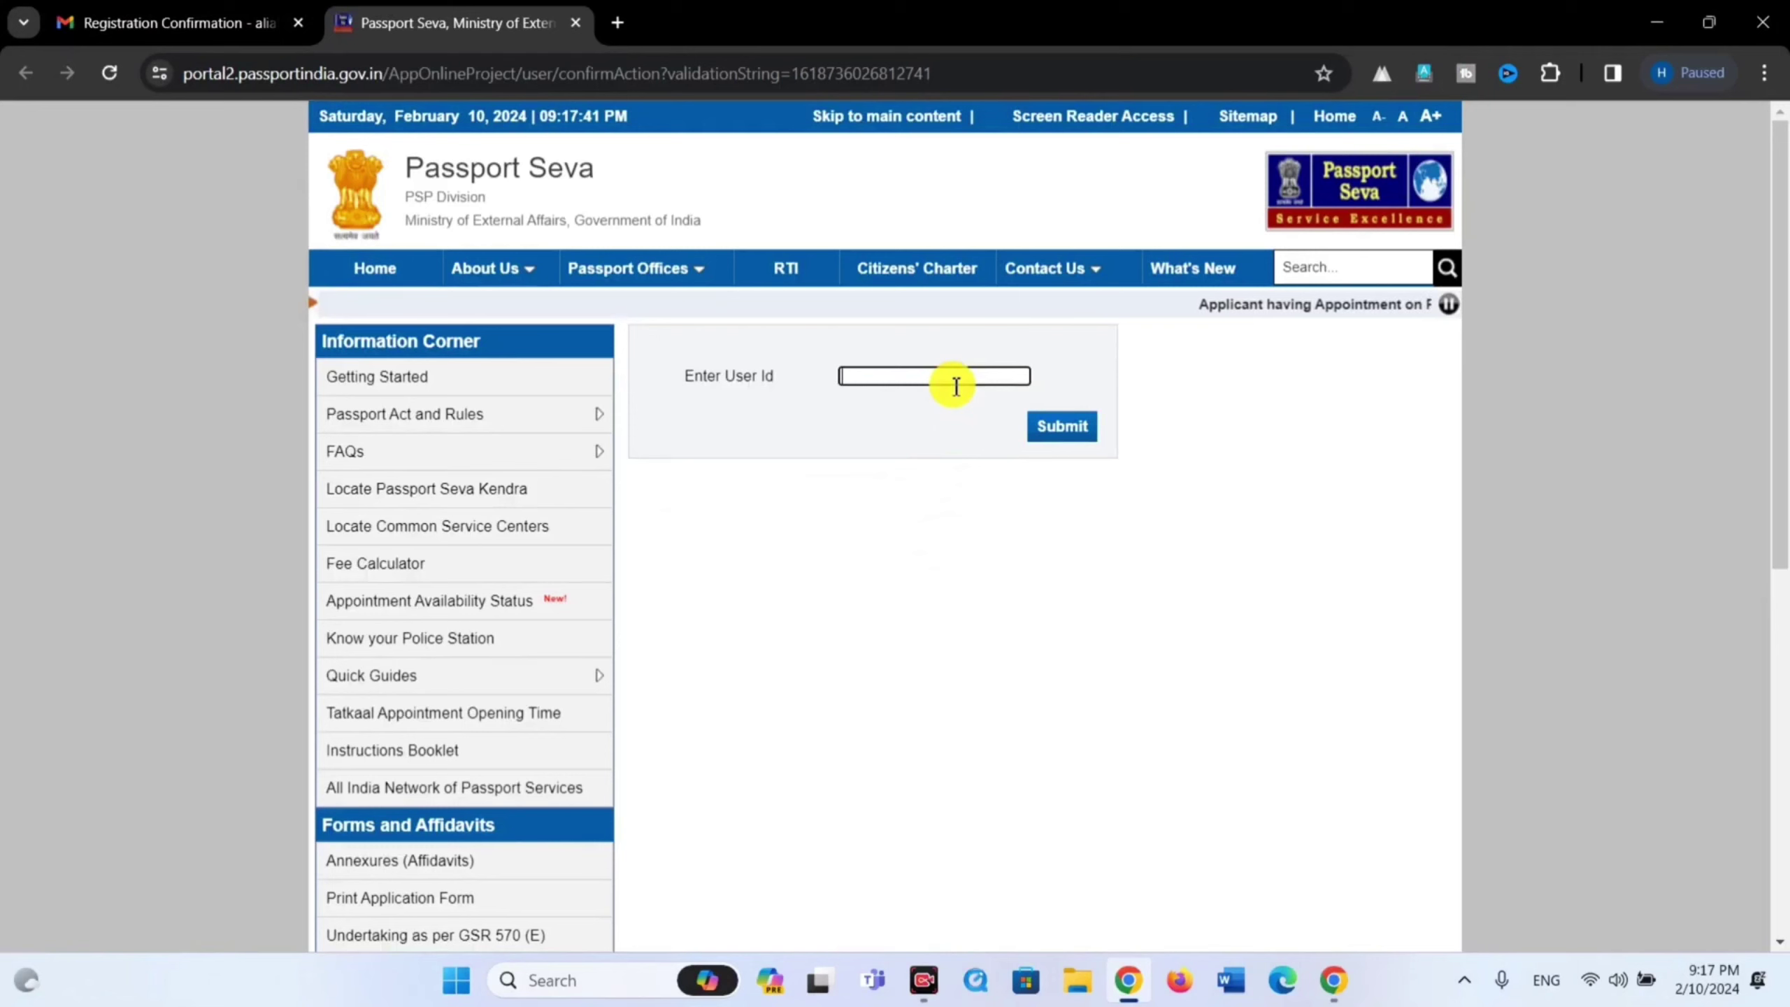
left_click(1078, 428)
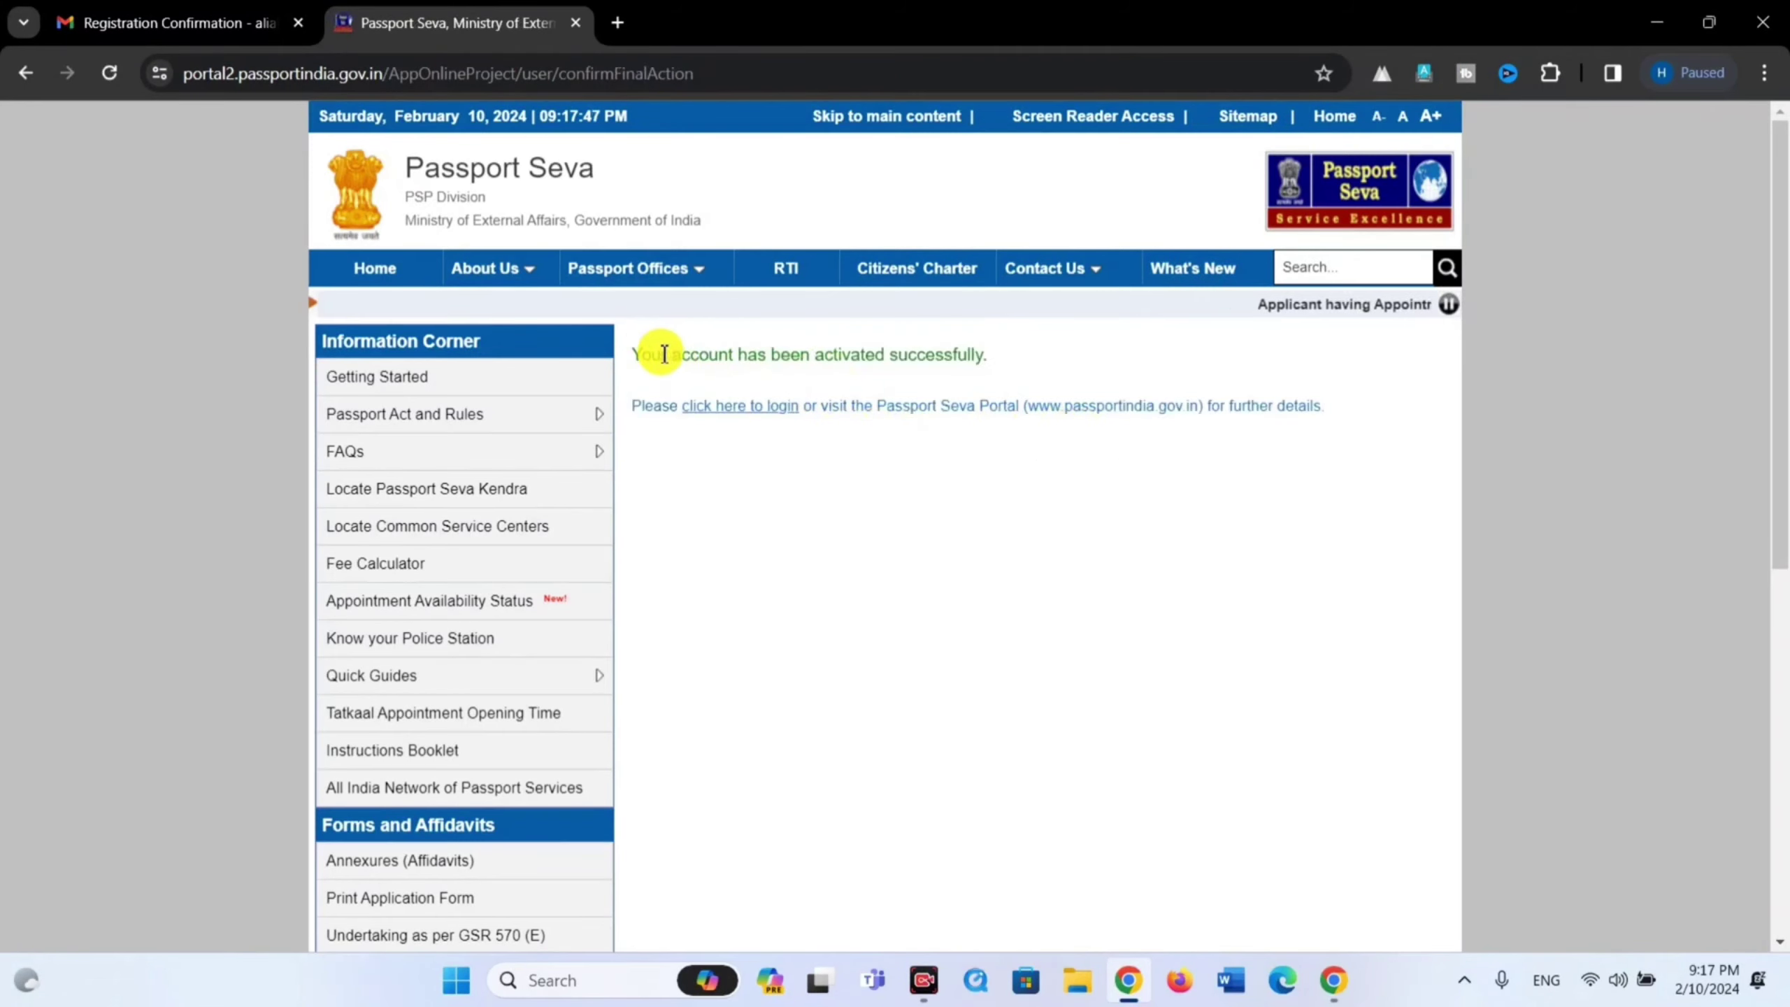
- Proceed from the activation page to the login page, paste the login ID and continue
left_click_drag(641, 354, 1046, 368)
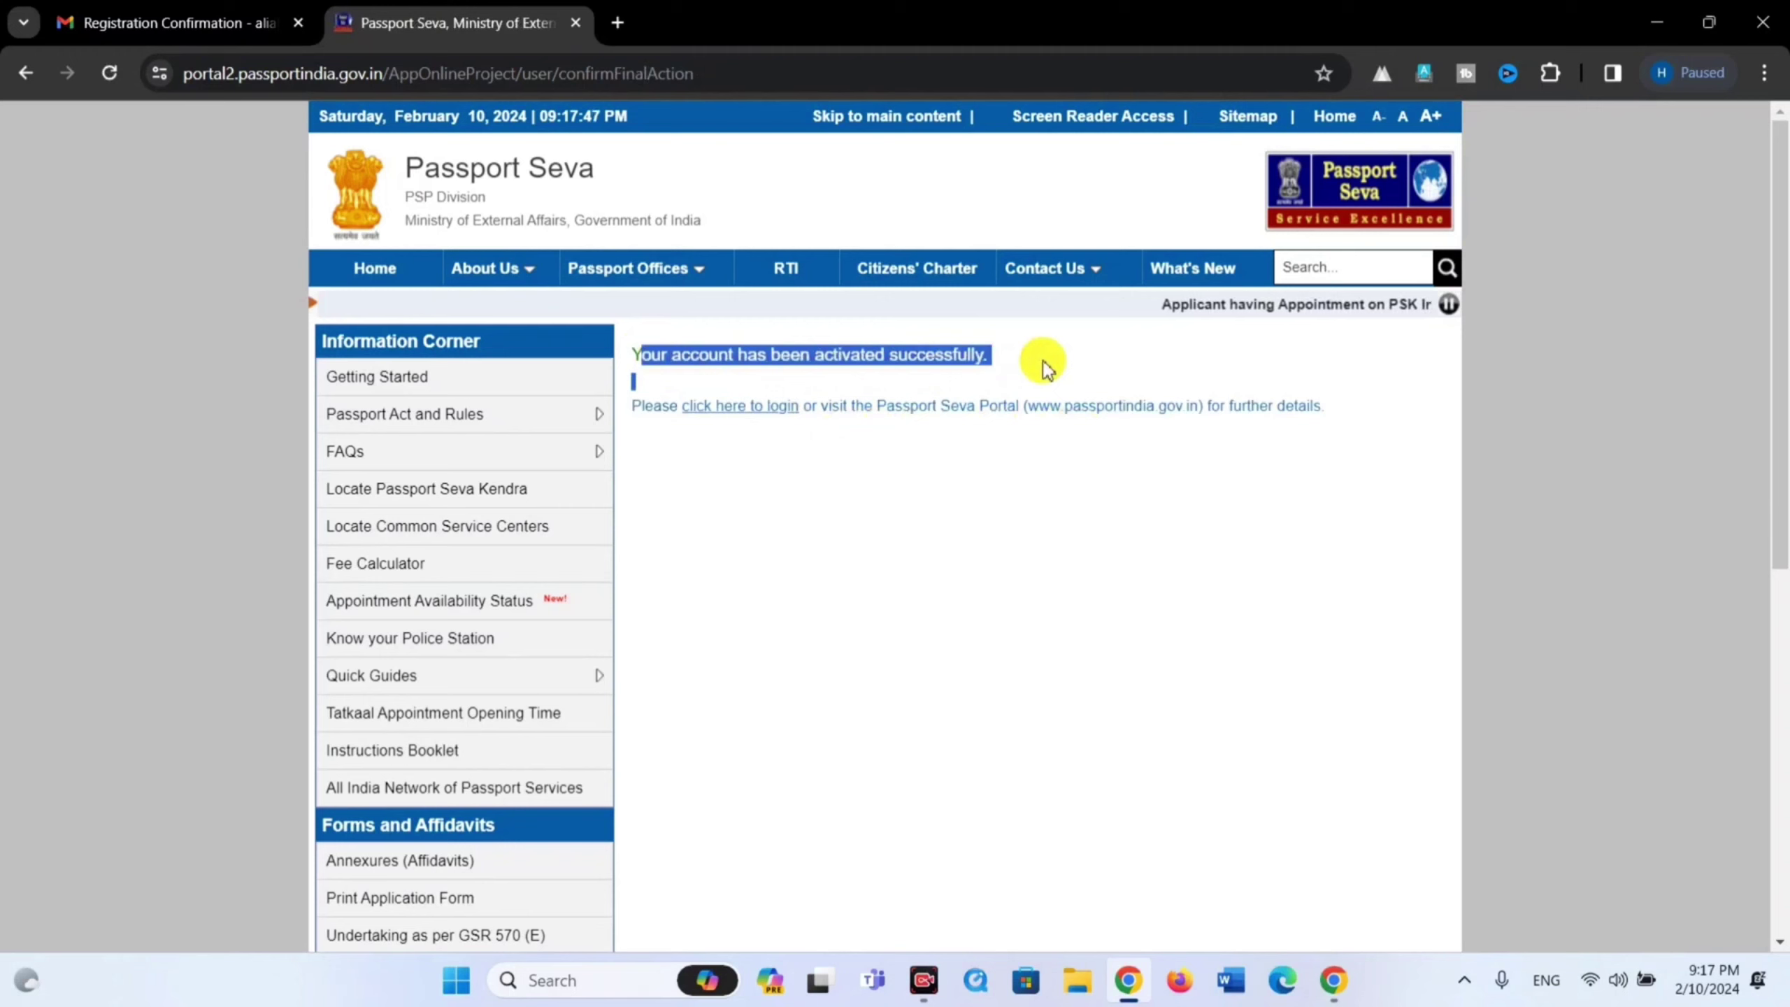
left_click(1013, 592)
left_click(726, 407)
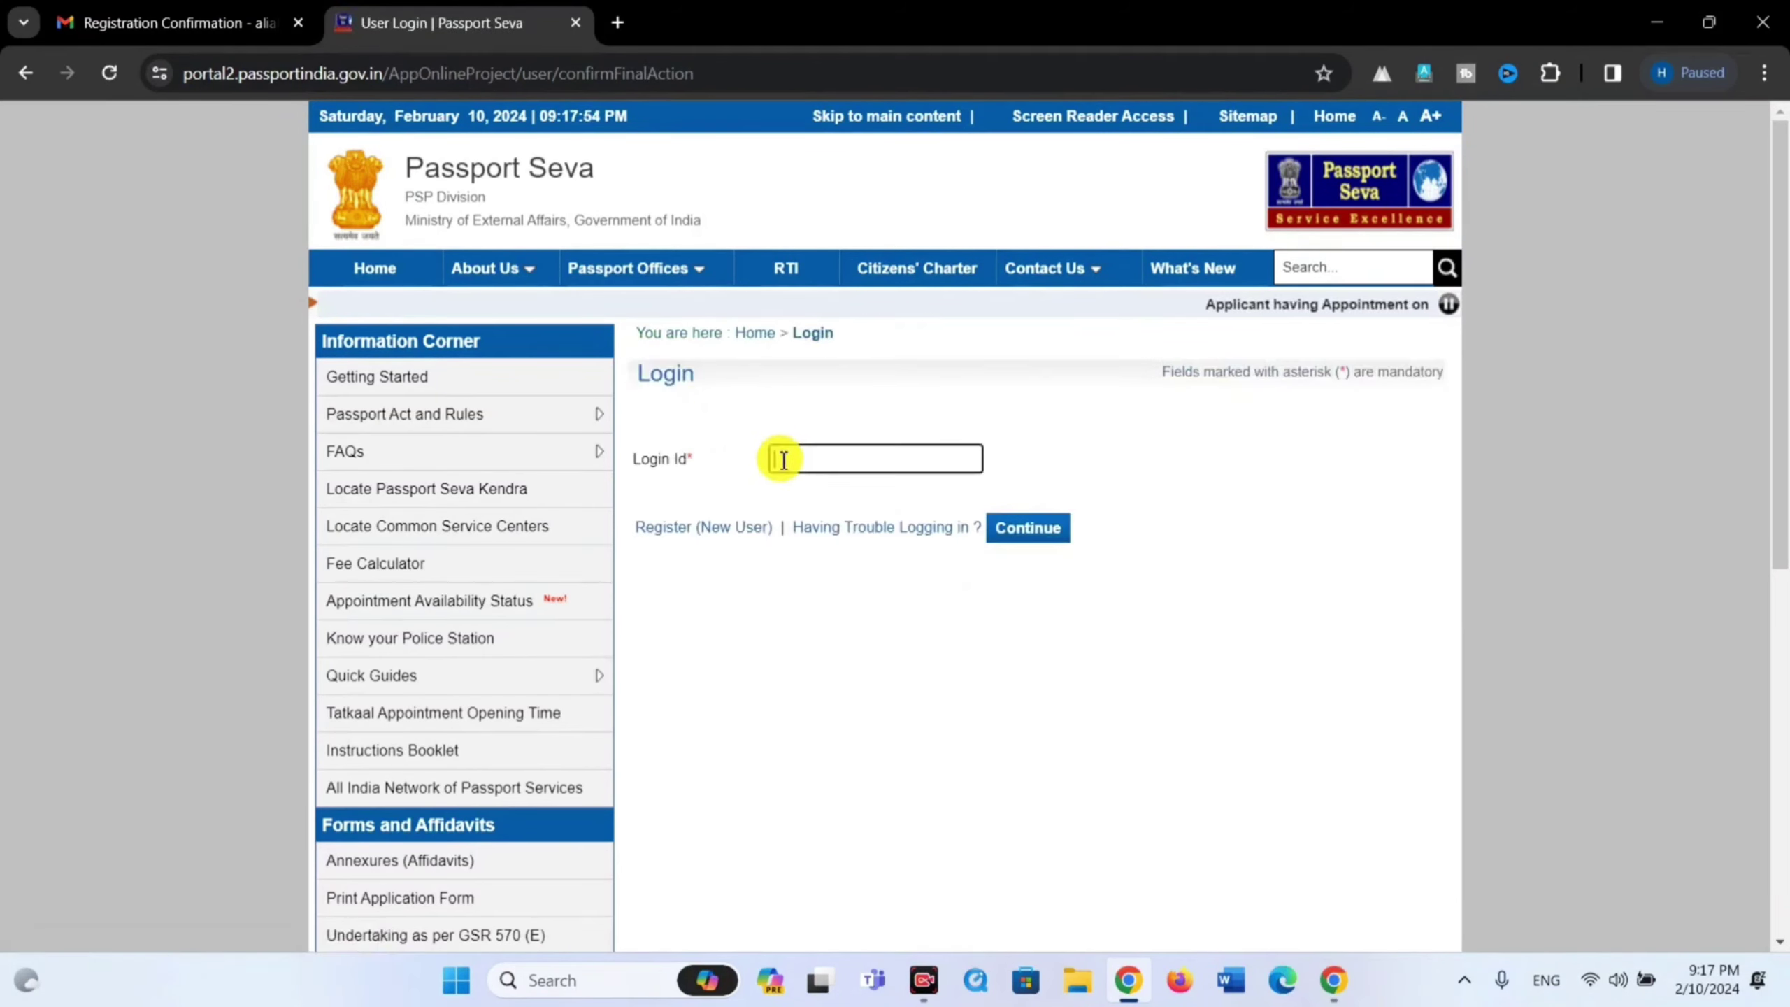
key("ctrl+v")
left_click(1041, 533)
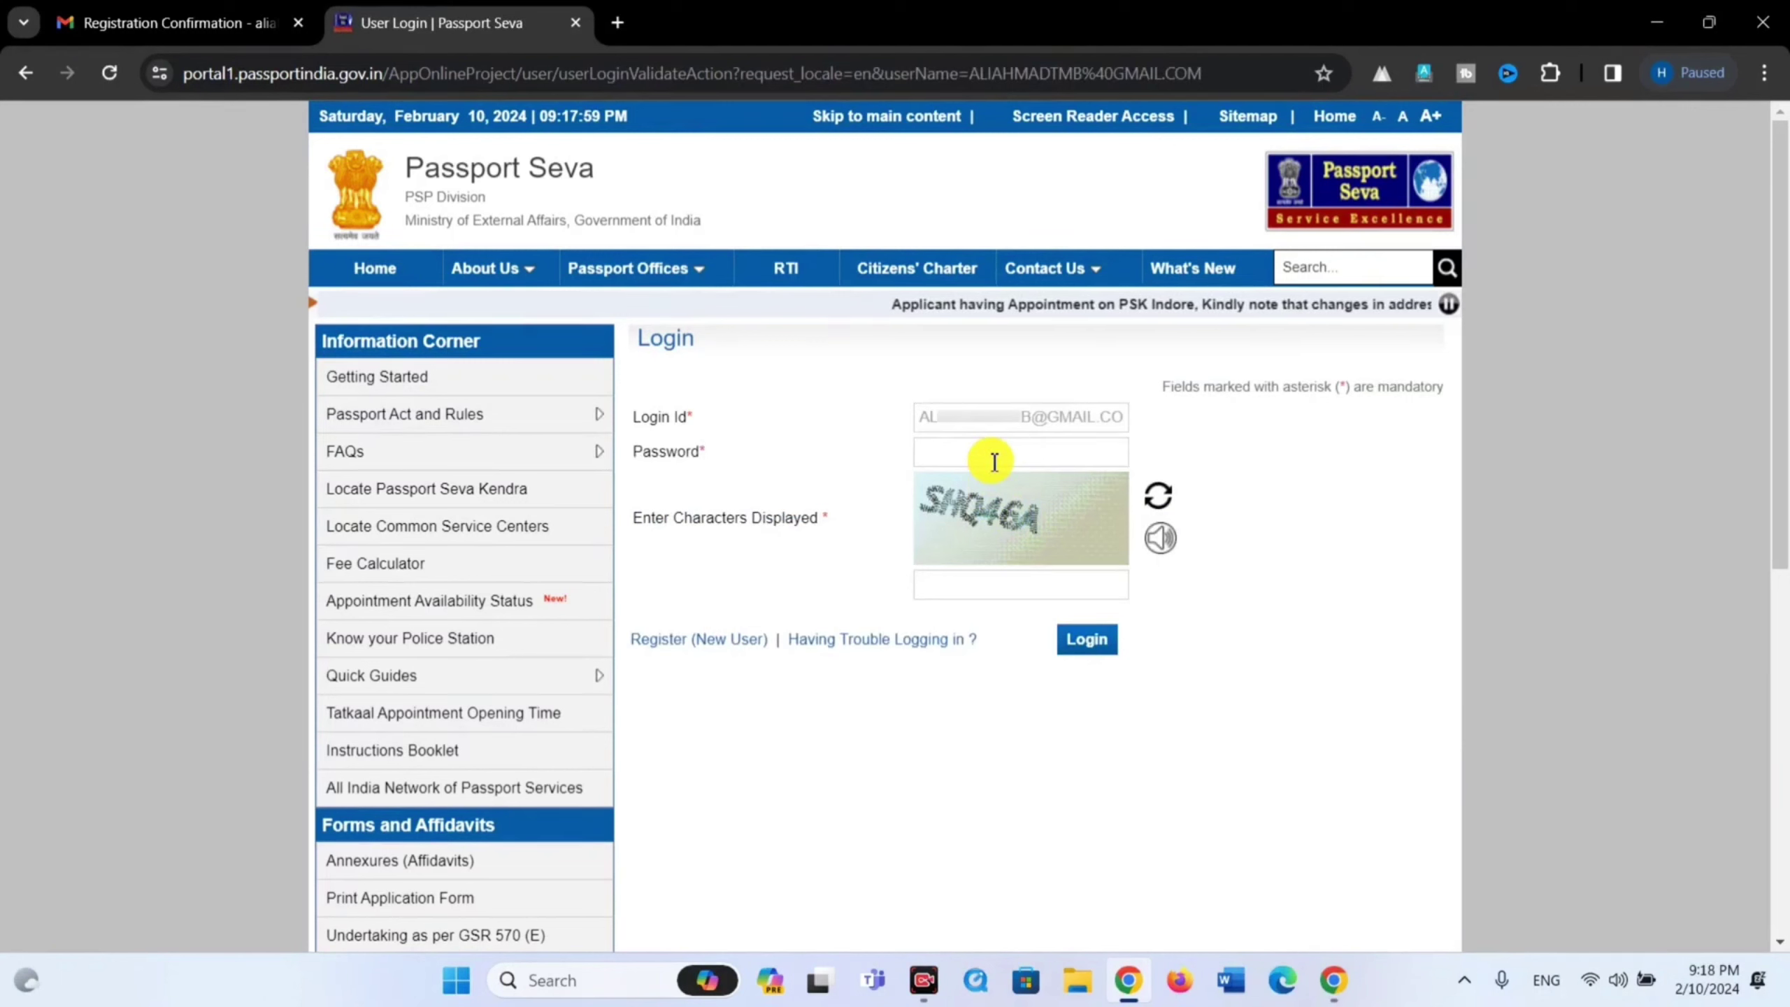
- Enter the account password and the displayed captcha characters, and log in
left_click(992, 457)
key("Caps_Lock")
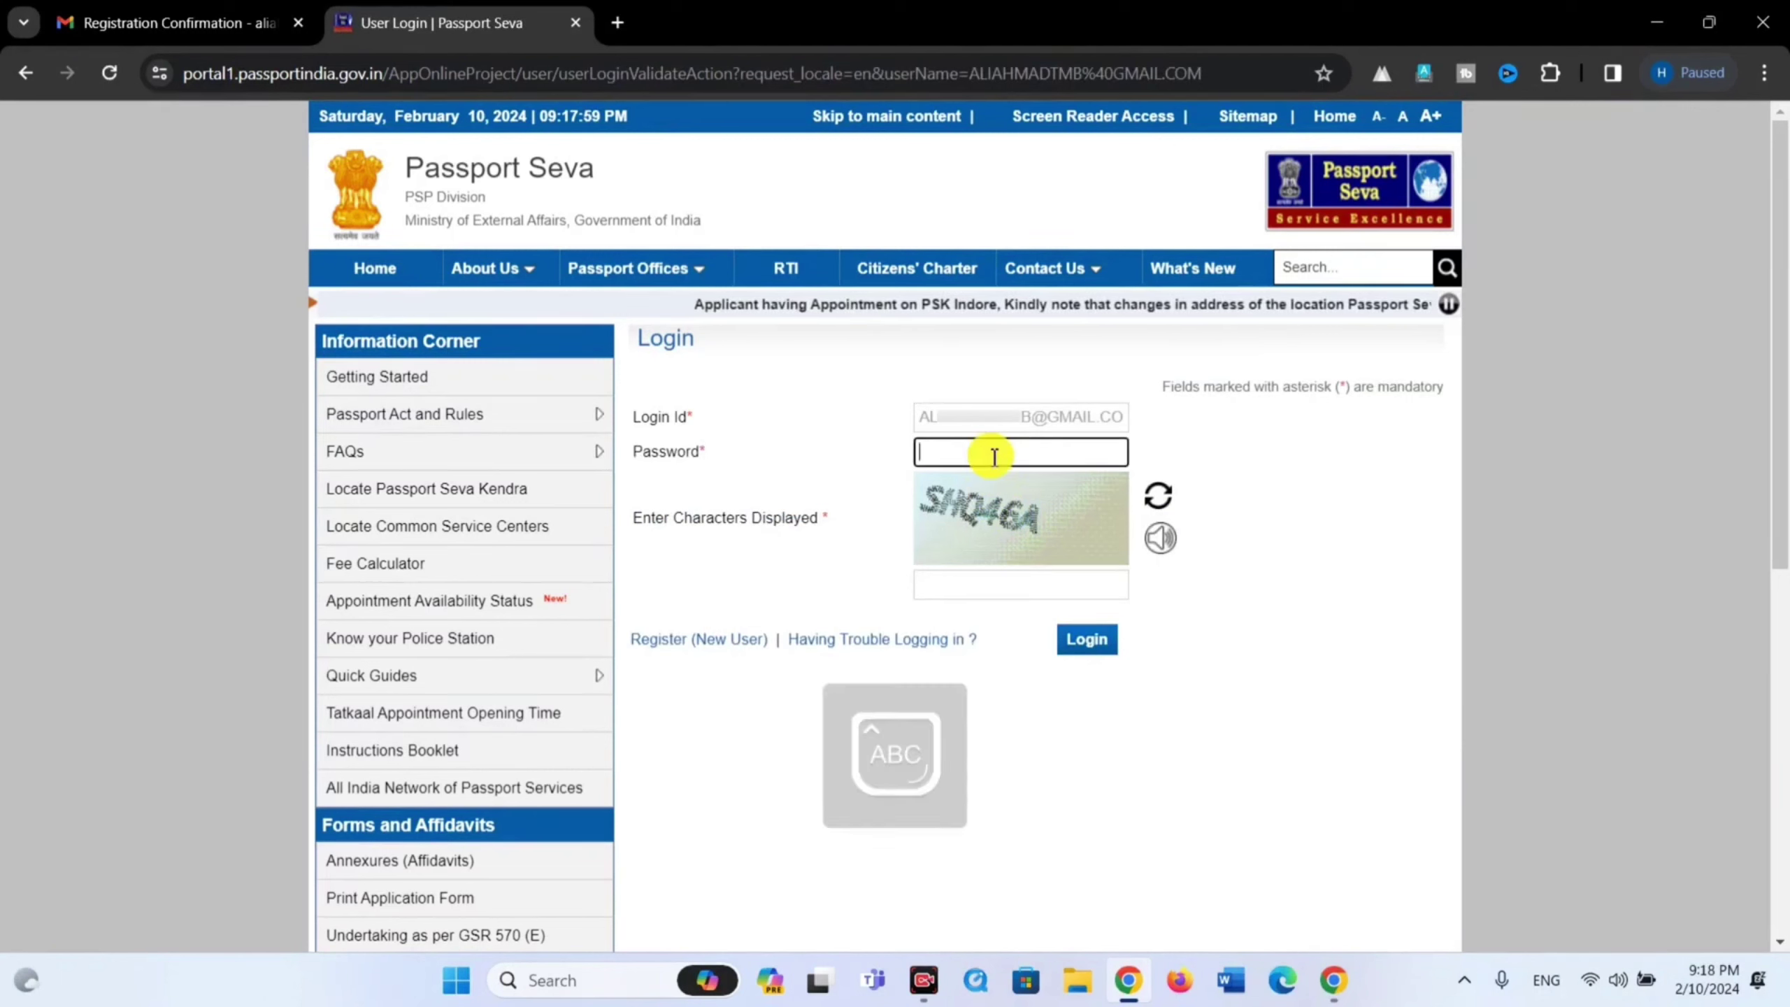
type("••••••••••")
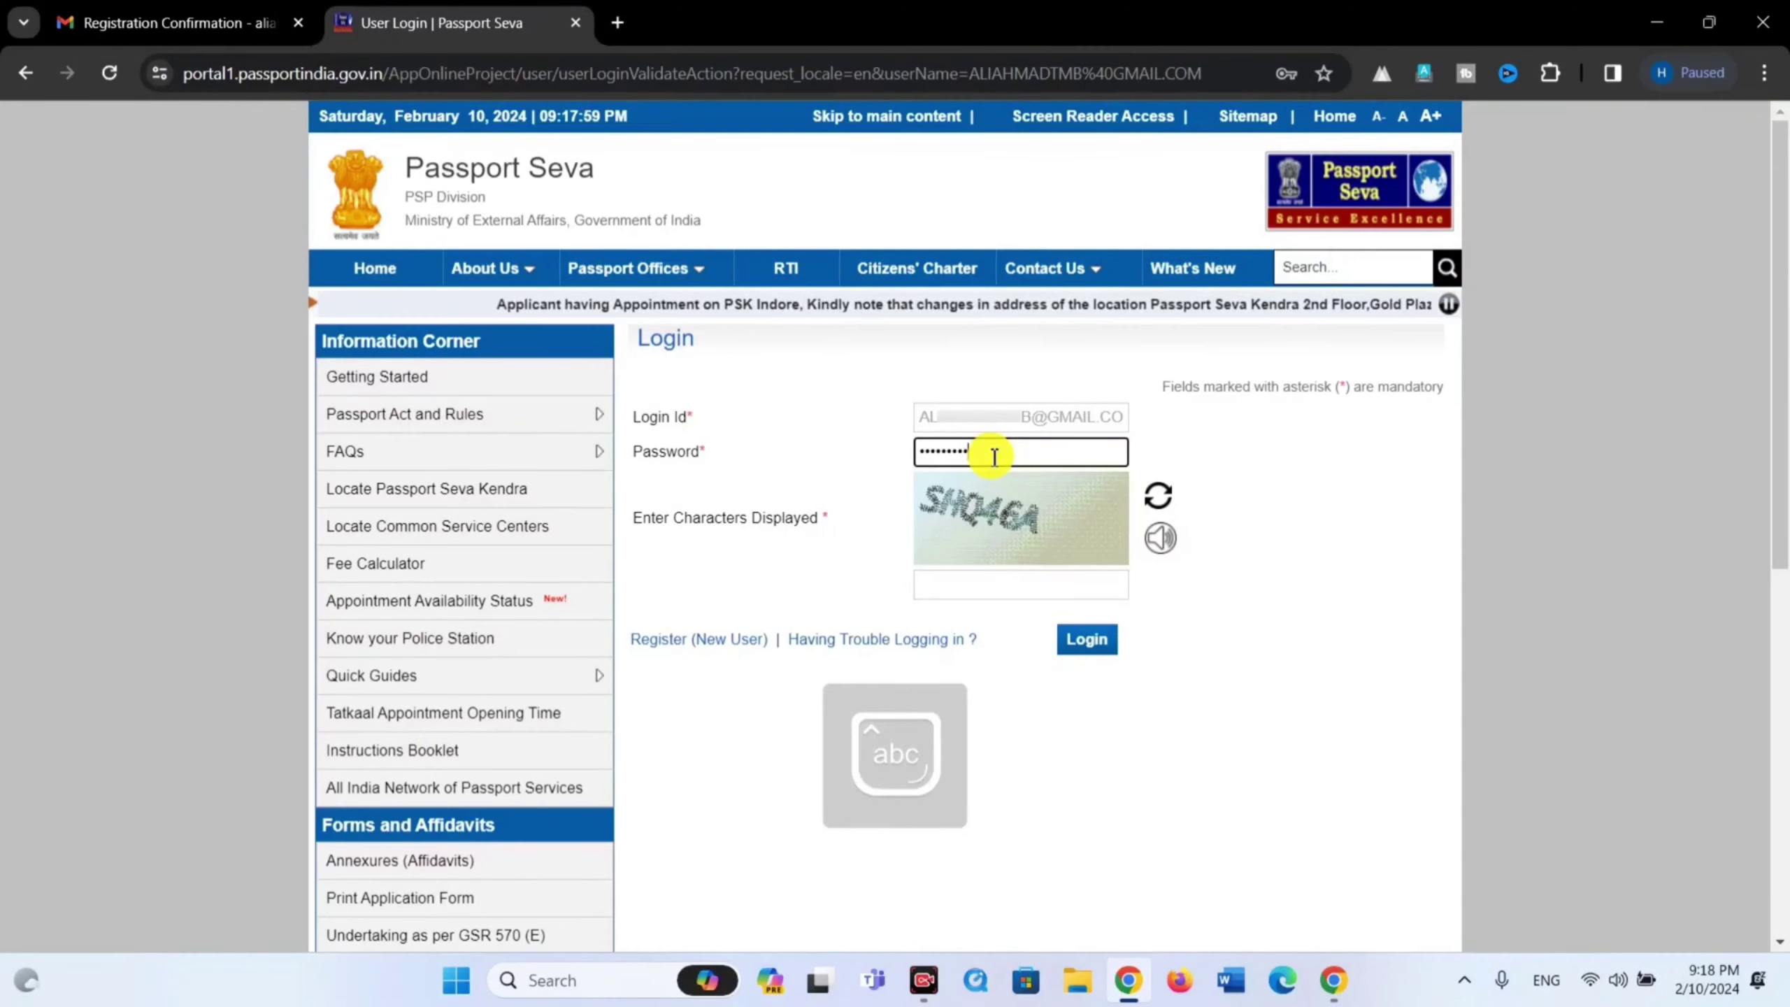
left_click(970, 573)
key("Caps_Lock")
type("SHQ4G")
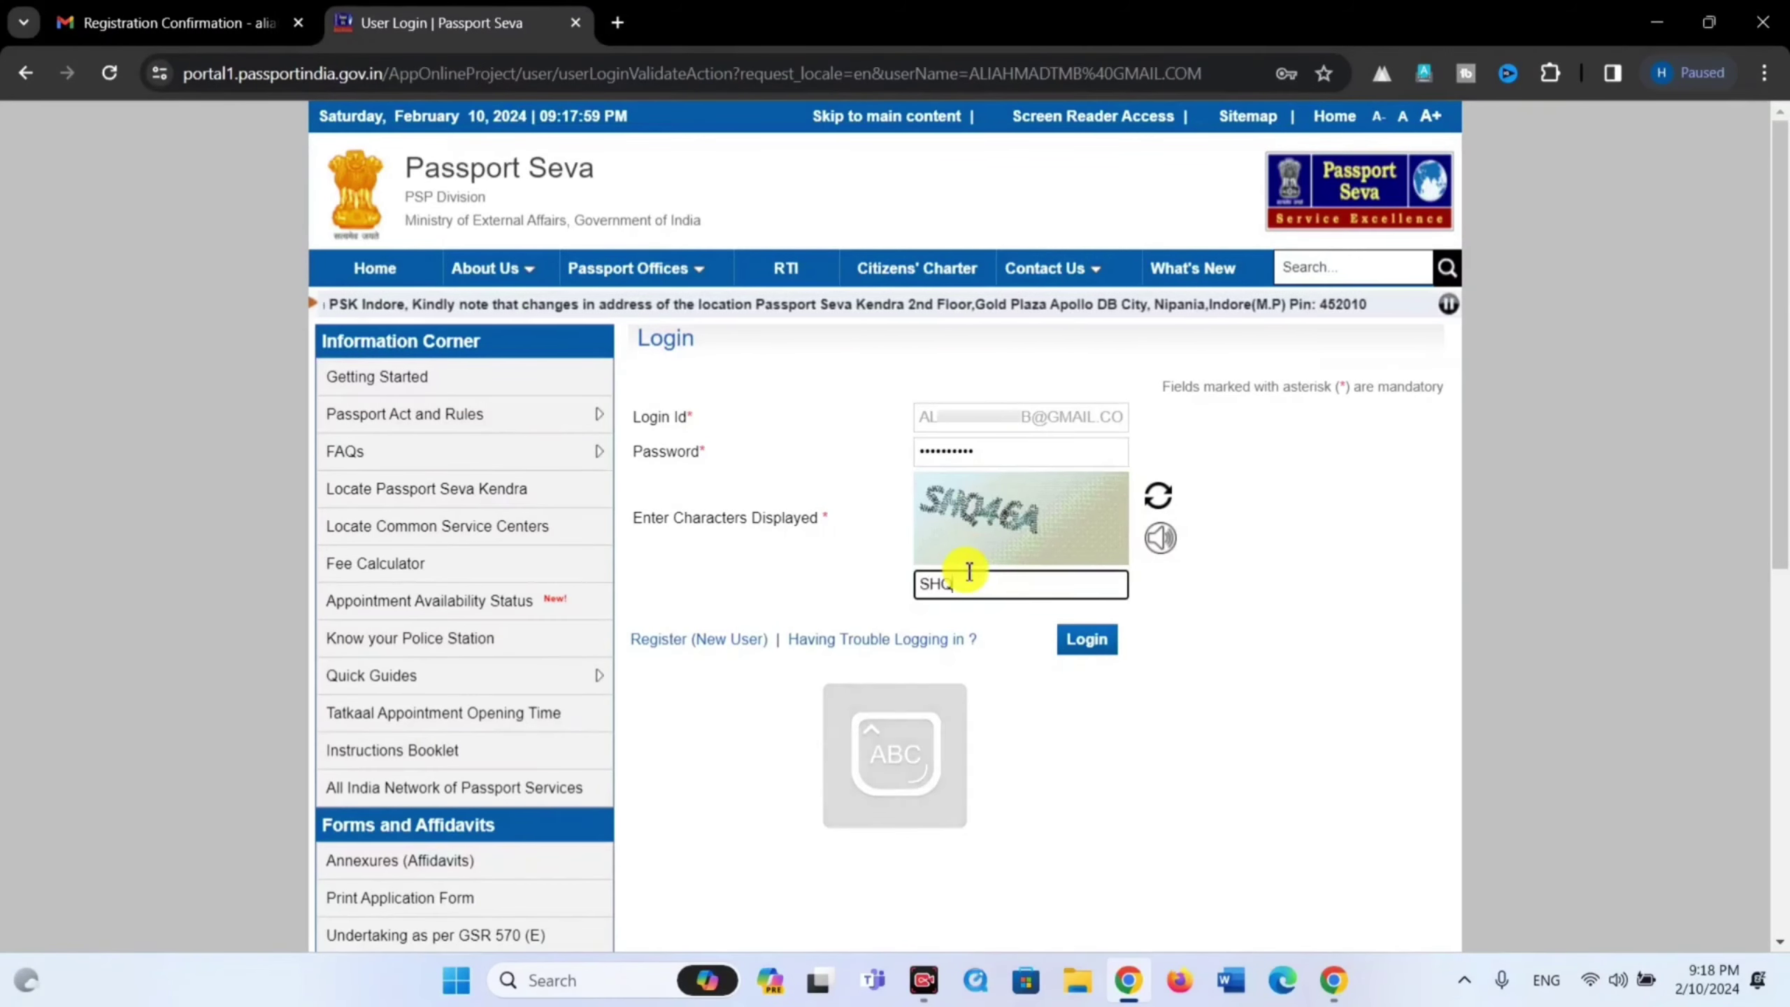
type("A")
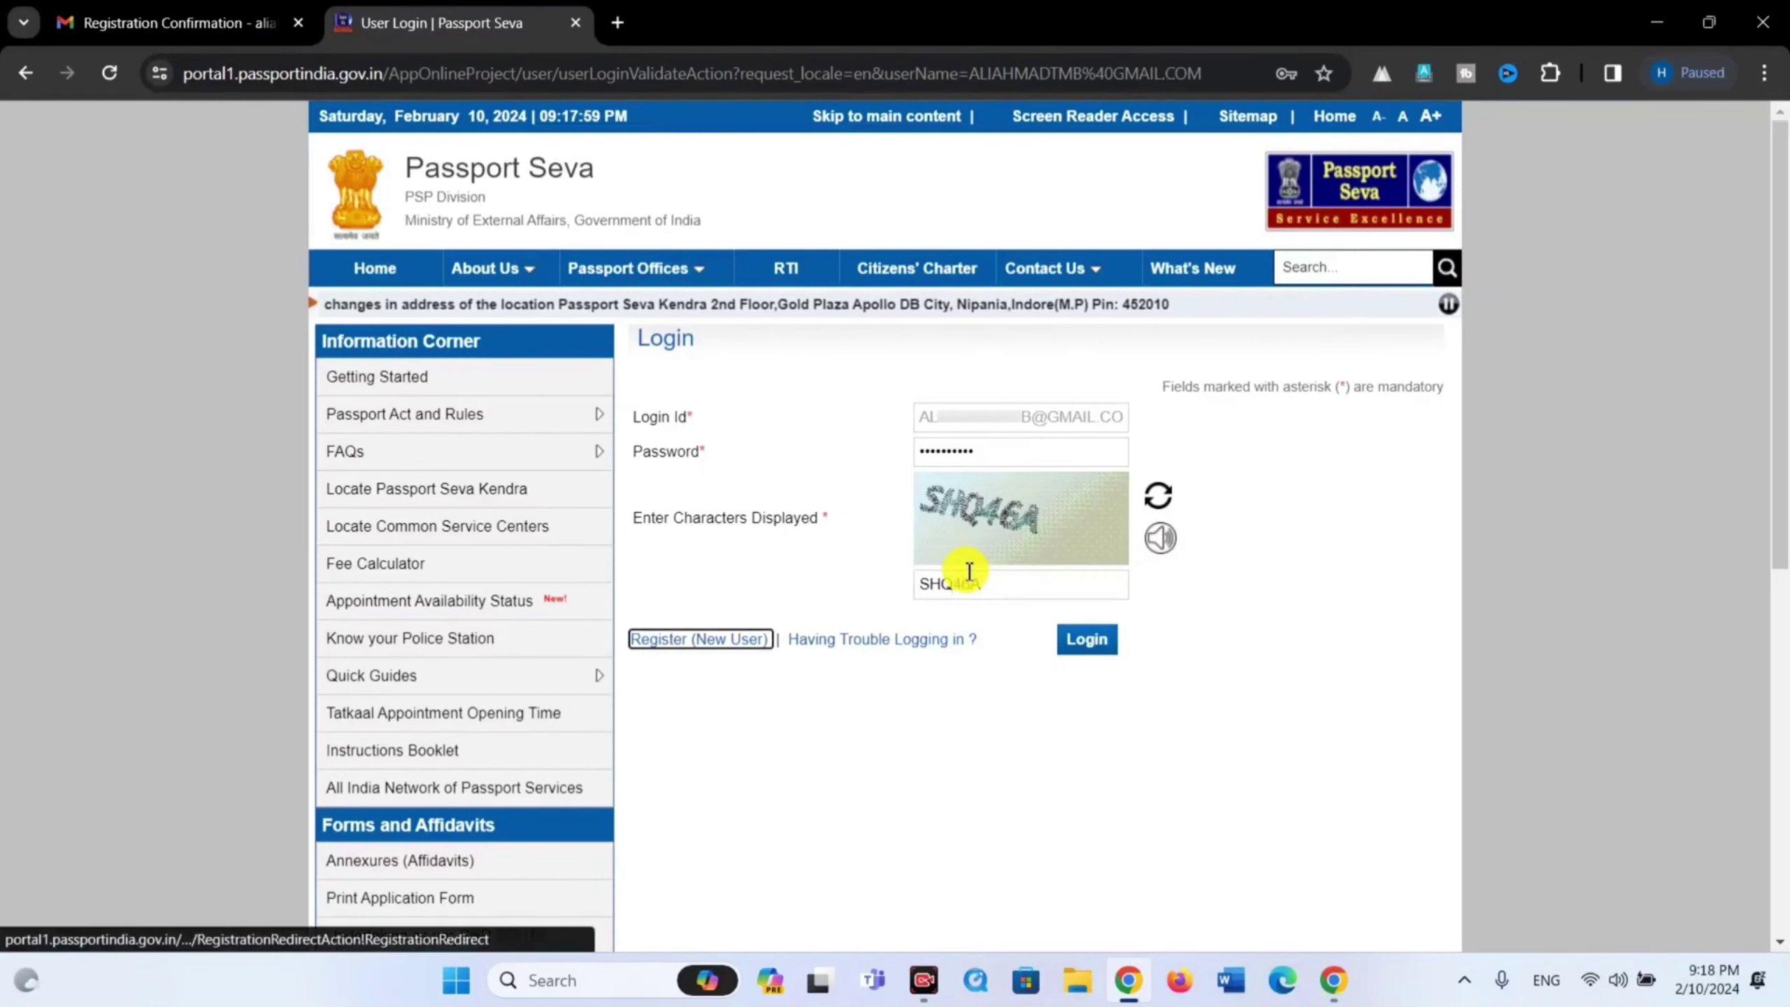
left_click(1094, 647)
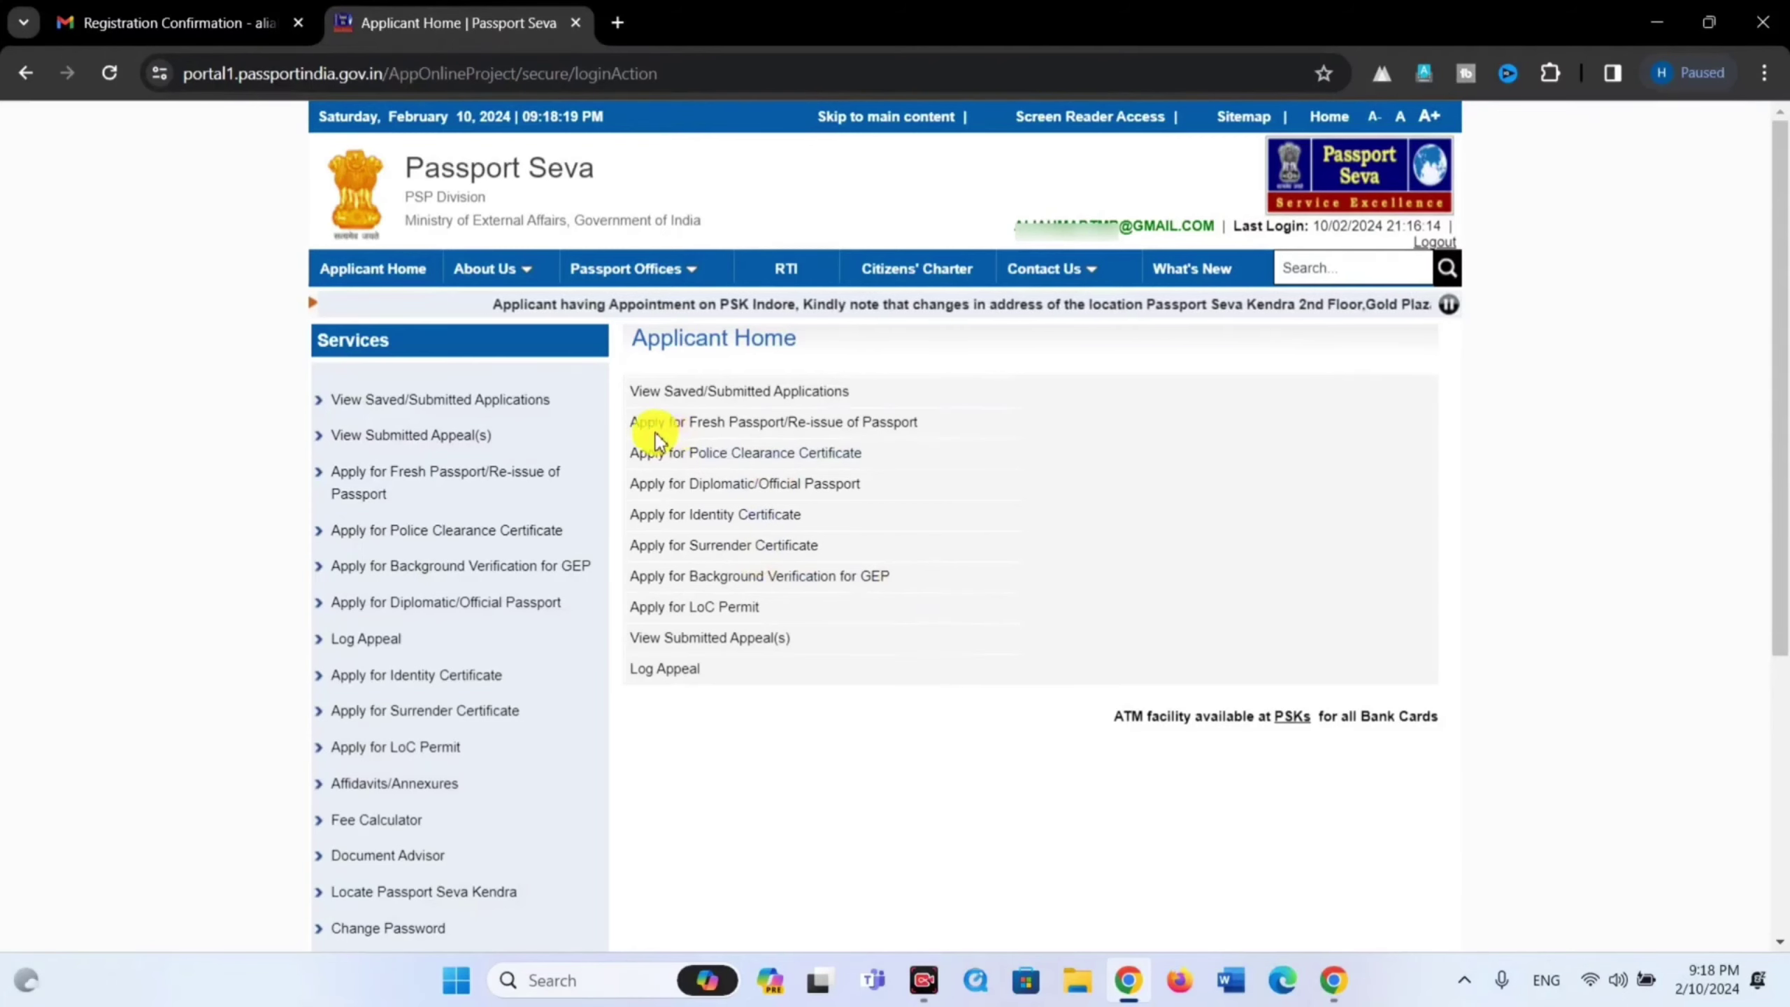
- Choose Apply for Fresh Passport/Re-issue of Passport and open its online application form
left_click(823, 423)
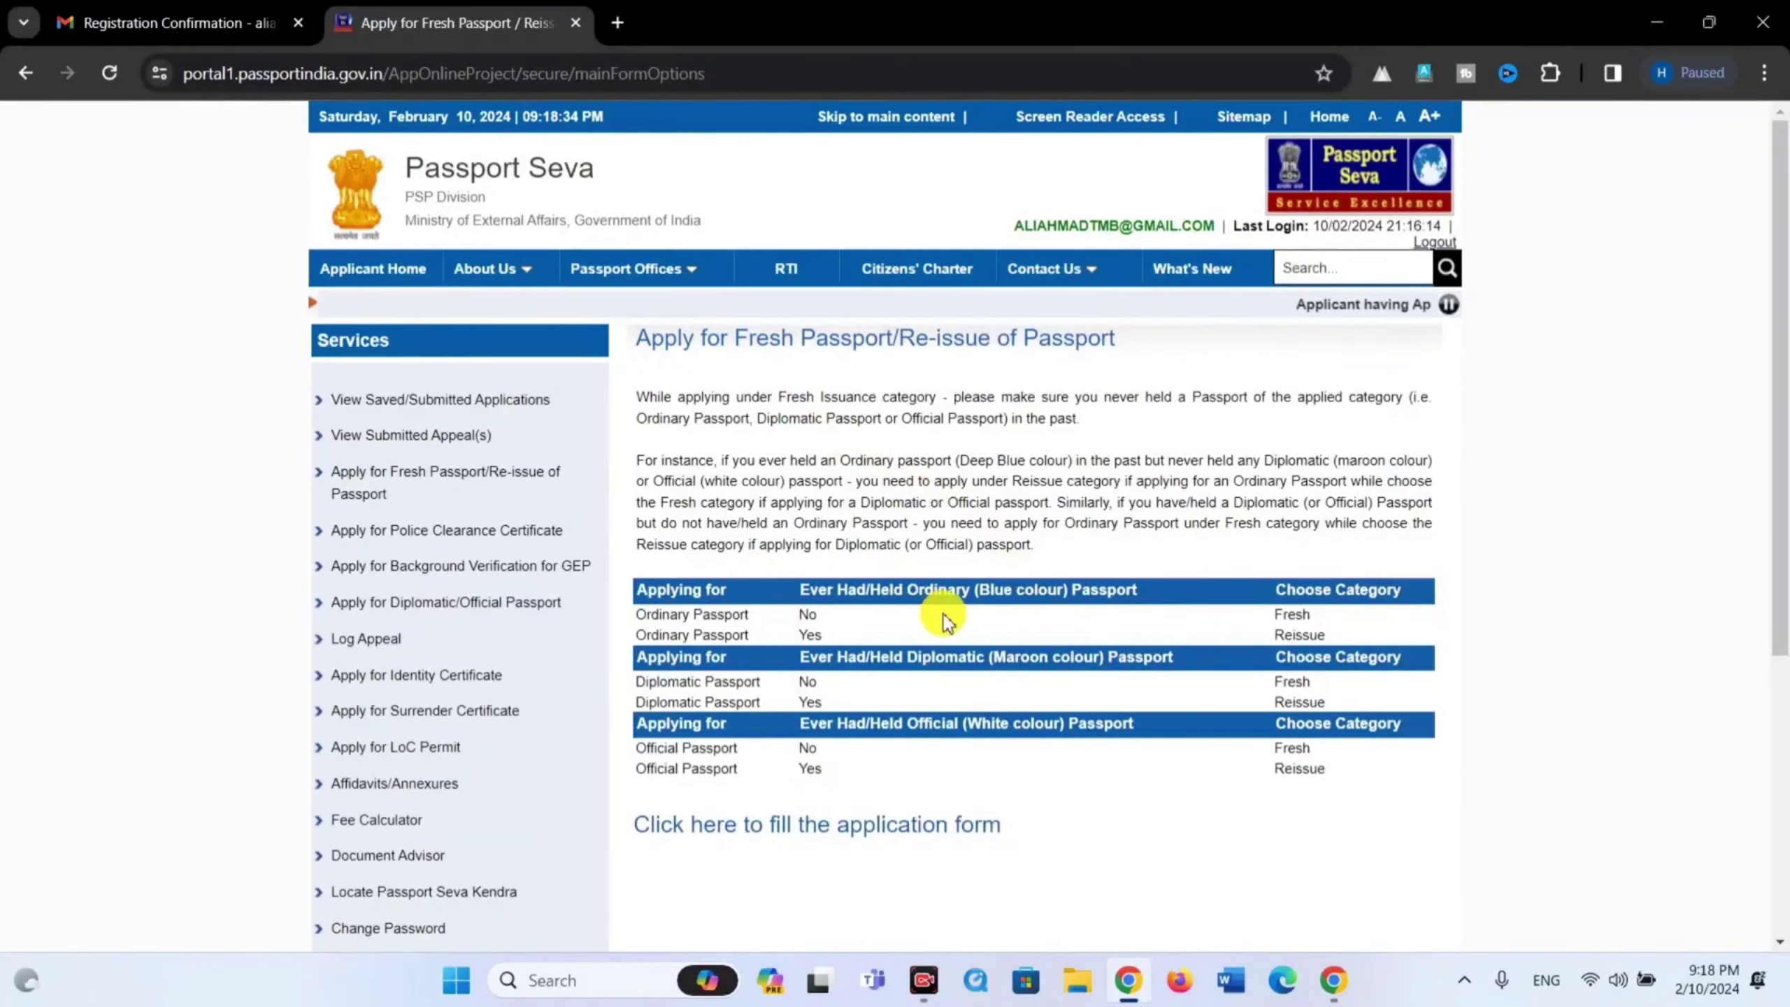
scroll(948, 635, "down", 2)
left_click(894, 719)
- Choose the state and district for the RPO selection and continue to the passport type page
left_click(1078, 599)
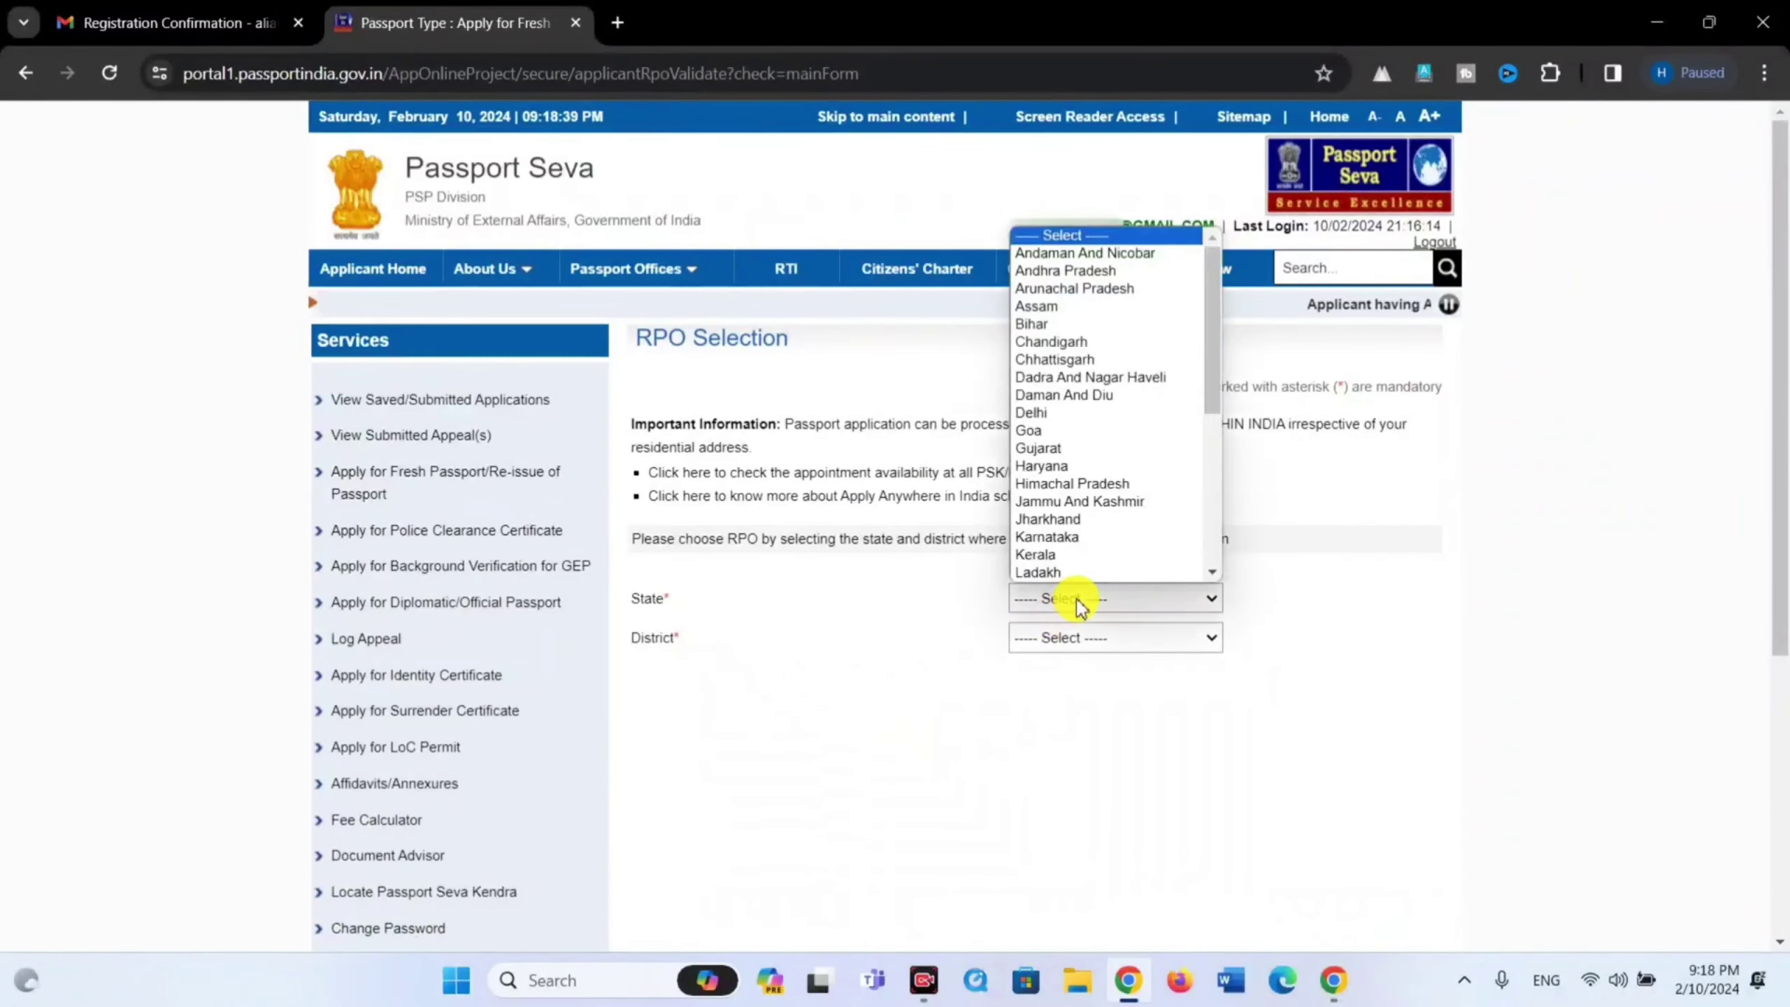
left_click(1078, 599)
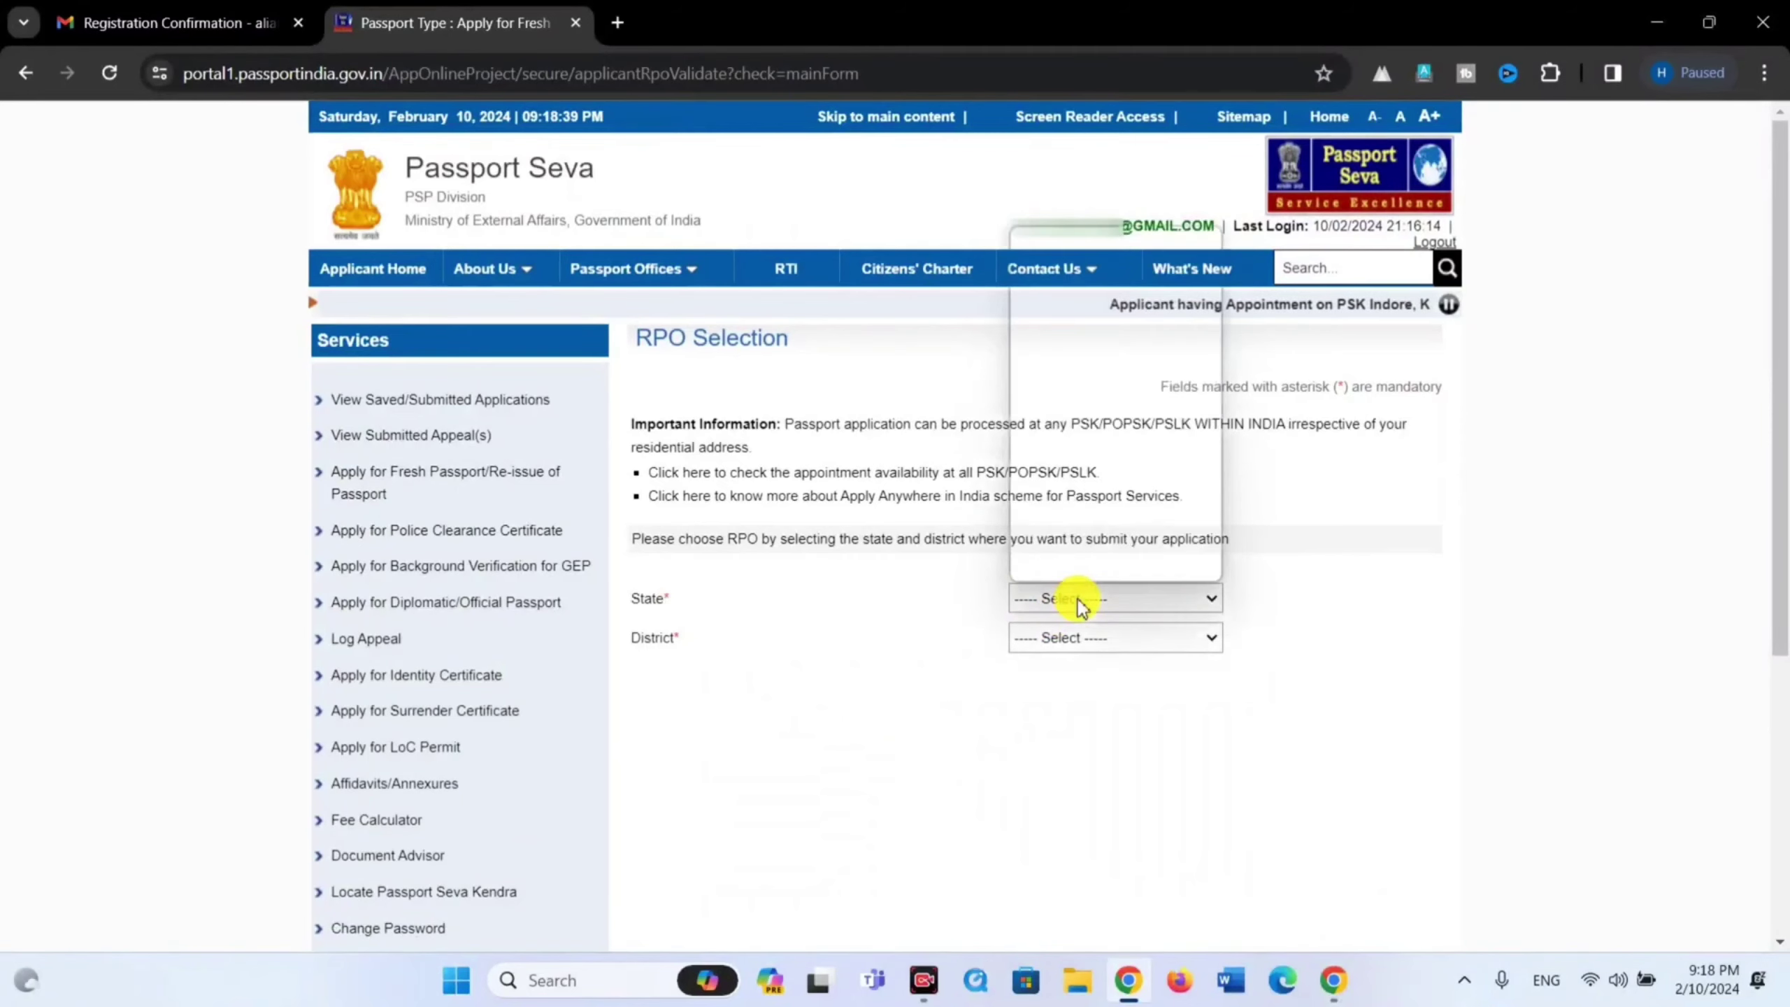
key("u")
left_click(1077, 598)
left_click(1077, 598)
left_click(1075, 637)
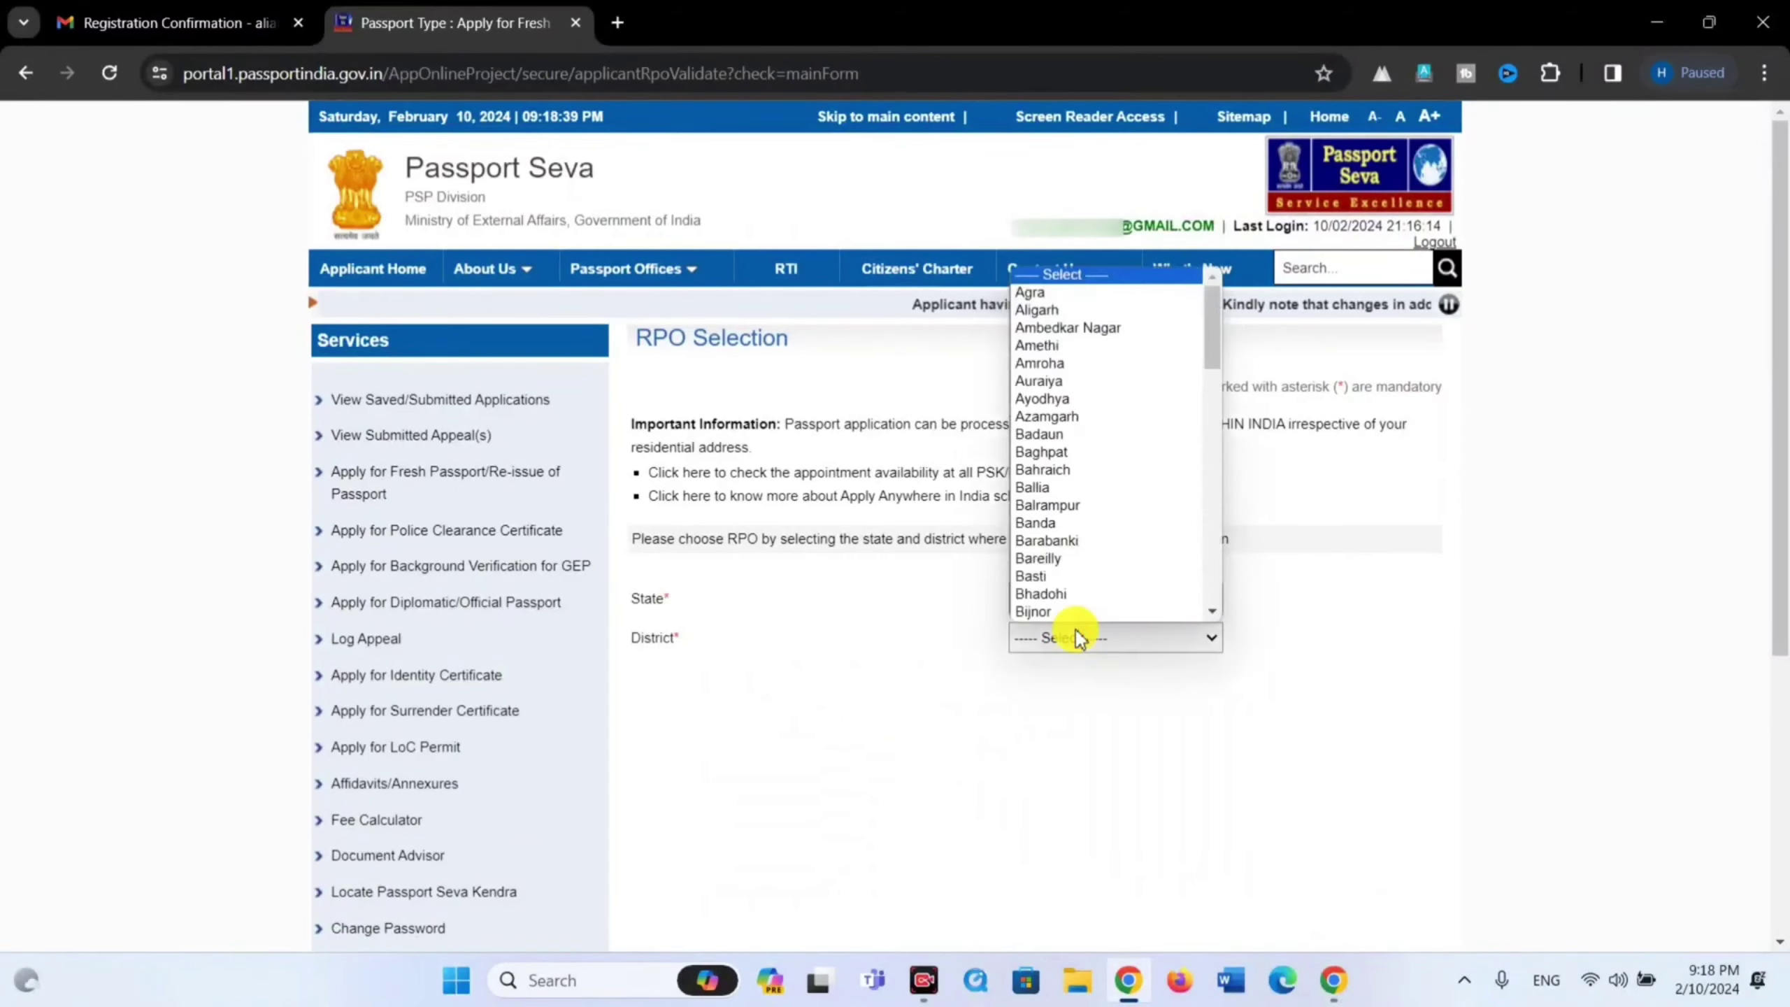
scroll(1072, 627, "down", 5)
left_click(1071, 628)
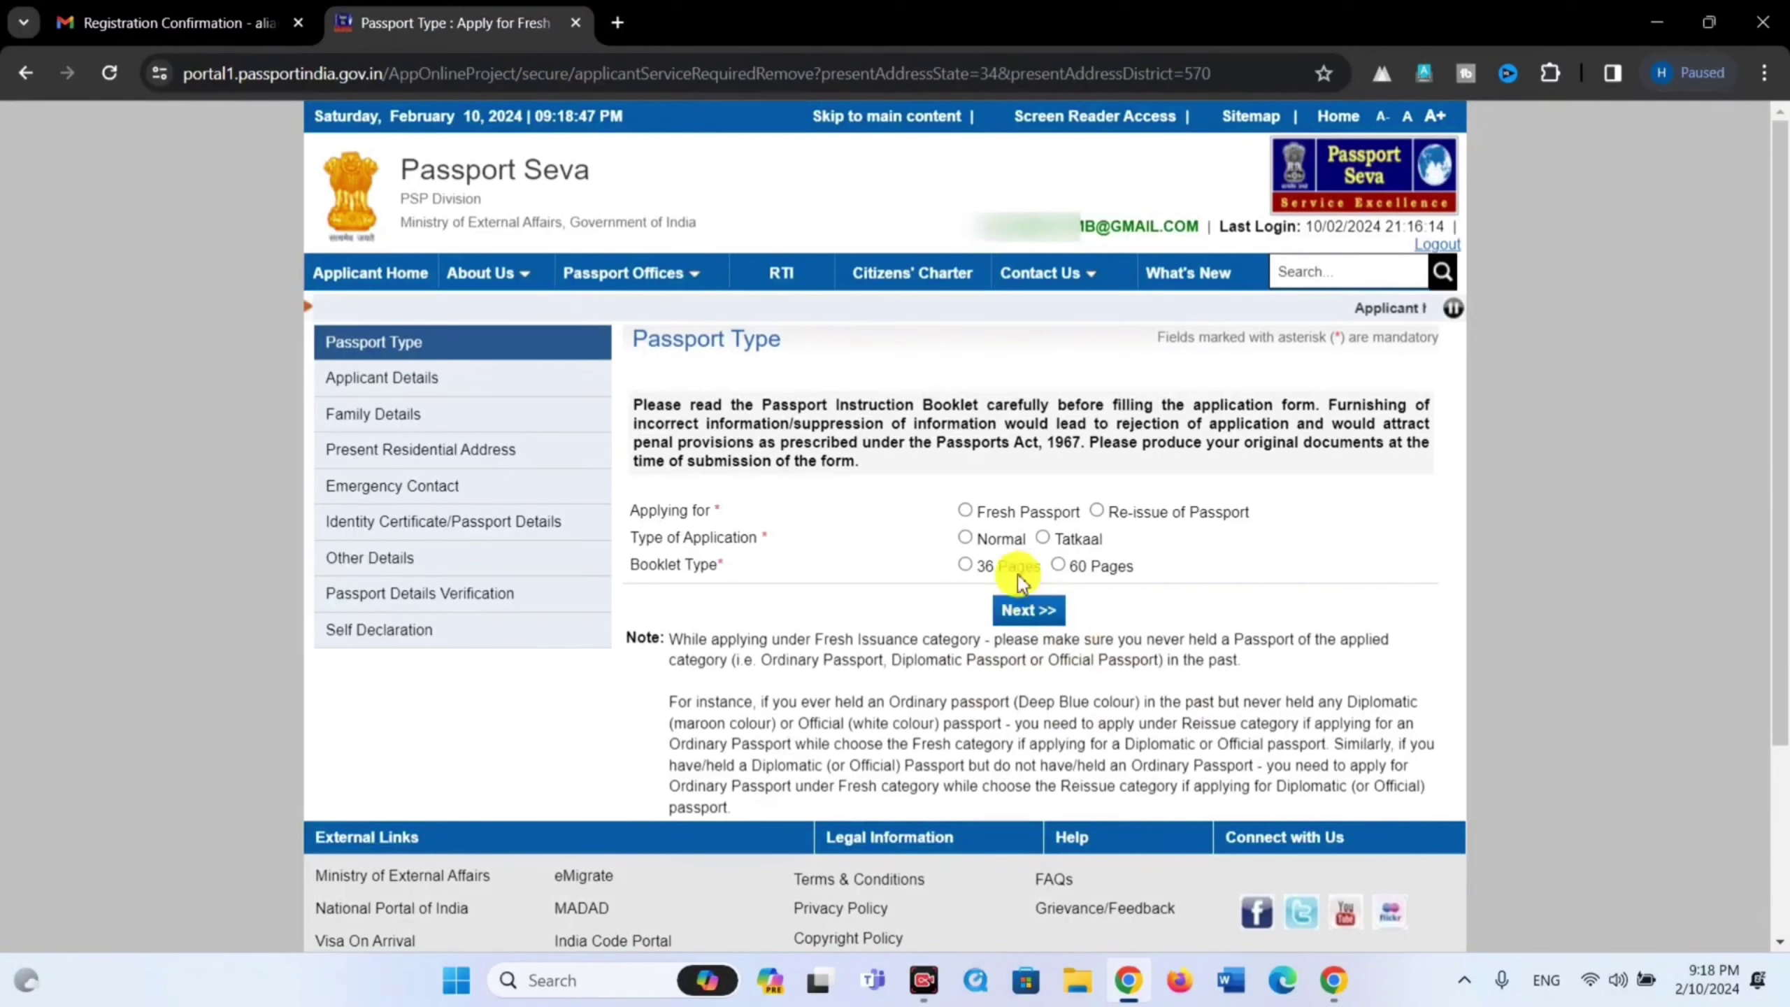
- Choose Re-issue of Passport, Validity Expired Within 3 Years/Due To Expire, Normal application and a 36 Pages booklet, and continue to the applicant details
left_click(1097, 512)
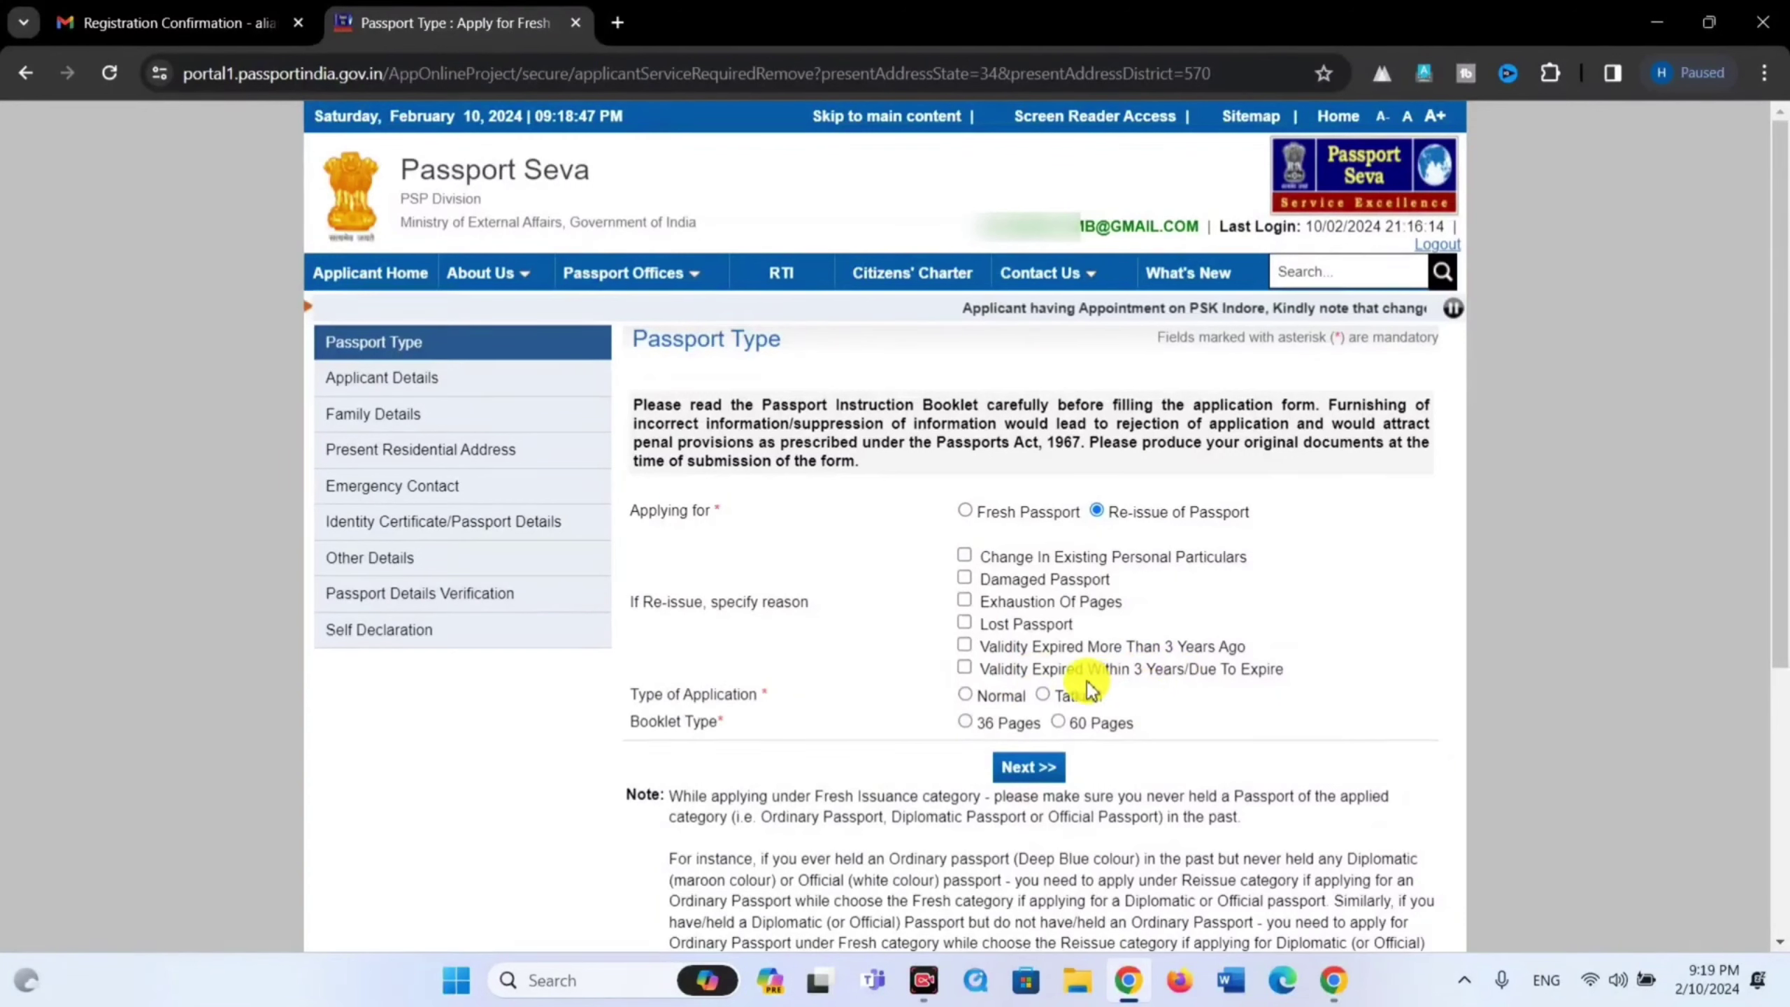
left_click(965, 668)
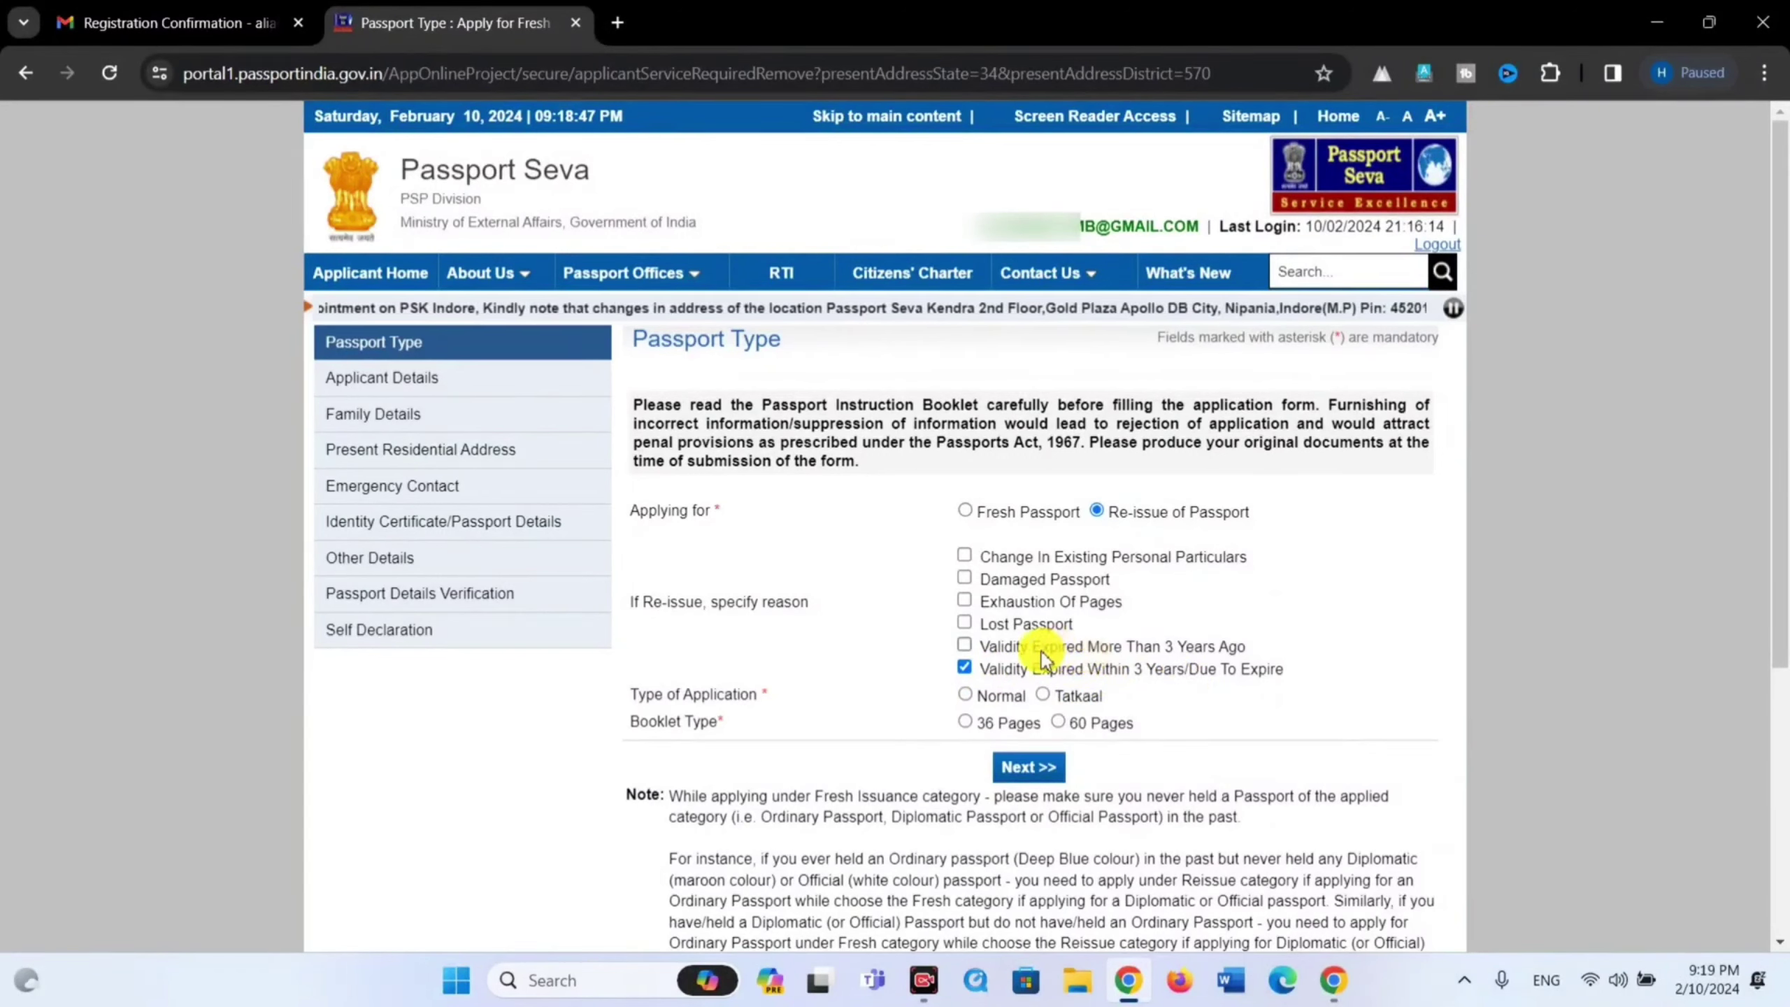
left_click(965, 648)
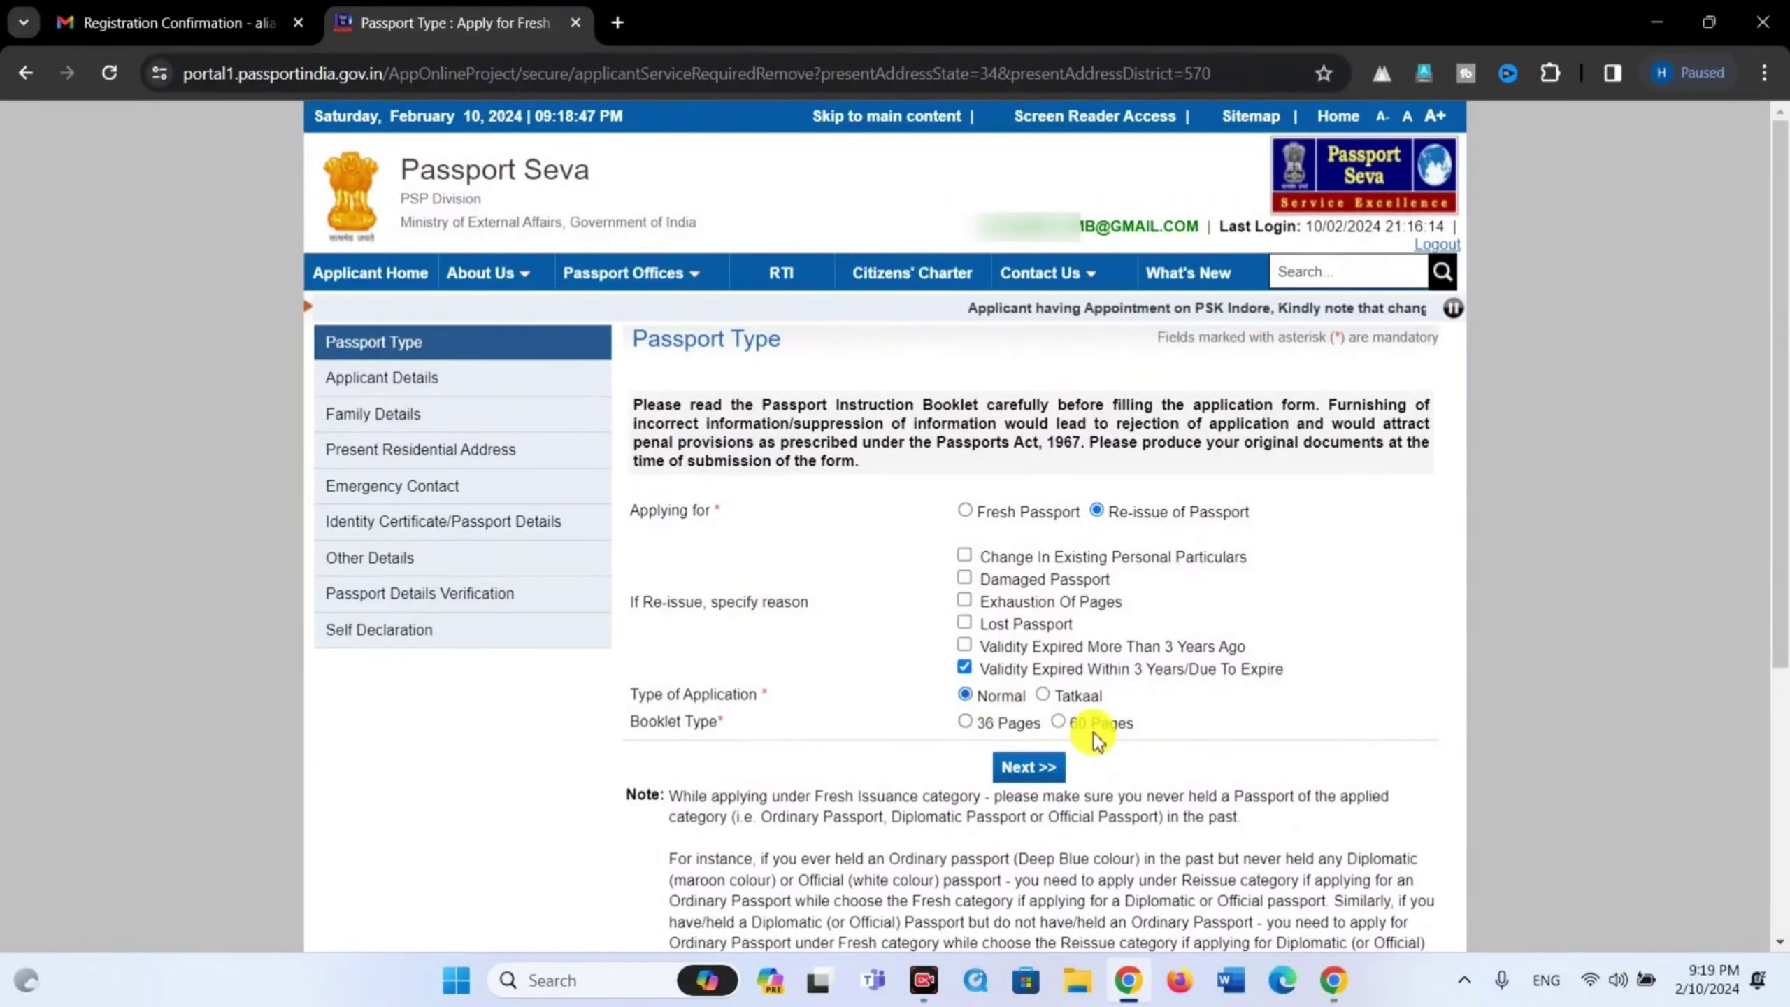
left_click(1064, 729)
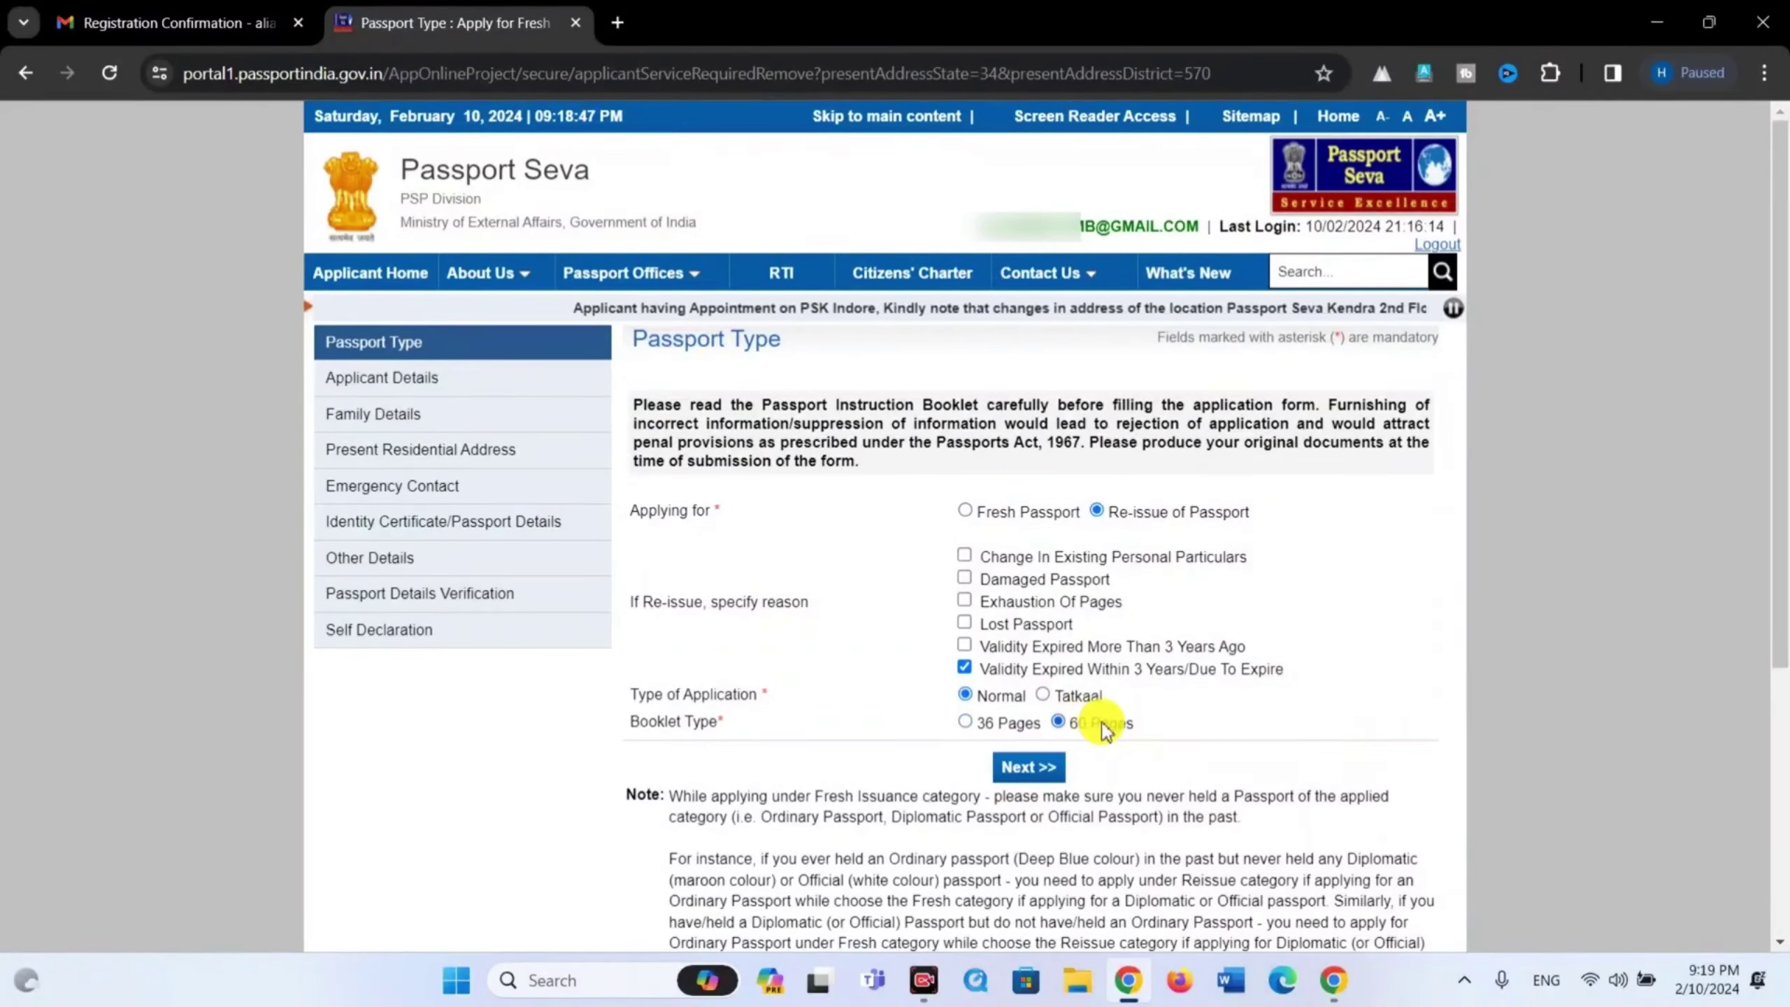
left_click(965, 722)
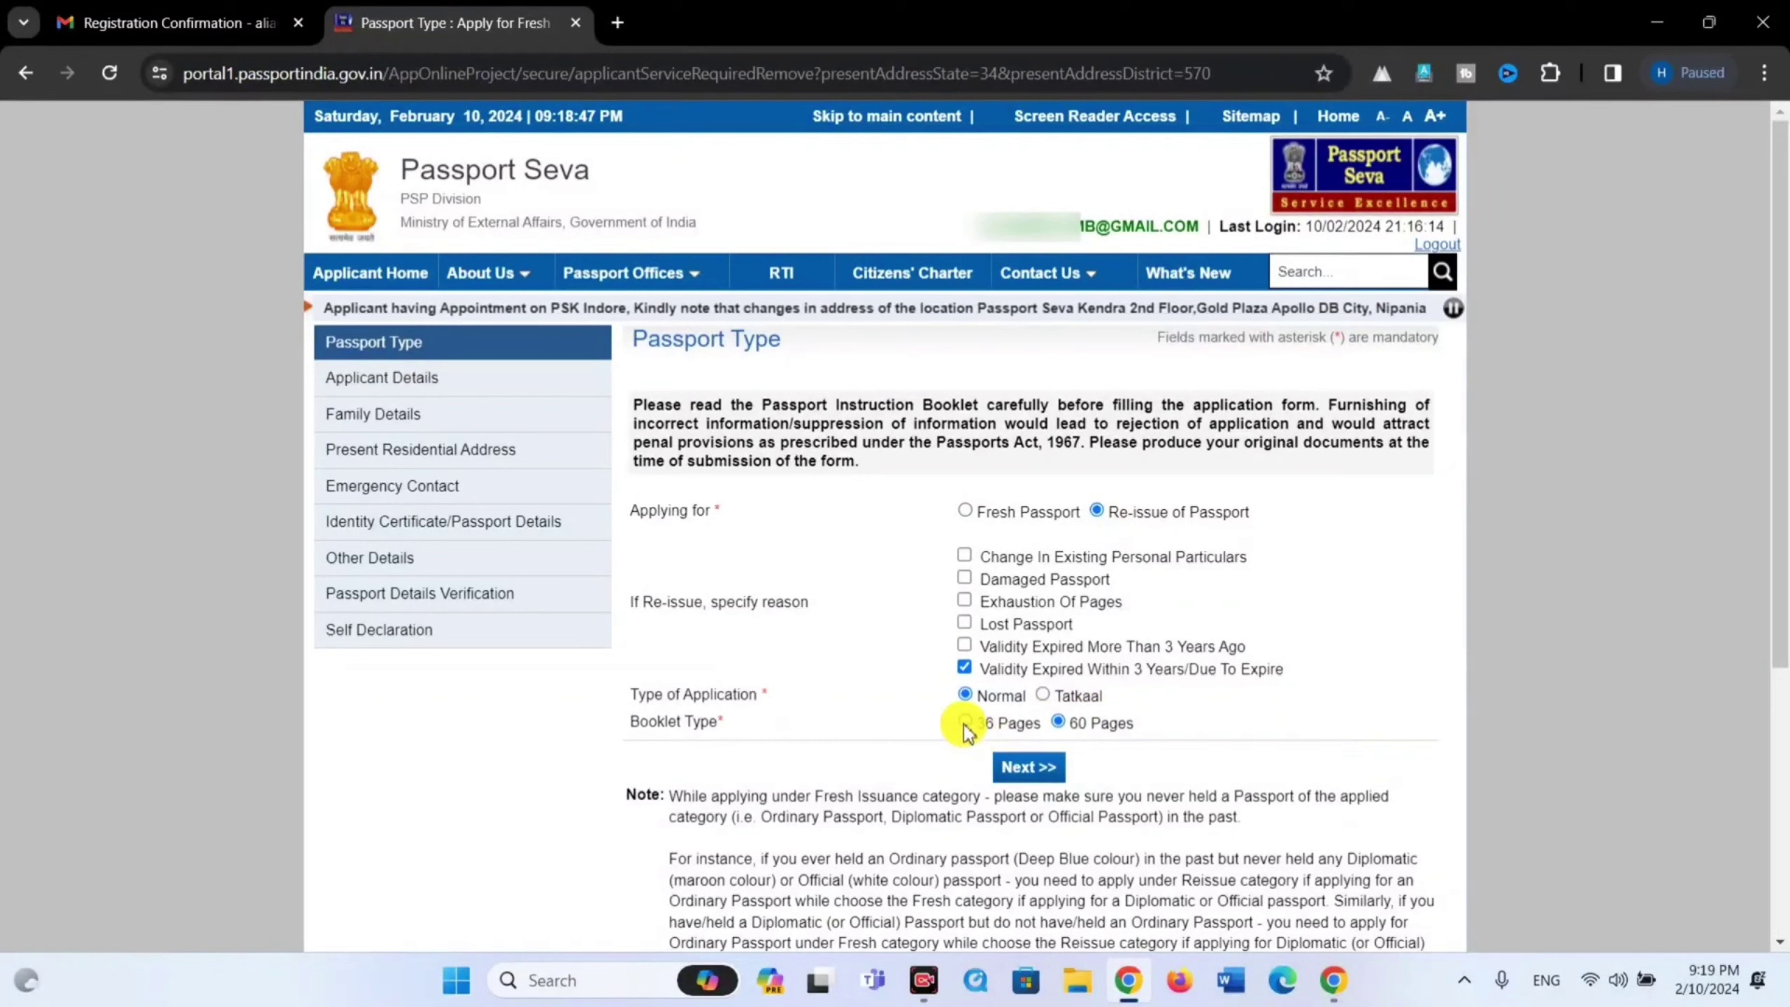
left_click(1040, 767)
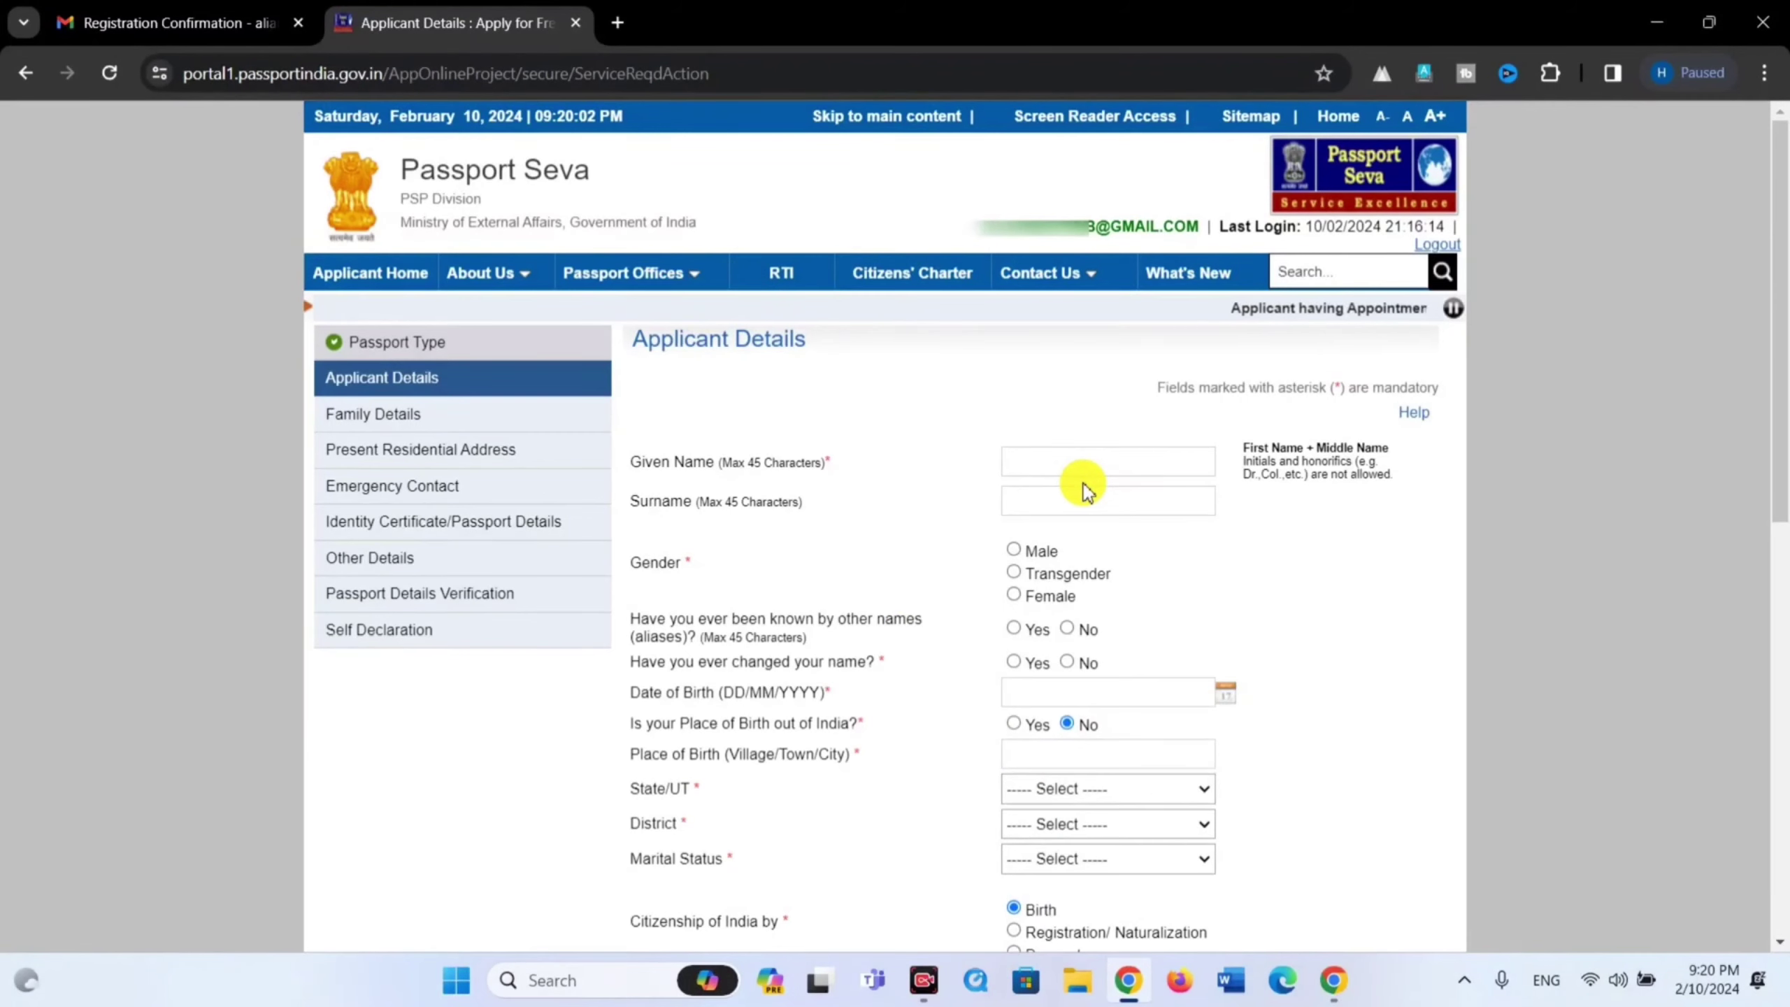
- Look over the applicant details form and answer No to whether the place of birth is out of India
scroll(1088, 493, "down", 3)
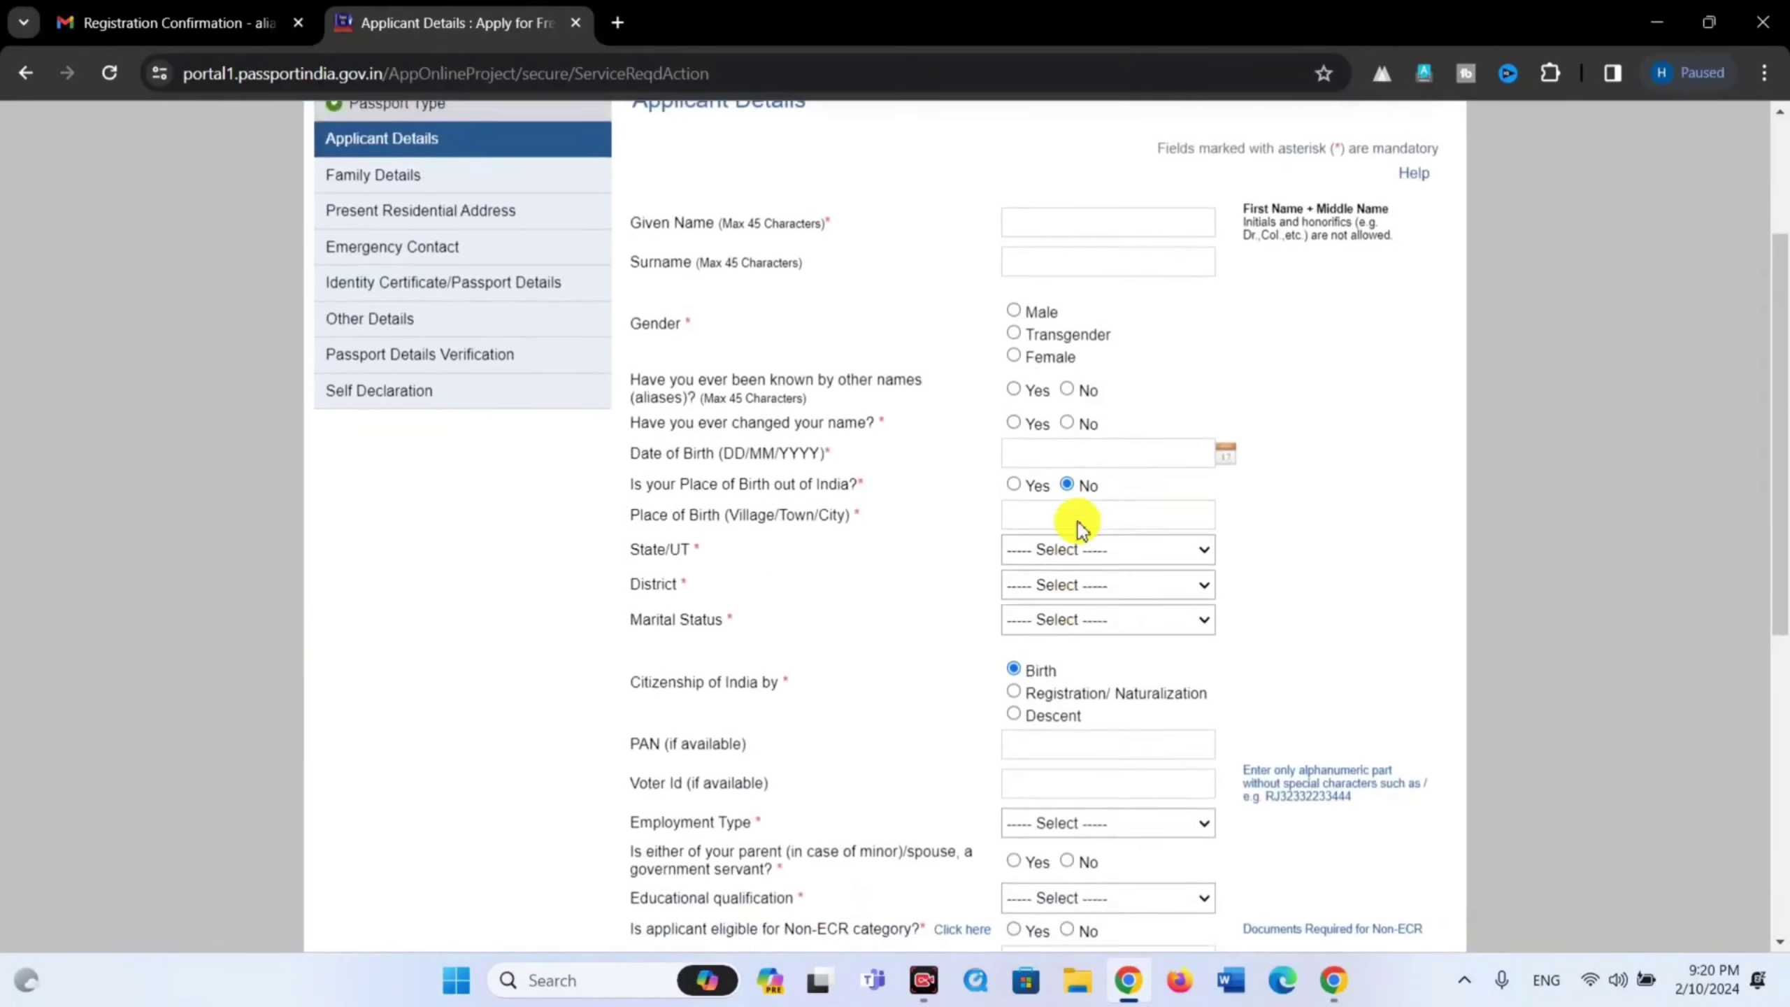
scroll(1078, 519, "up", 2)
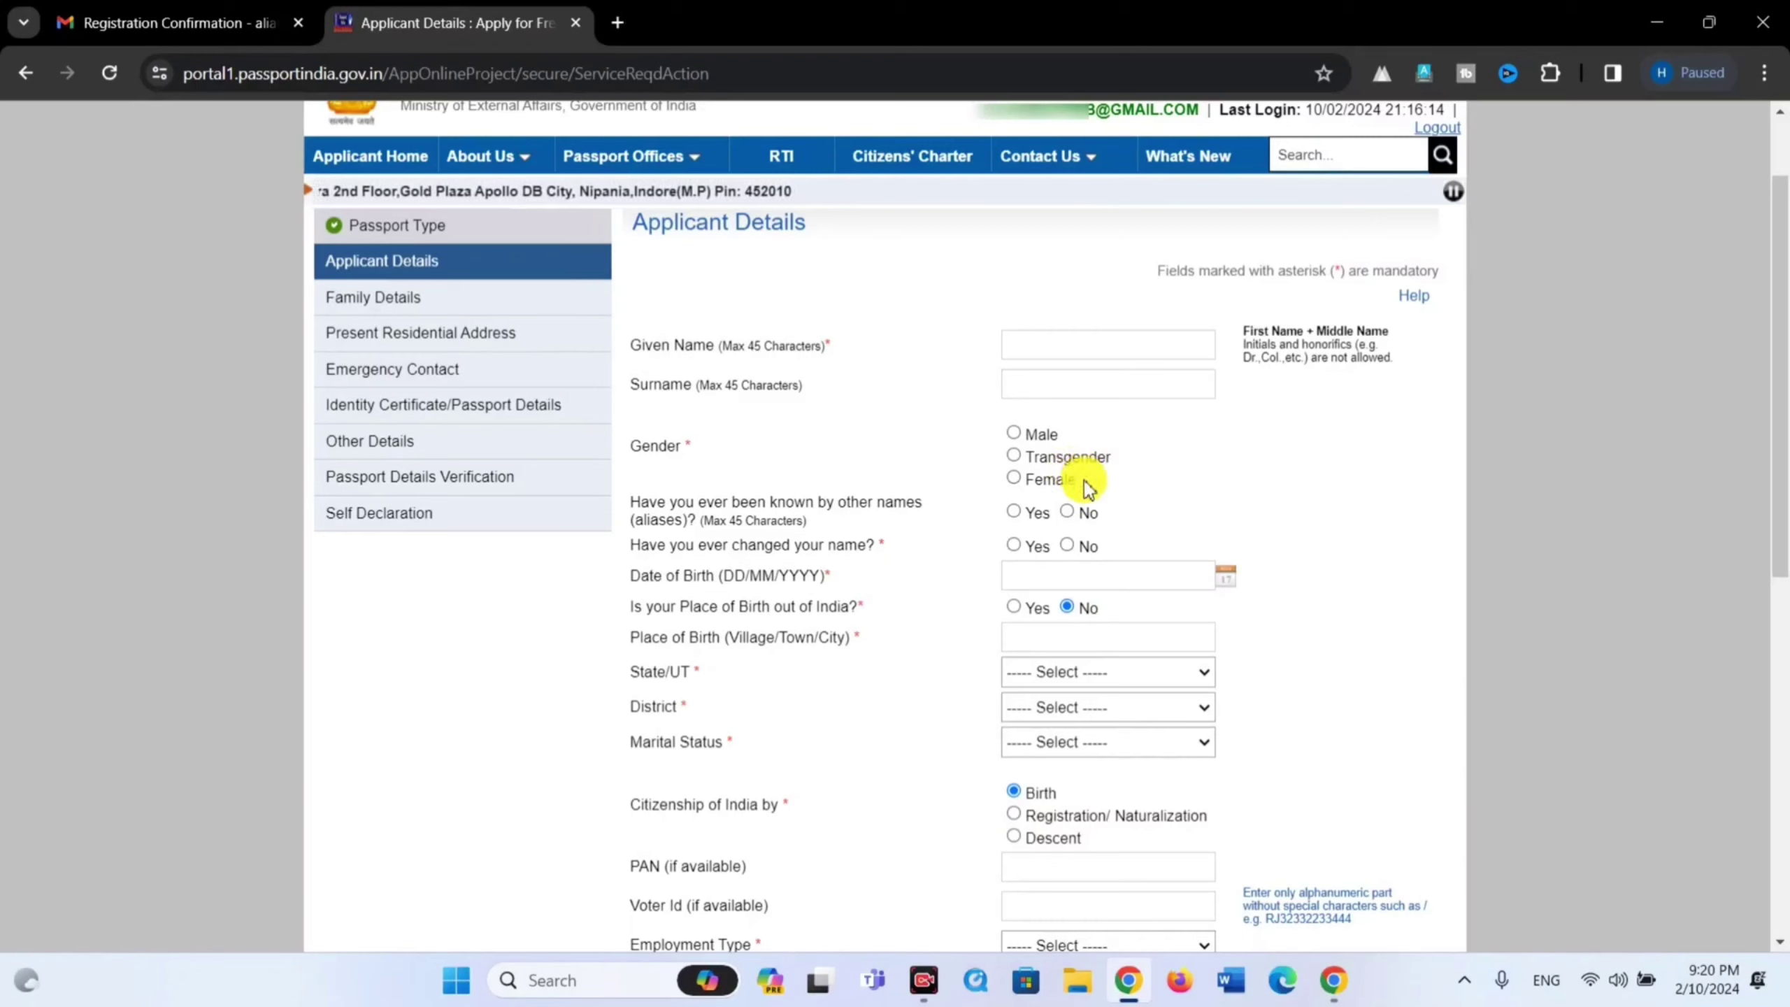
left_click(1066, 606)
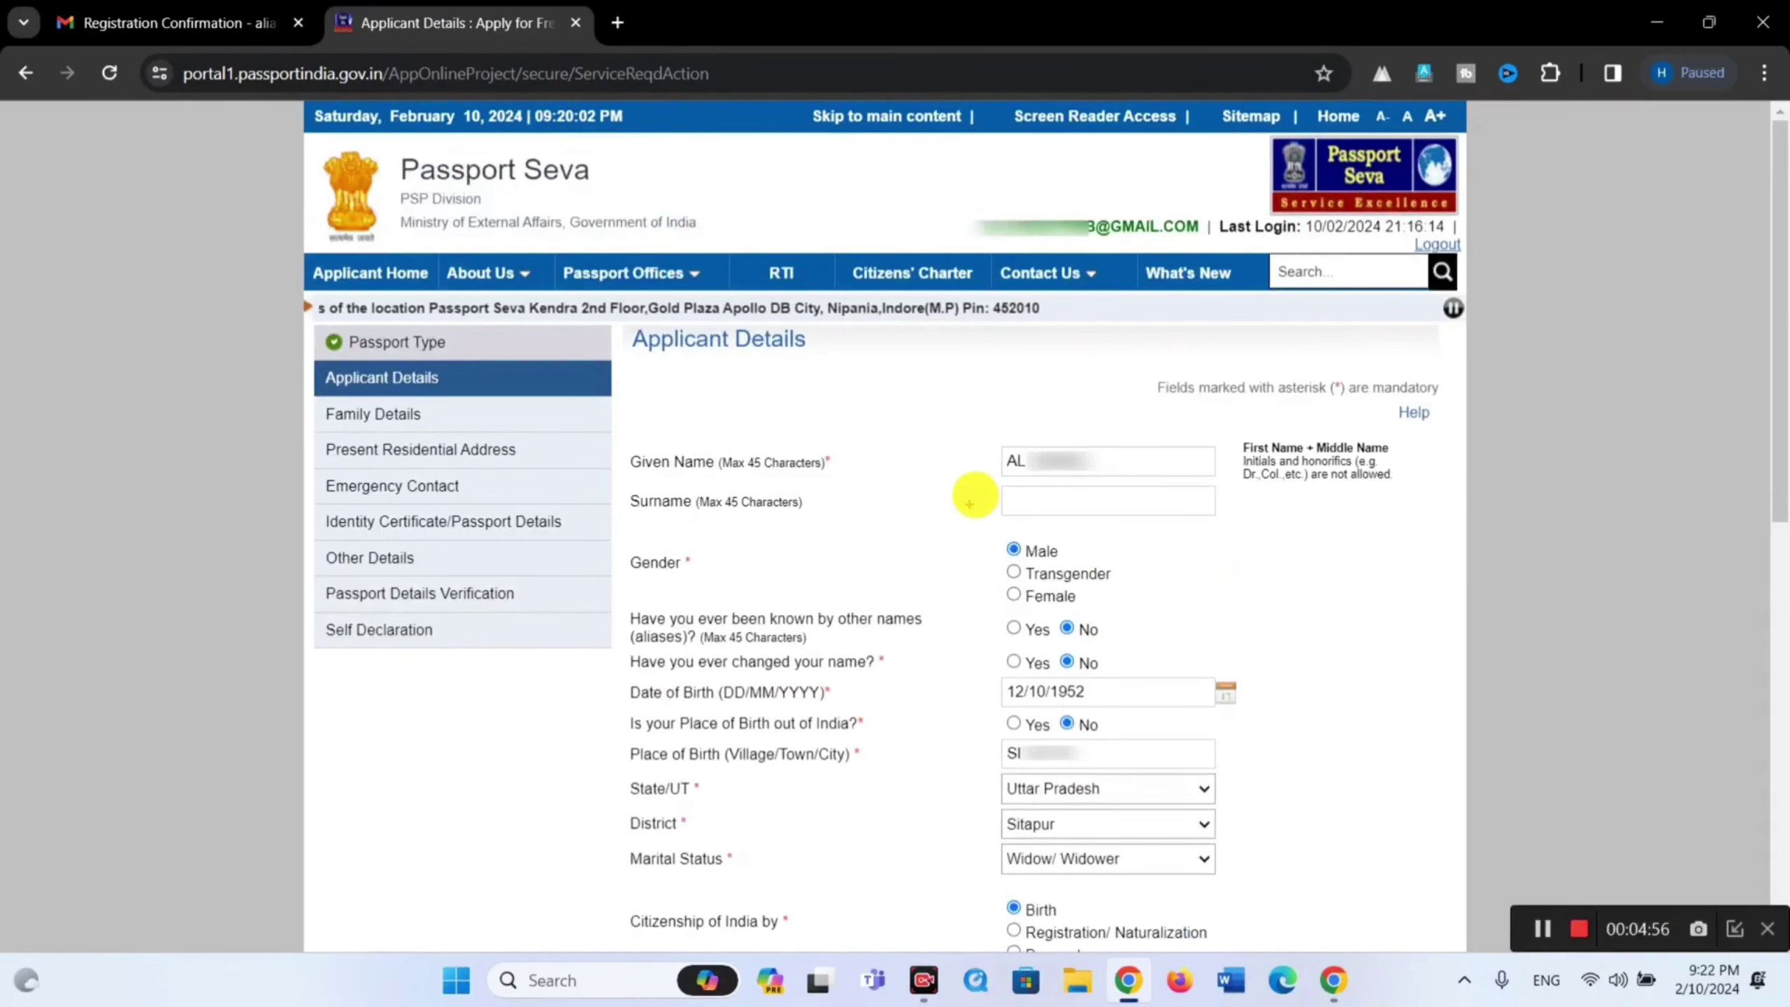
- Review the applicant's name, gender, alias, name-change, birth date, birthplace, state and district entries, and check the marital status options
left_click_drag(1028, 465, 1154, 483)
left_click_drag(987, 524, 1089, 618)
scroll(1090, 620, "down", 3)
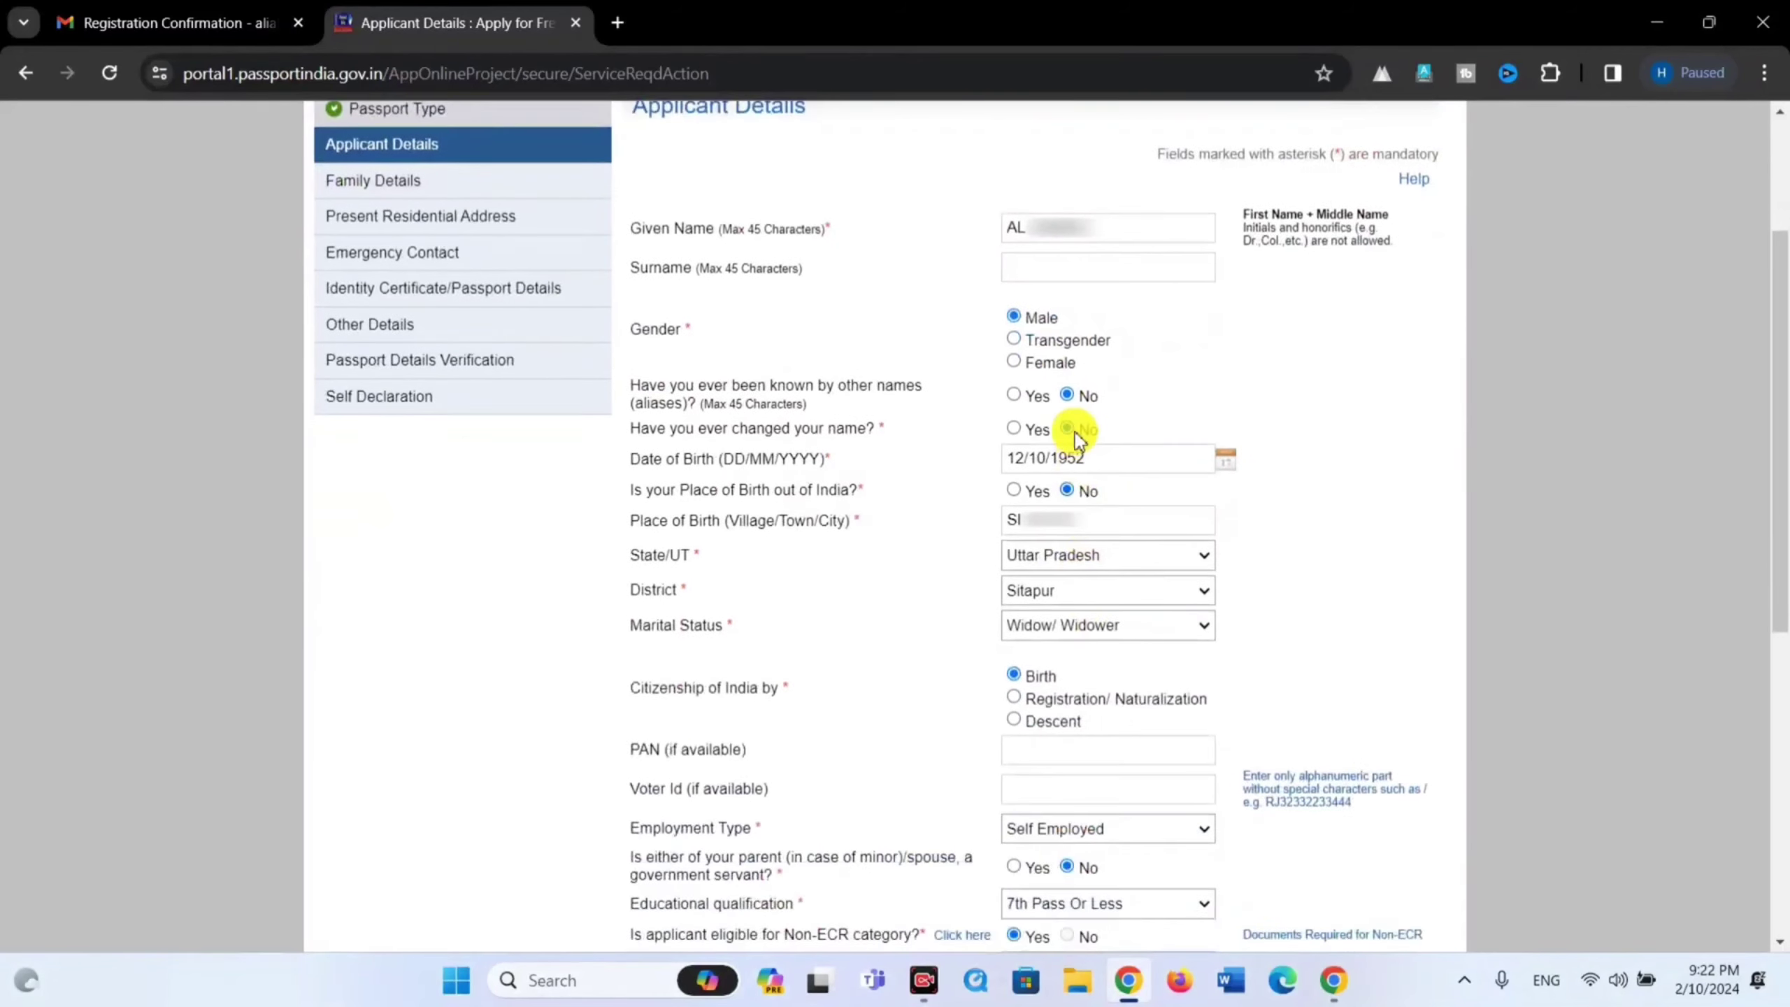
left_click_drag(1054, 375, 1096, 440)
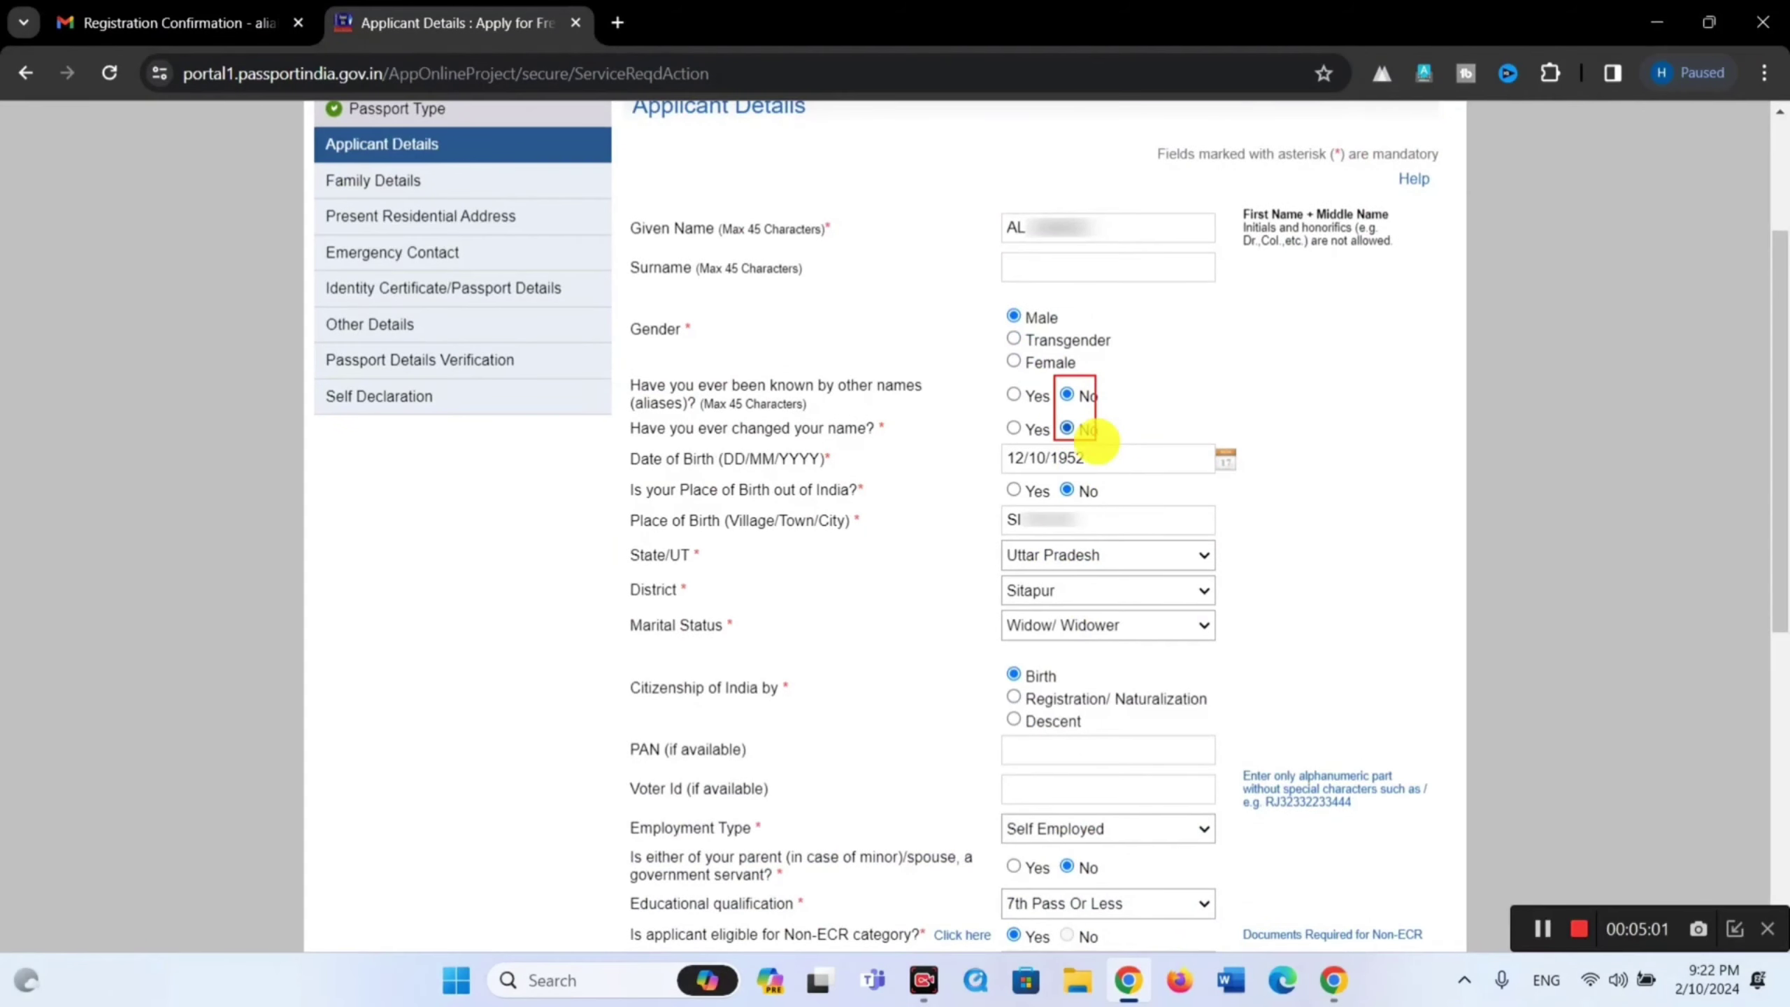
left_click_drag(983, 439, 1236, 482)
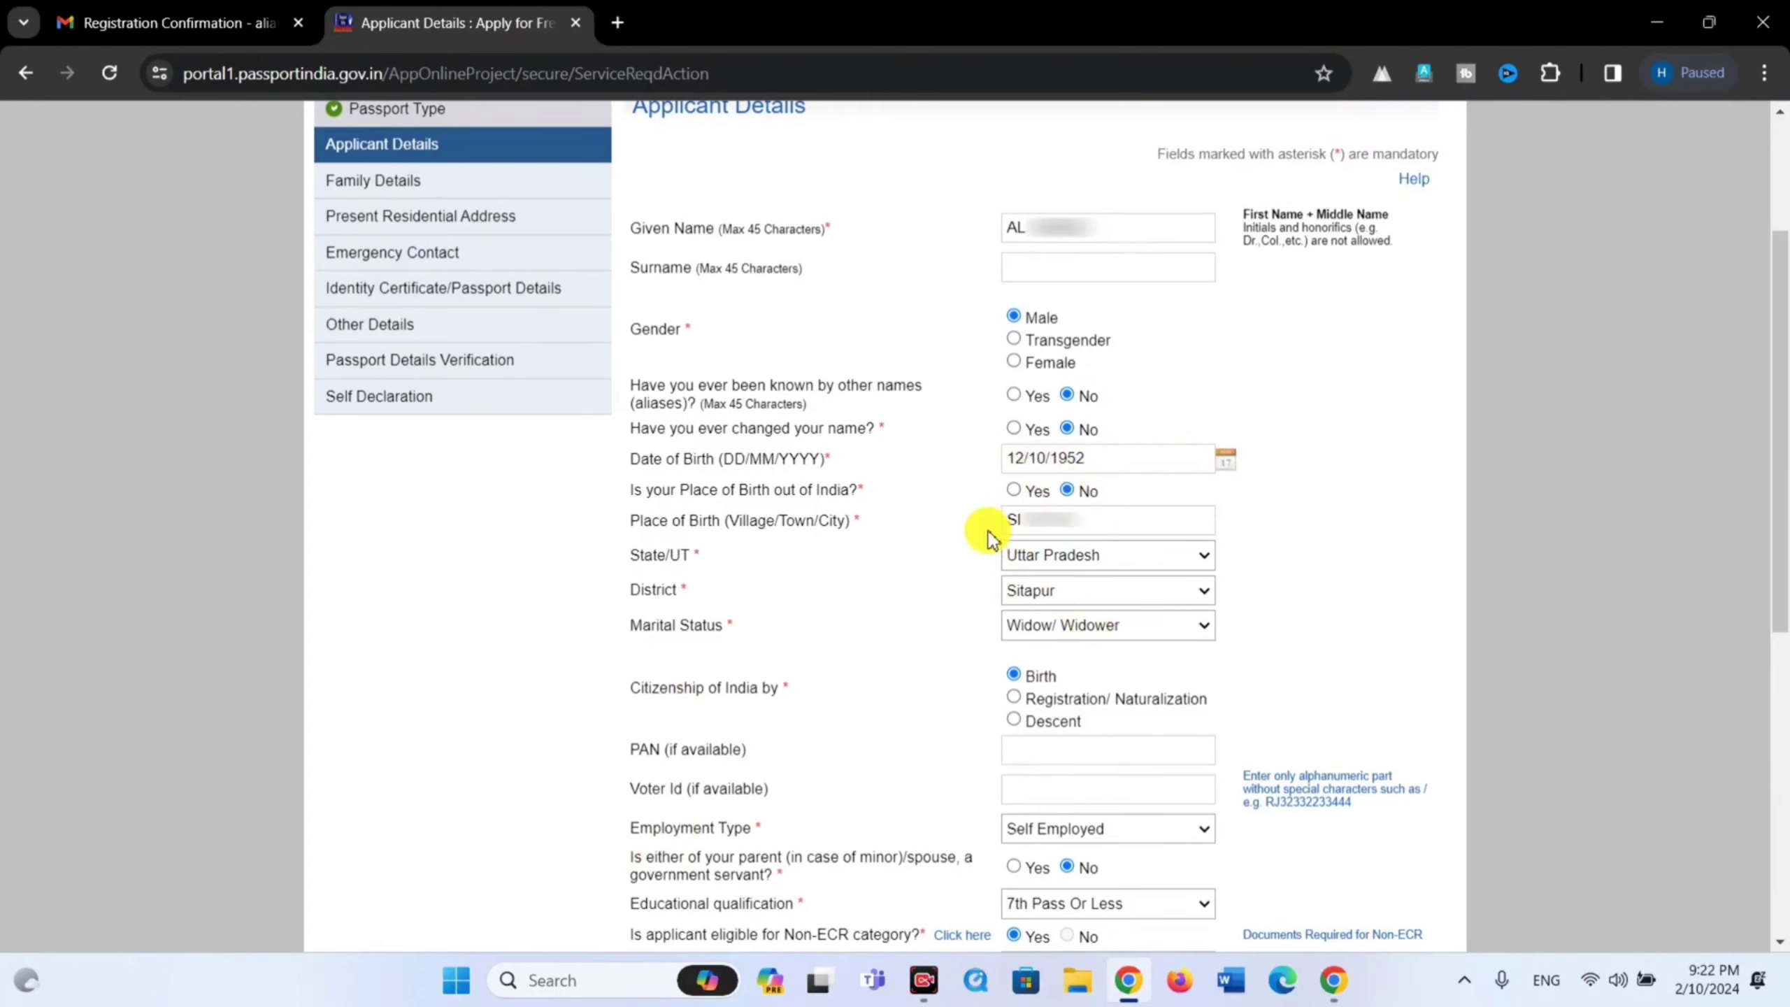
left_click_drag(977, 504, 1213, 540)
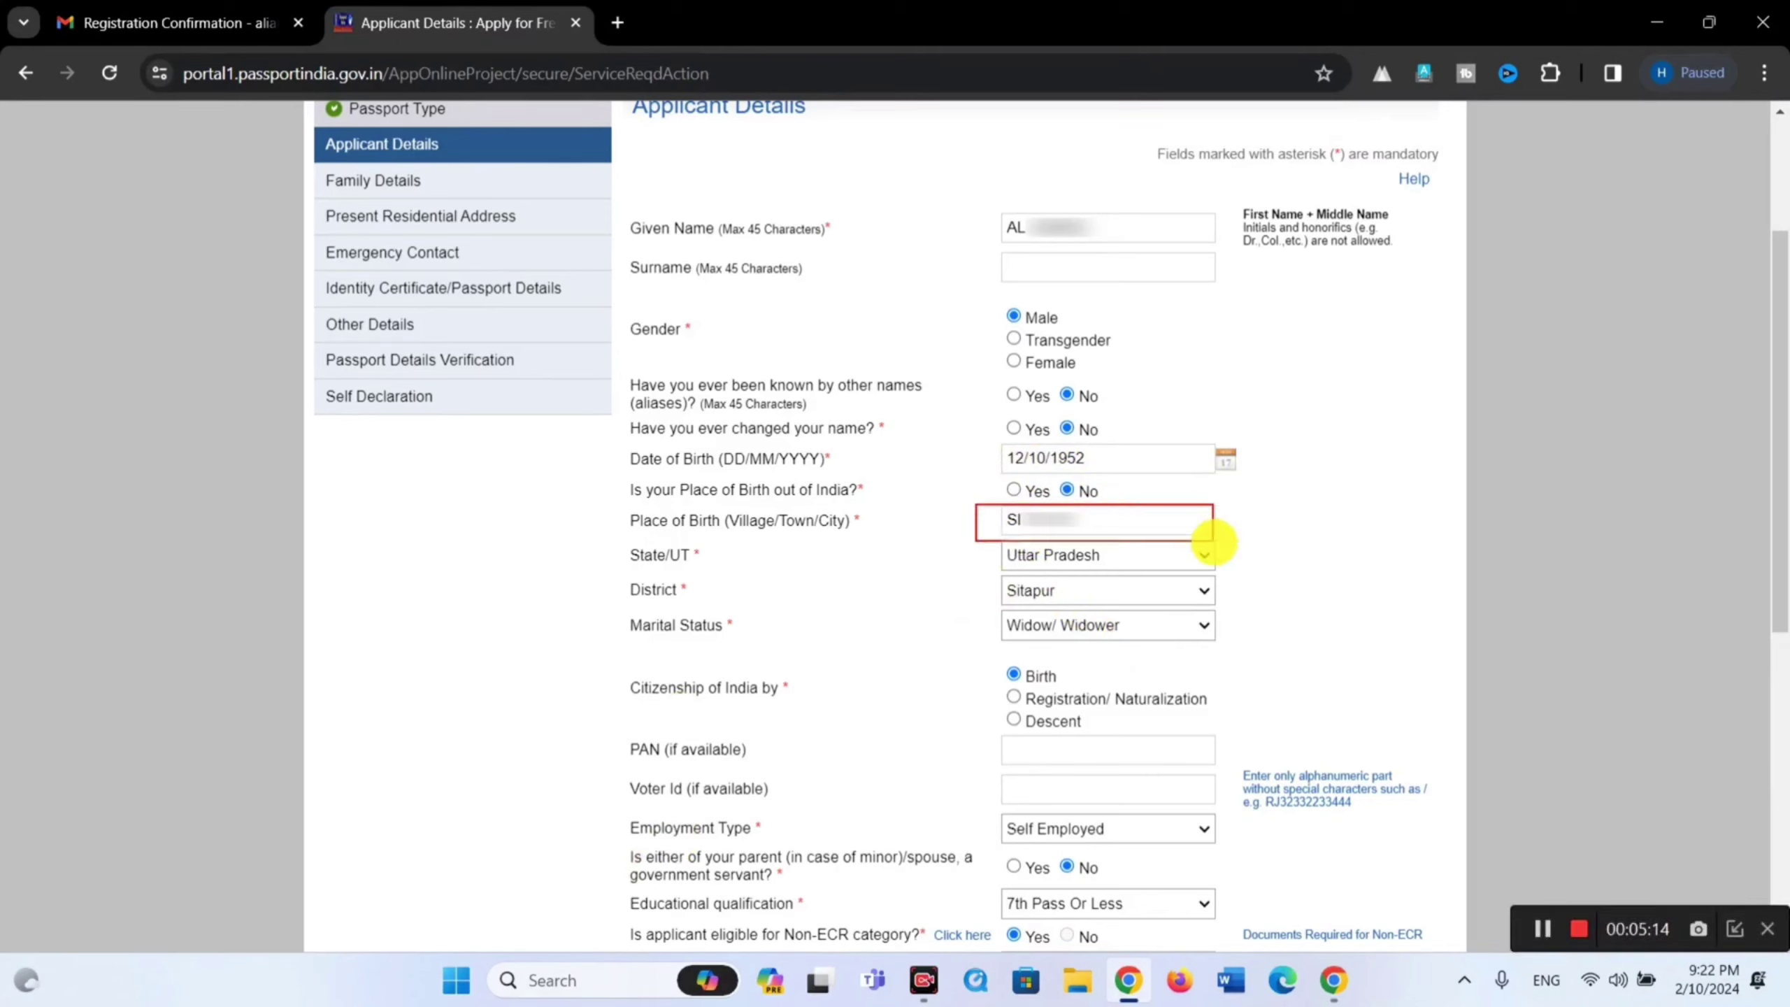
left_click_drag(971, 539, 1175, 575)
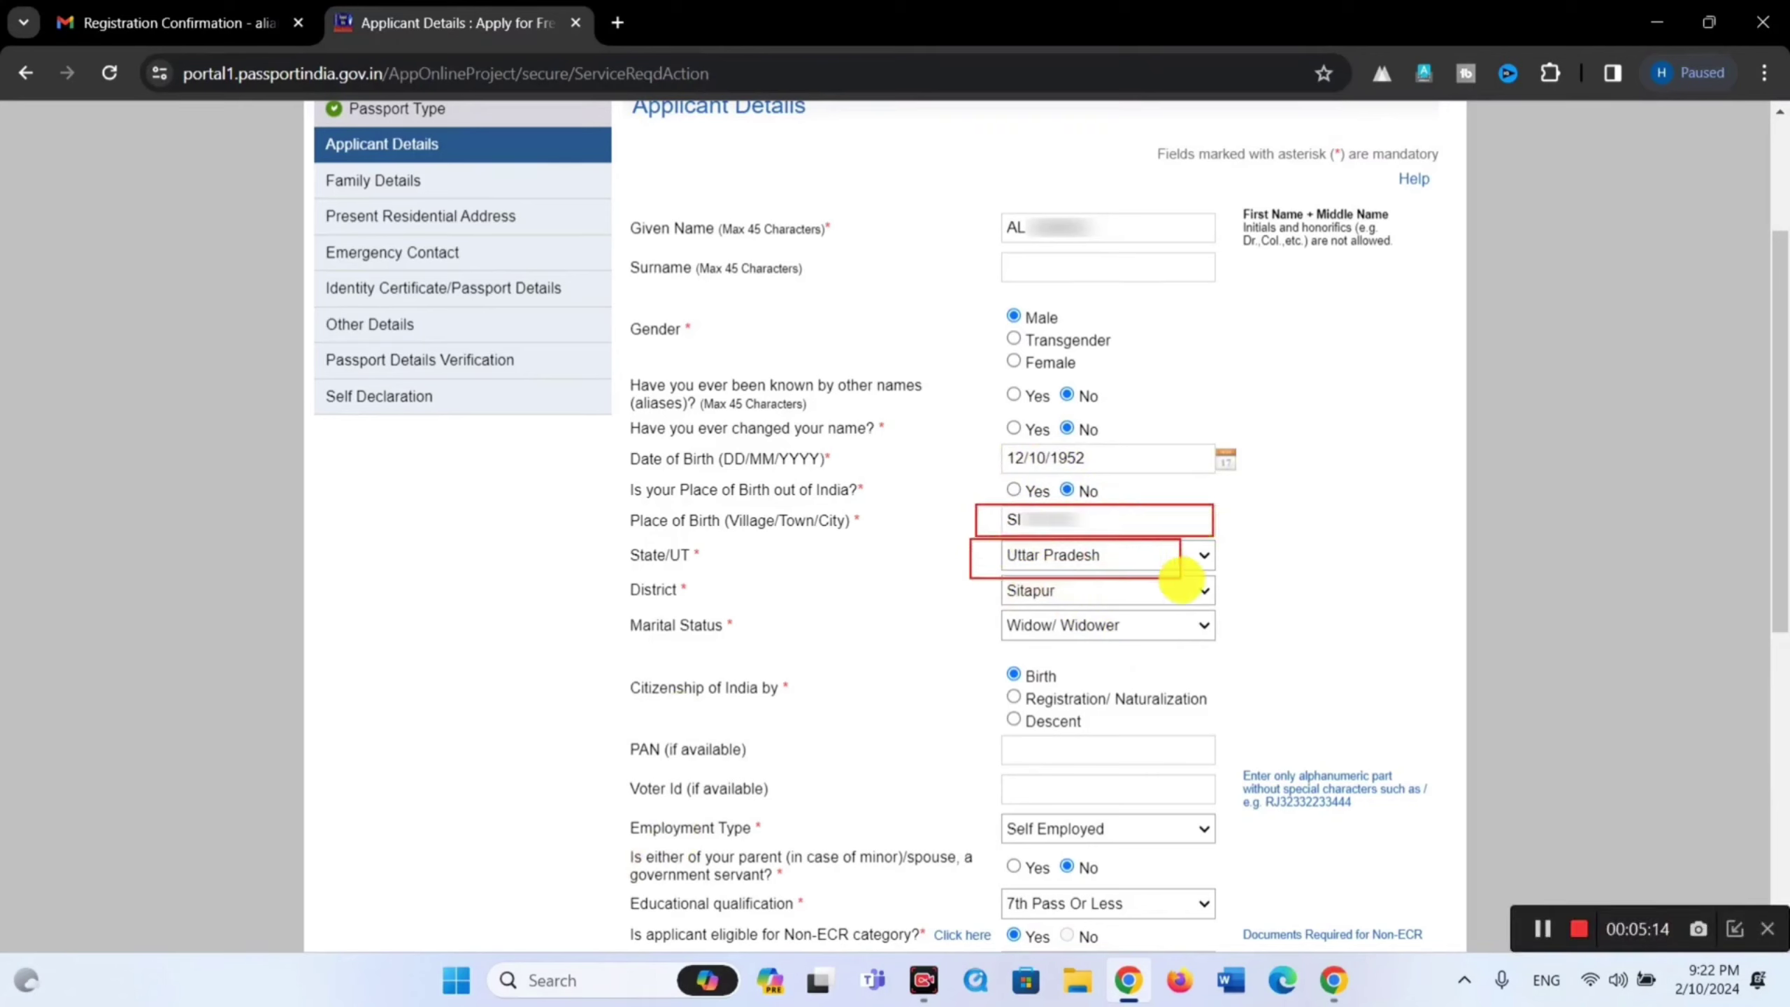
left_click_drag(951, 591, 1127, 615)
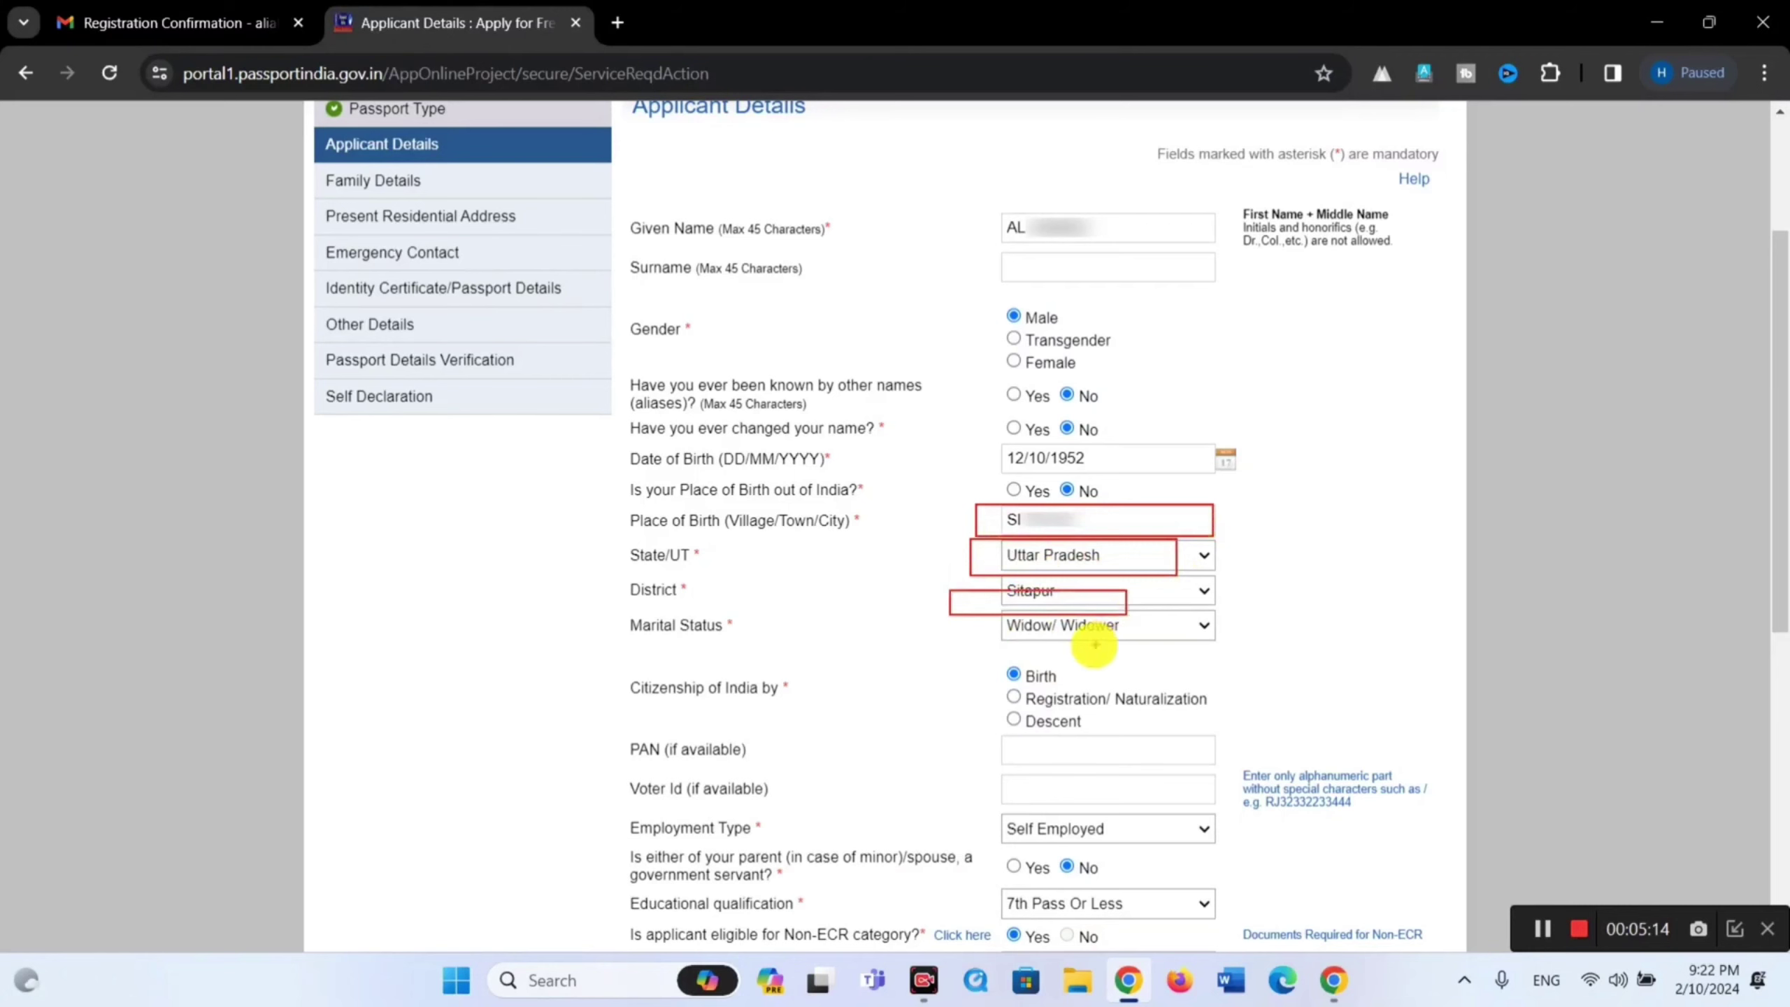
left_click(1046, 627)
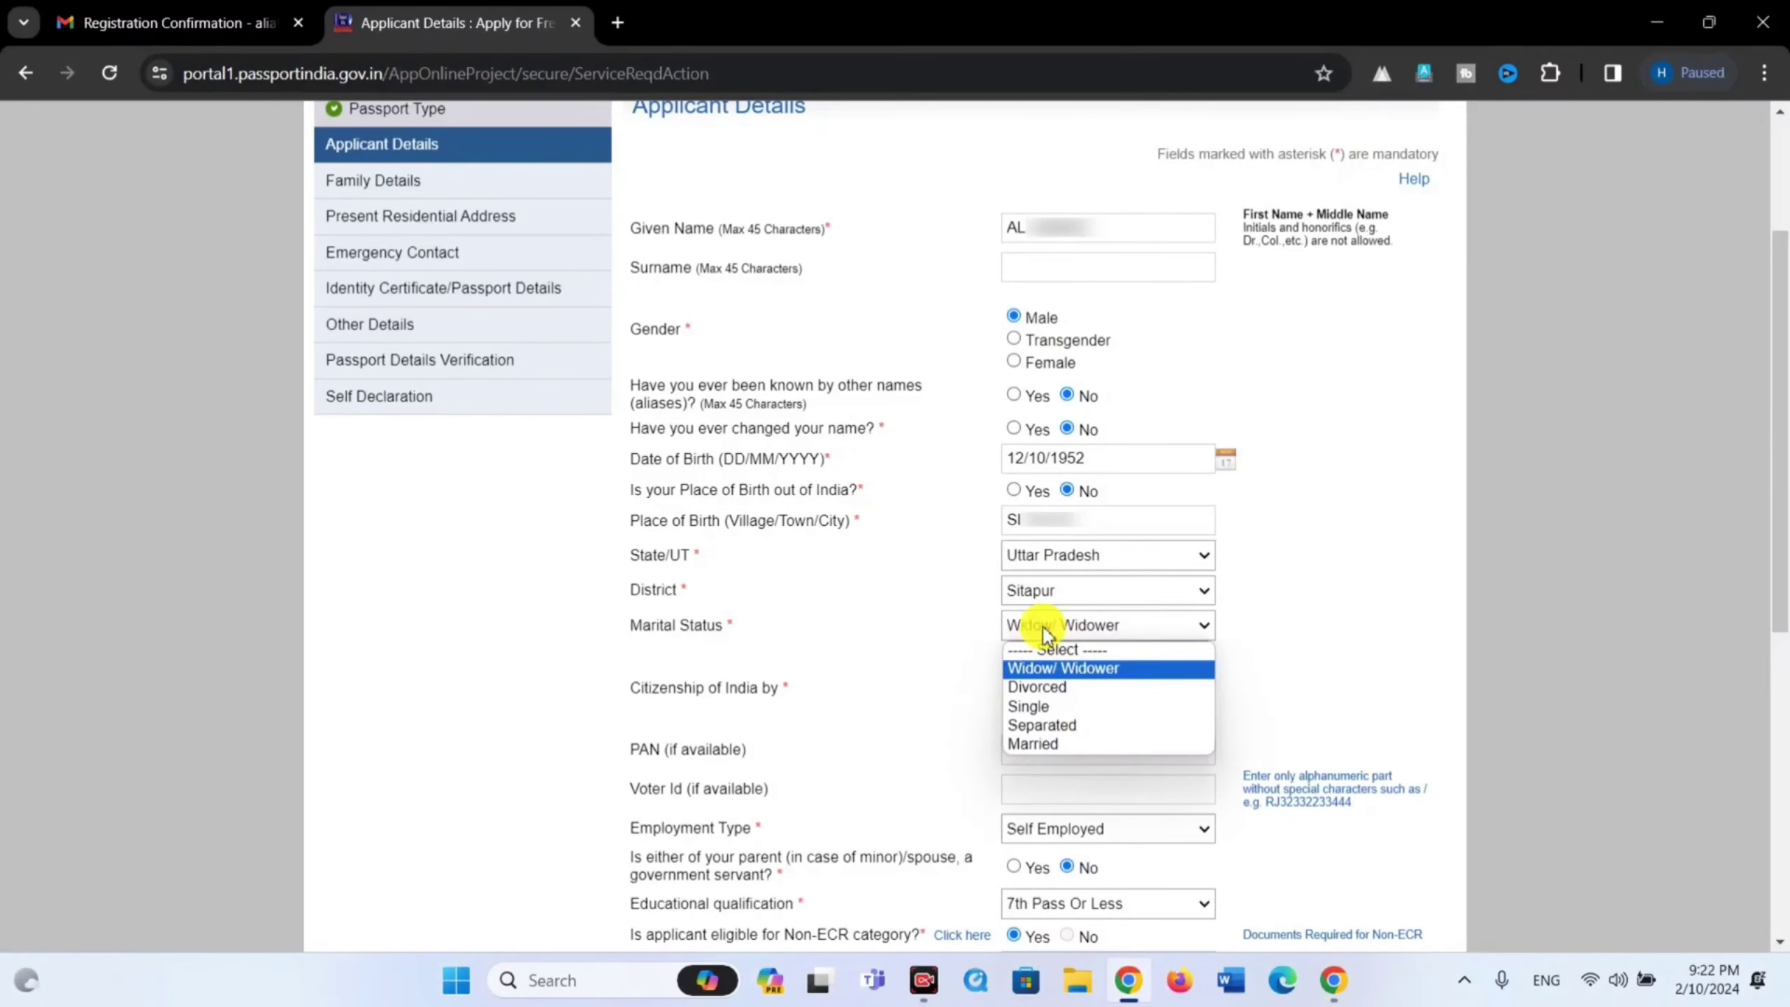
left_click(1060, 625)
- Review the citizenship, PAN and Voter Id fields of the applicant details and check the available employment types
scroll(1091, 627, "down", 3)
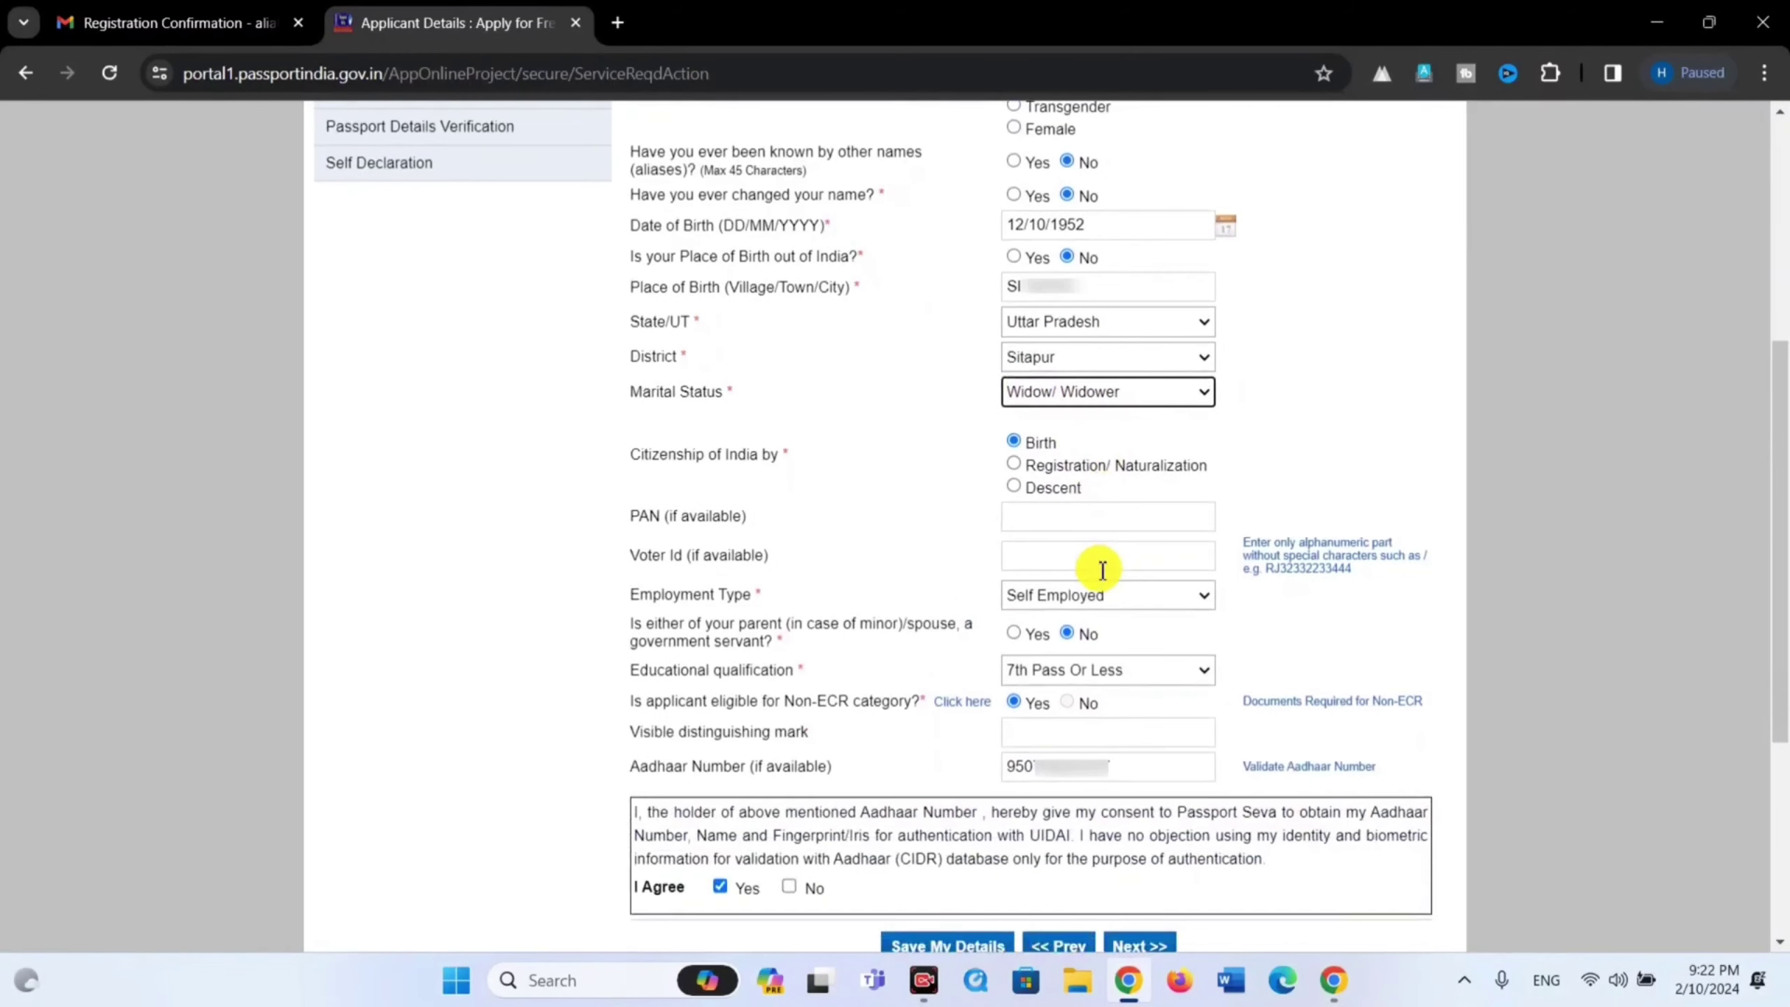
left_click_drag(951, 411, 1108, 503)
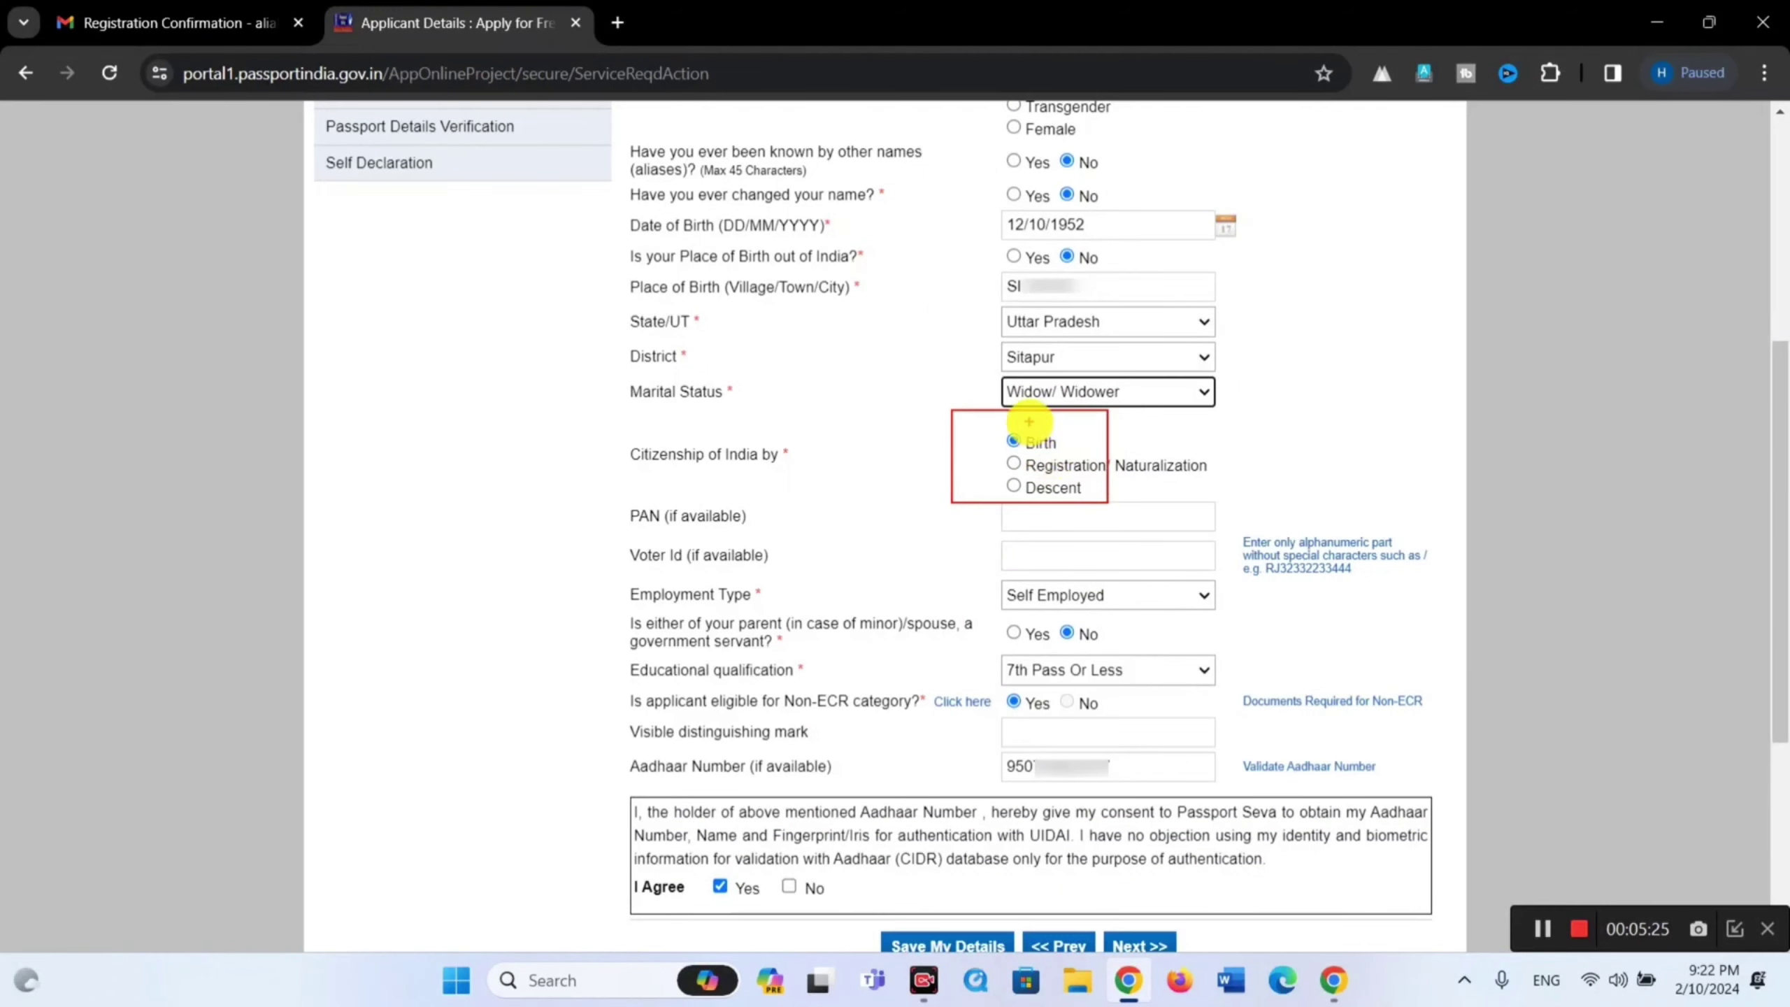
scroll(1032, 522, "down", 2)
left_click(1047, 406)
left_click(1053, 436)
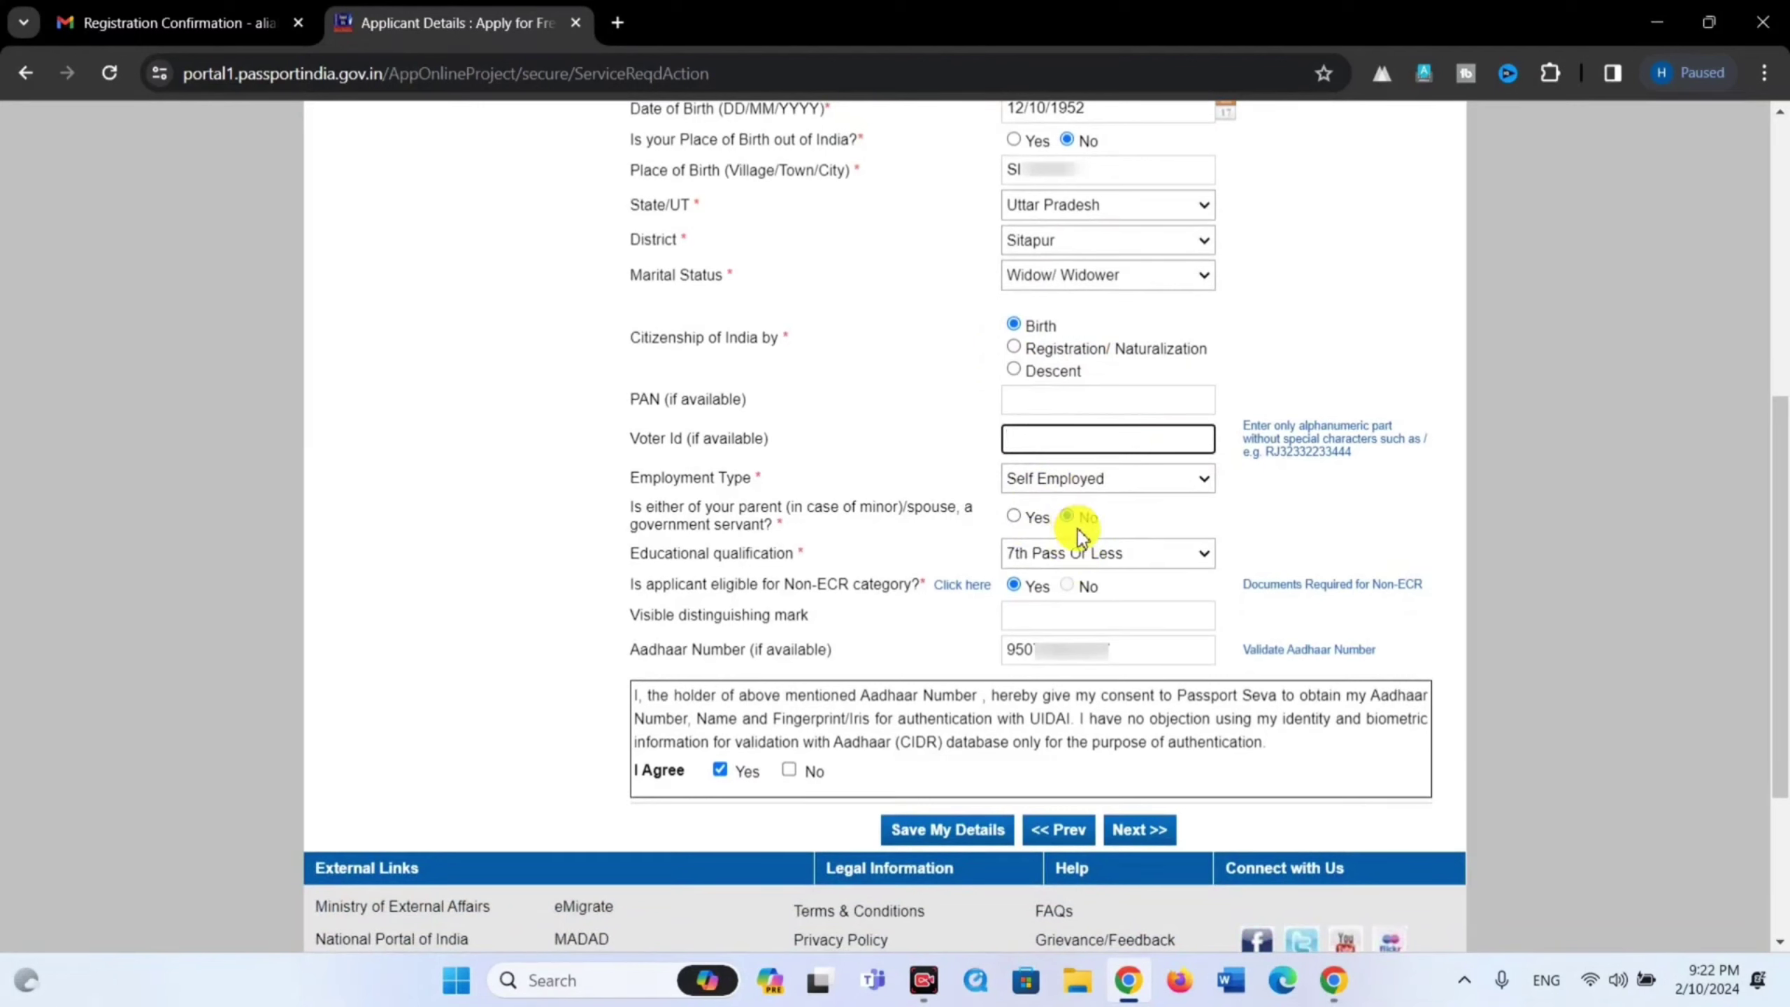
mouse_move(995, 460)
left_mouse_down()
mouse_move(1074, 497)
mouse_move(1170, 501)
left_mouse_up()
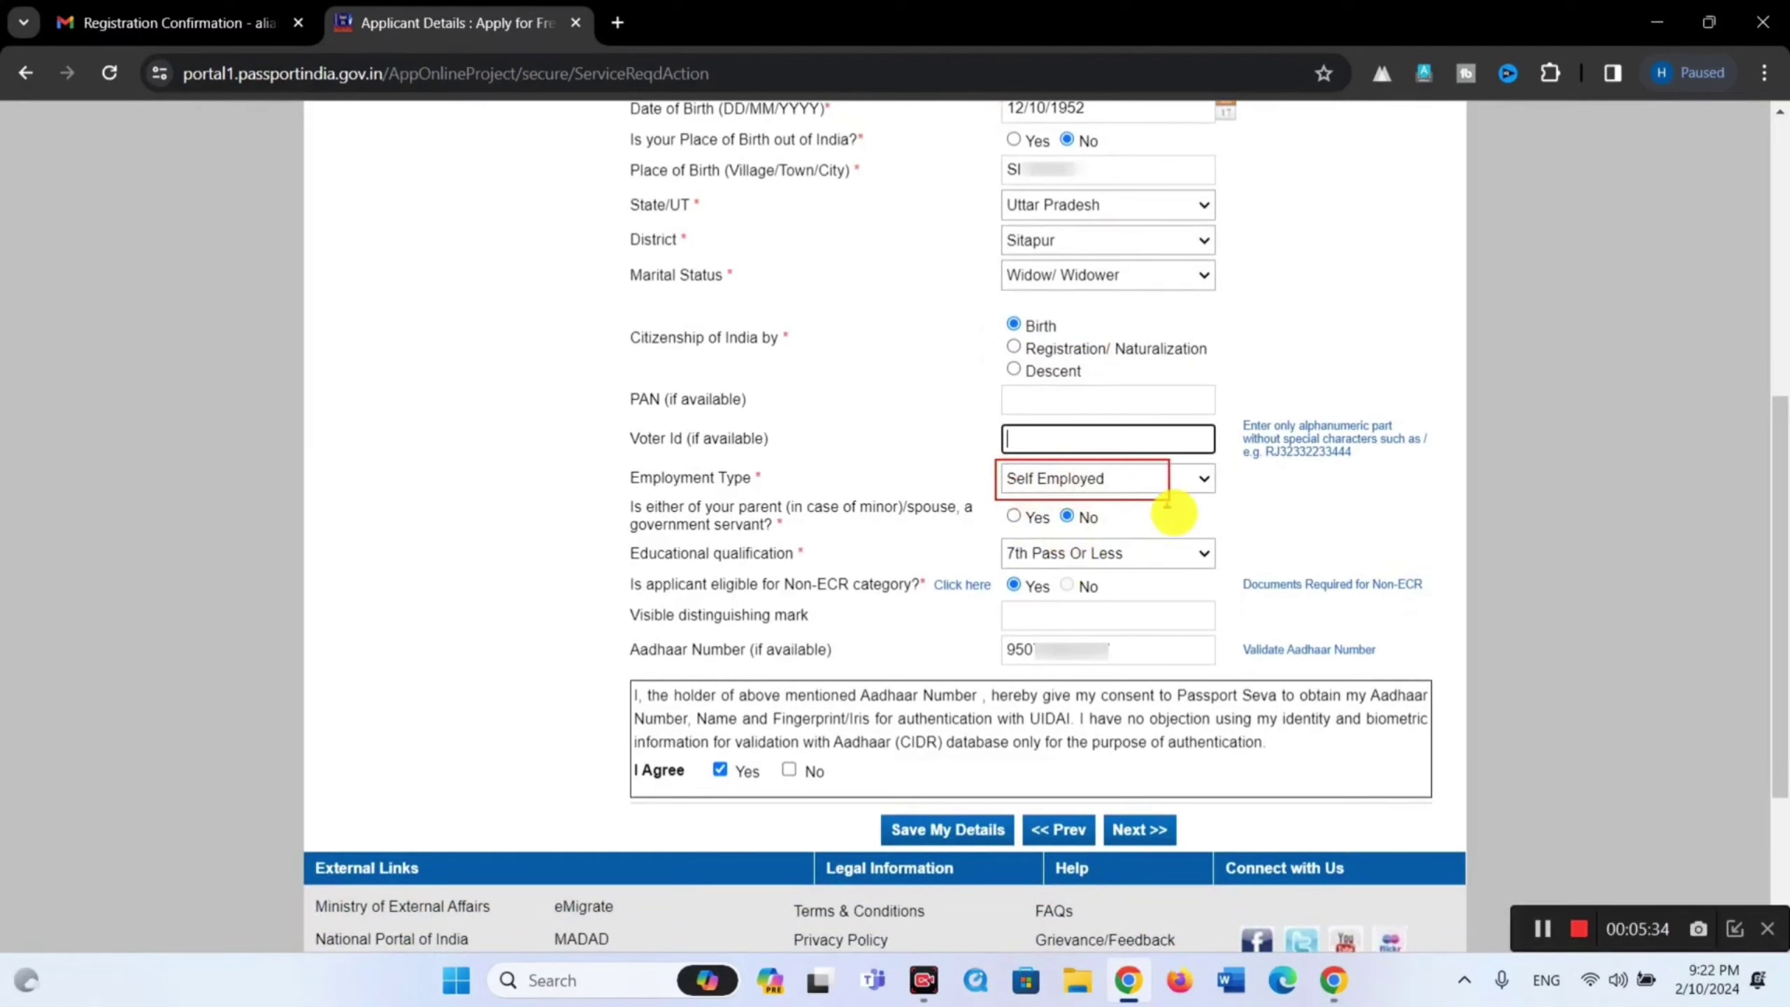
left_click(1136, 480)
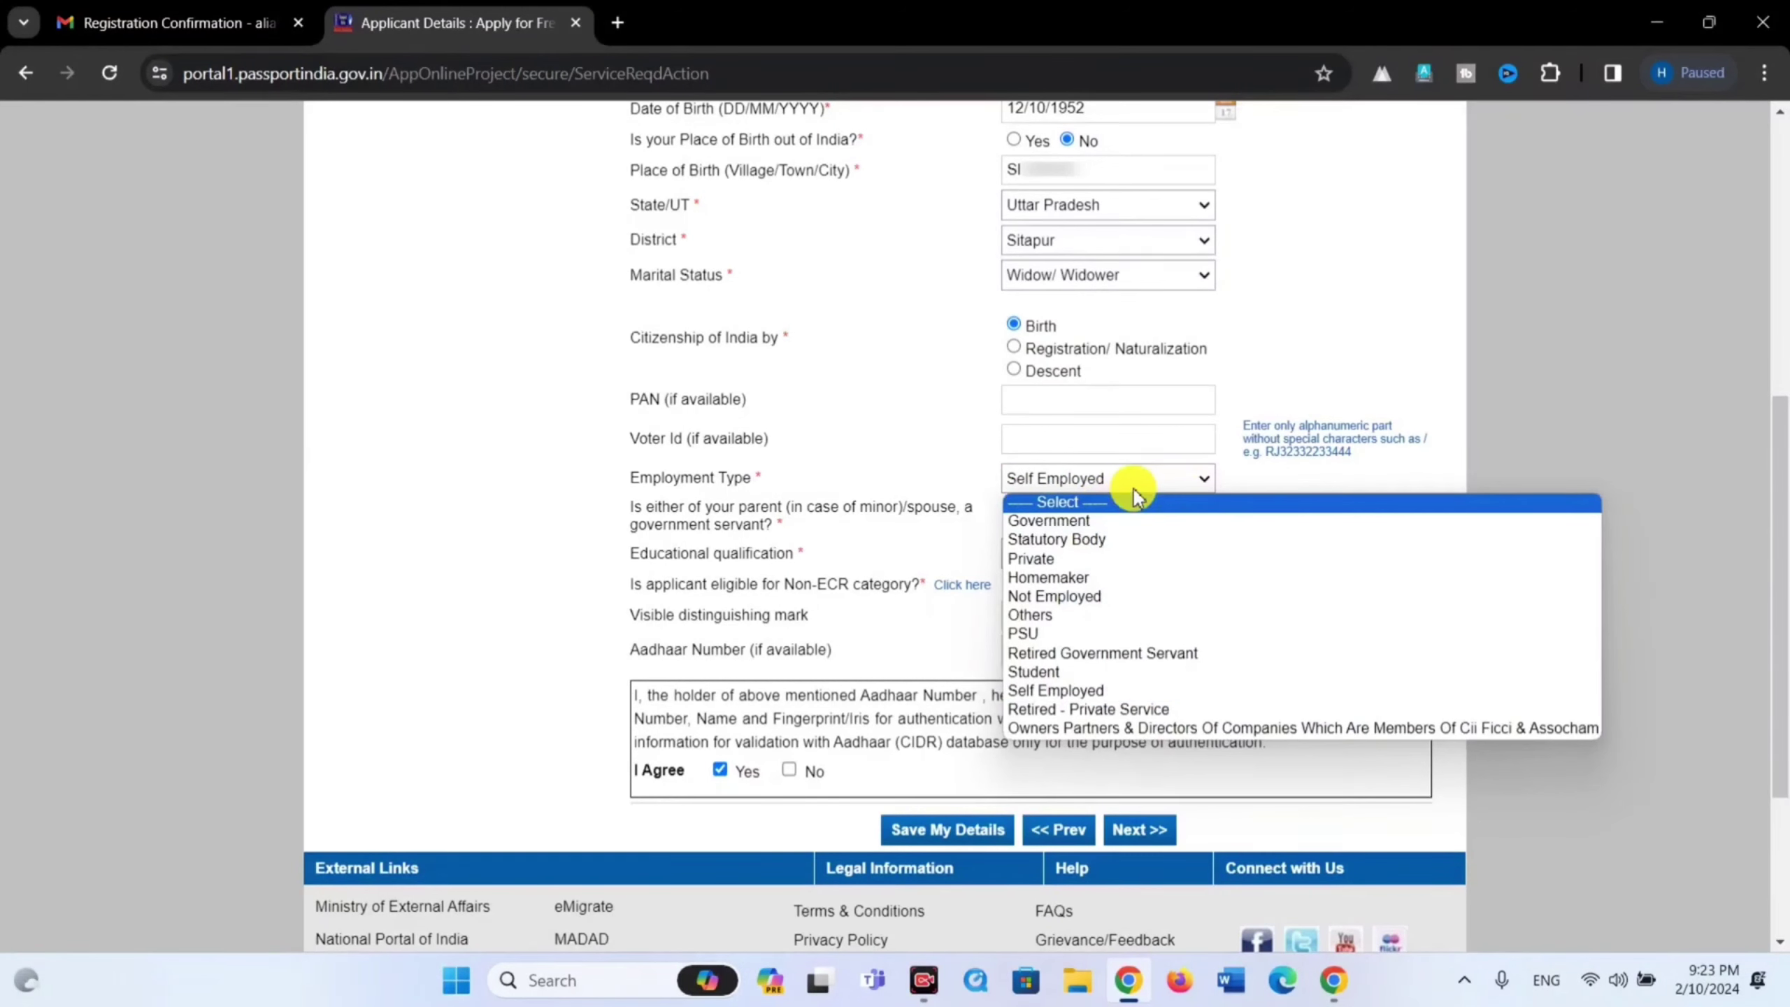
left_click(1132, 485)
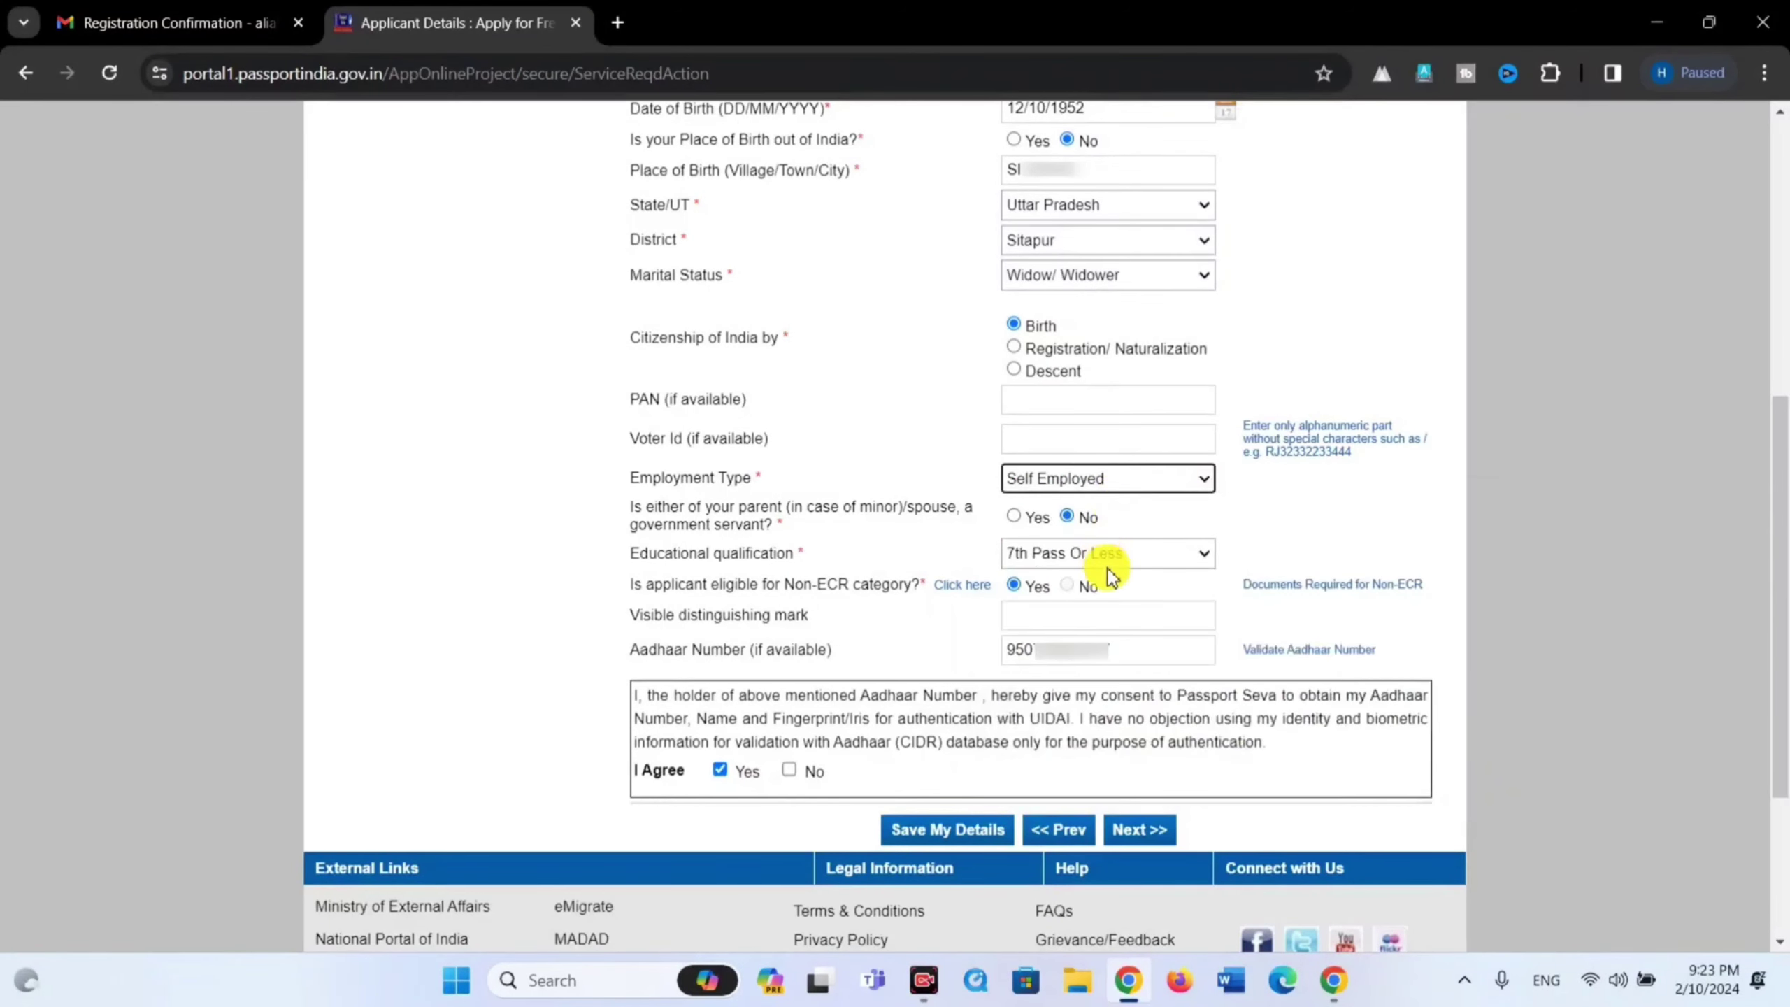
- Check the educational qualification options and the Aadhaar number entry, and save the applicant details
scroll(1071, 603, "down", 2)
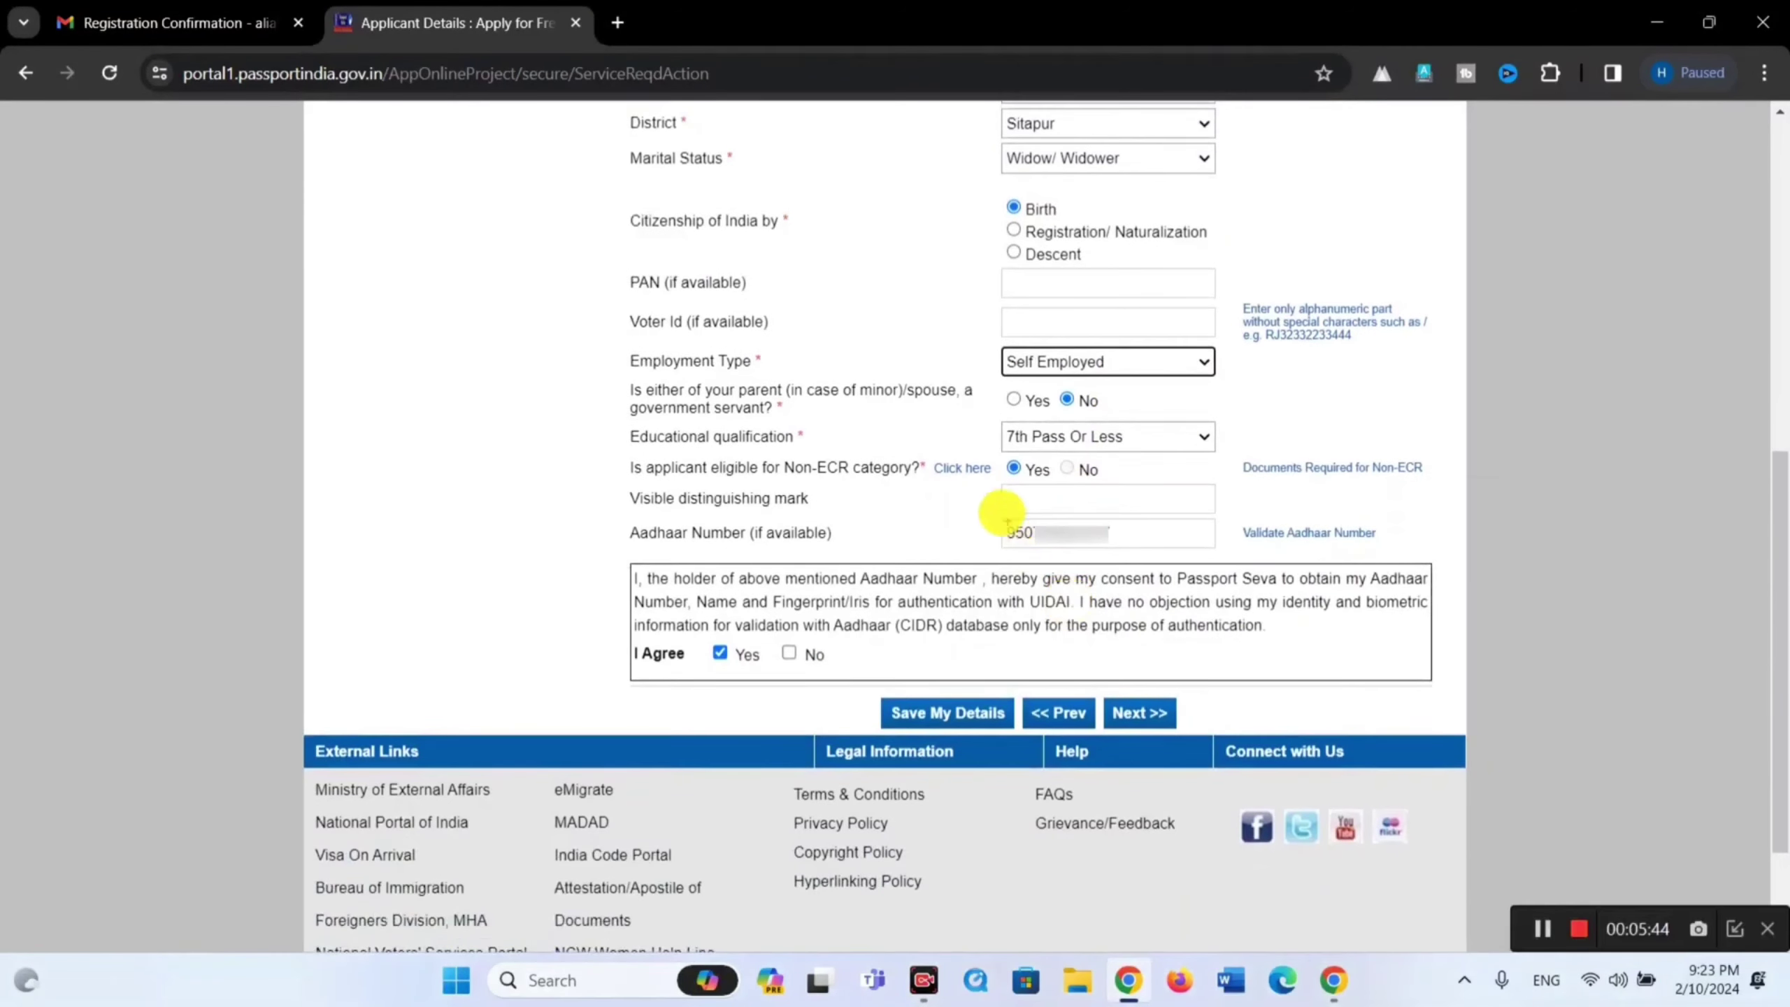
left_click_drag(972, 399, 1175, 474)
left_click(1118, 440)
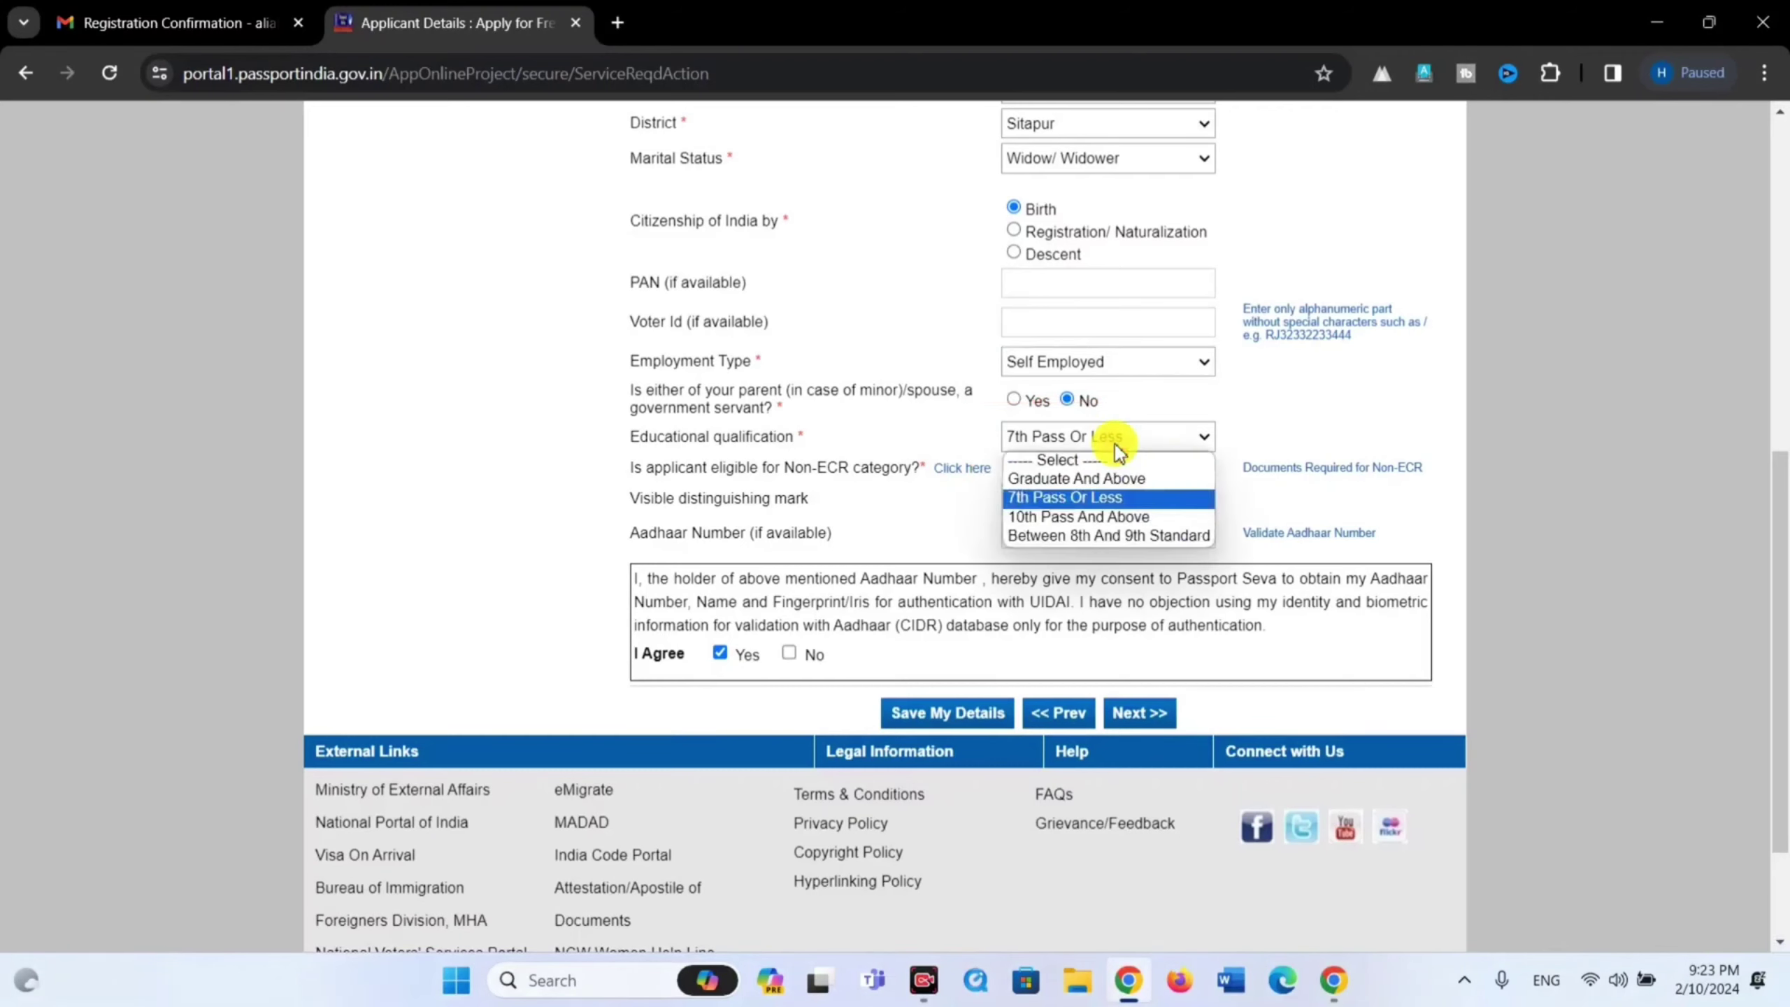
left_click(1118, 440)
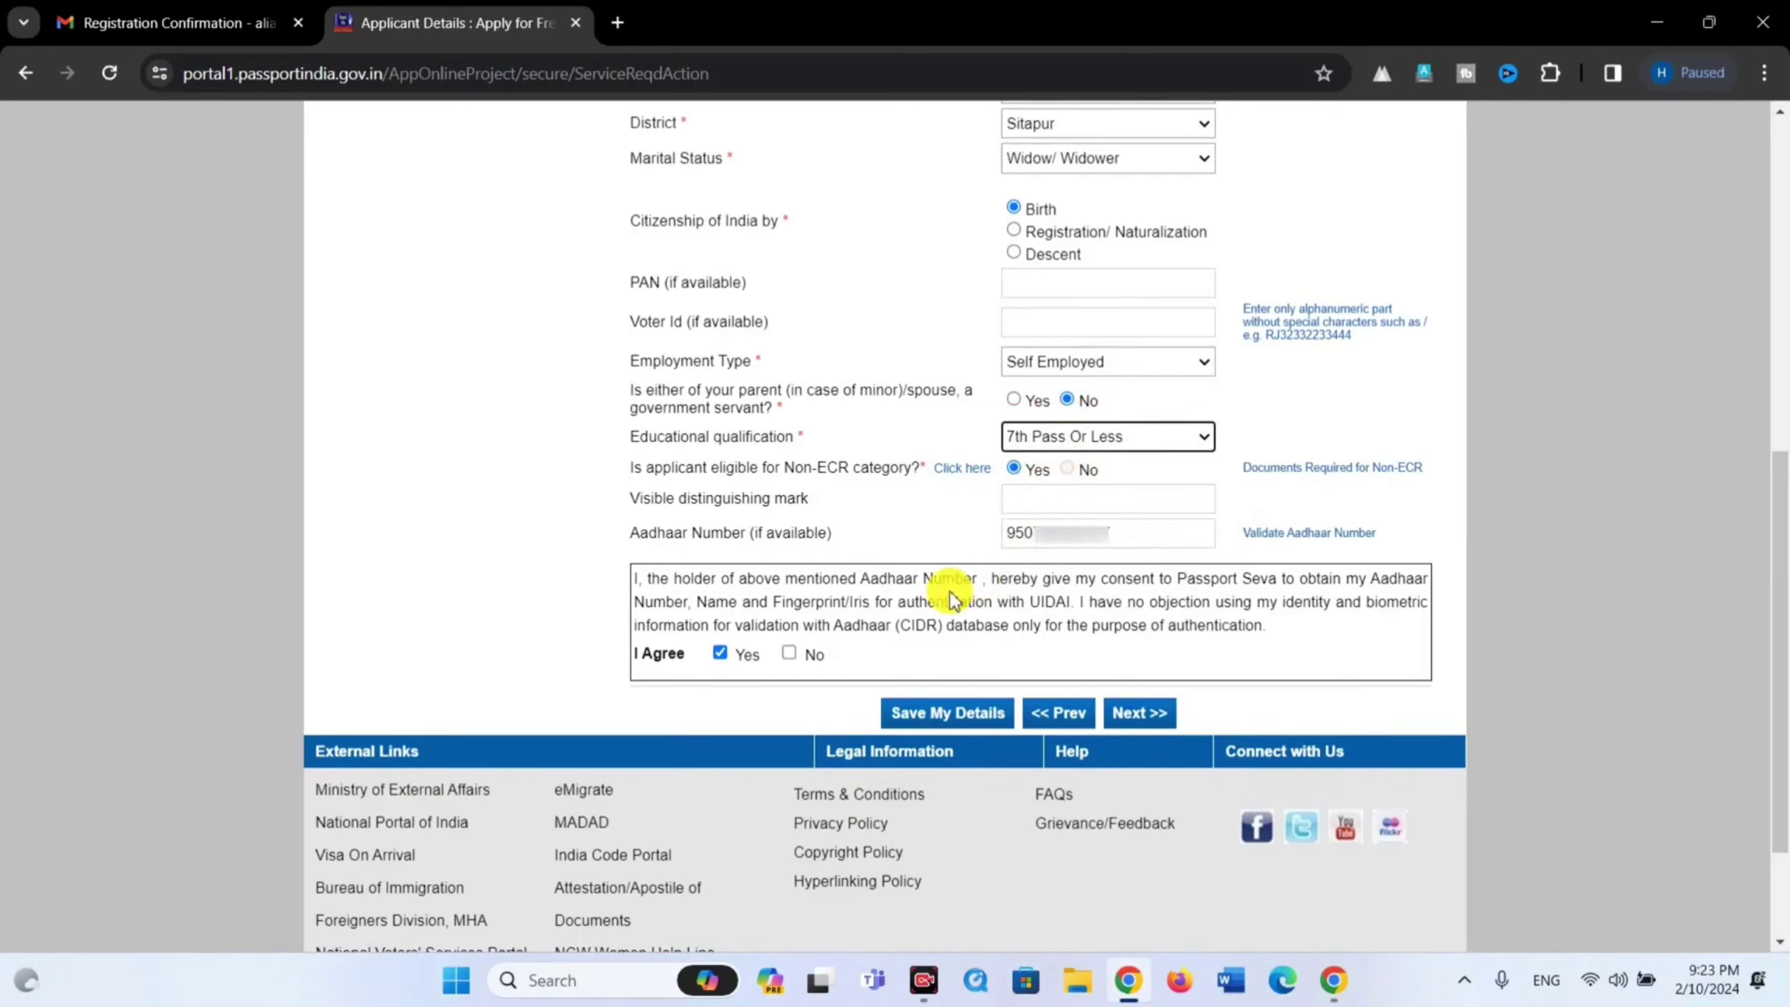
scroll(990, 525, "down", 2)
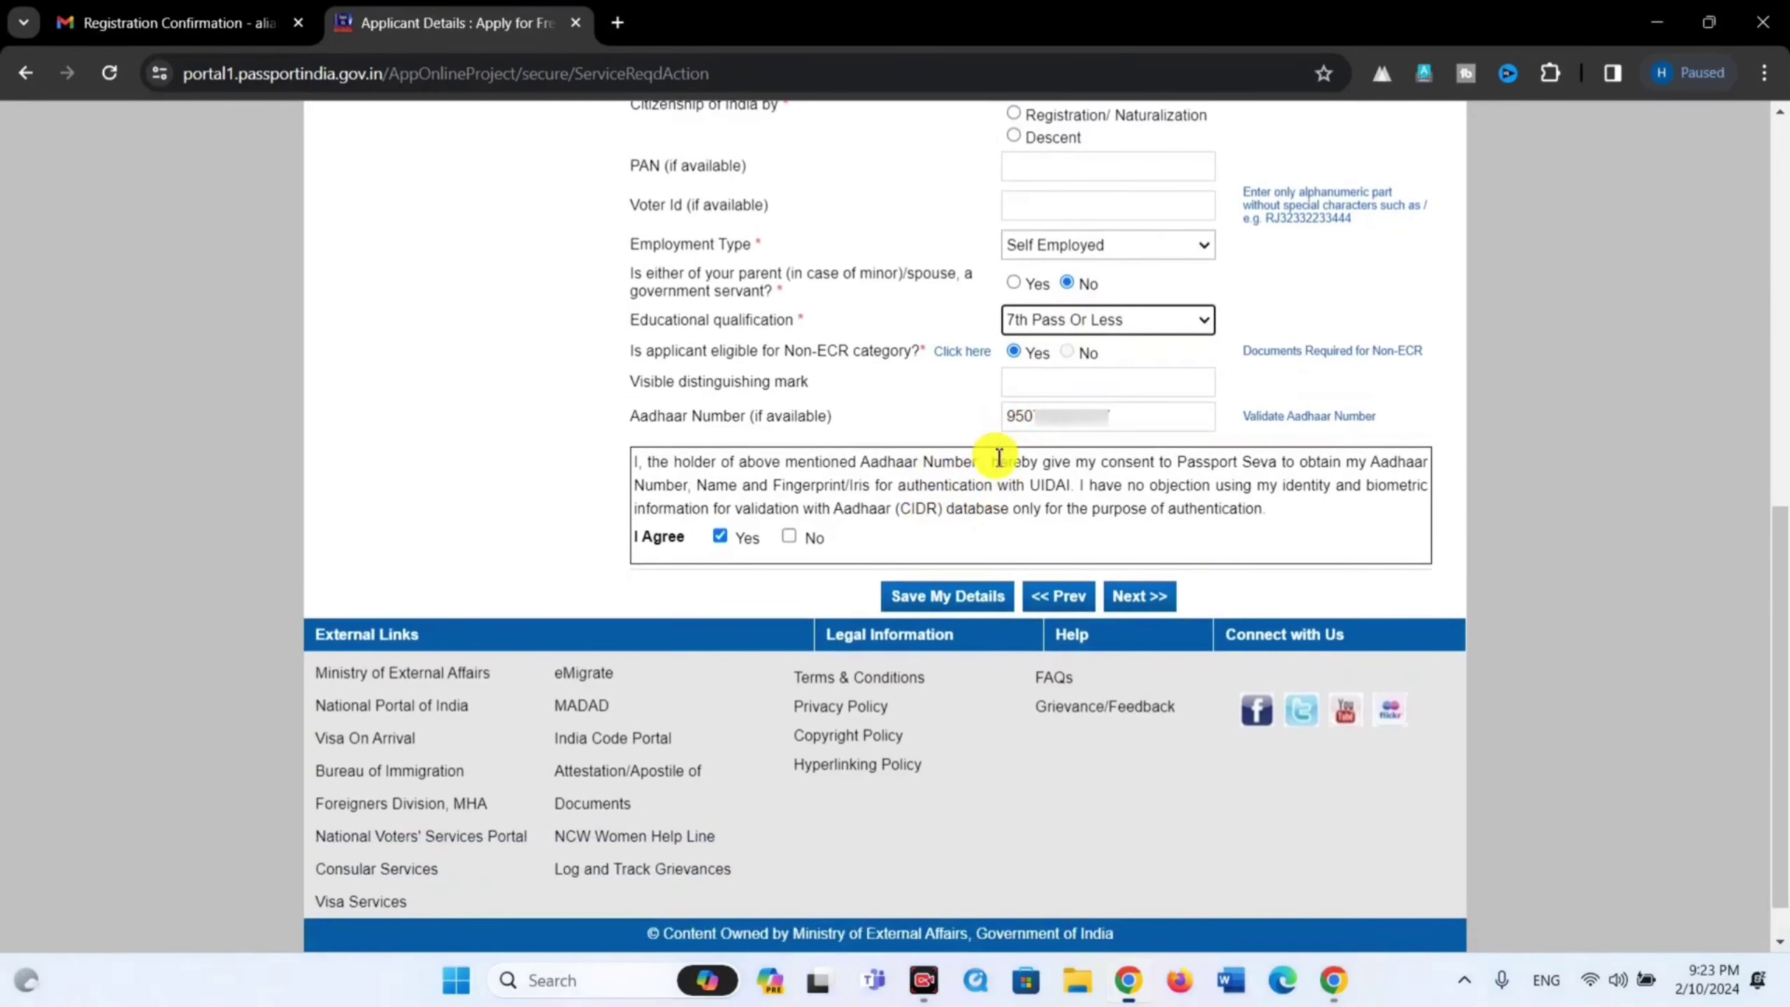
left_click_drag(990, 404, 1110, 444)
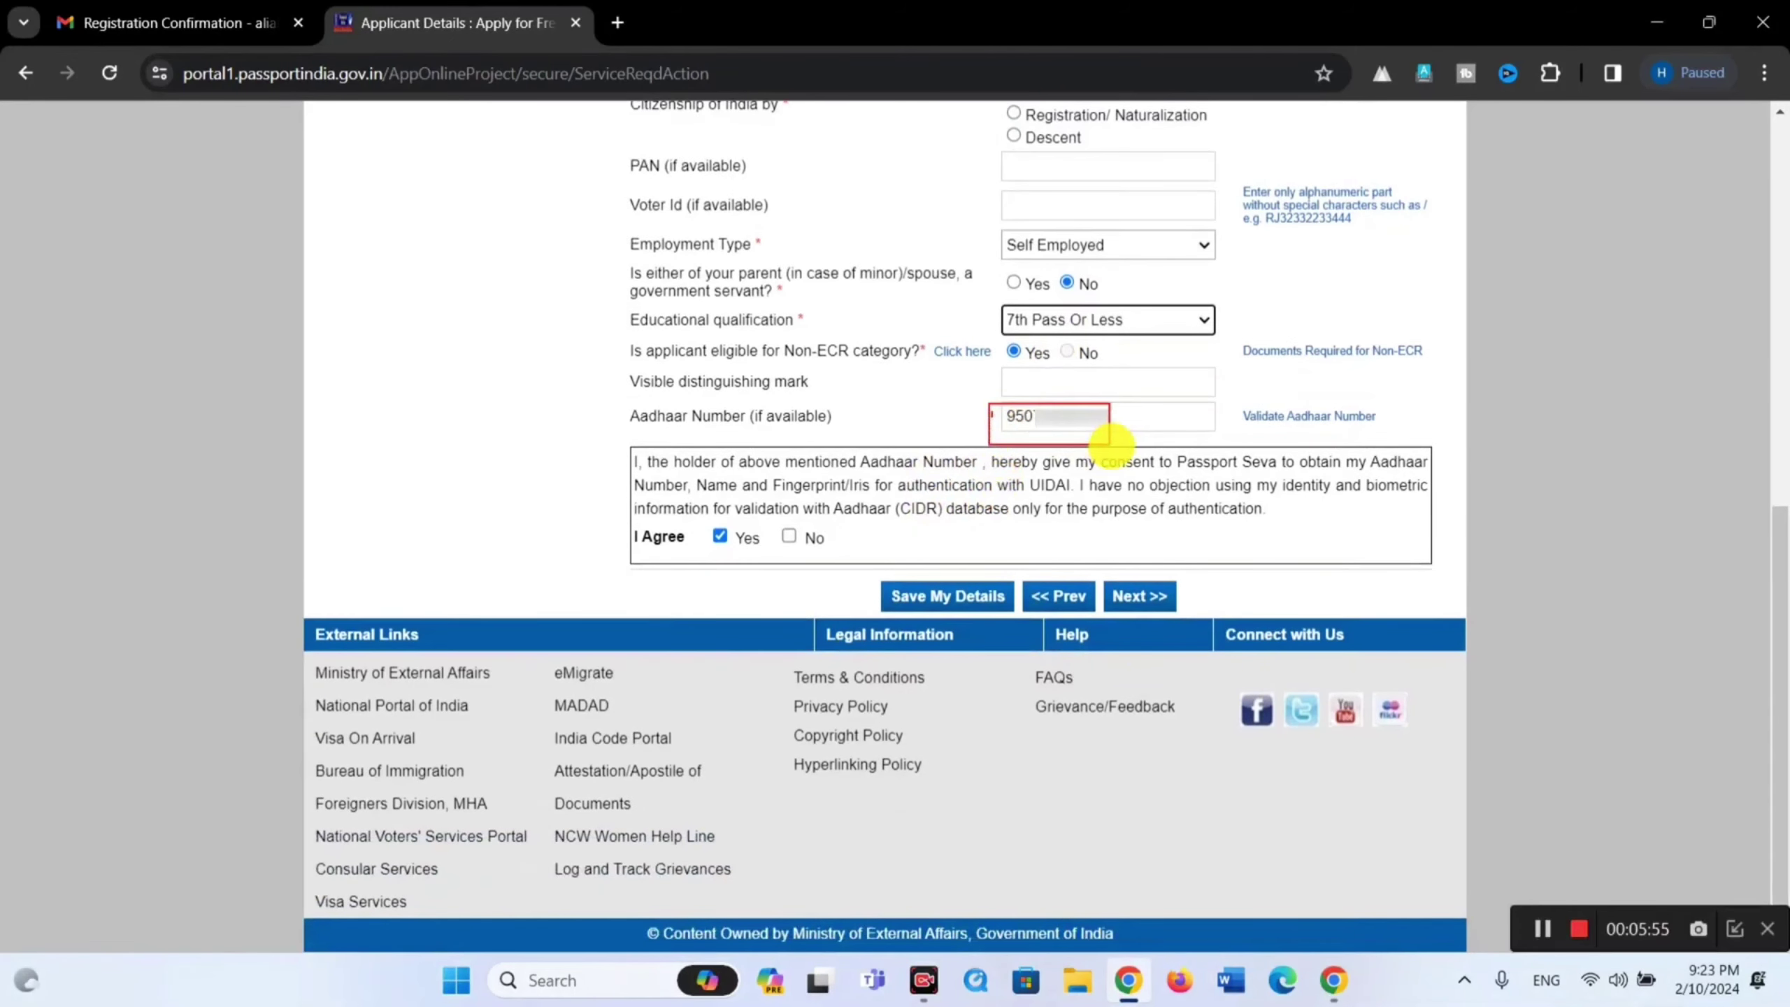
left_click(955, 596)
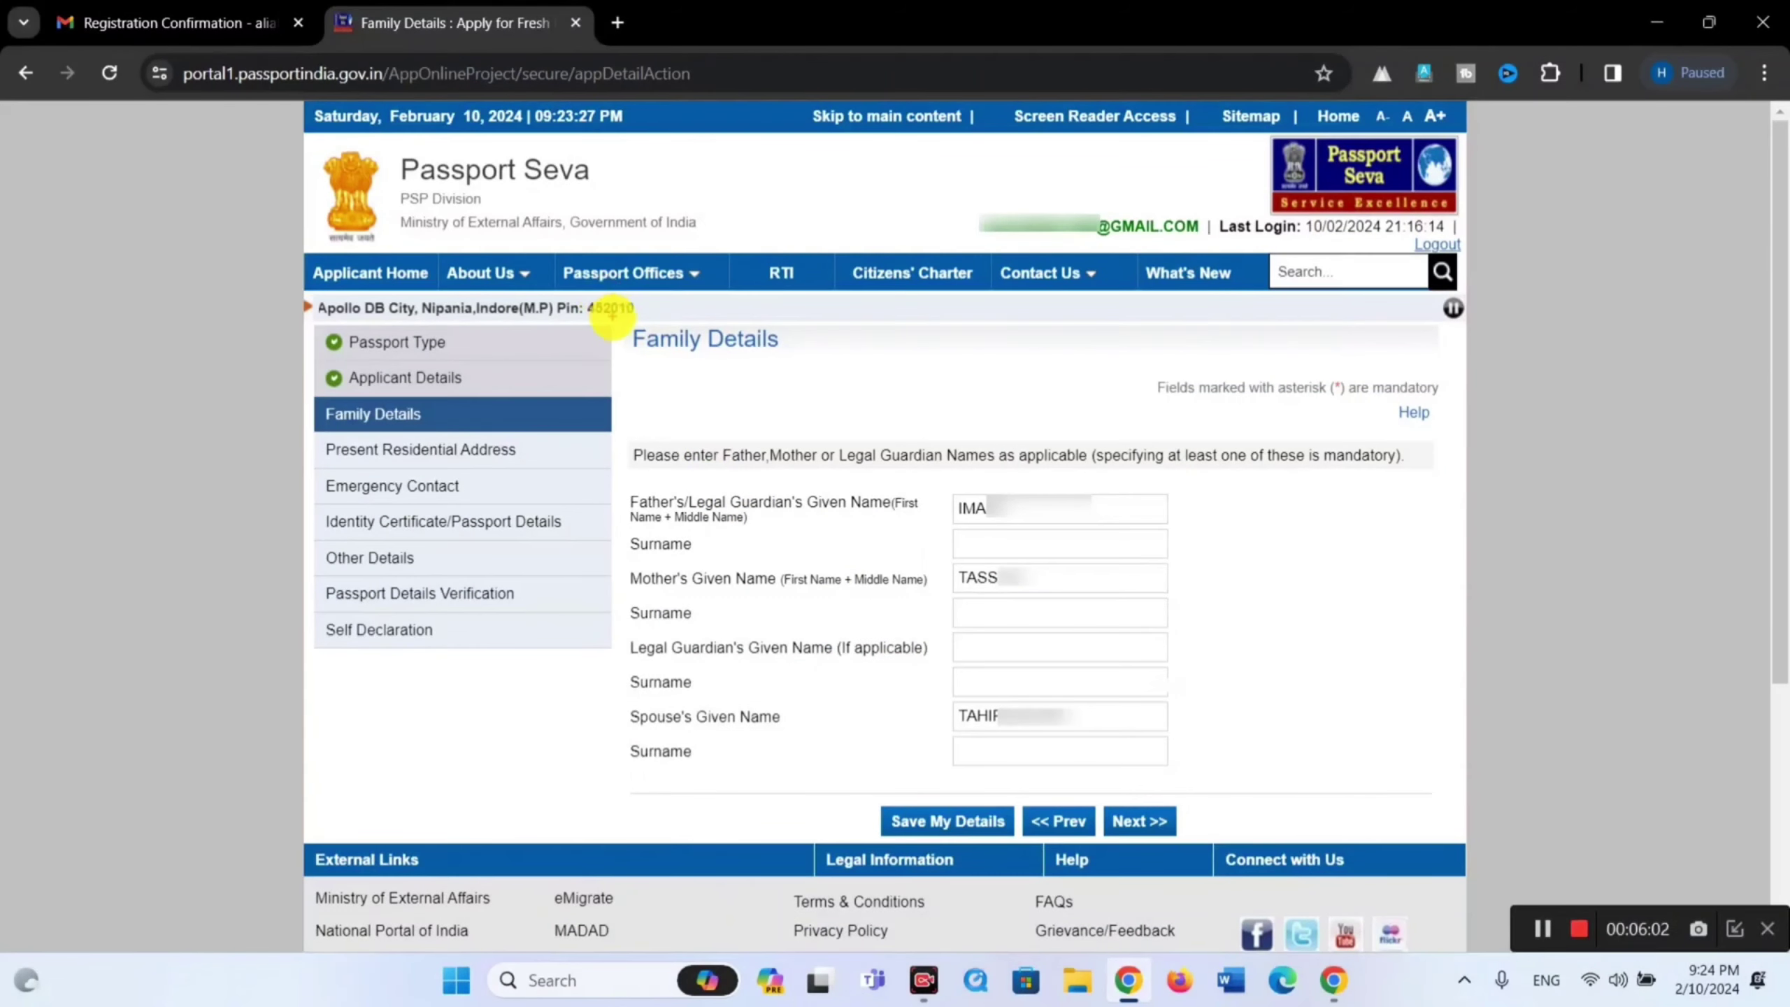
- Review the father's, mother's and spouse's given names in the family details and proceed to the present residential address form
left_click_drag(613, 318, 780, 384)
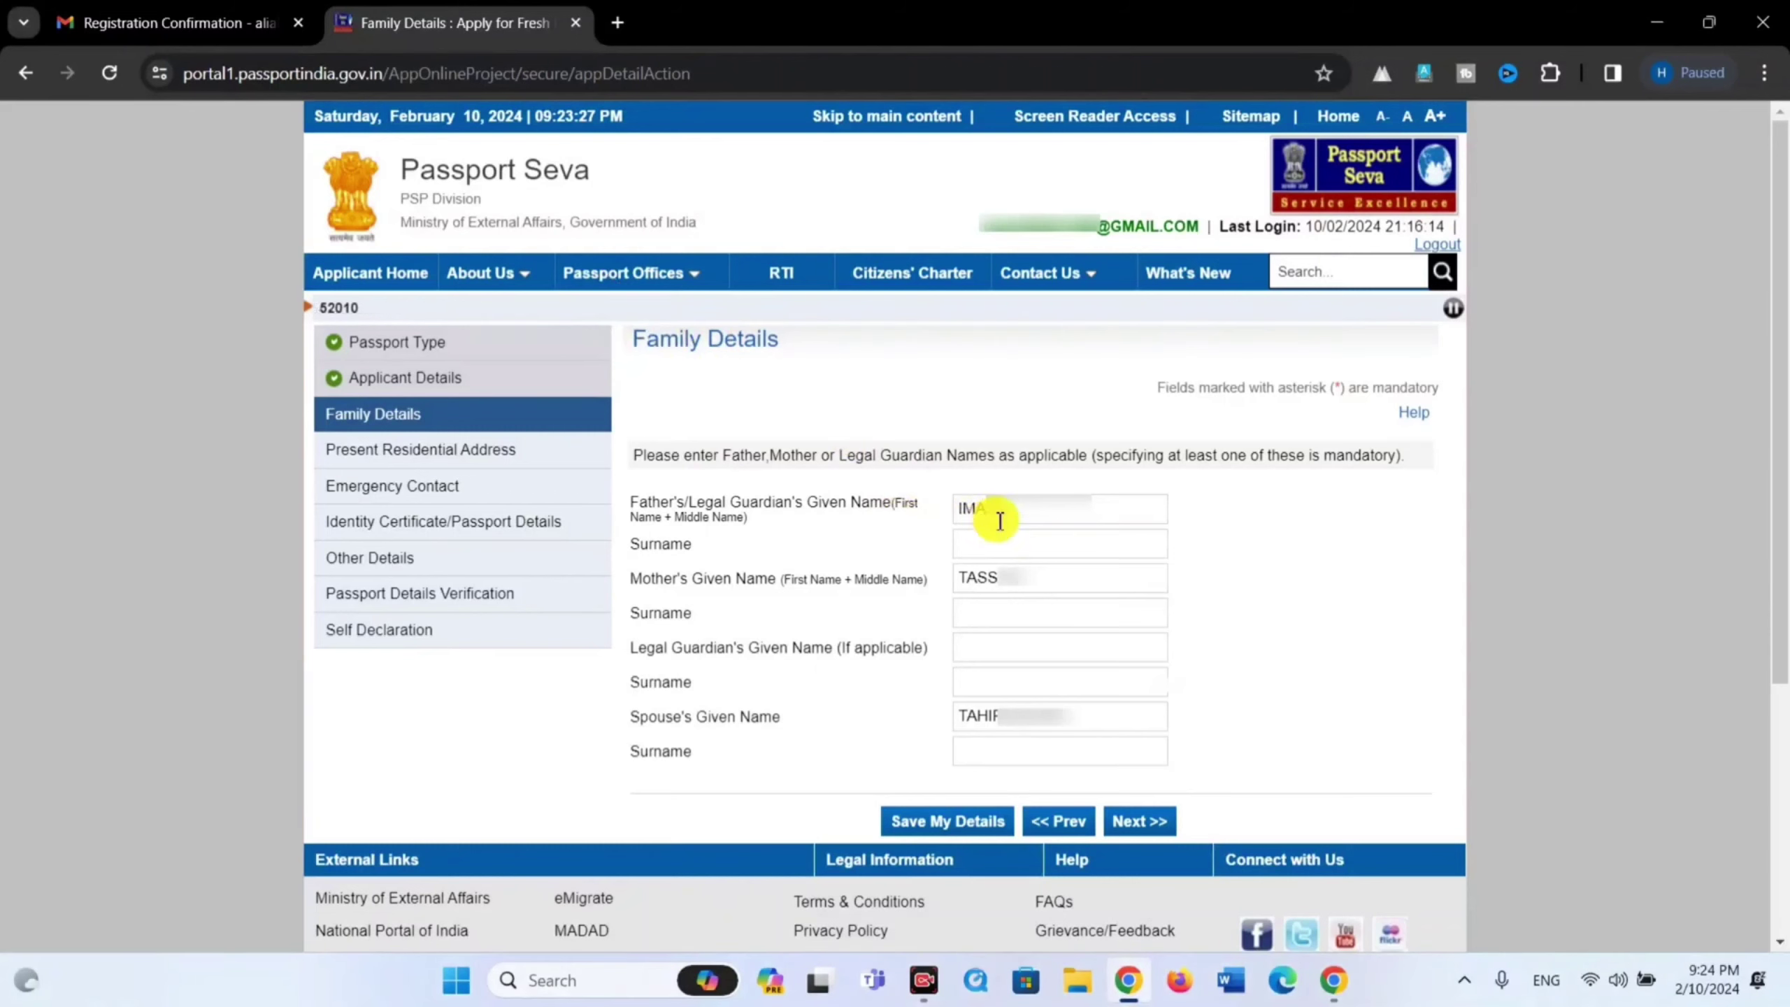
left_click_drag(950, 481, 1069, 532)
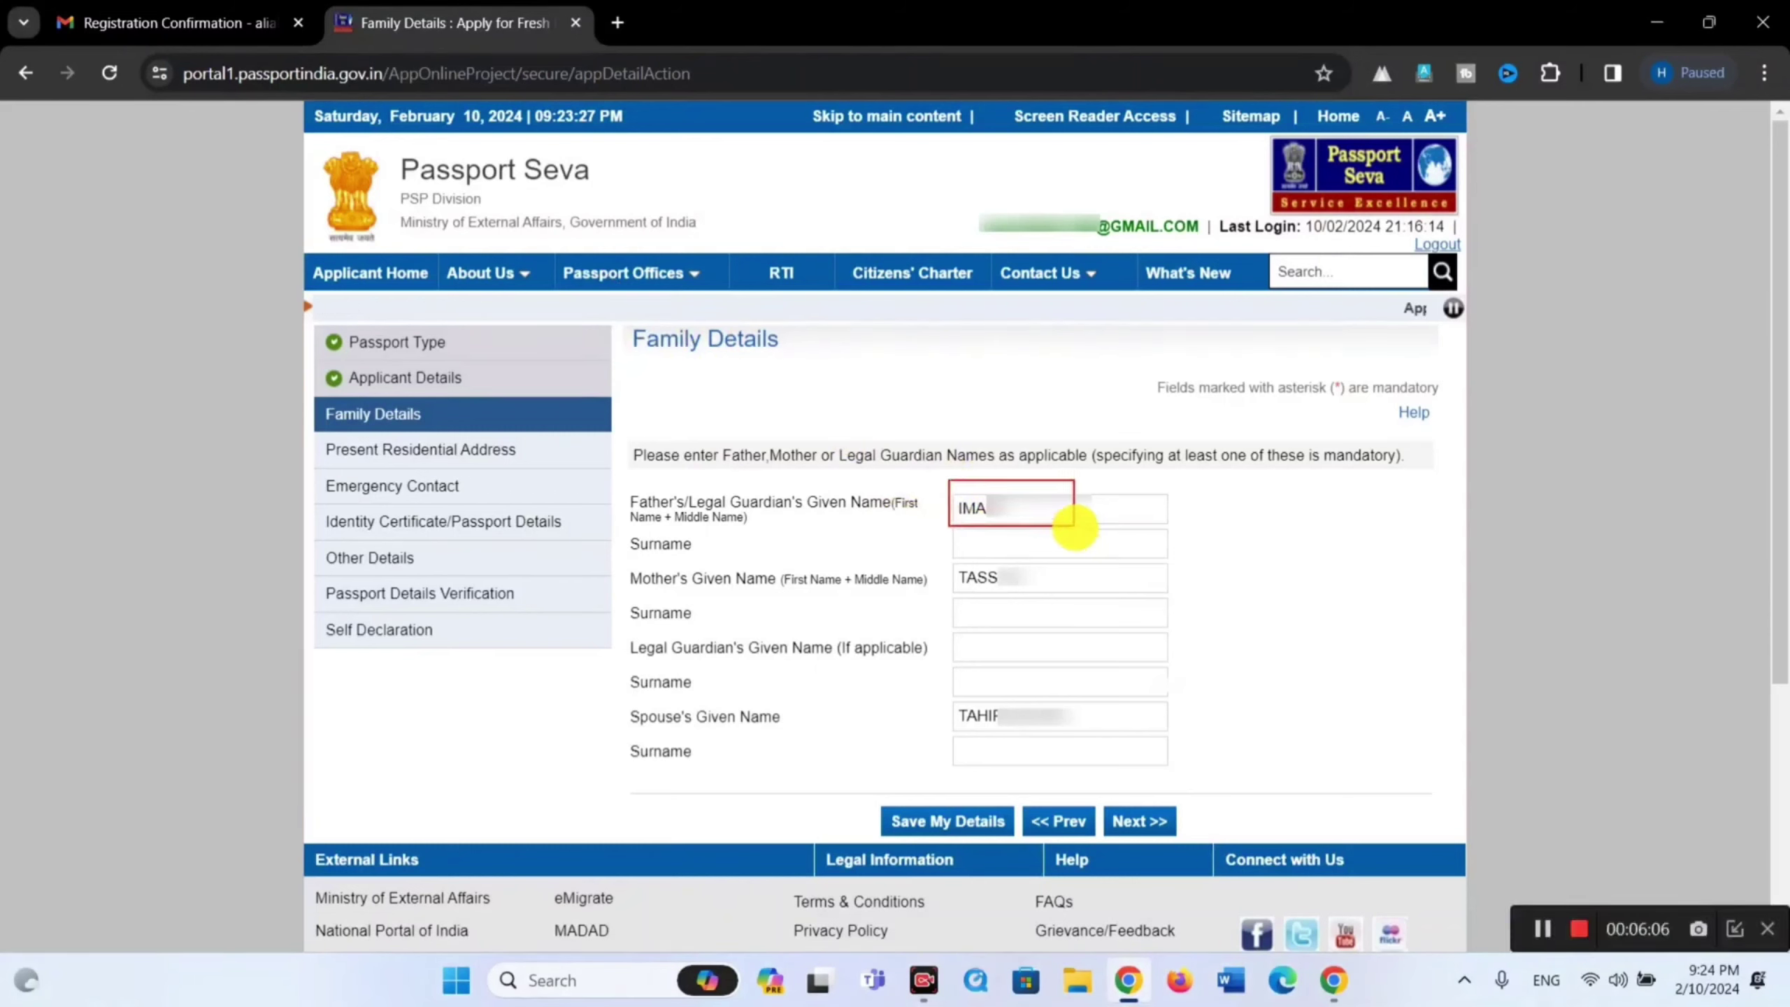
left_click_drag(941, 555, 1078, 596)
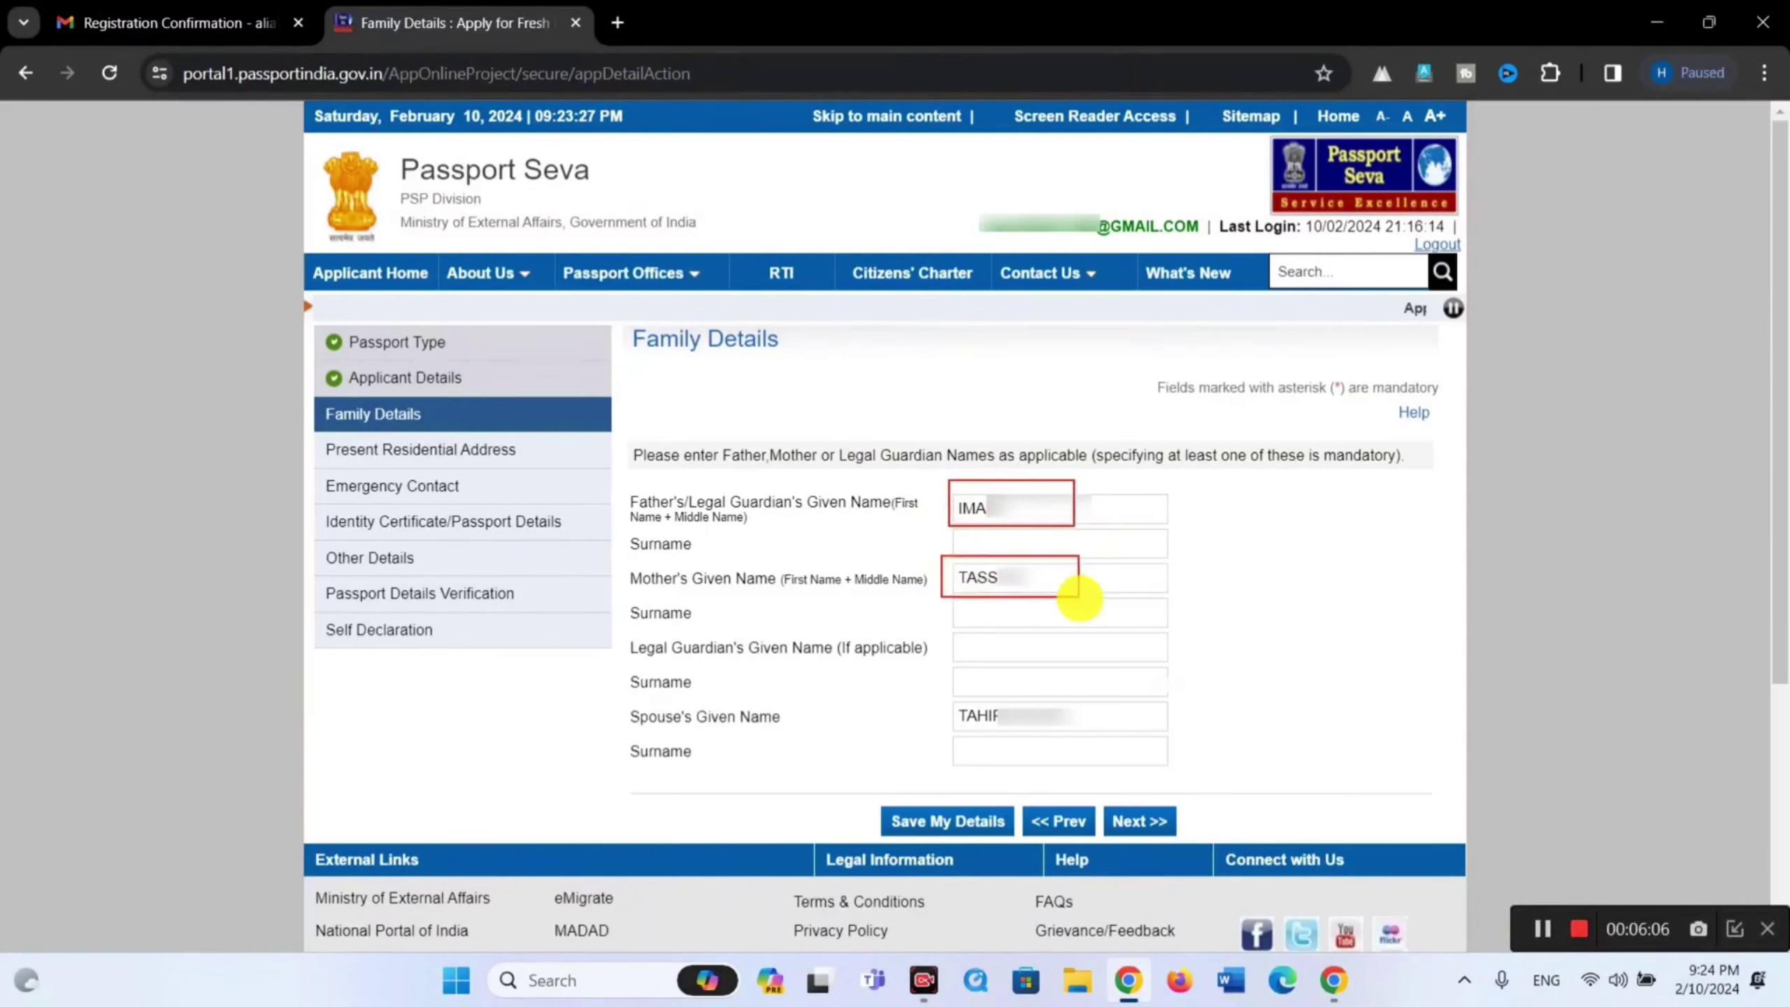
left_click_drag(942, 695, 1079, 733)
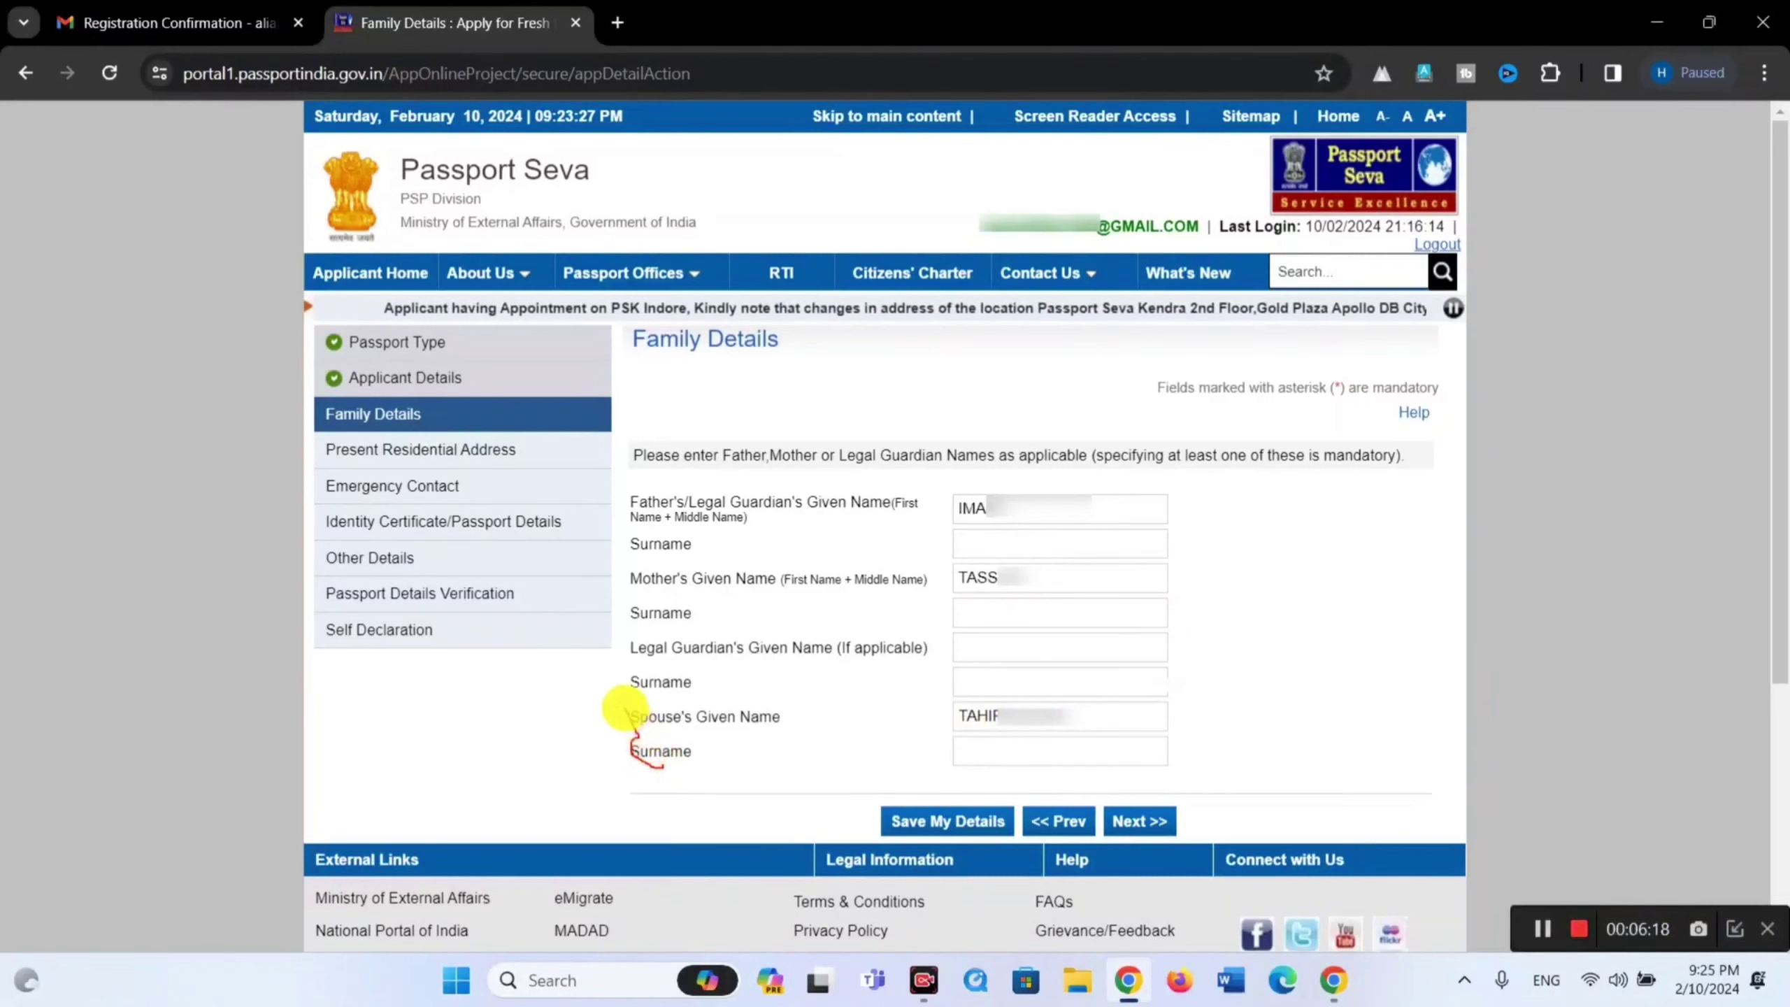
mouse_move(625, 707)
left_mouse_down()
mouse_move(888, 804)
mouse_move(1212, 768)
mouse_move(1242, 793)
left_mouse_up()
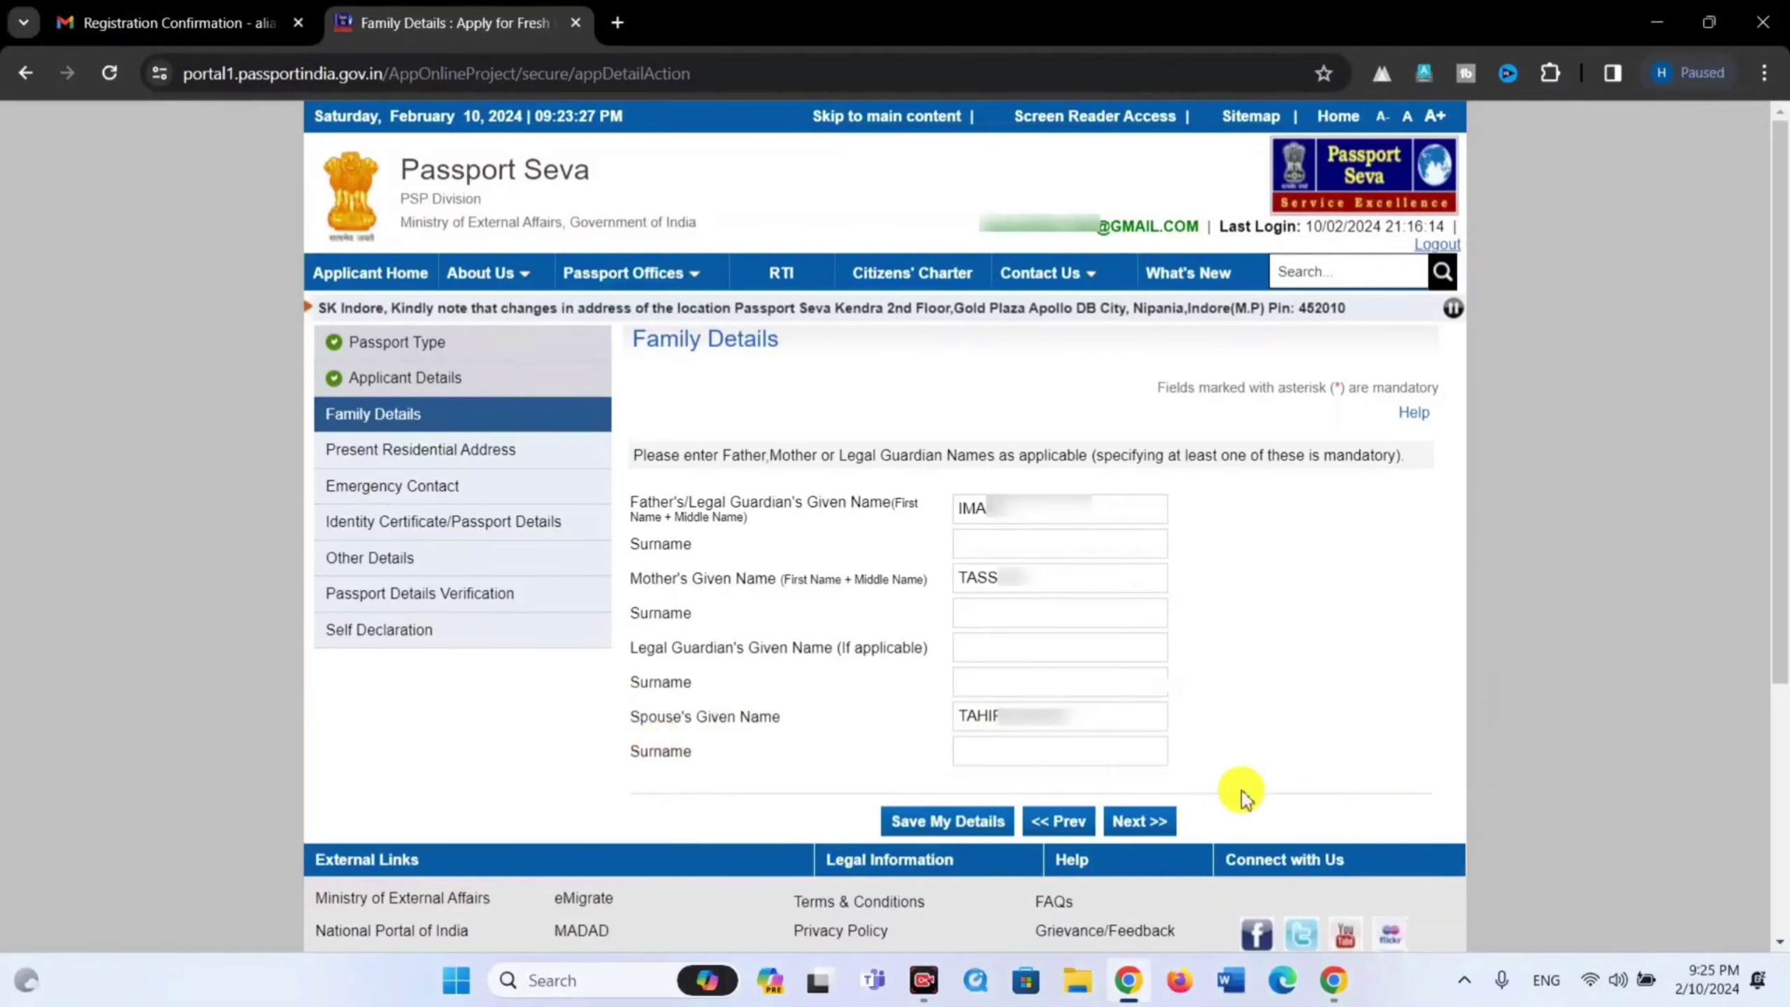
left_click(1141, 819)
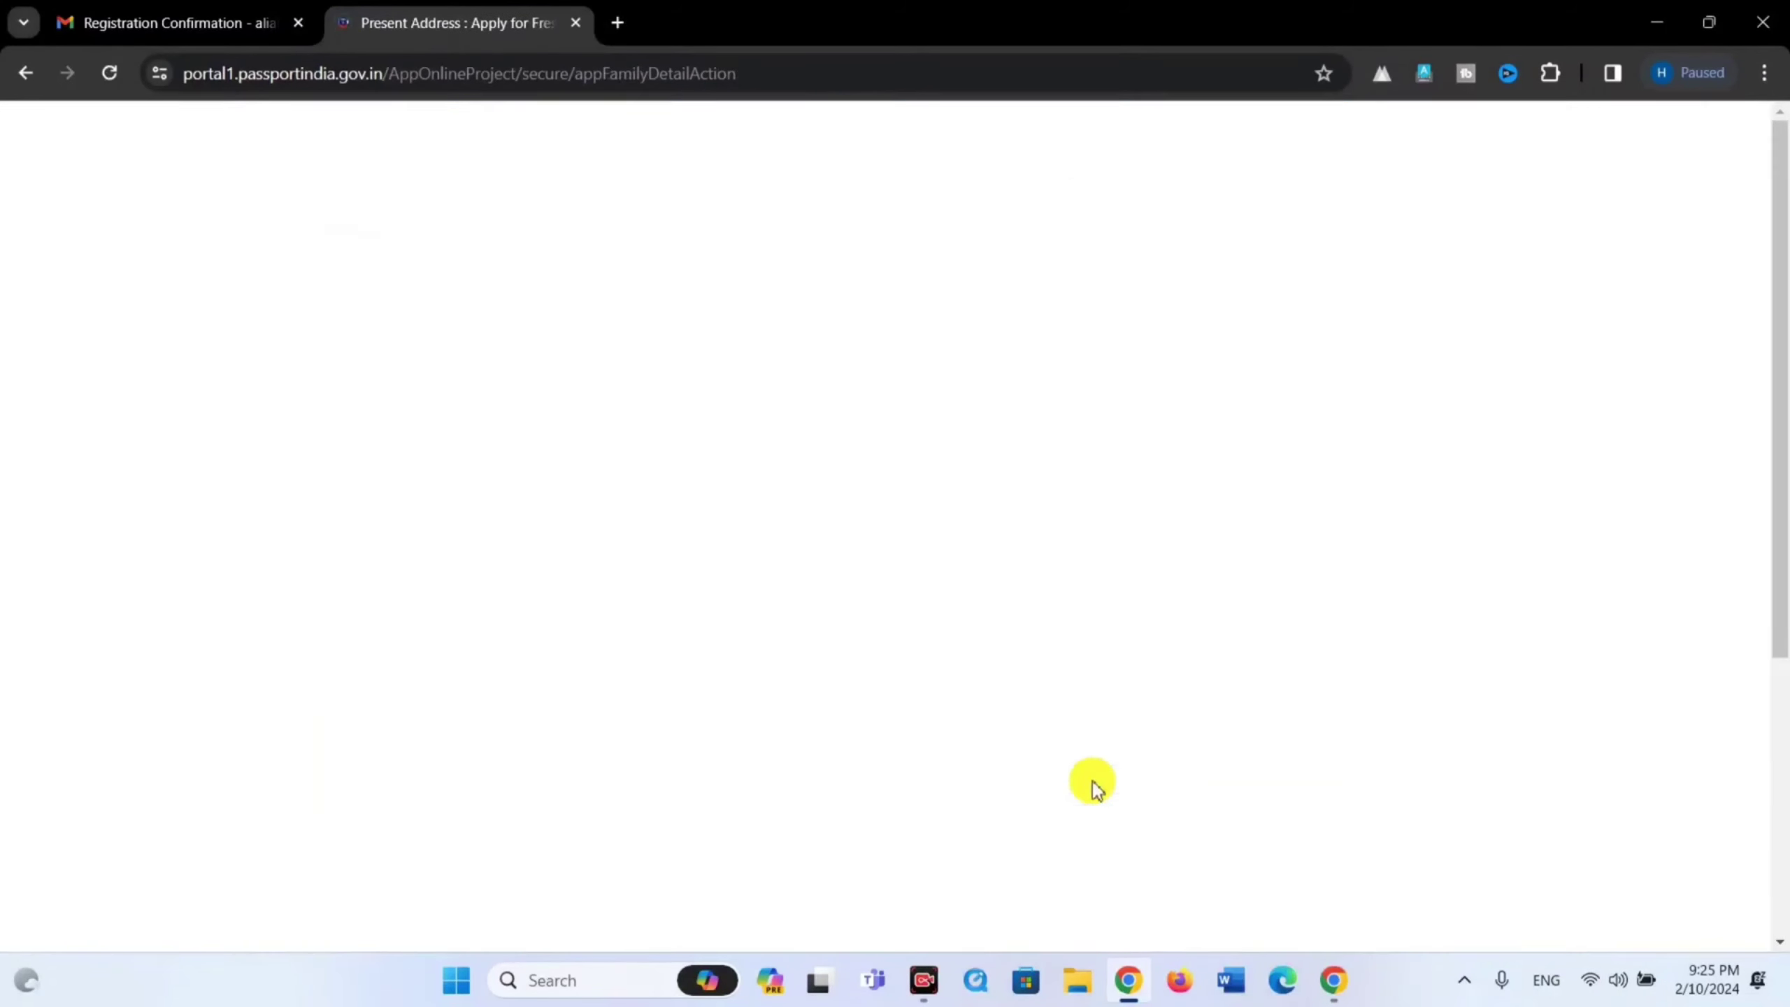
scroll(1022, 494, "down", 2)
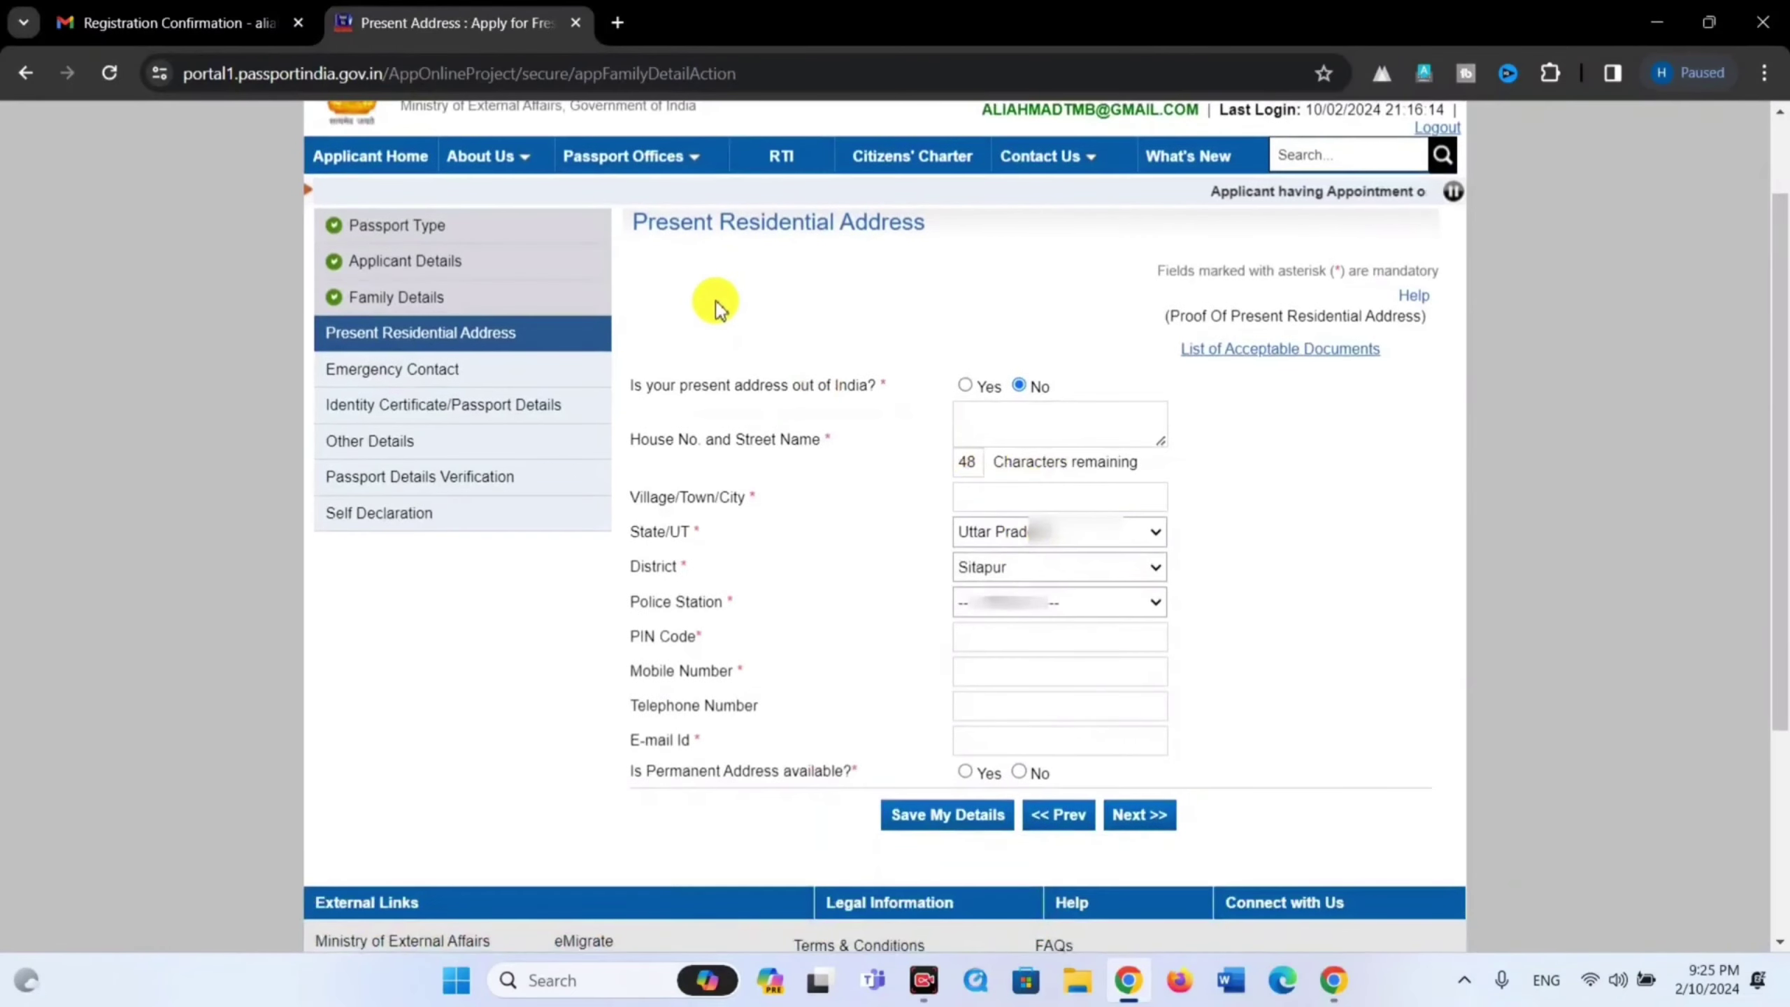
- Review the present residential address form, from house number and street name through town, state, district, police station, PIN code, mobile number and e-mail
key("ctrl+2")
left_click_drag(715, 300, 629, 204)
mouse_move(622, 197)
left_mouse_down()
mouse_move(833, 283)
mouse_move(942, 283)
left_mouse_up()
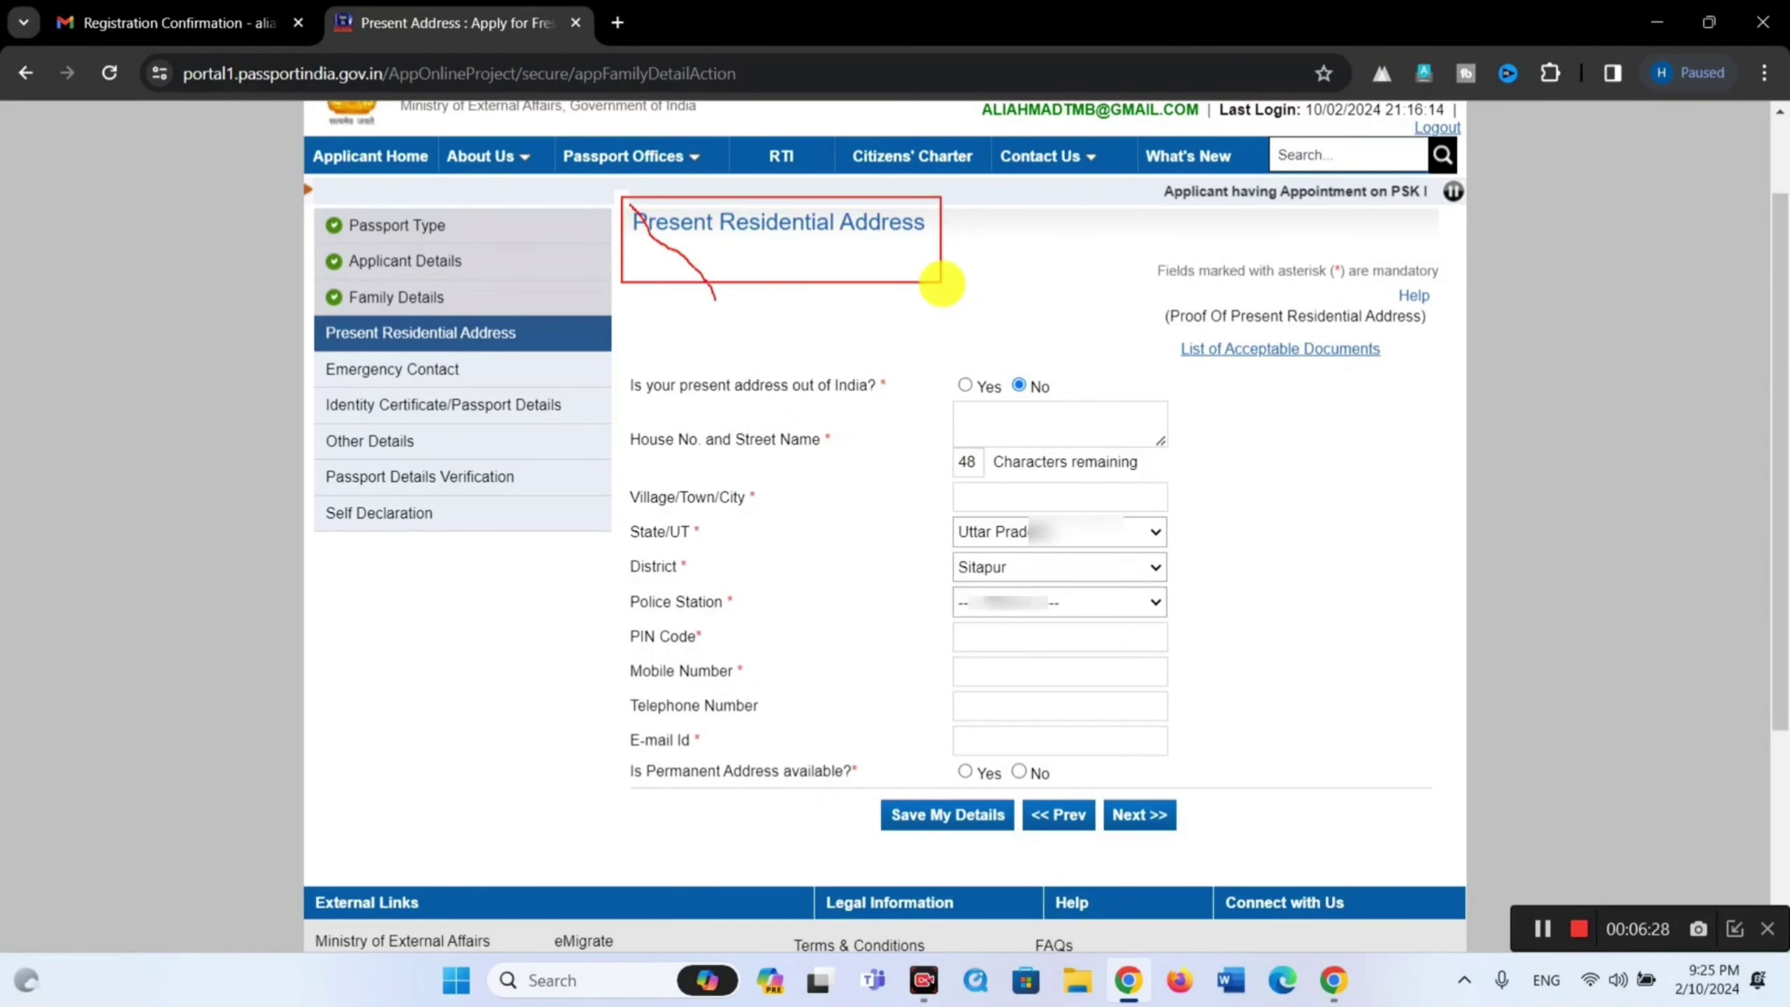
key("Escape")
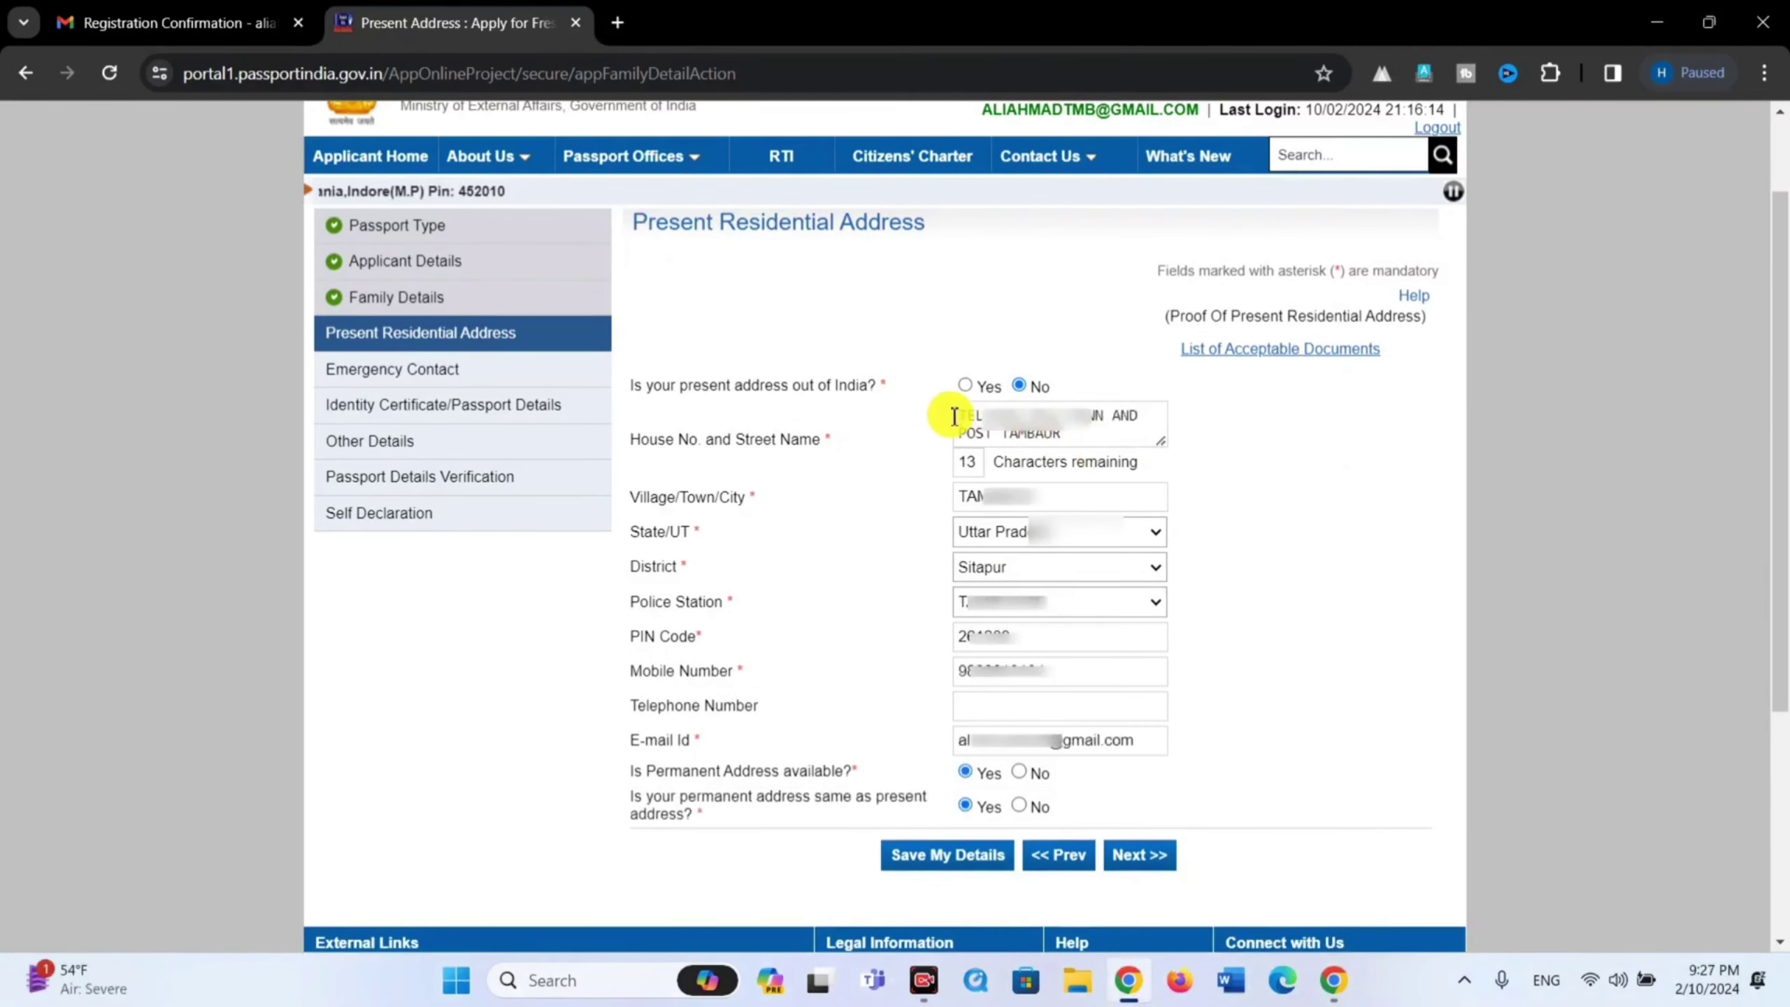
key("ctrl+2")
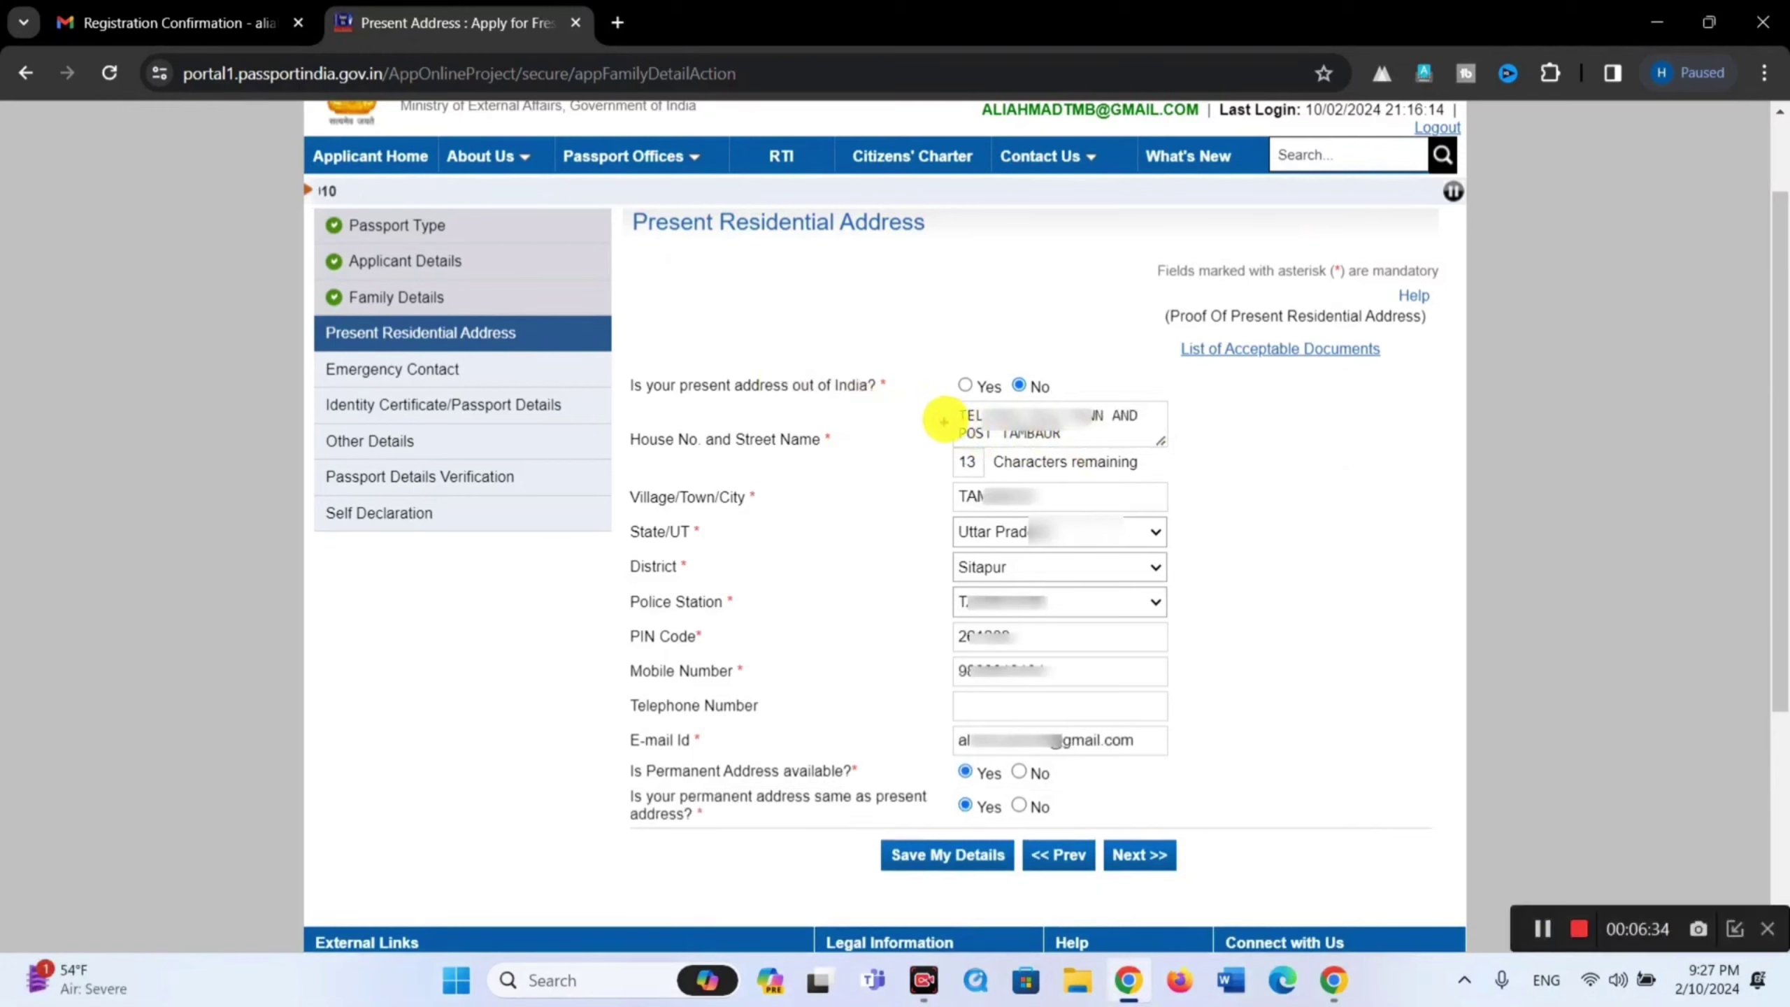
mouse_move(942, 404)
left_mouse_down()
mouse_move(1047, 447)
mouse_move(1151, 453)
left_mouse_up()
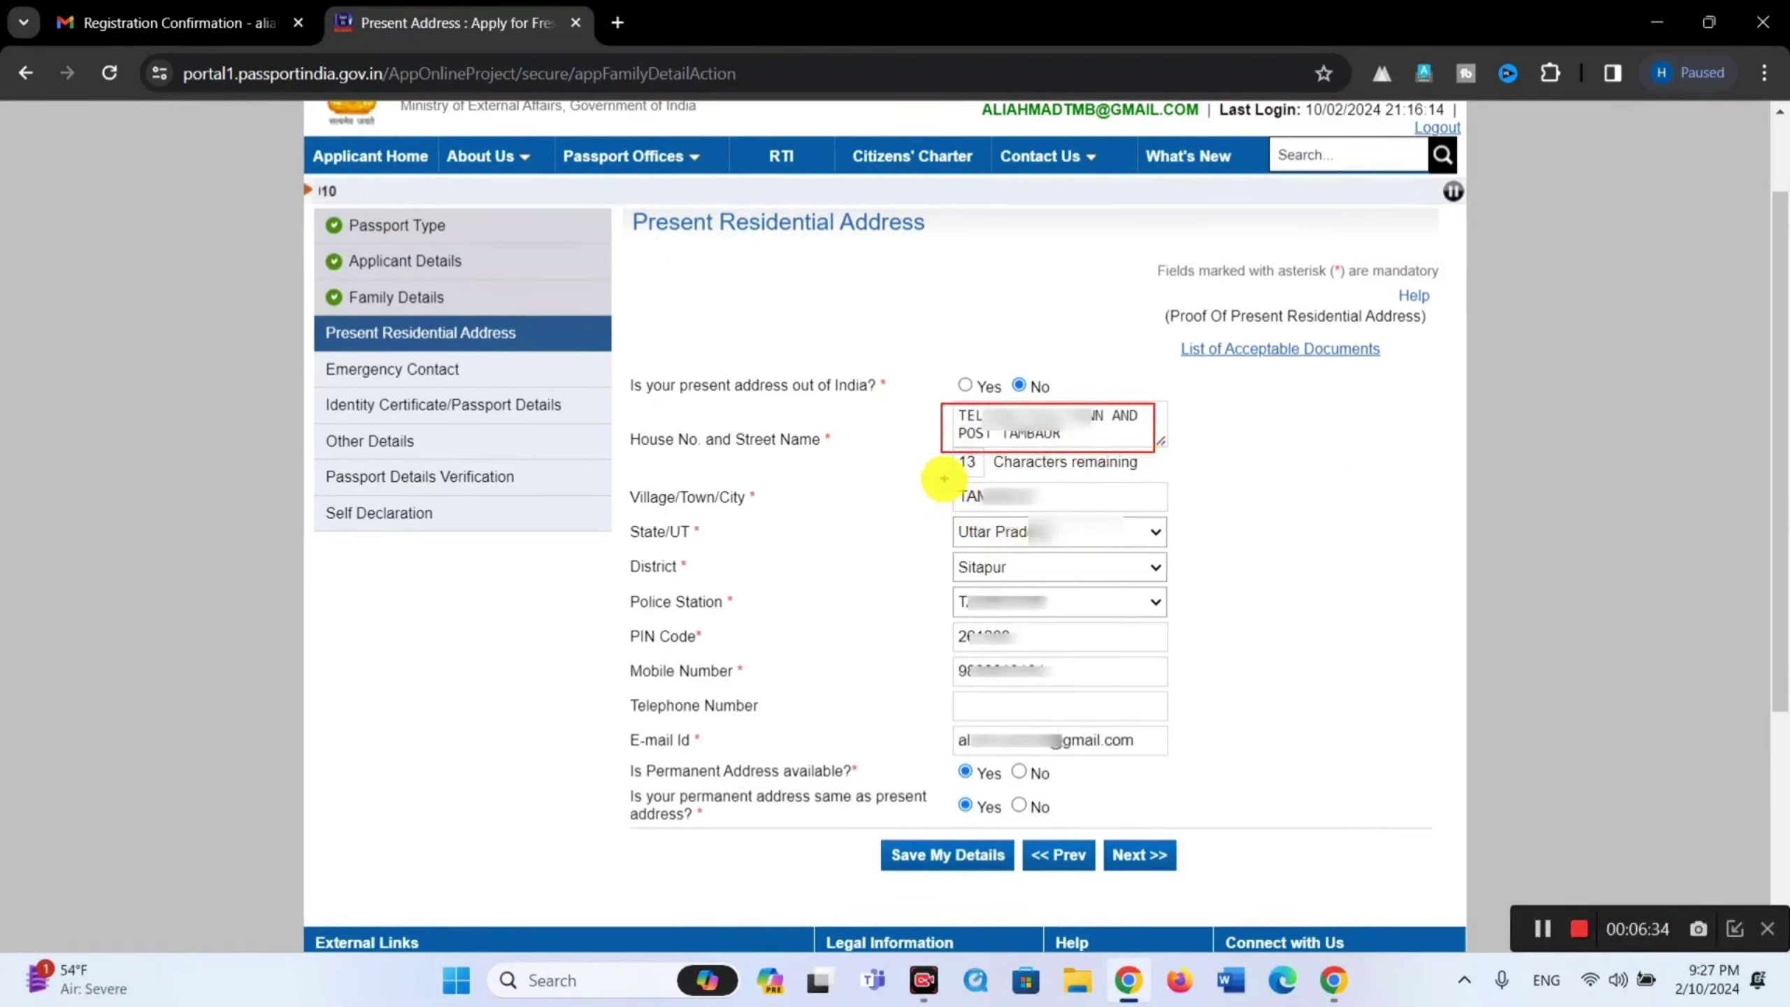
left_click_drag(941, 475, 1134, 749)
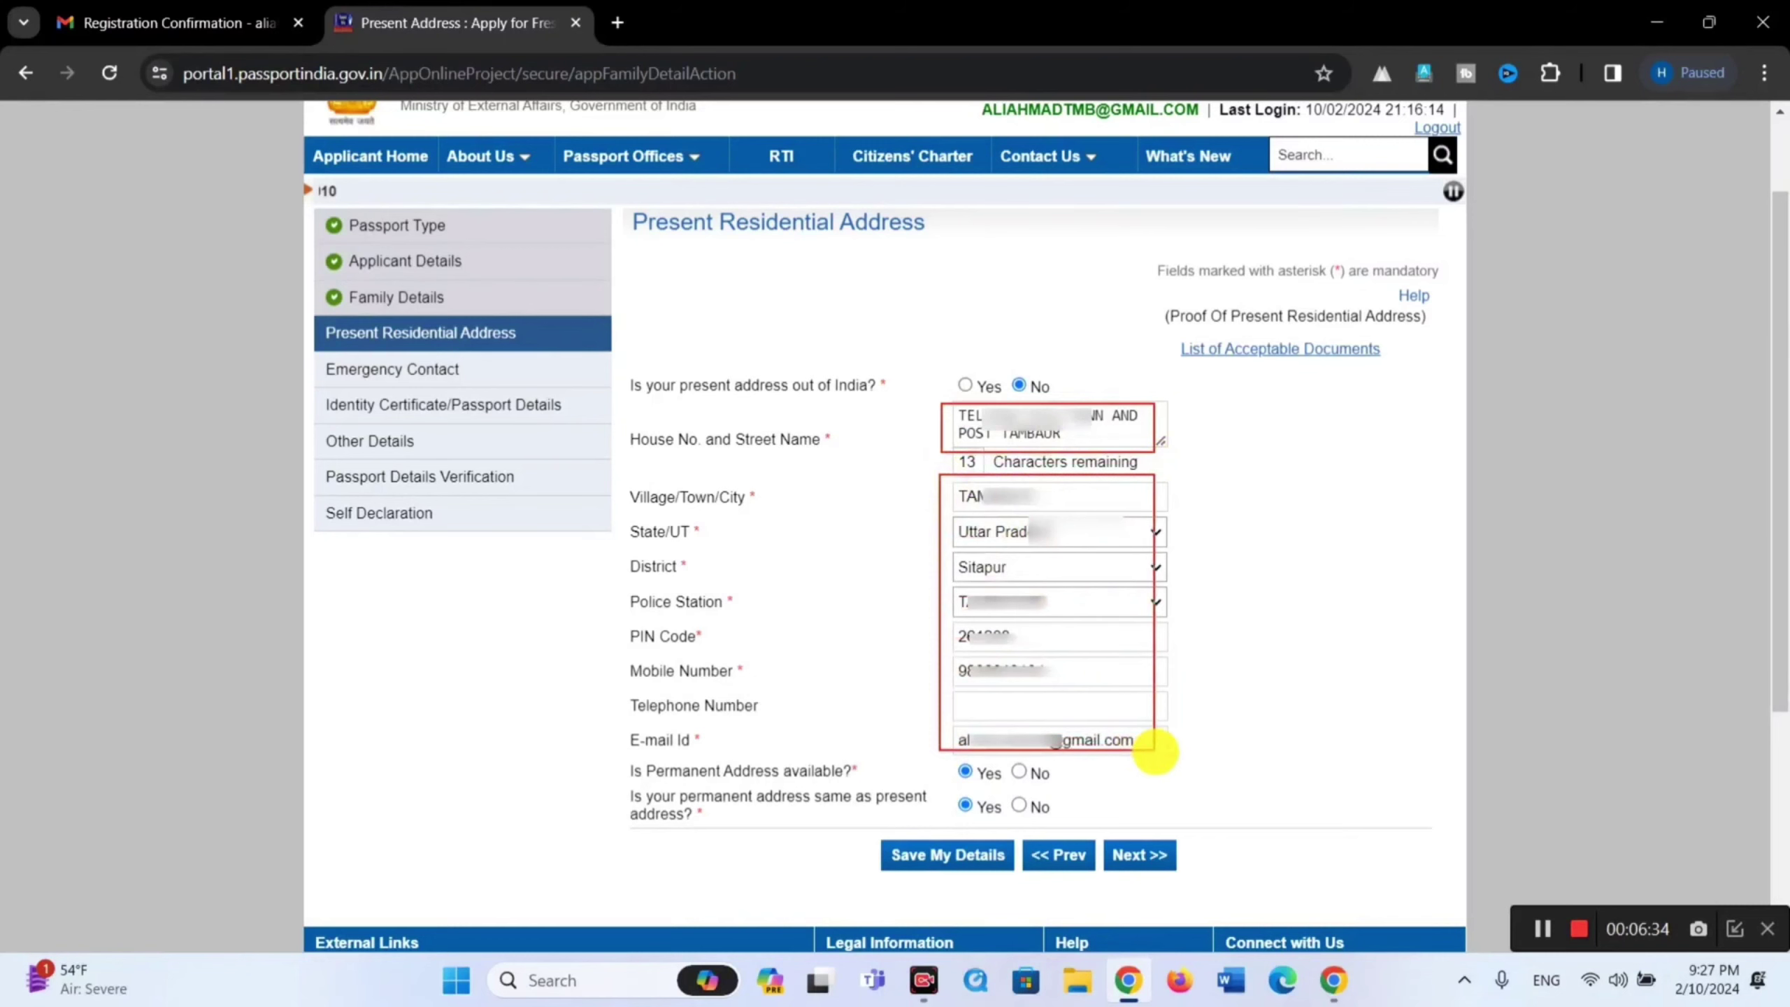
key("ctrl+2")
- Mark the permanent address as available and same as the present address, and save the address details, accepting the RPO notice
scroll(1091, 768, "down", 2)
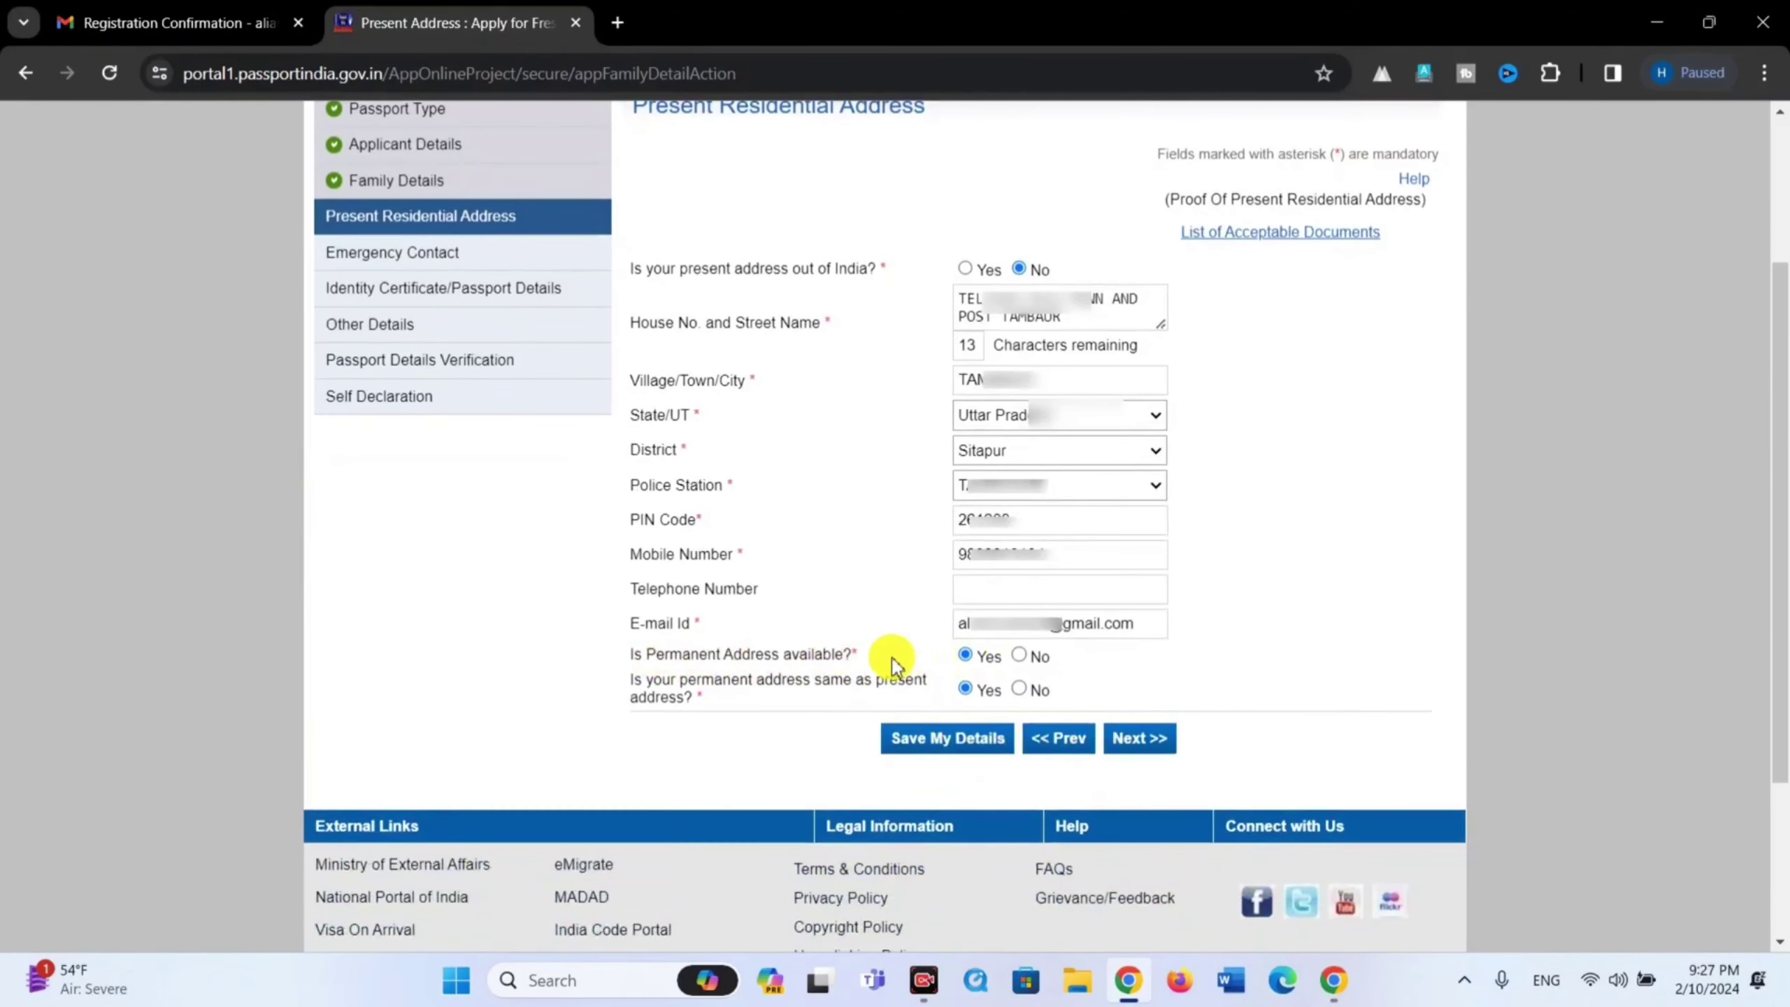
left_click(965, 656)
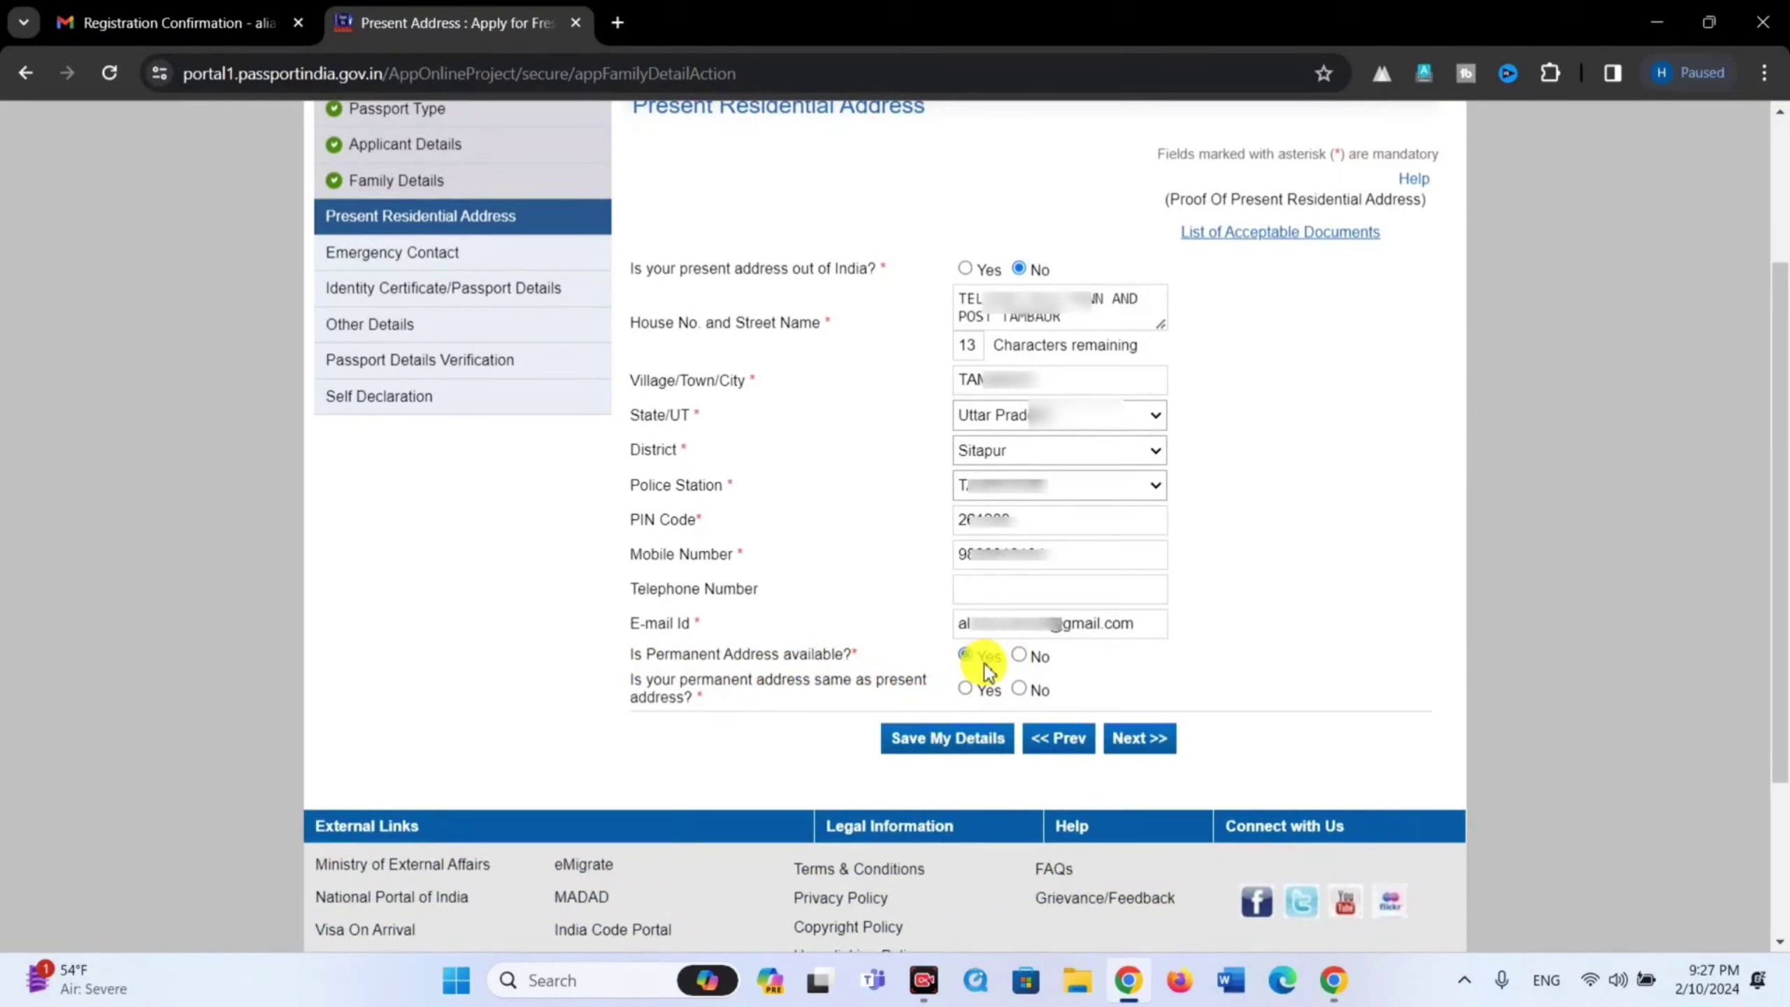
left_click(1020, 656)
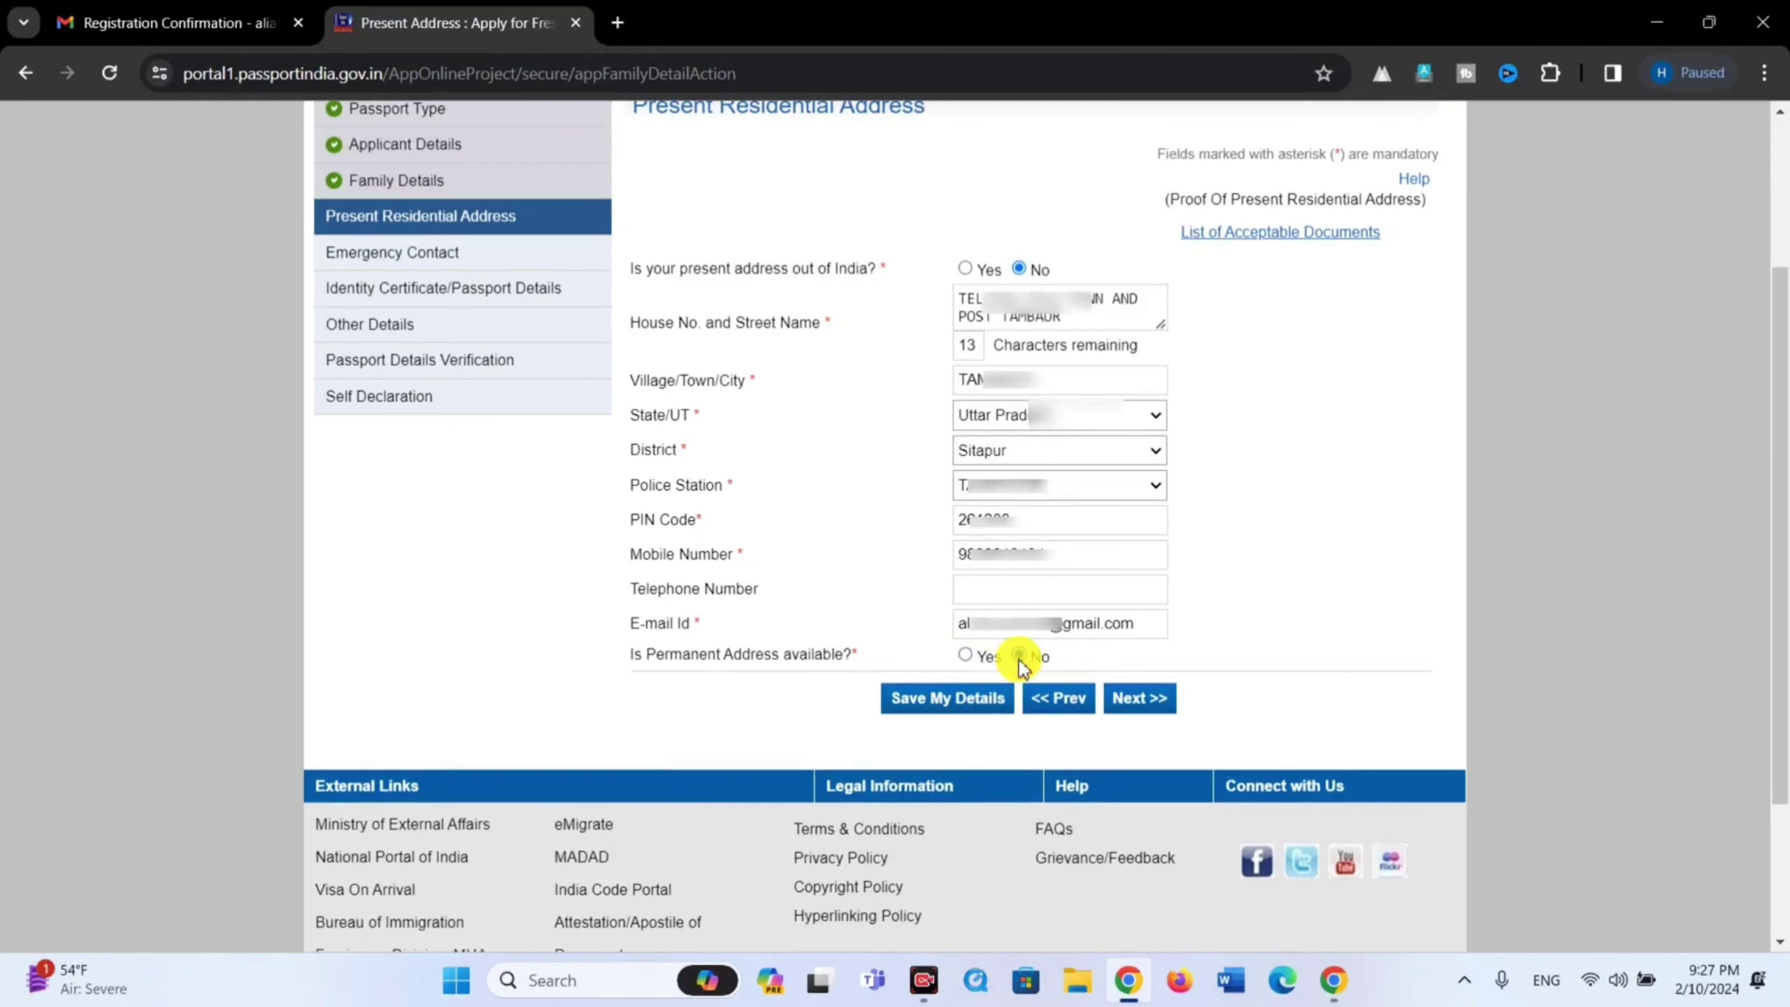
left_click(965, 656)
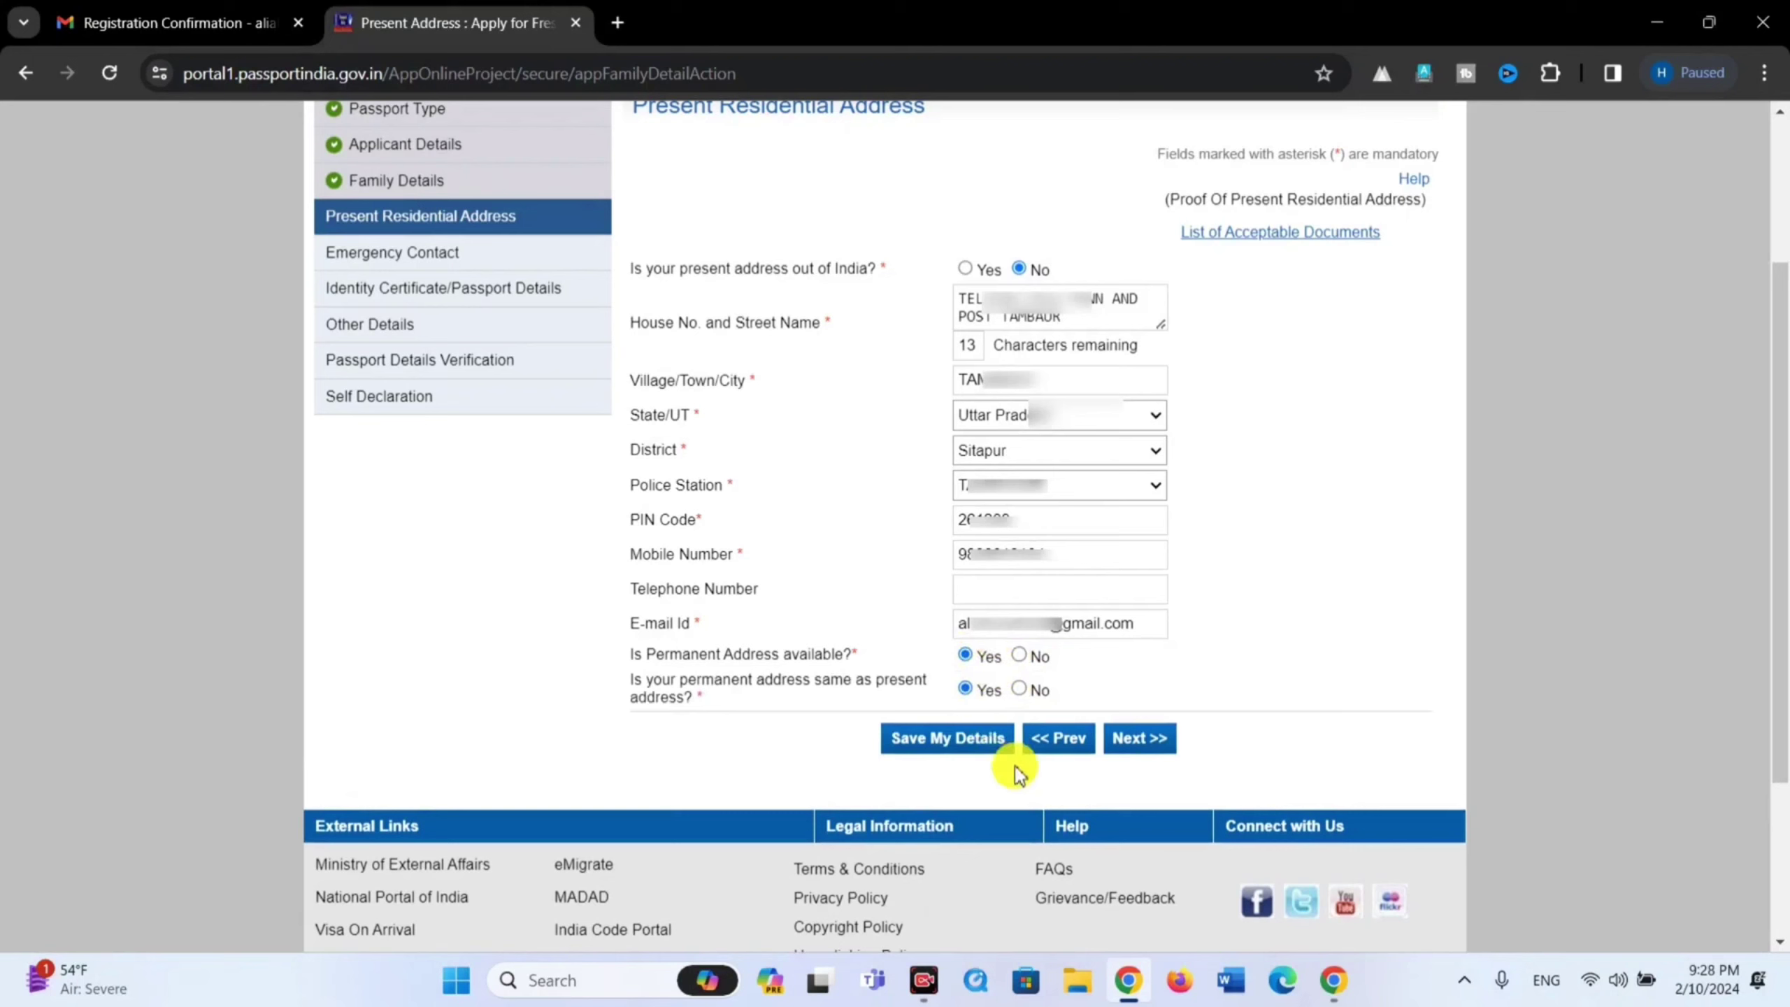
left_click(964, 740)
left_click(1082, 240)
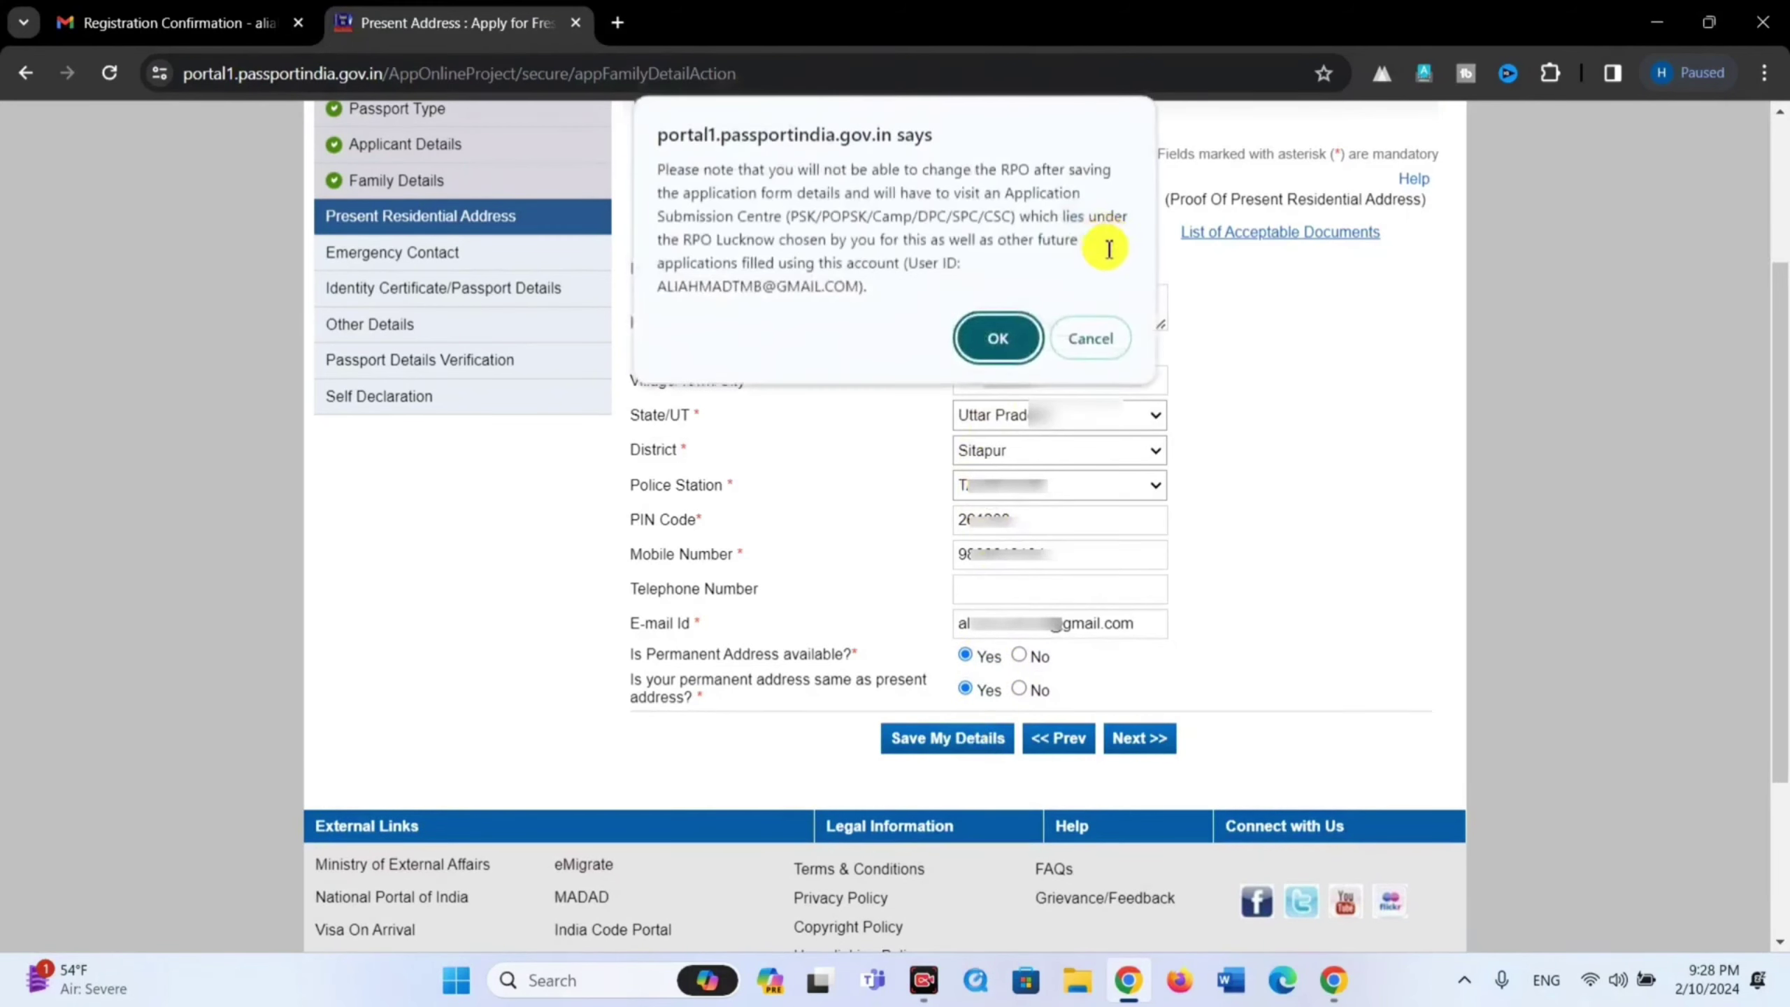
left_click(999, 336)
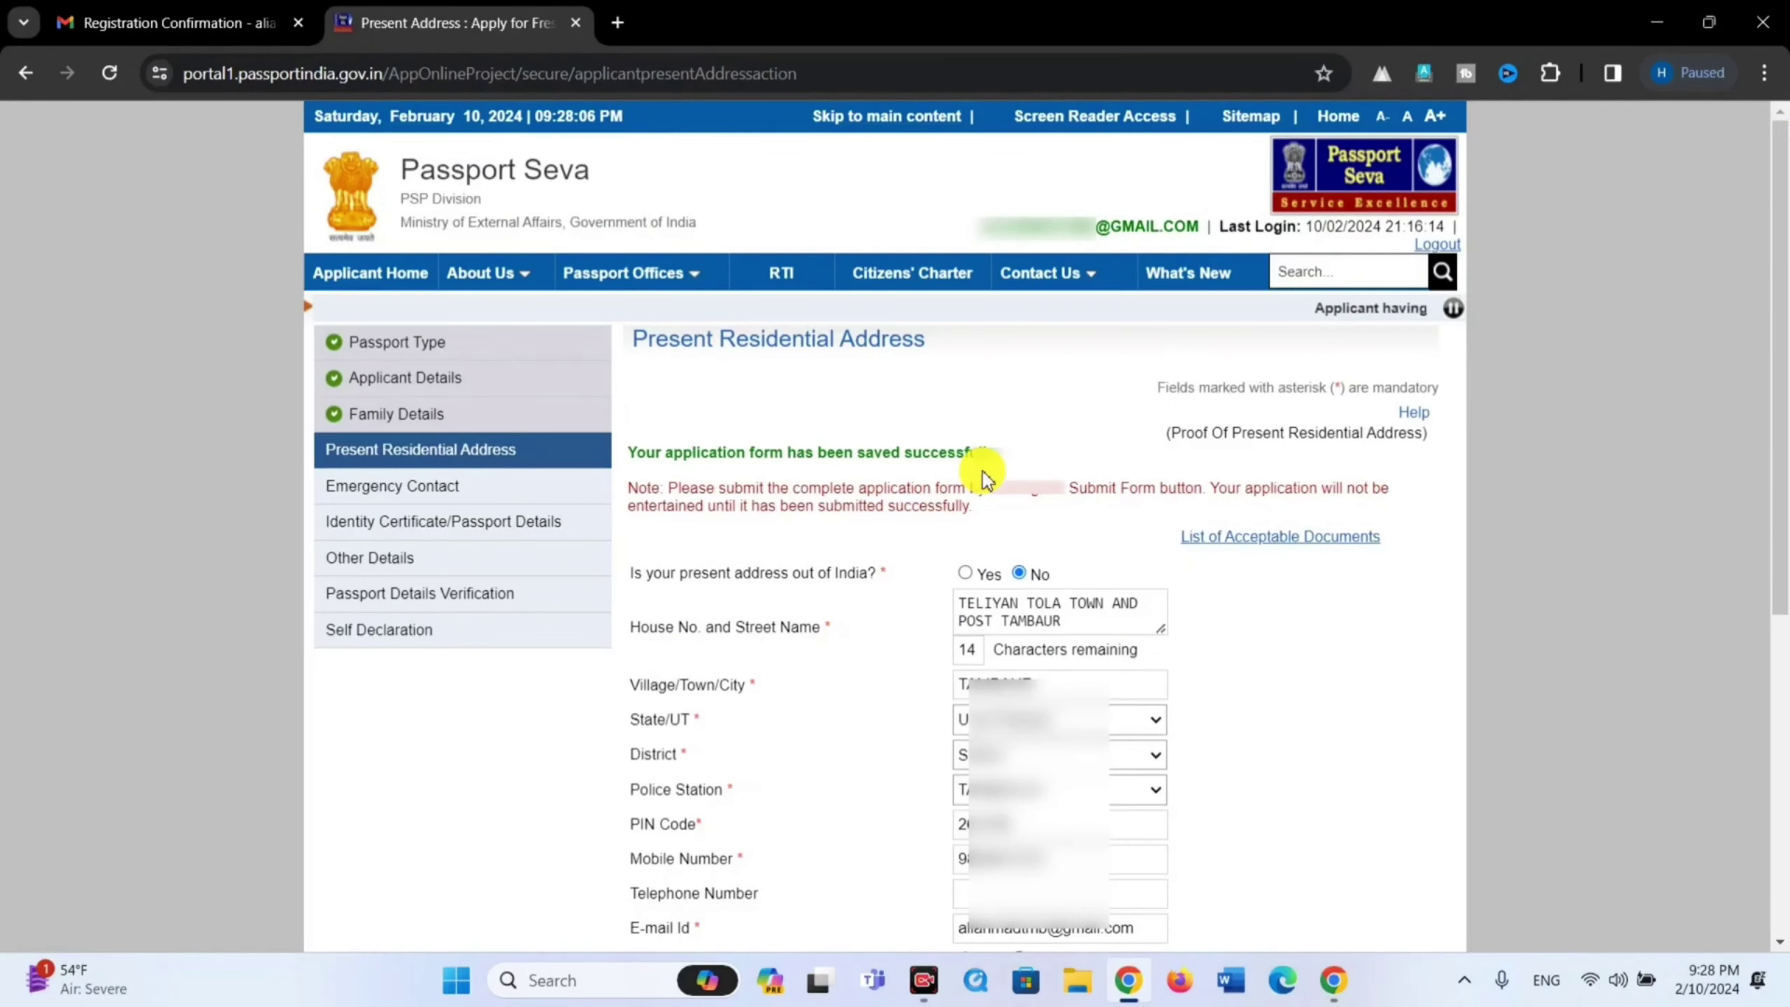
- Proceed from the saved residential address to the emergency contact form, accepting the RPO notice
scroll(1022, 528, "down", 6)
left_click(1140, 493)
left_click(1085, 224)
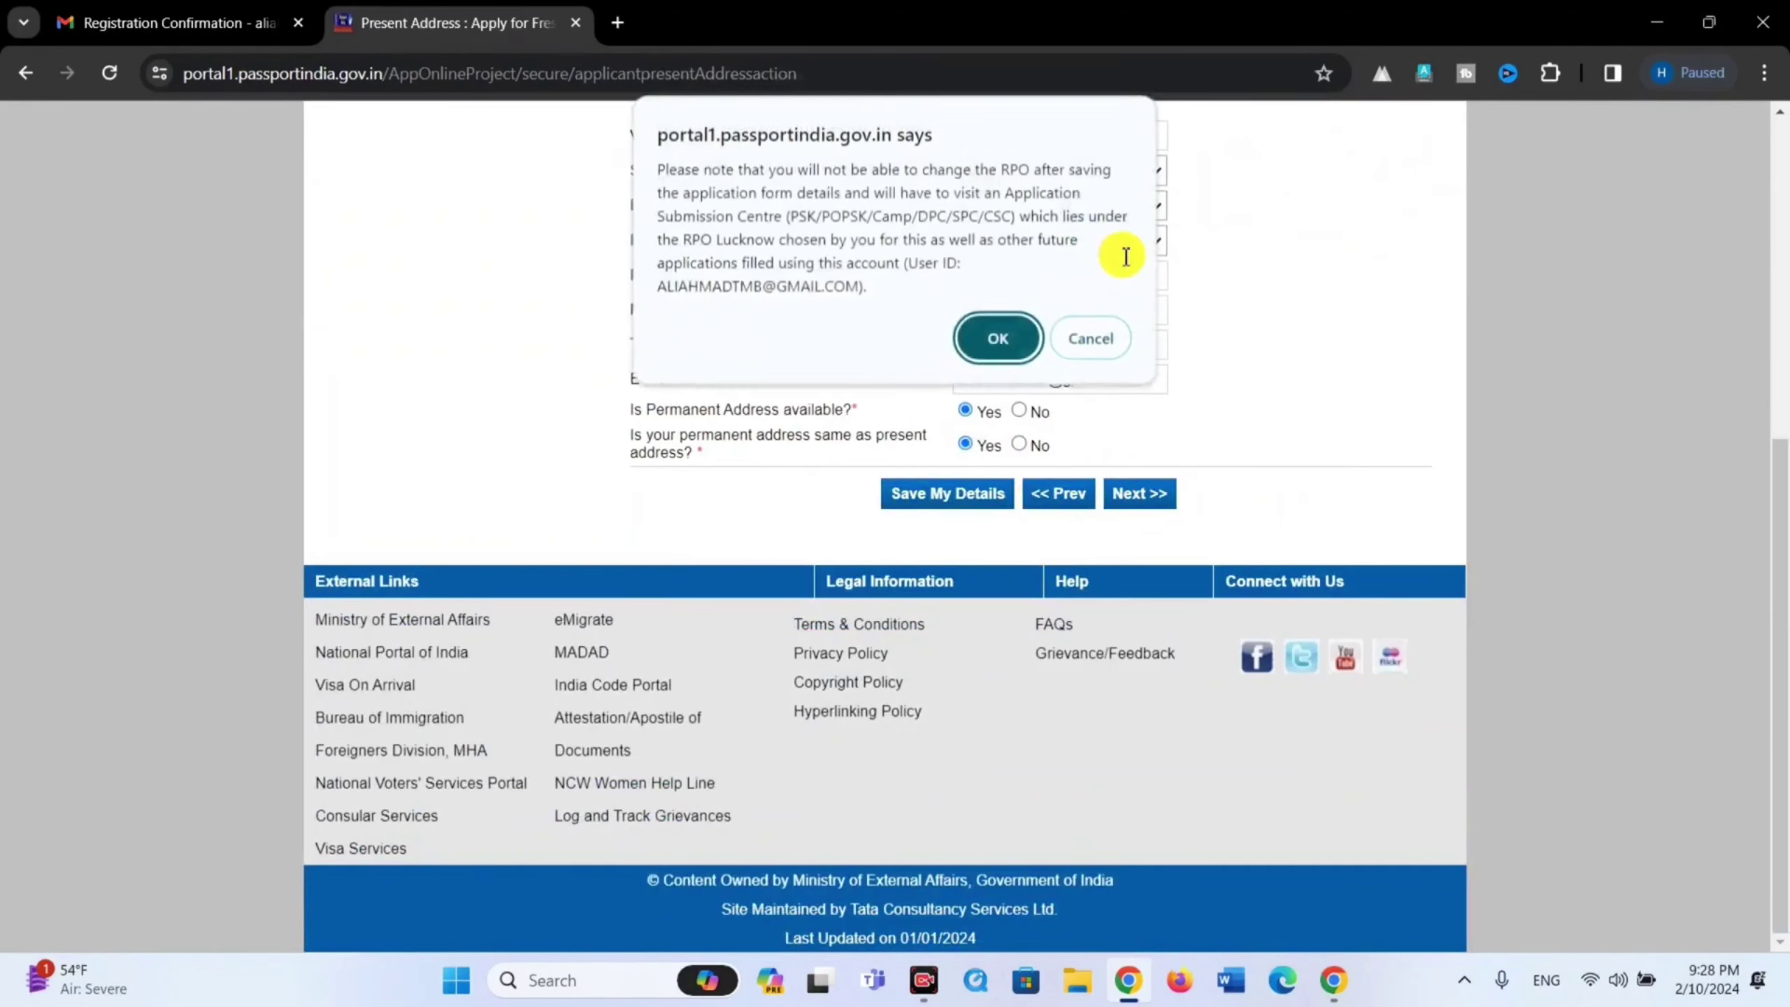
left_click(998, 333)
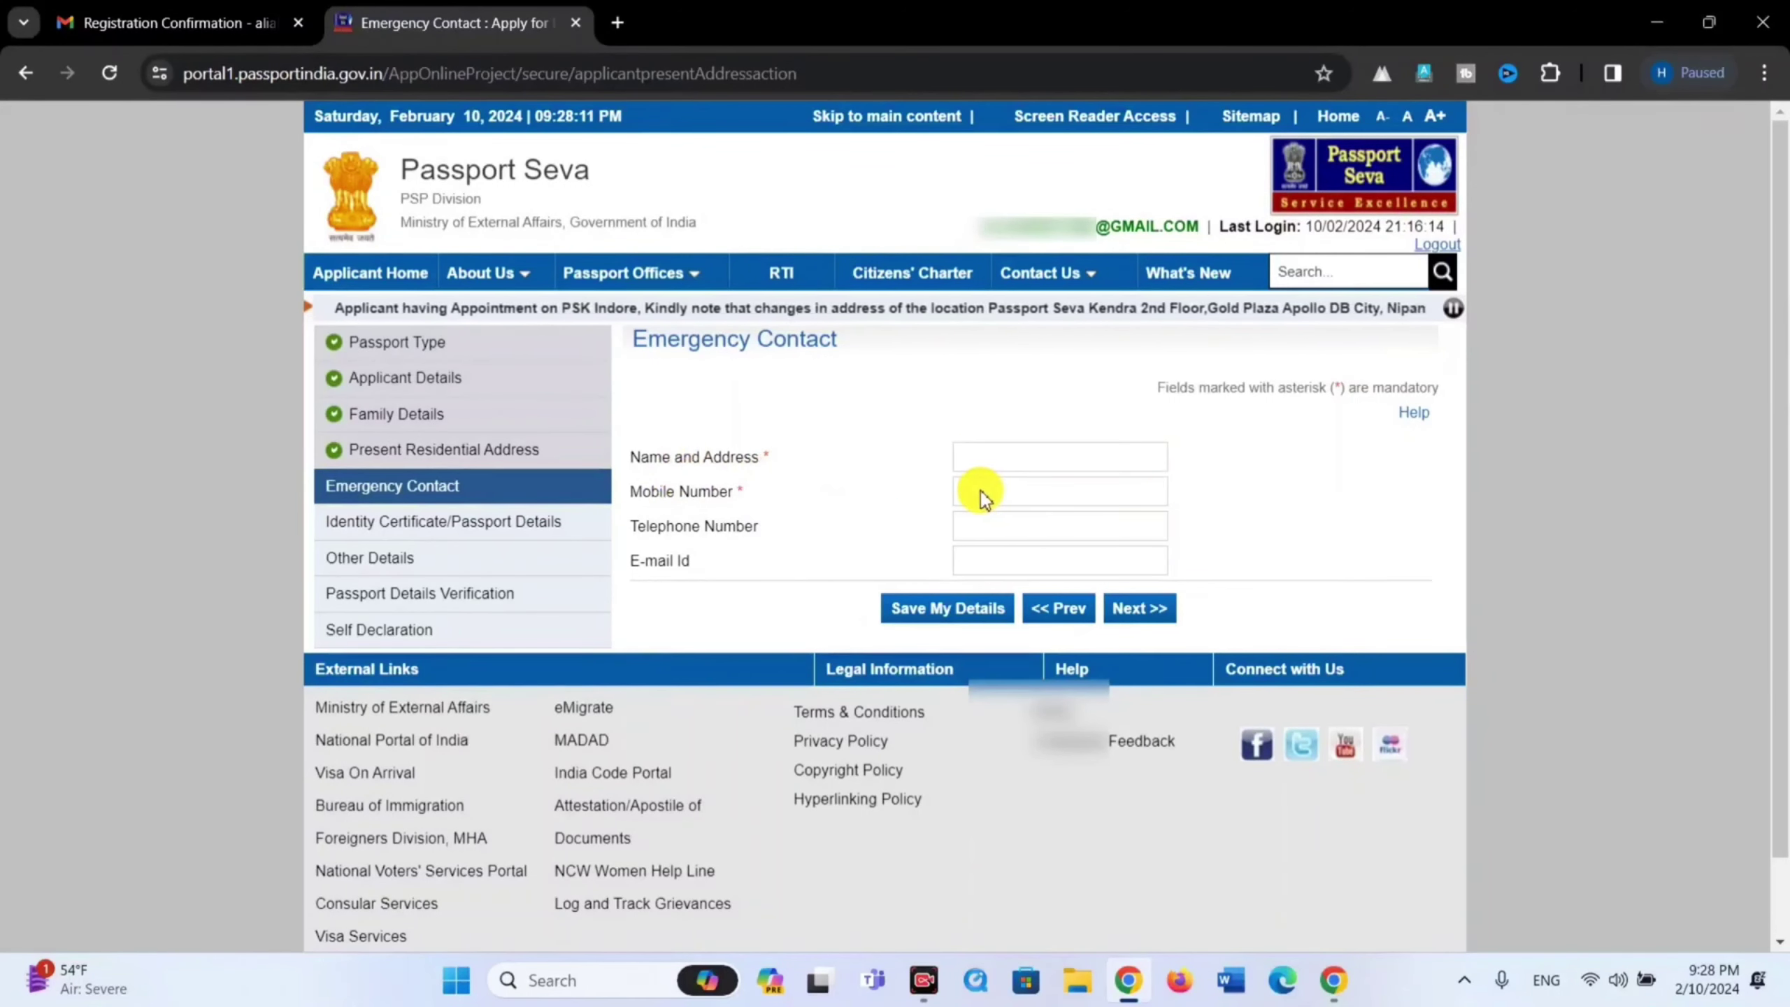
- Save the emergency contact's name, address and mobile number, and proceed to the previous passport details
left_click(944, 610)
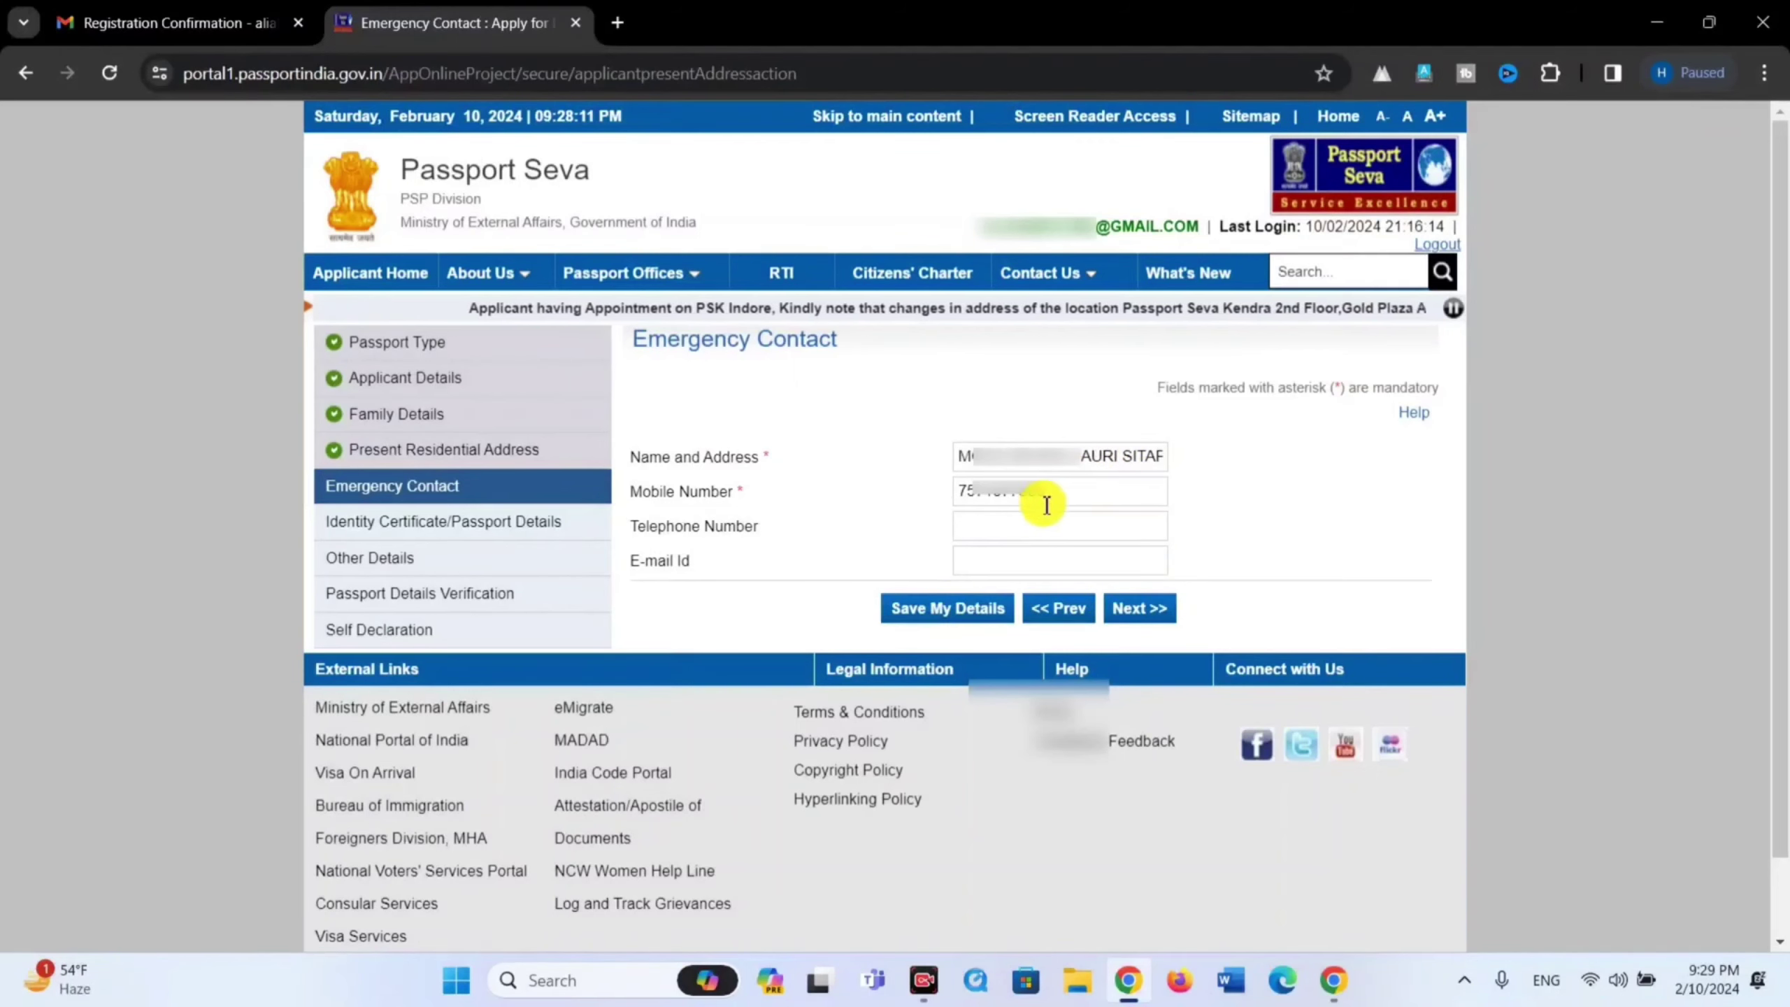
left_click(962, 620)
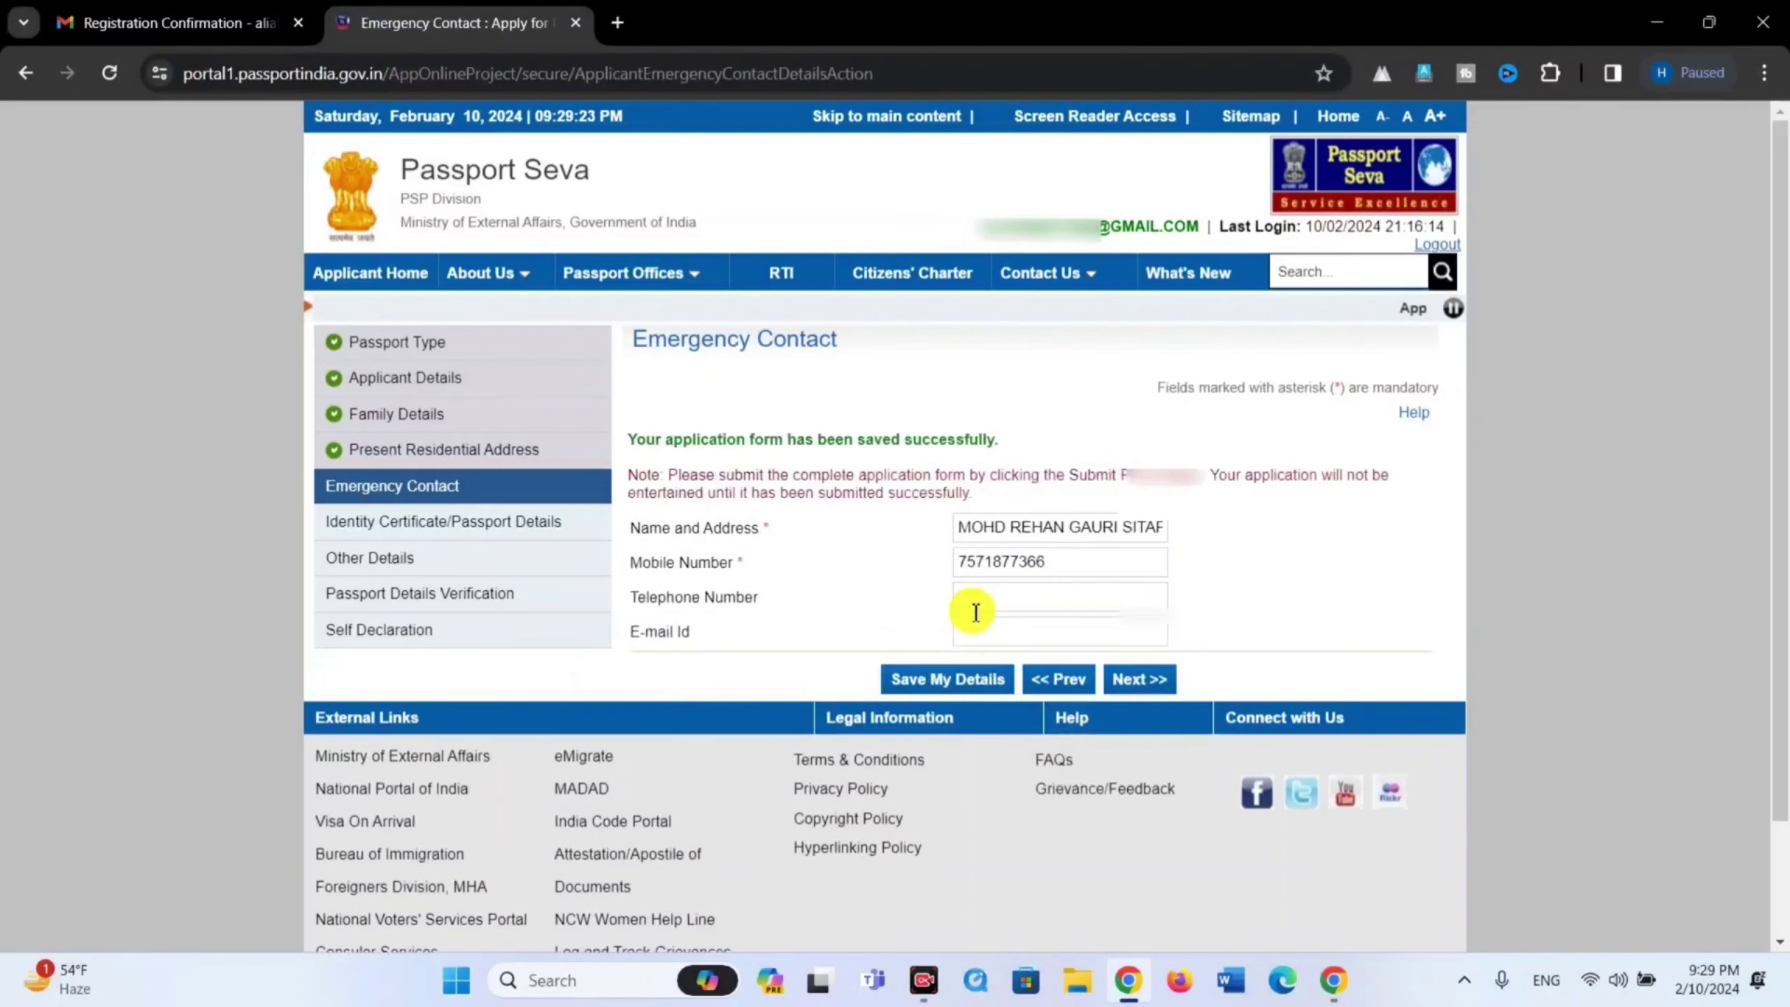
left_click(1161, 682)
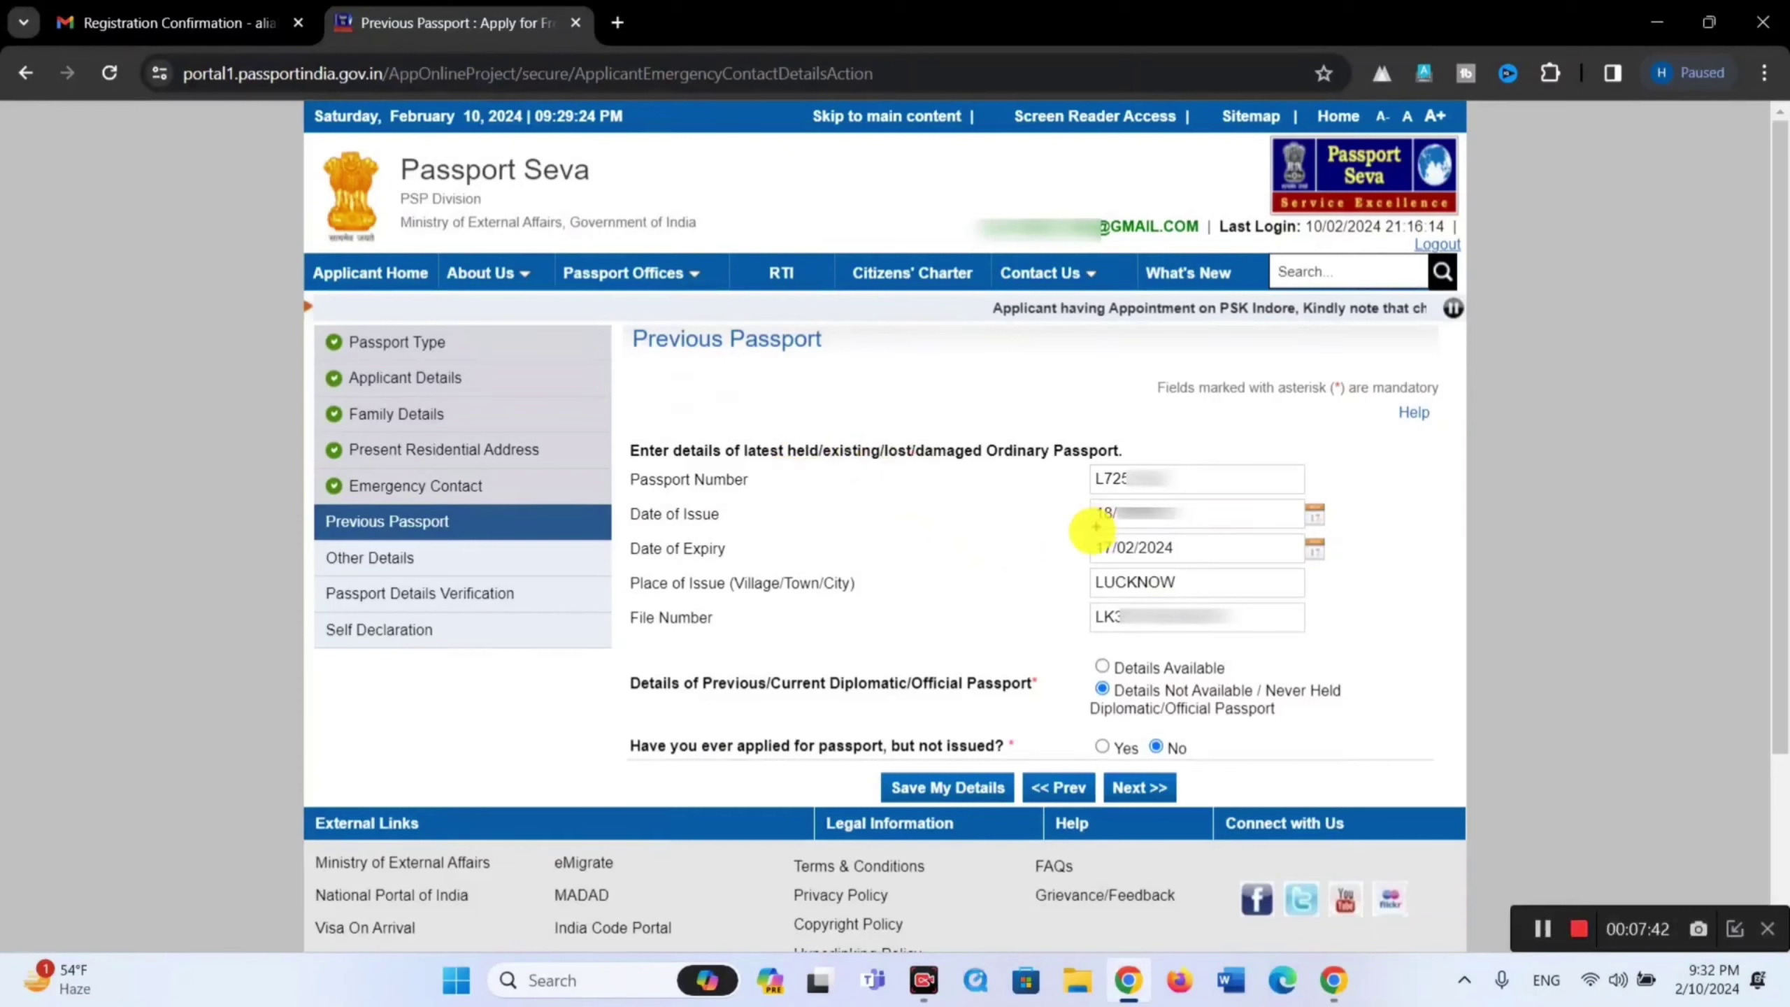
- Review the previous passport's number, issue and expiry dates, place of issue and file number, and save these details
left_click_drag(1064, 459, 1259, 490)
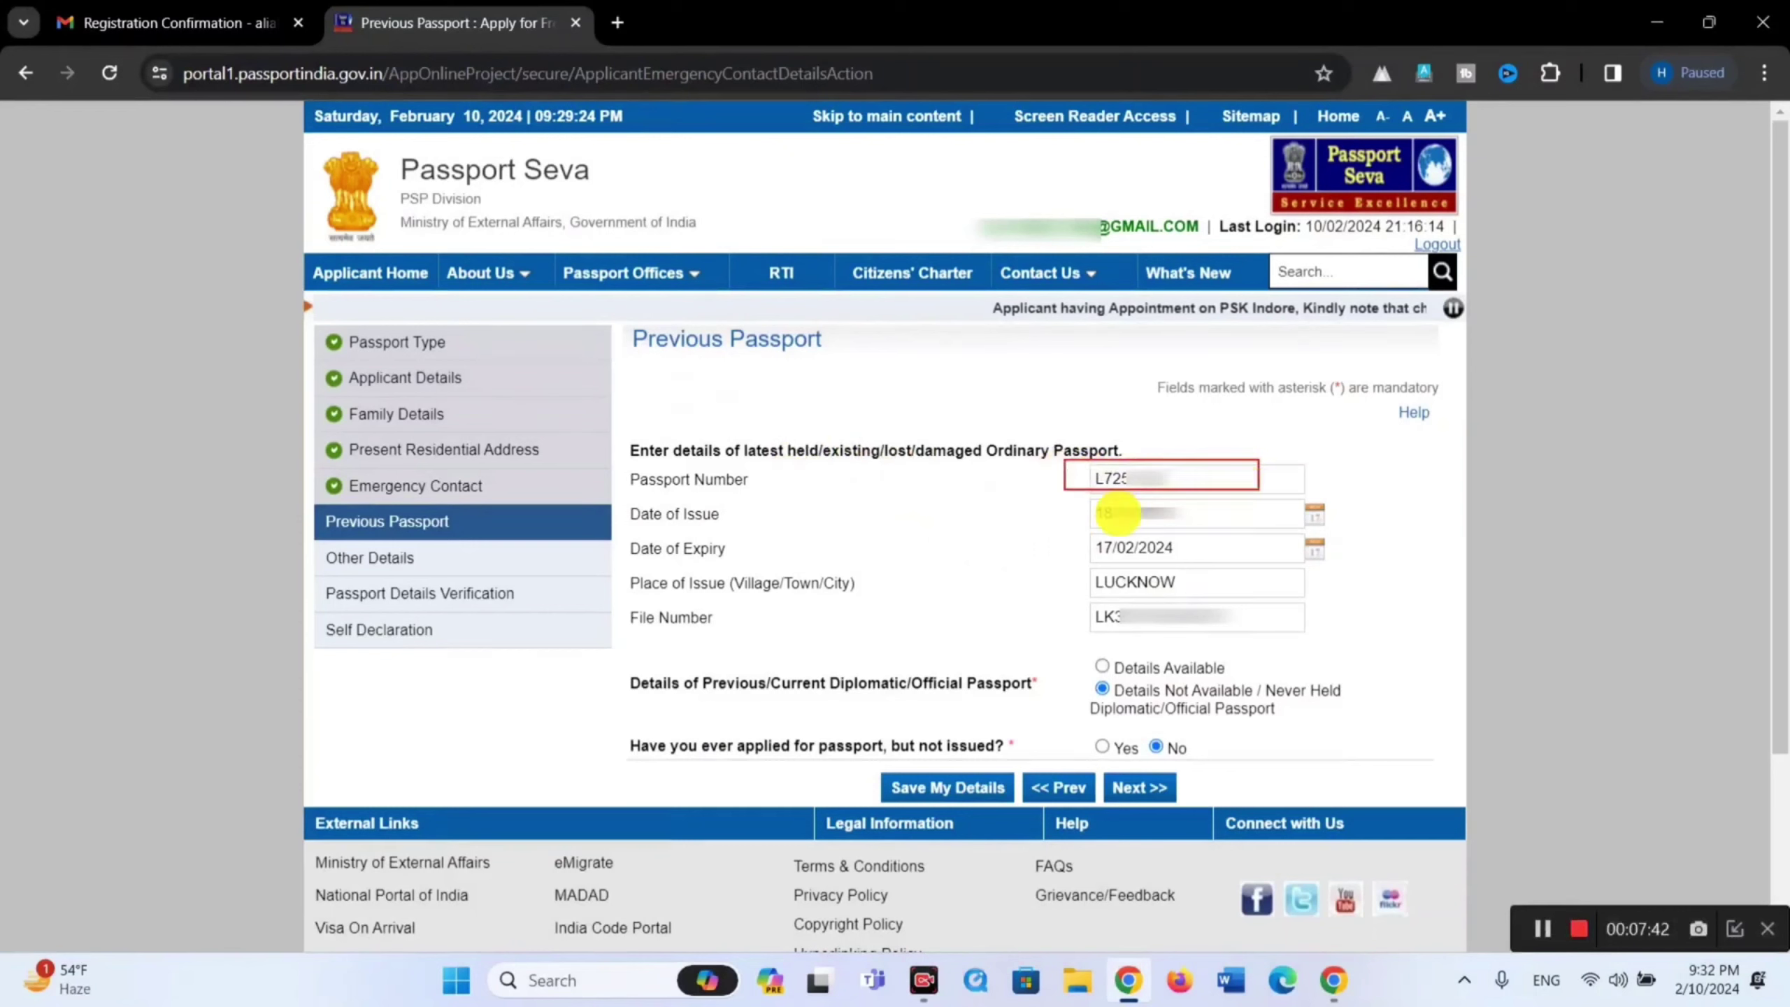
mouse_move(621, 504)
left_mouse_down()
mouse_move(1050, 550)
mouse_move(1290, 525)
left_mouse_up()
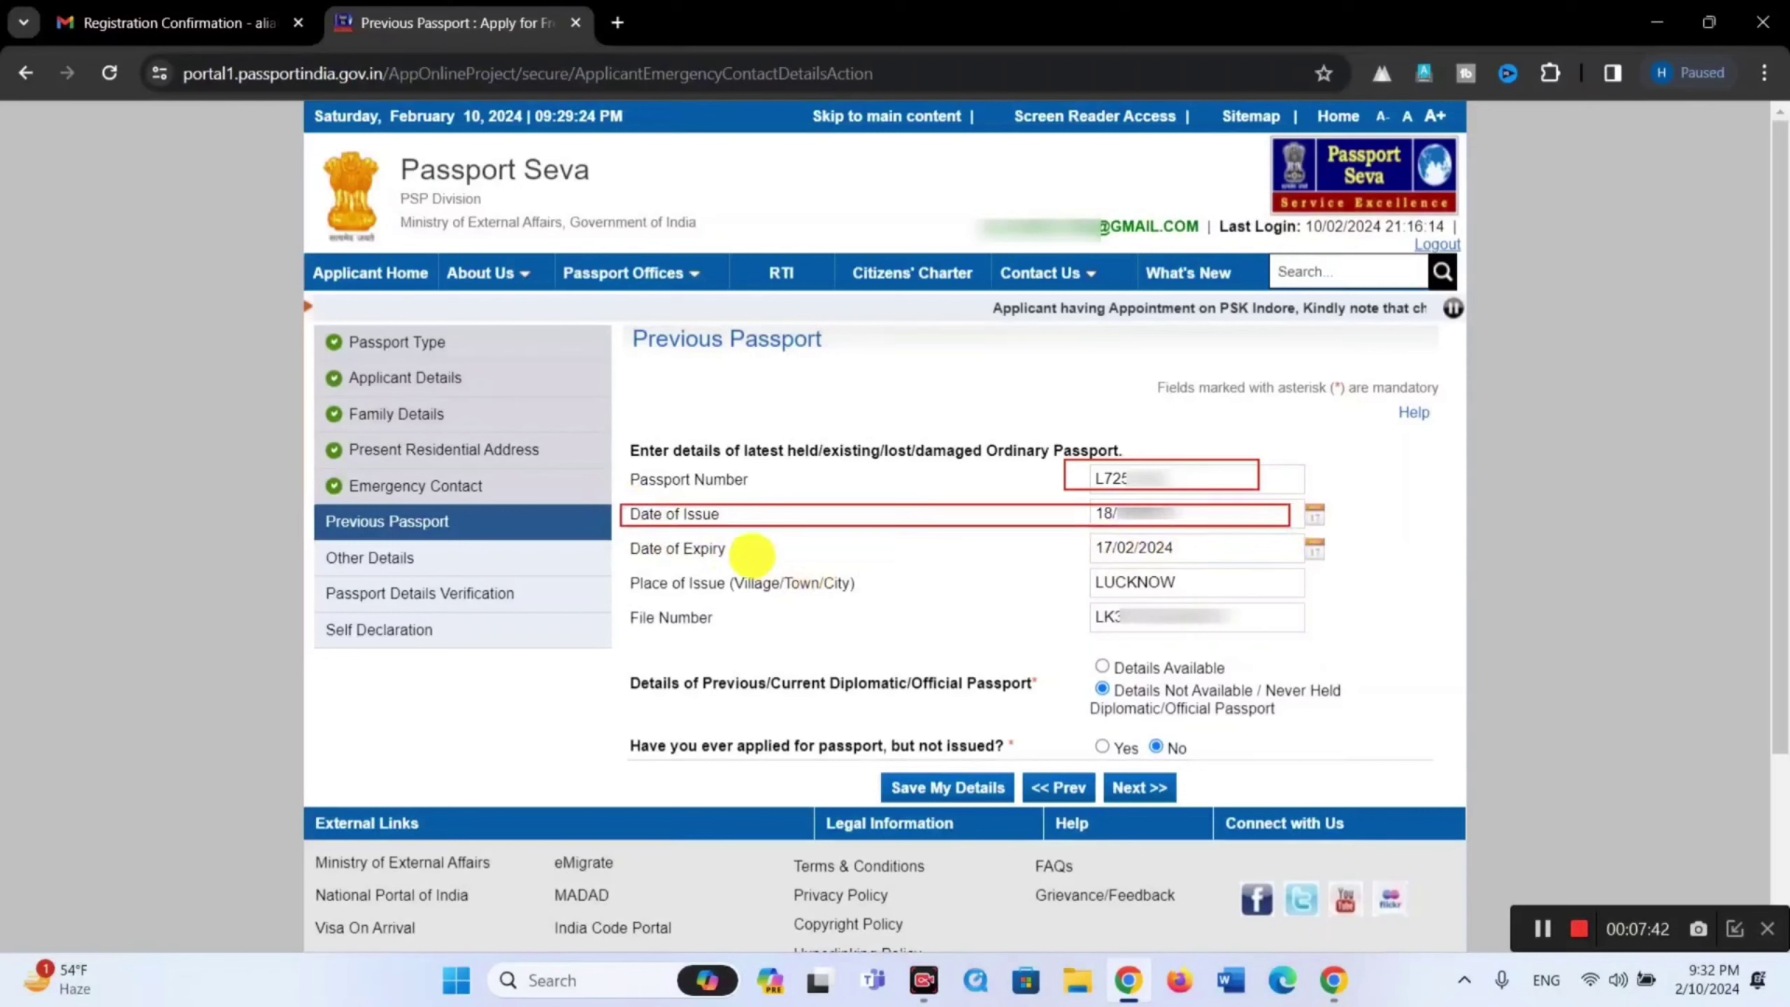
mouse_move(625, 542)
left_mouse_down()
mouse_move(821, 594)
mouse_move(1099, 595)
mouse_move(1194, 558)
left_mouse_up()
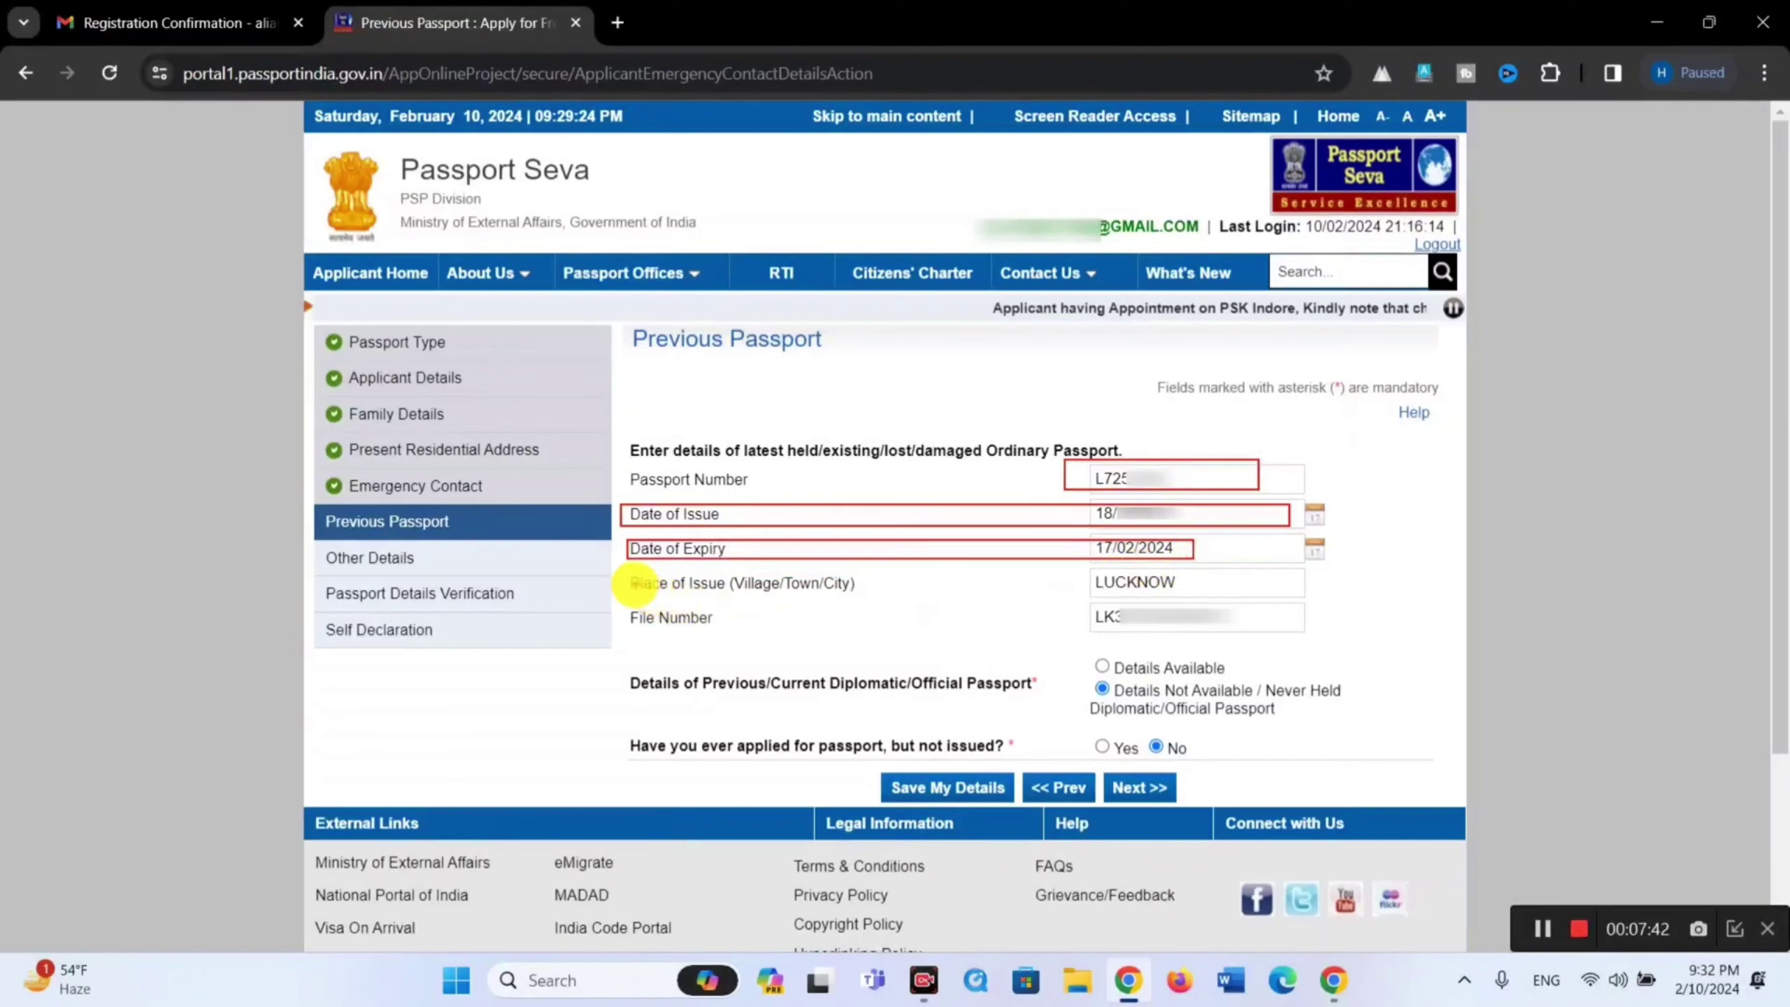
left_click_drag(620, 572, 1334, 594)
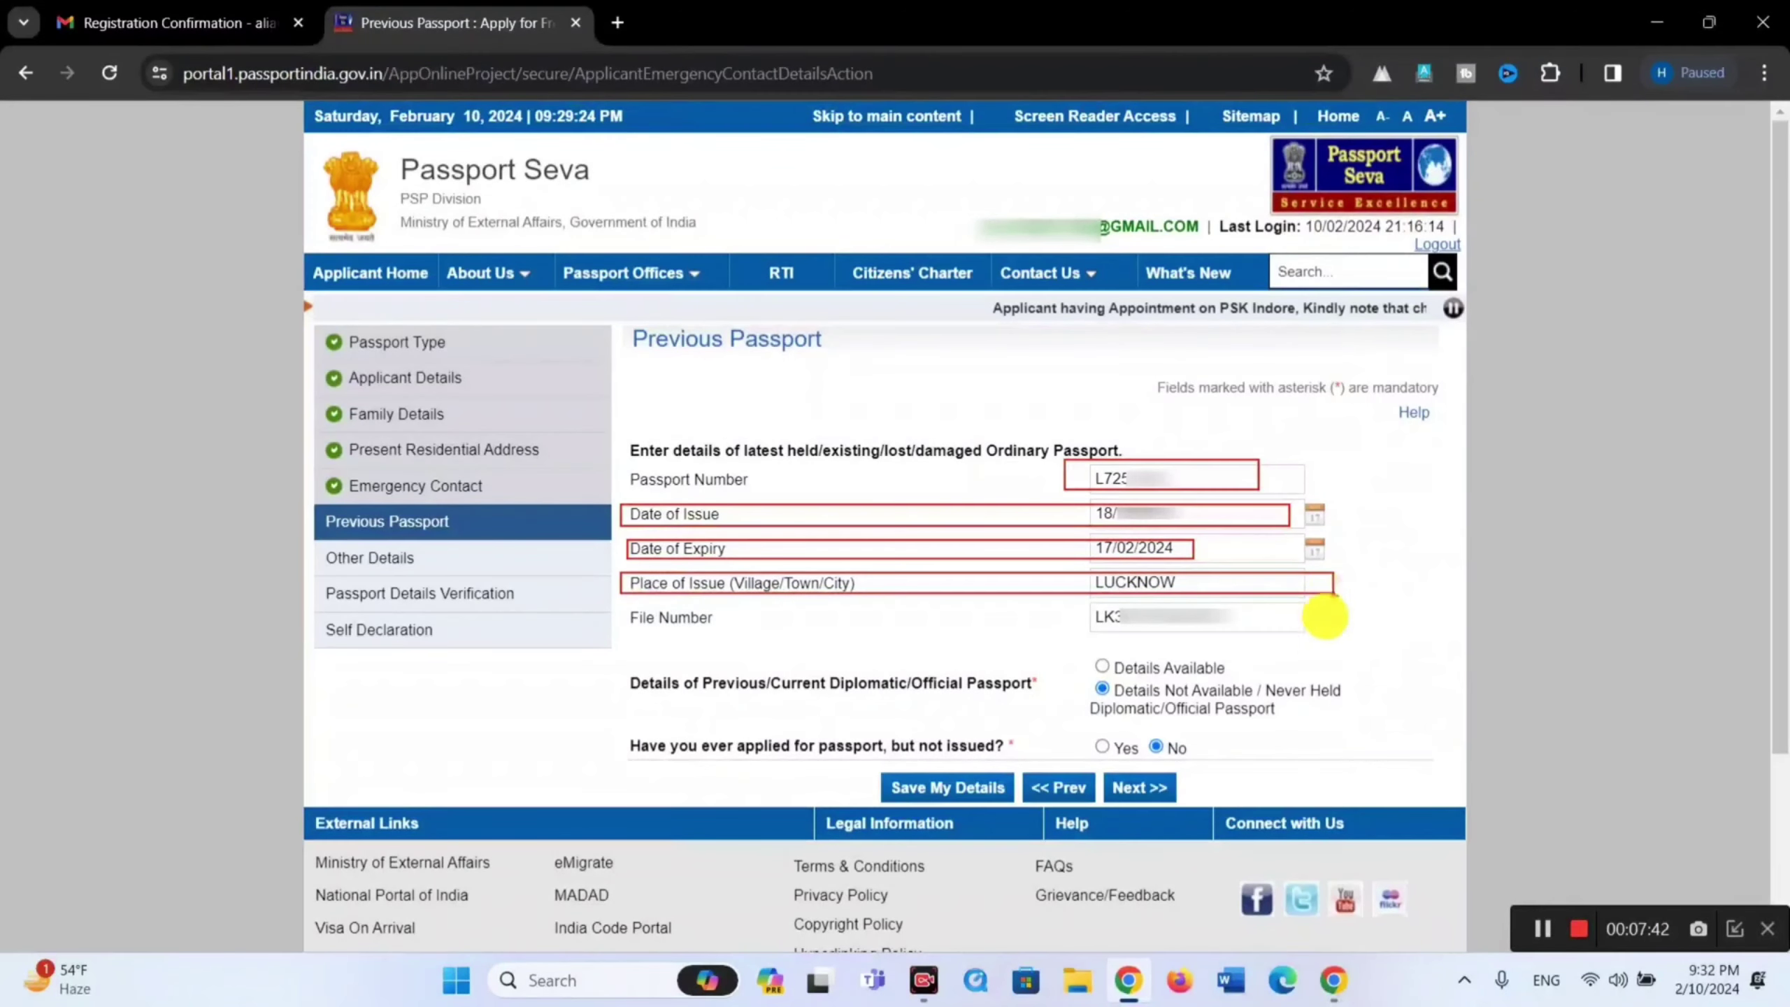
mouse_move(620, 605)
left_mouse_down()
mouse_move(721, 661)
mouse_move(1271, 629)
mouse_move(1336, 649)
left_mouse_up()
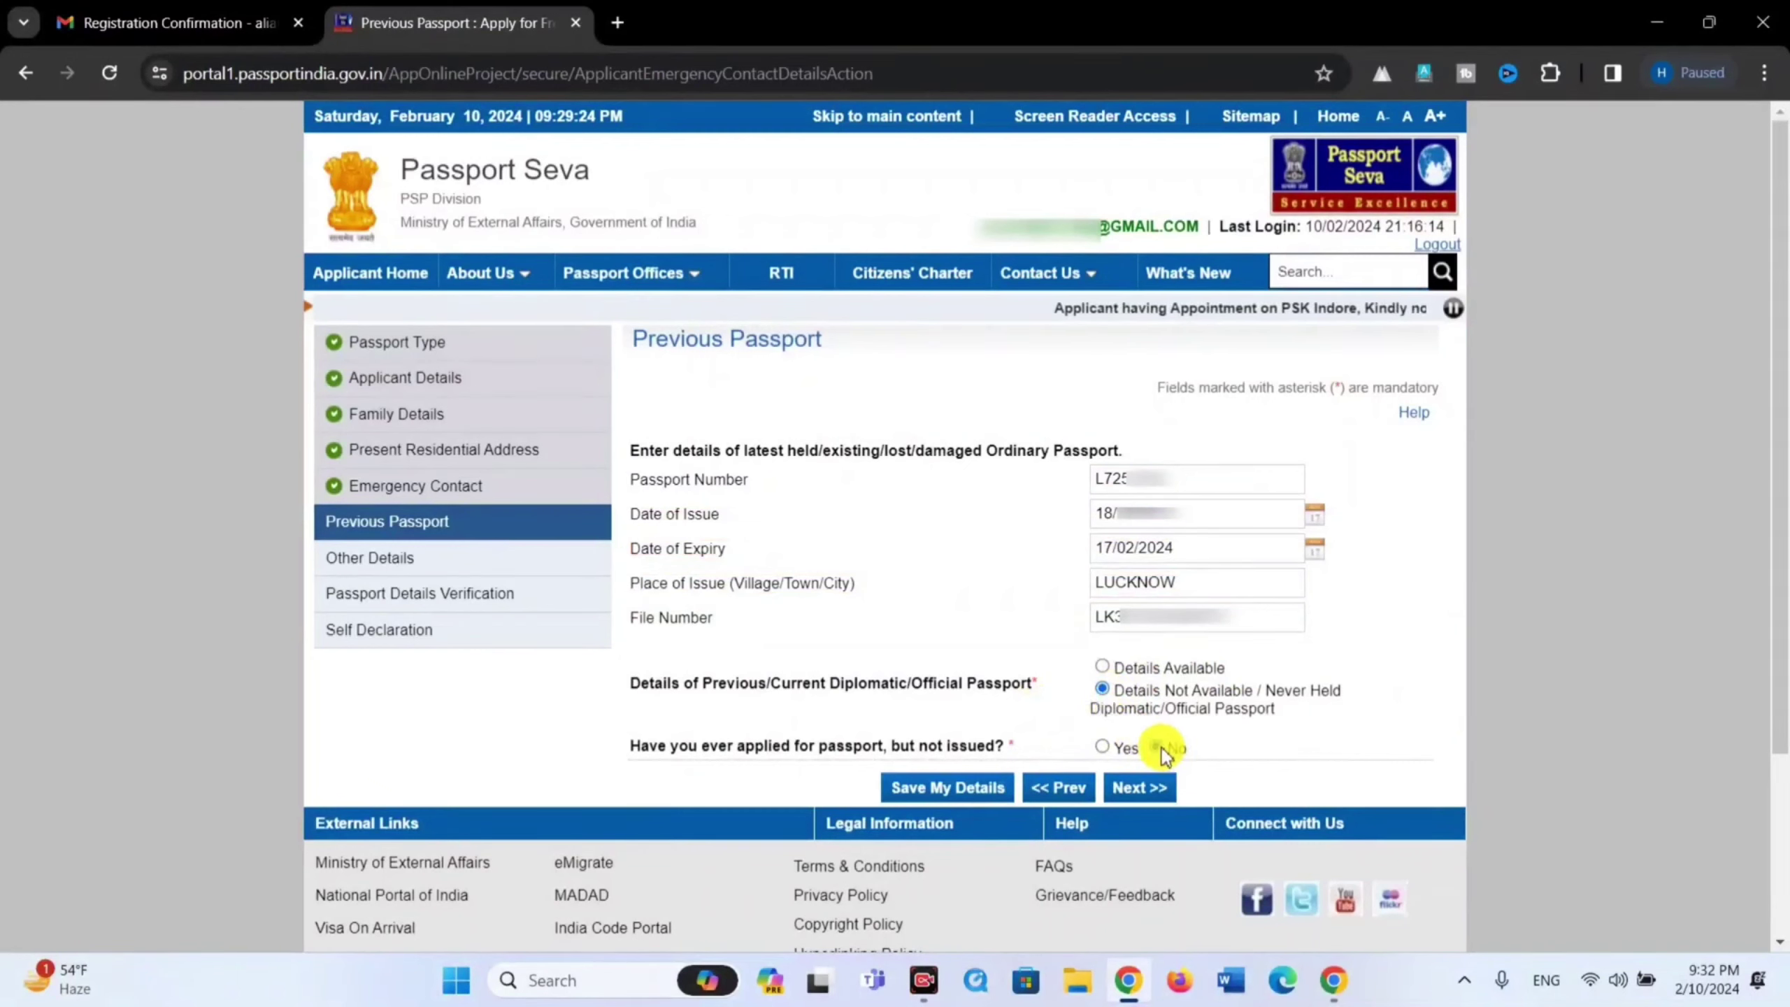
left_click(957, 788)
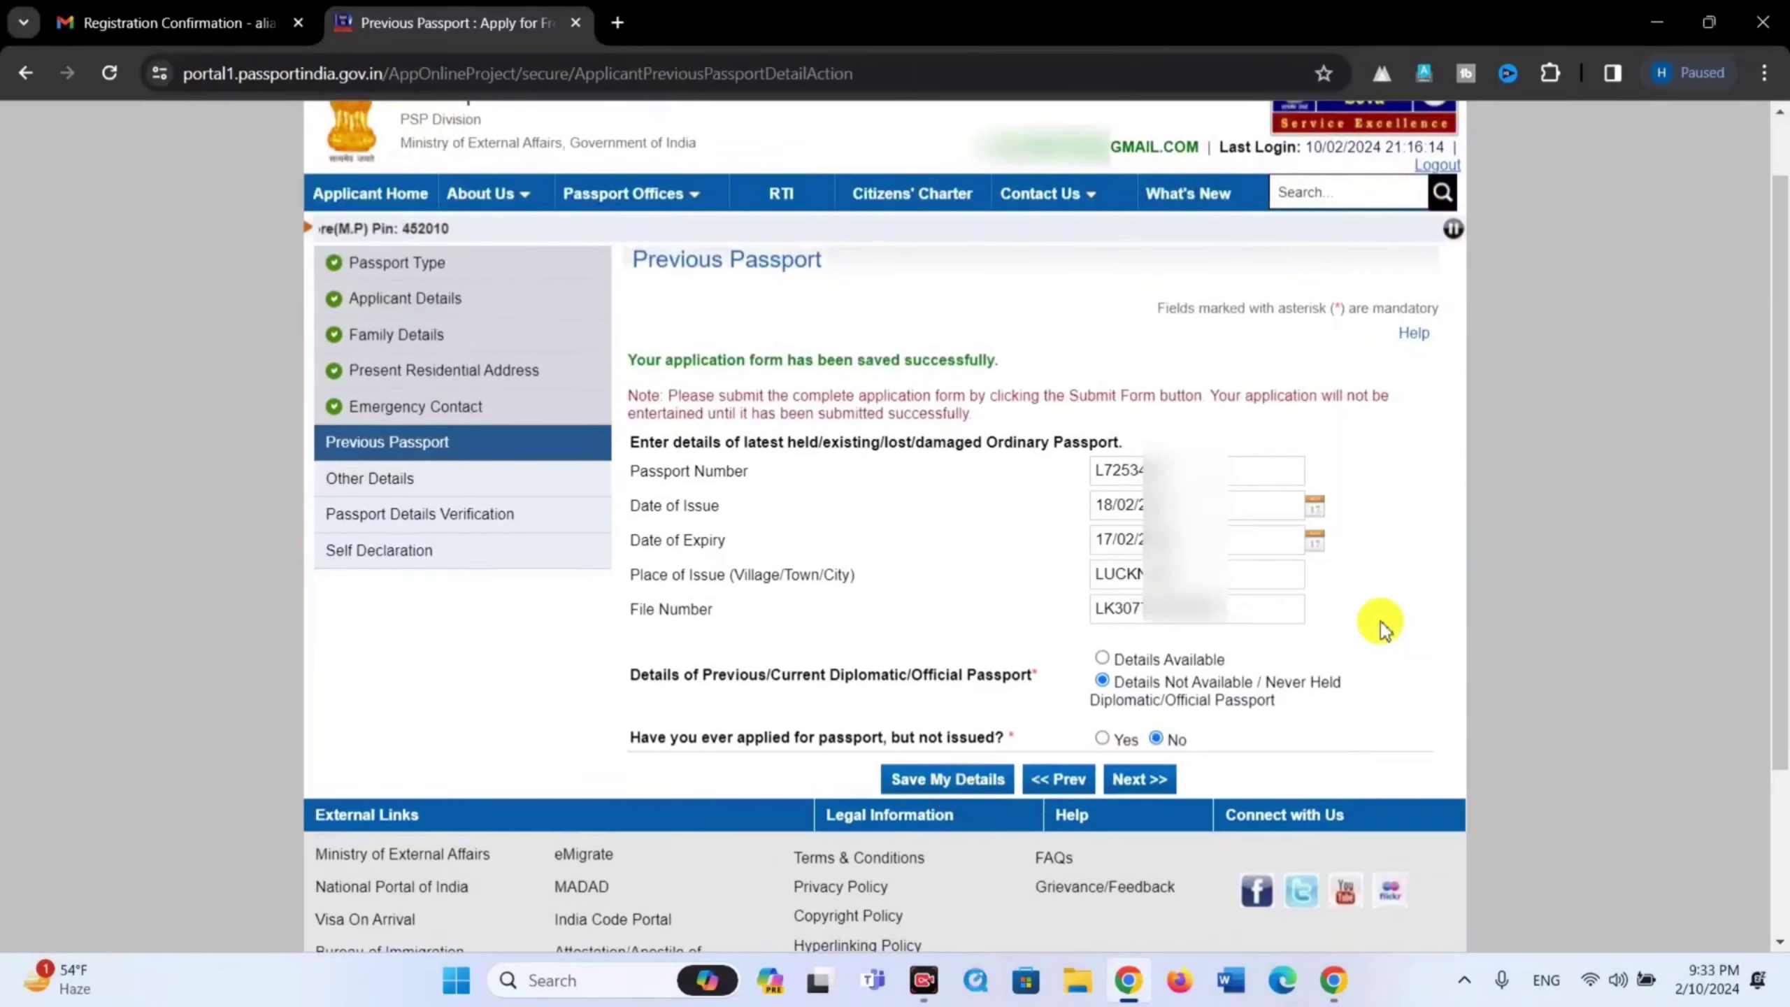
- Check the save message on the previous passport form and proceed to the Other Details form
left_click_drag(638, 355, 958, 377)
scroll(959, 371, "down", 2)
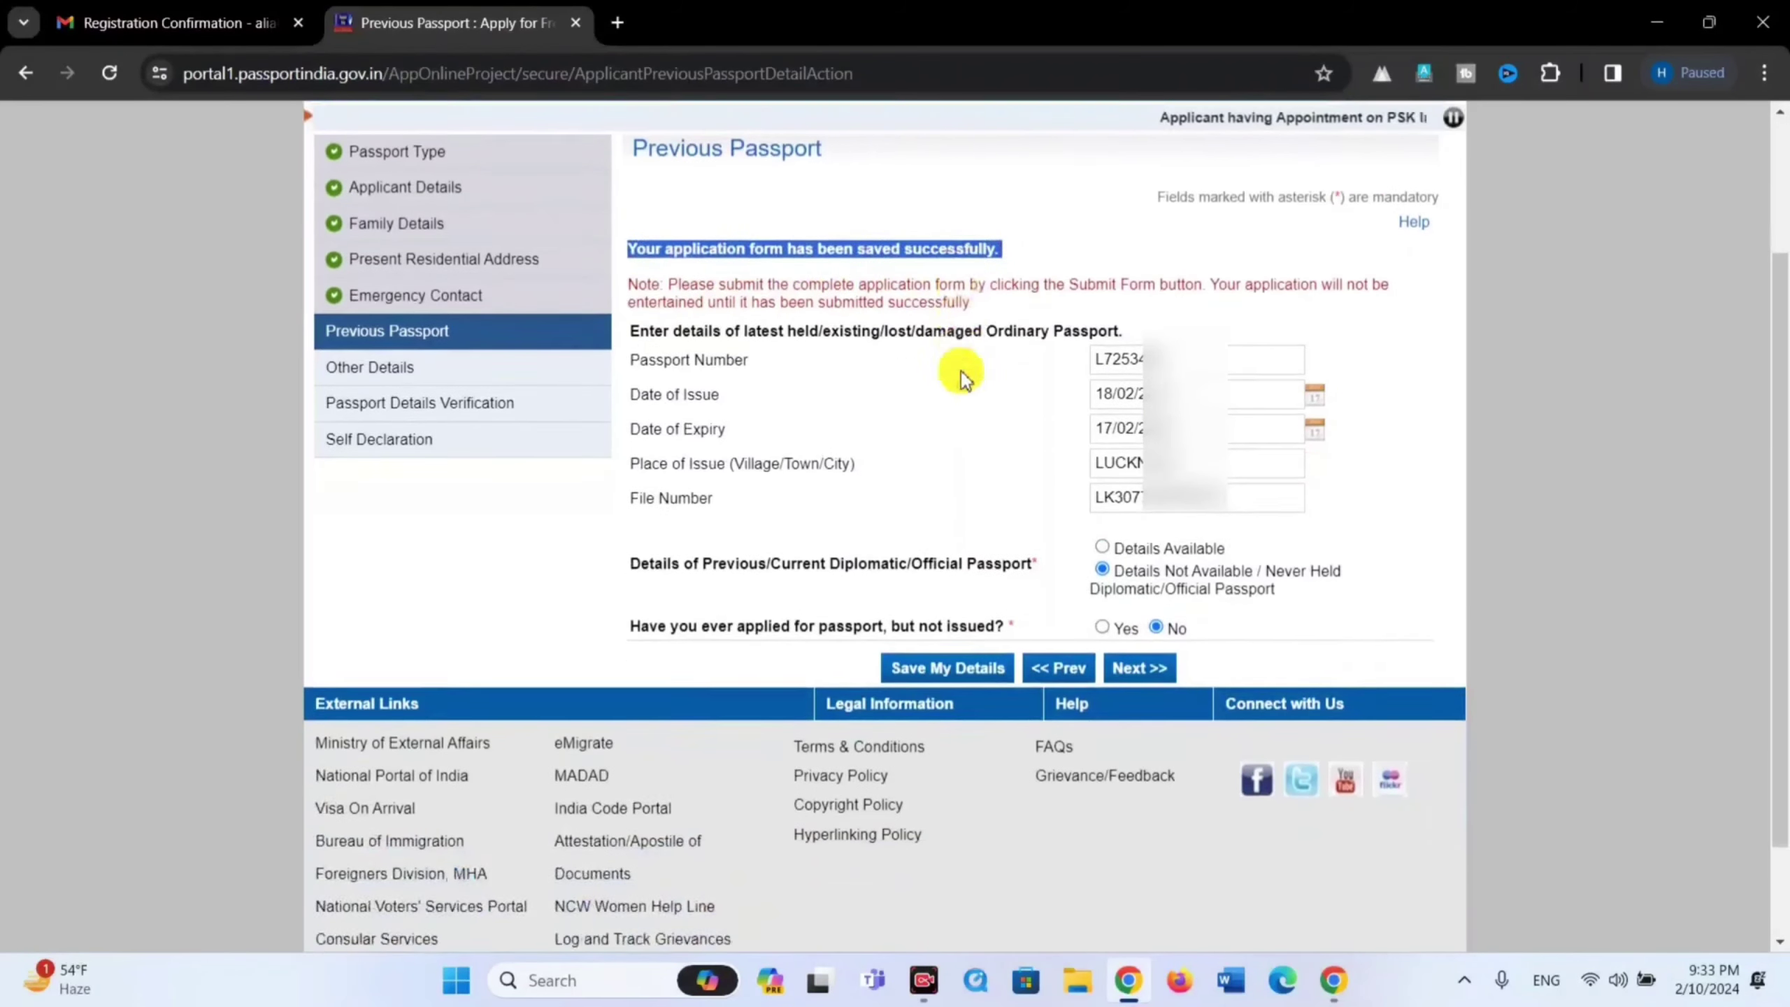
left_click(951, 483)
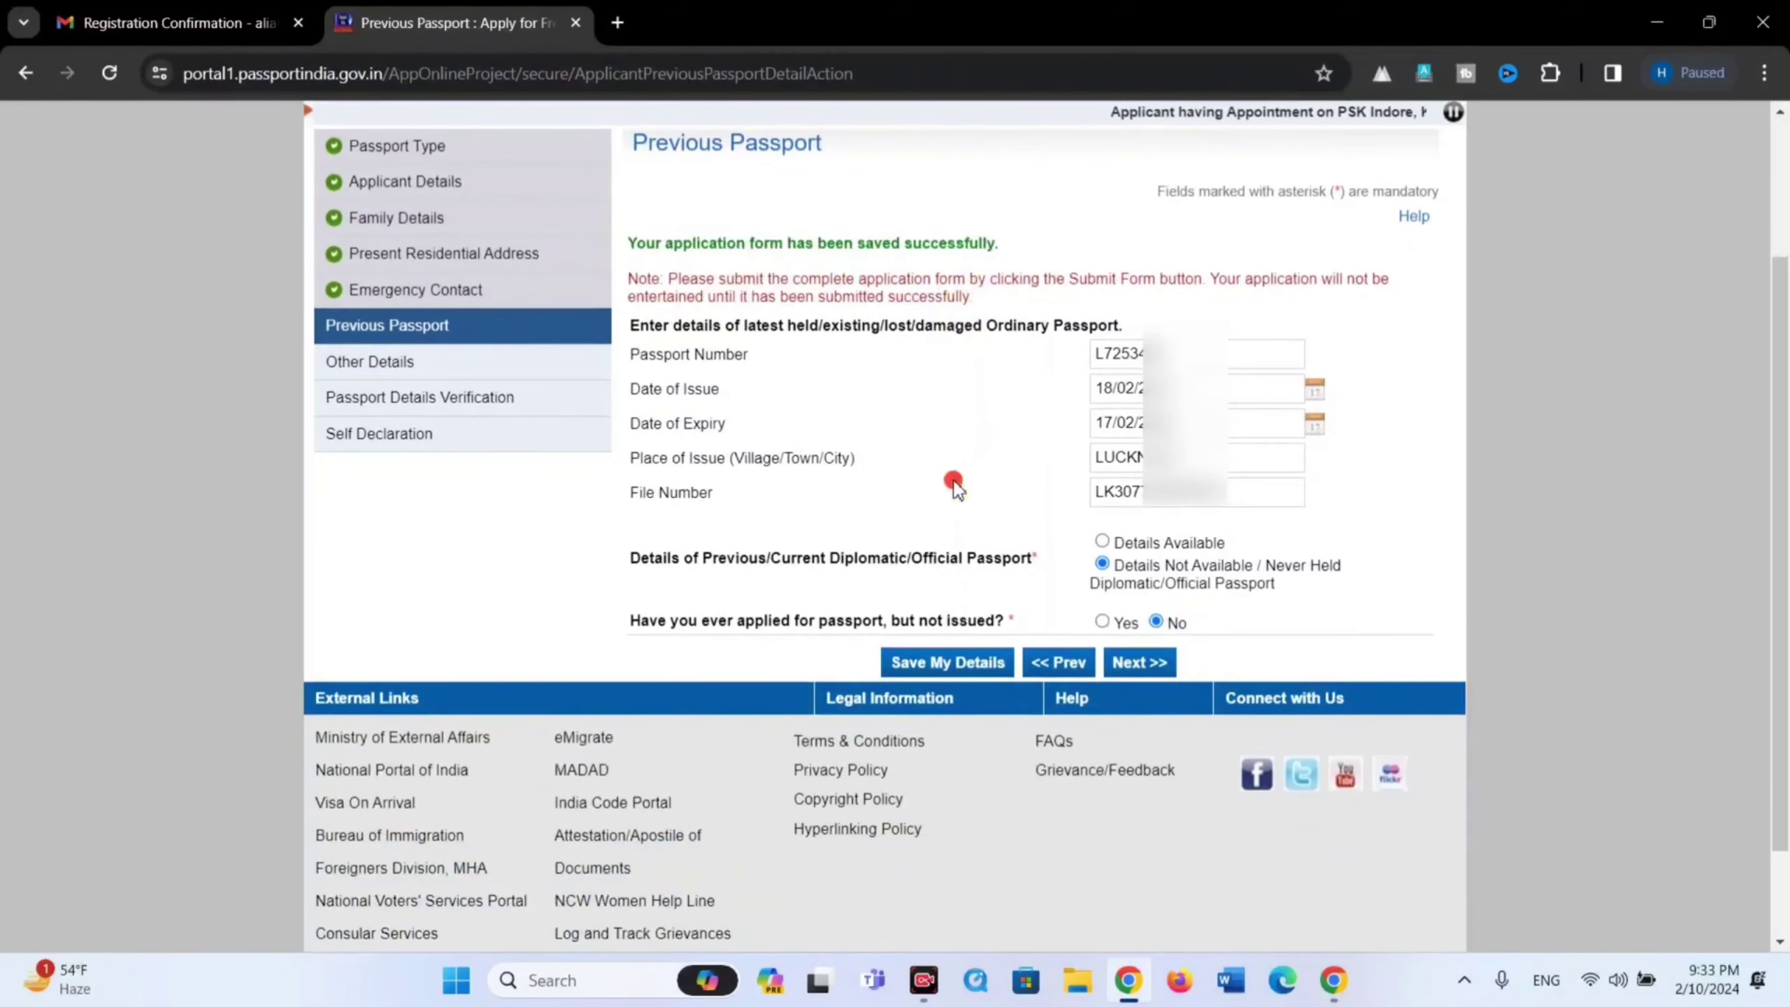
left_click(1158, 676)
- Answer No to every question in the Other Details form and proceed to the passport details verification
left_click_drag(634, 339, 787, 340)
scroll(1358, 477, "down", 4)
left_click_drag(1342, 260, 1346, 288)
left_click(1373, 400)
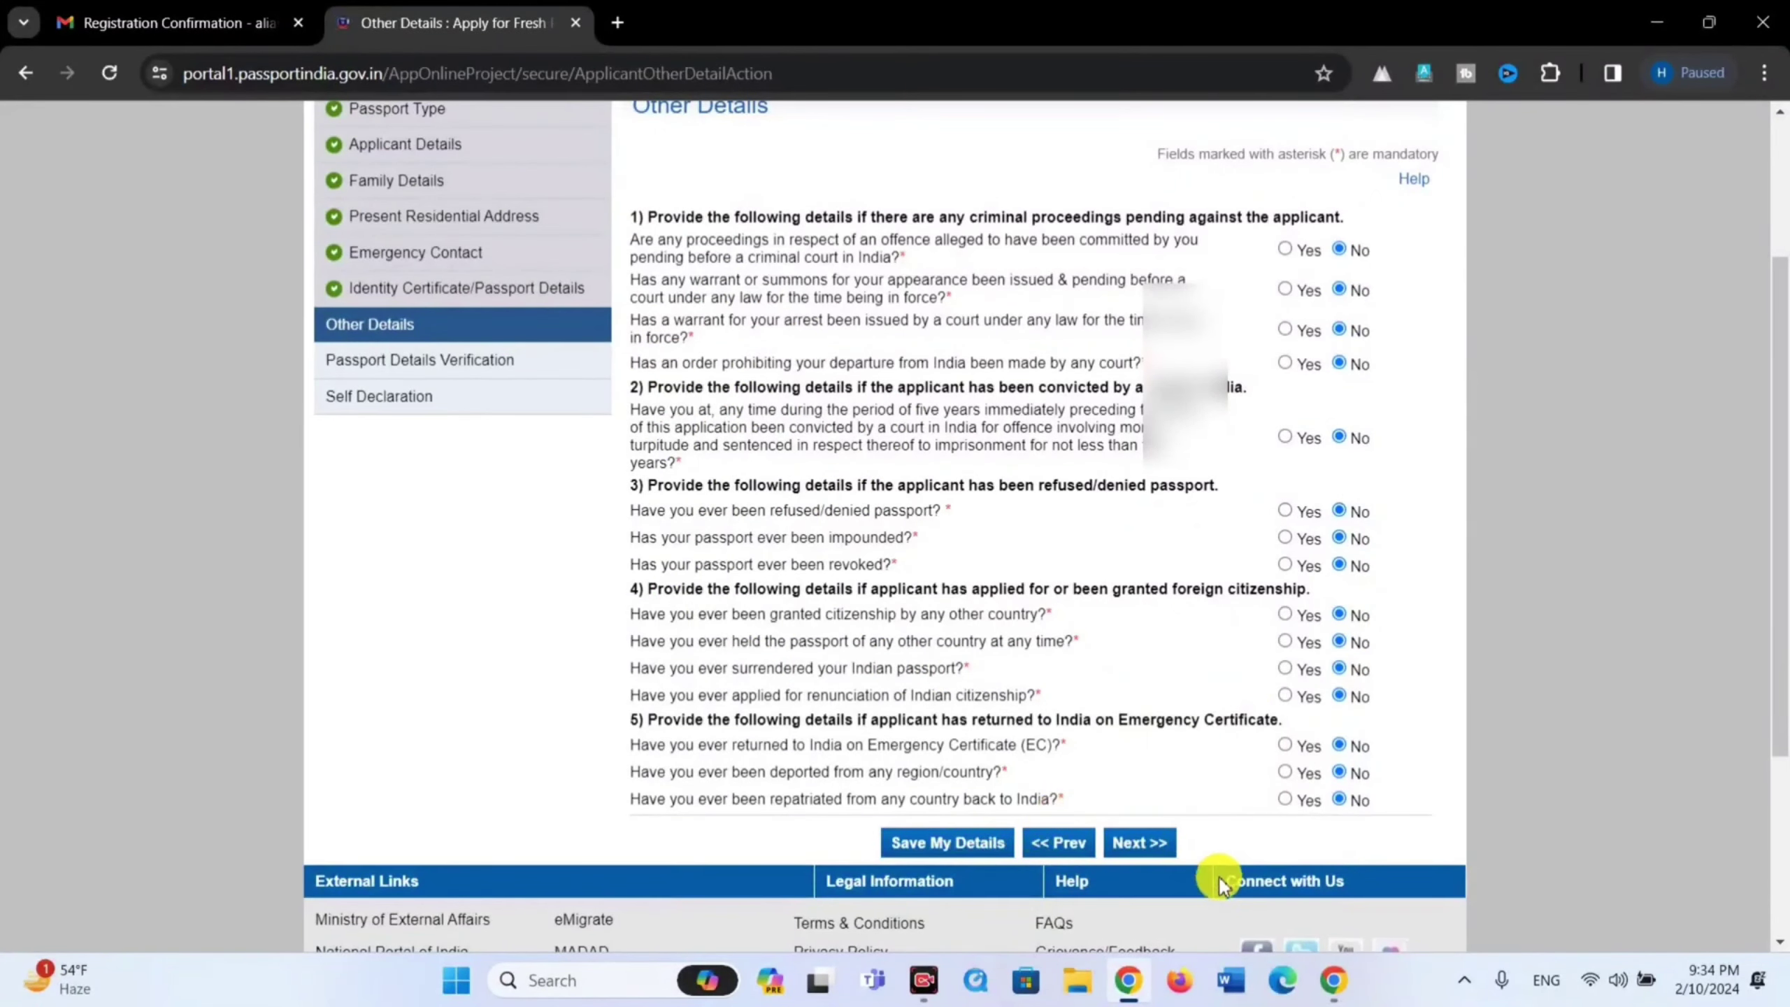
scroll(1201, 778, "down", 6)
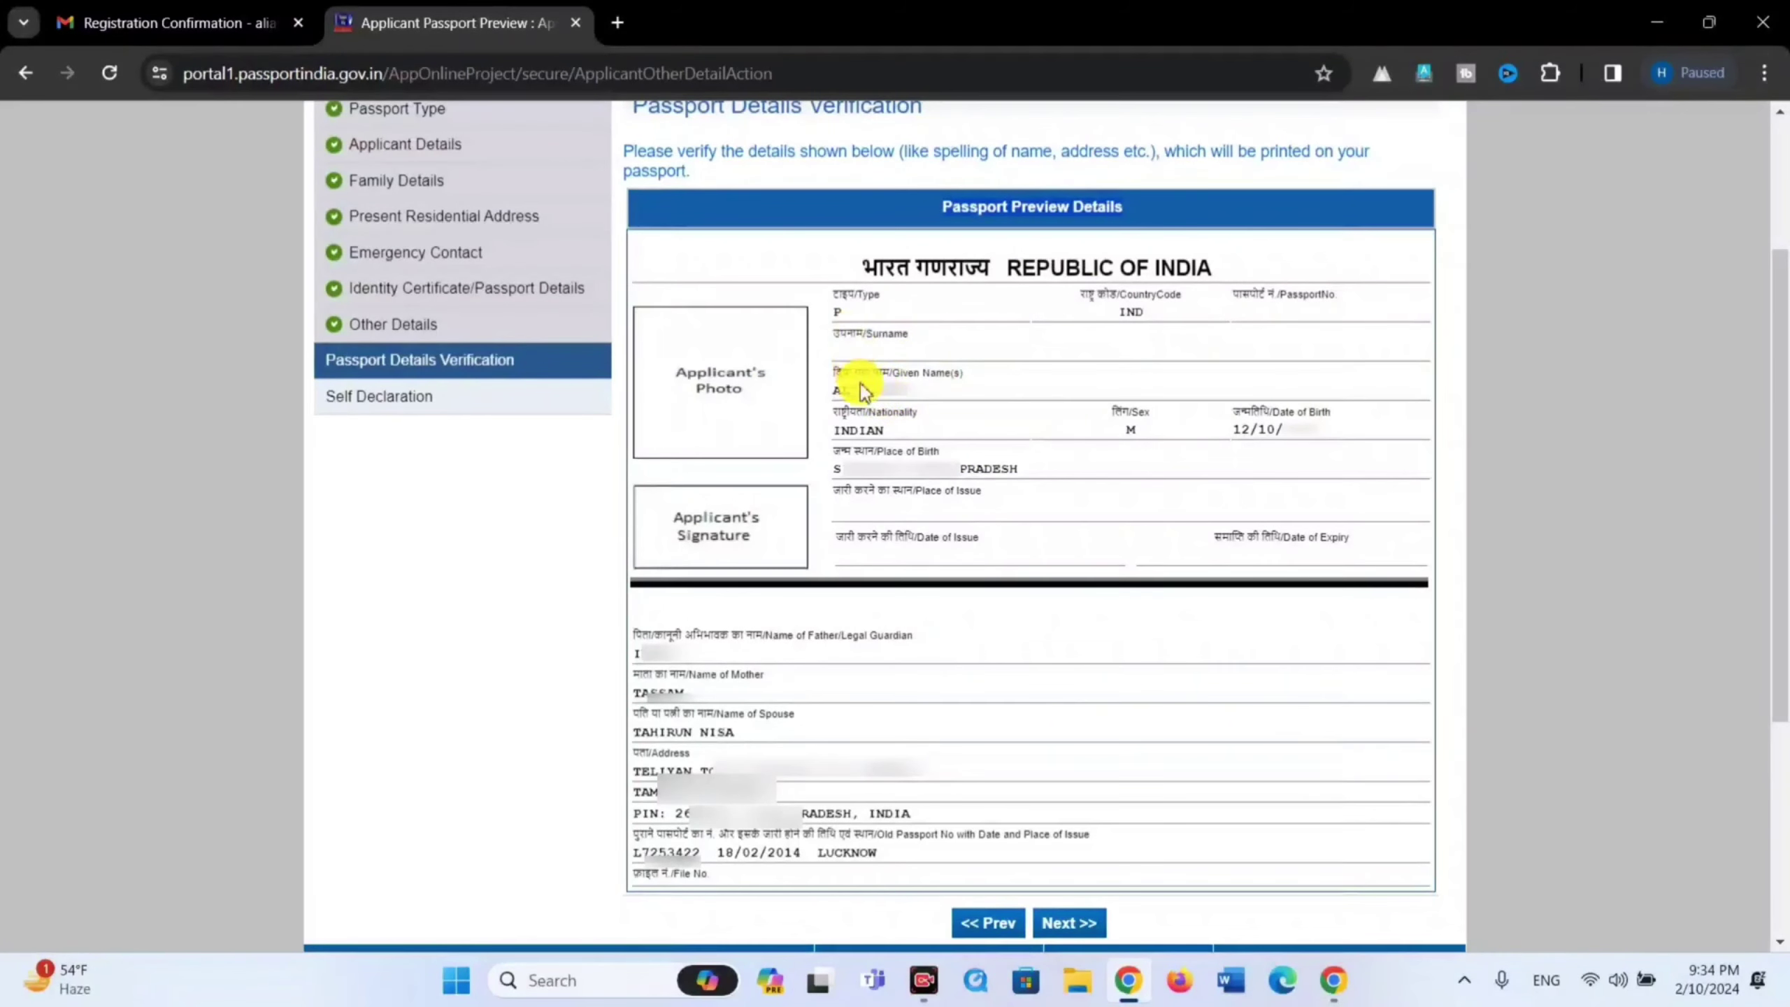
- Verify the personal, family, address and old passport details in the passport preview, and proceed to the self declaration
mouse_move(598, 241)
left_mouse_down()
mouse_move(903, 451)
mouse_move(1395, 539)
mouse_move(1403, 557)
left_mouse_up()
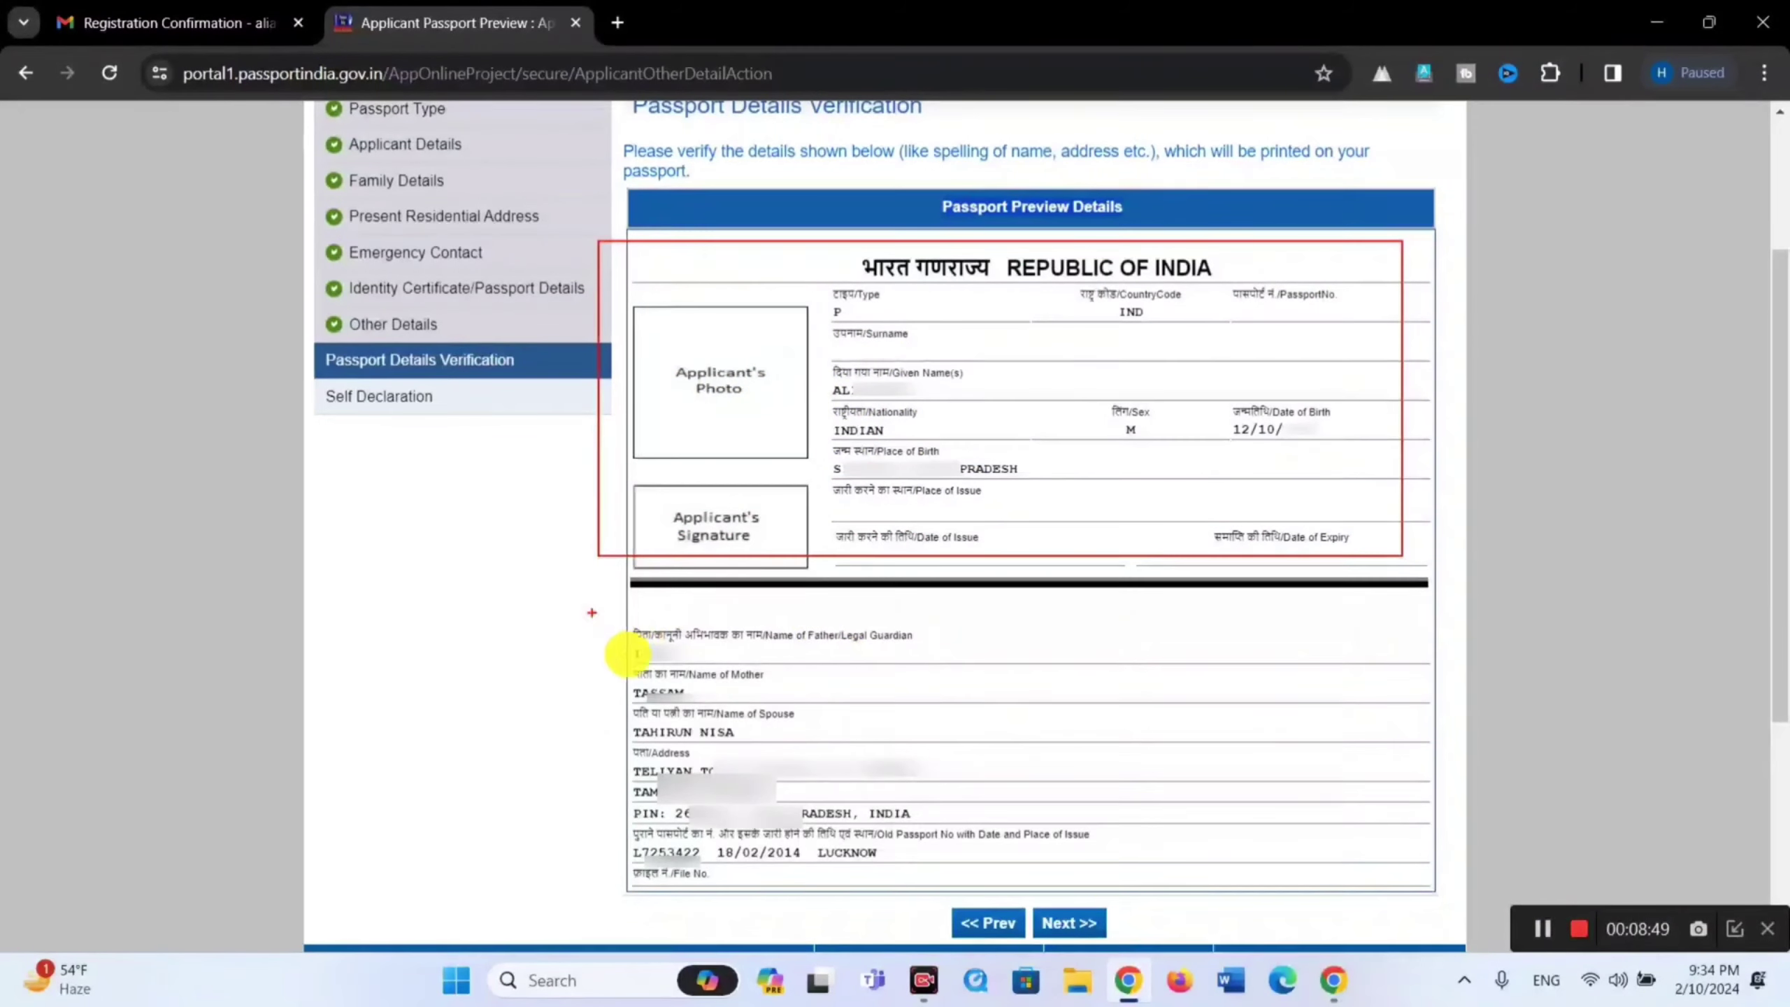
left_click_drag(592, 613, 1274, 874)
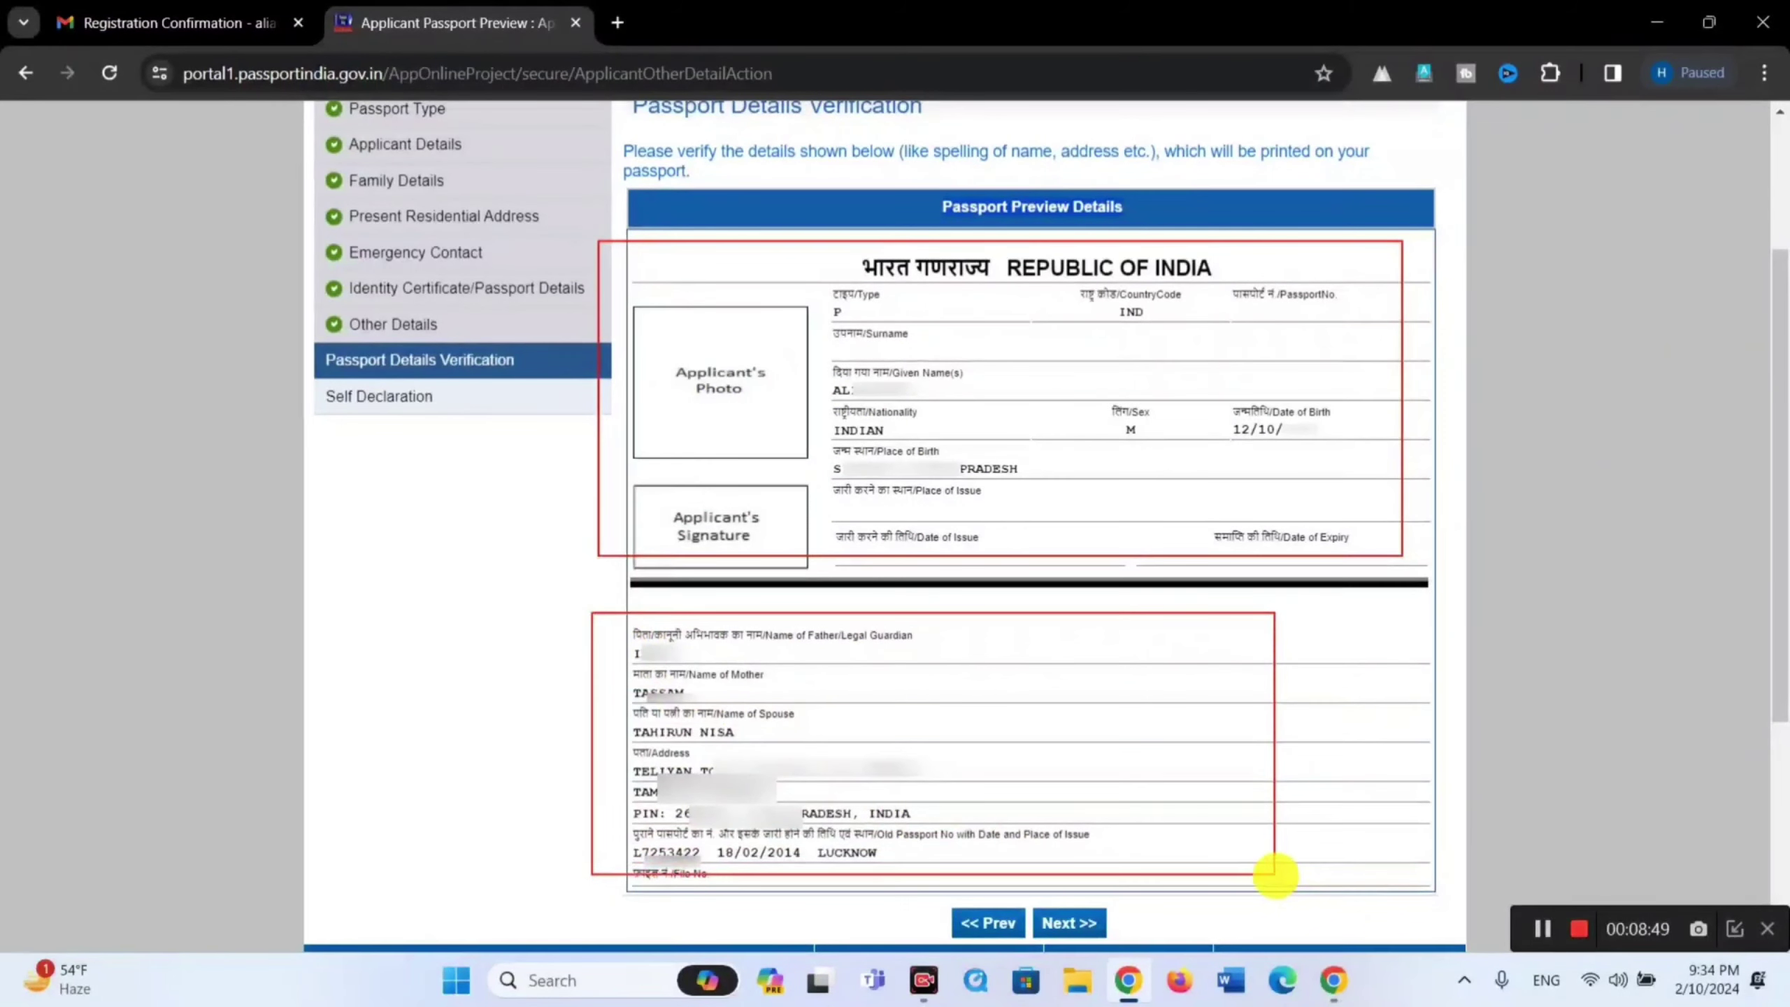
key("Escape")
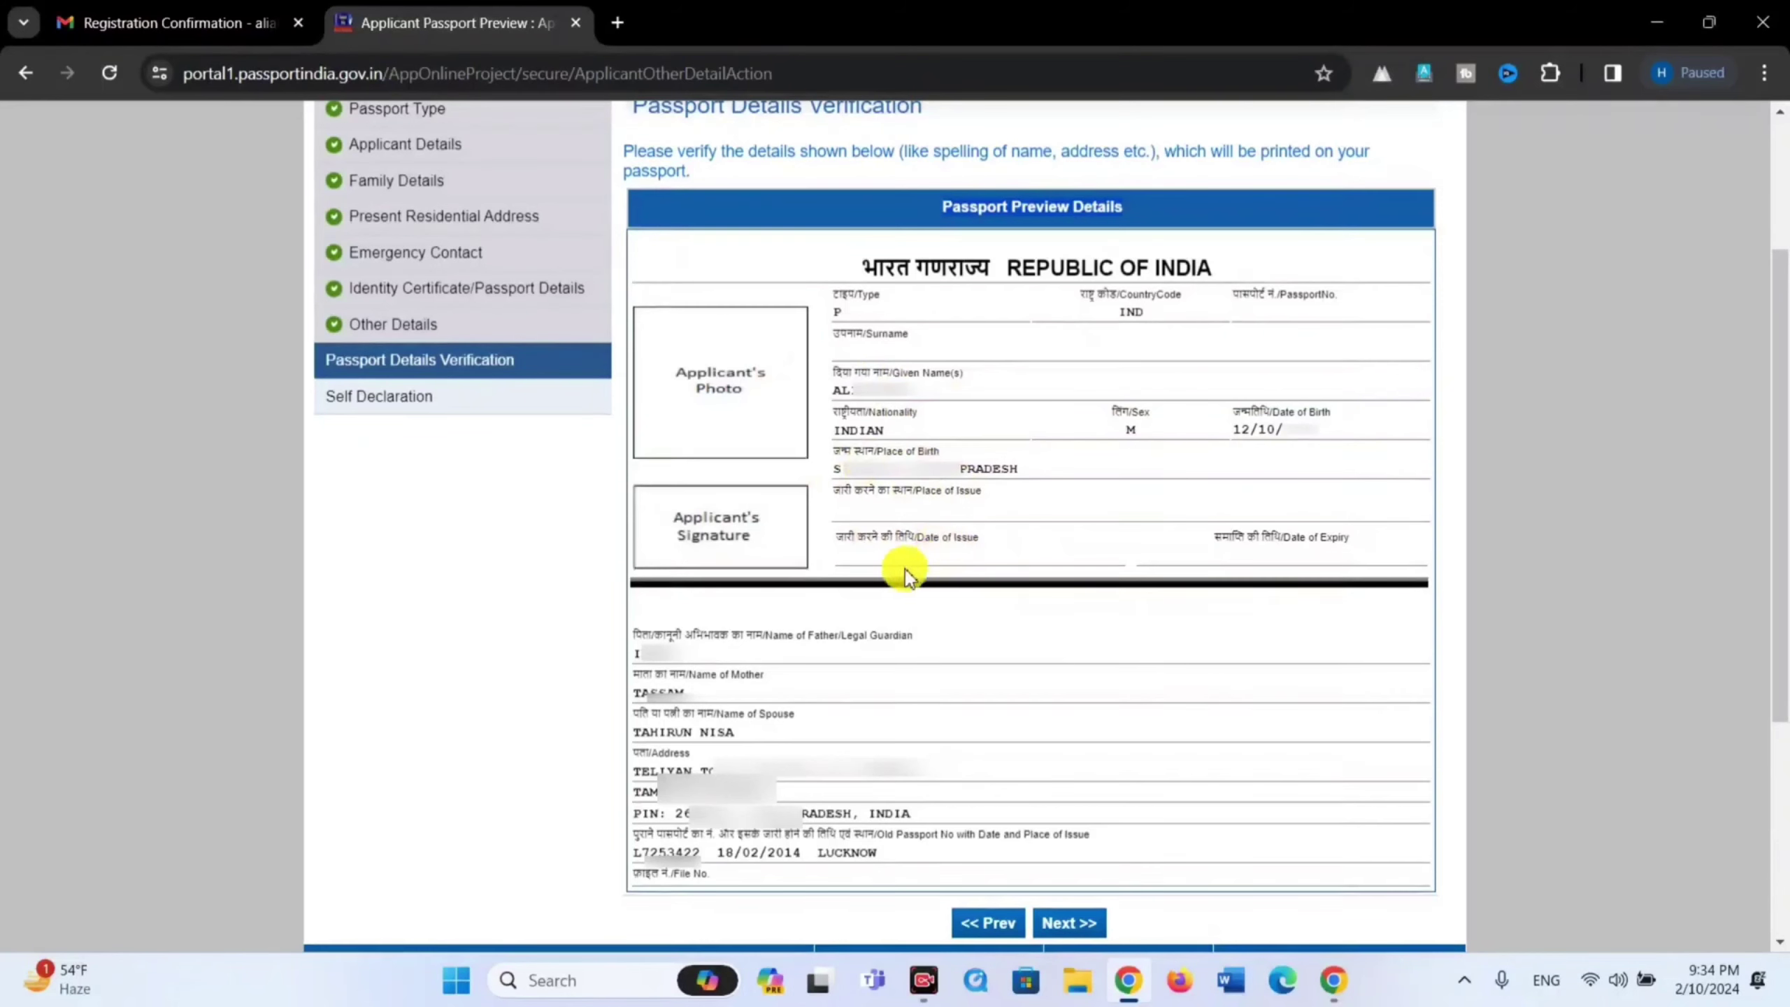
scroll(1133, 502, "down", 2)
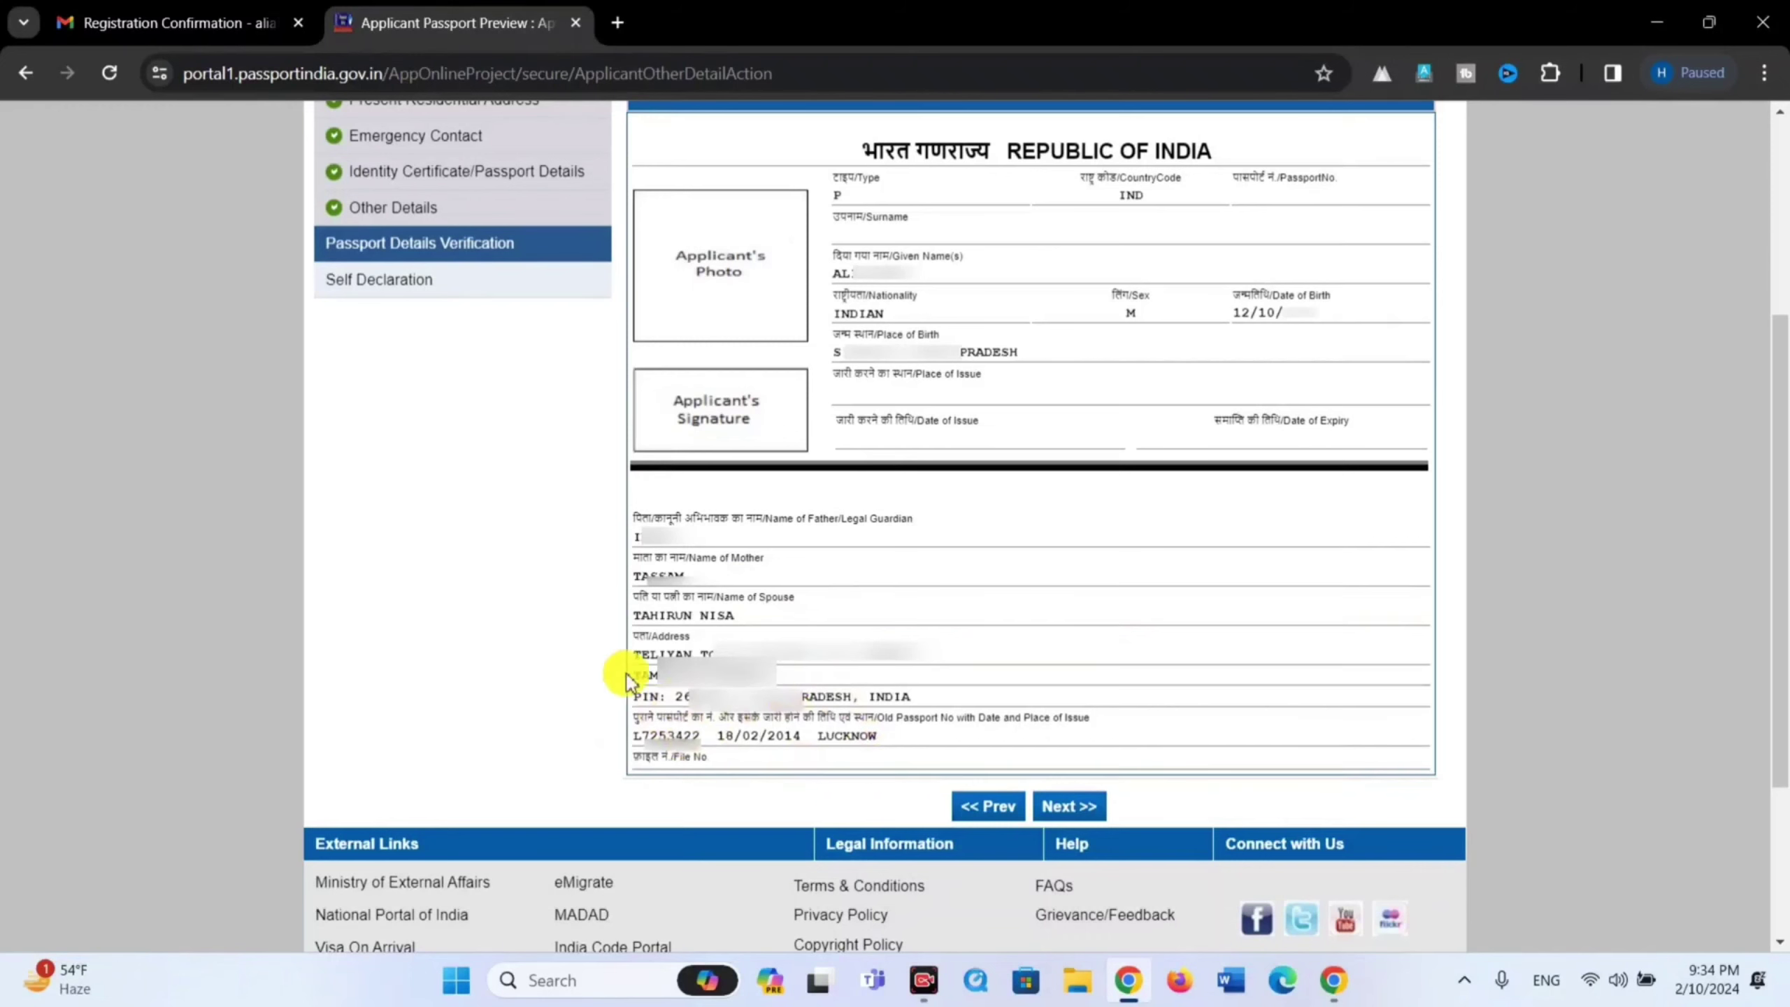
left_click(1070, 806)
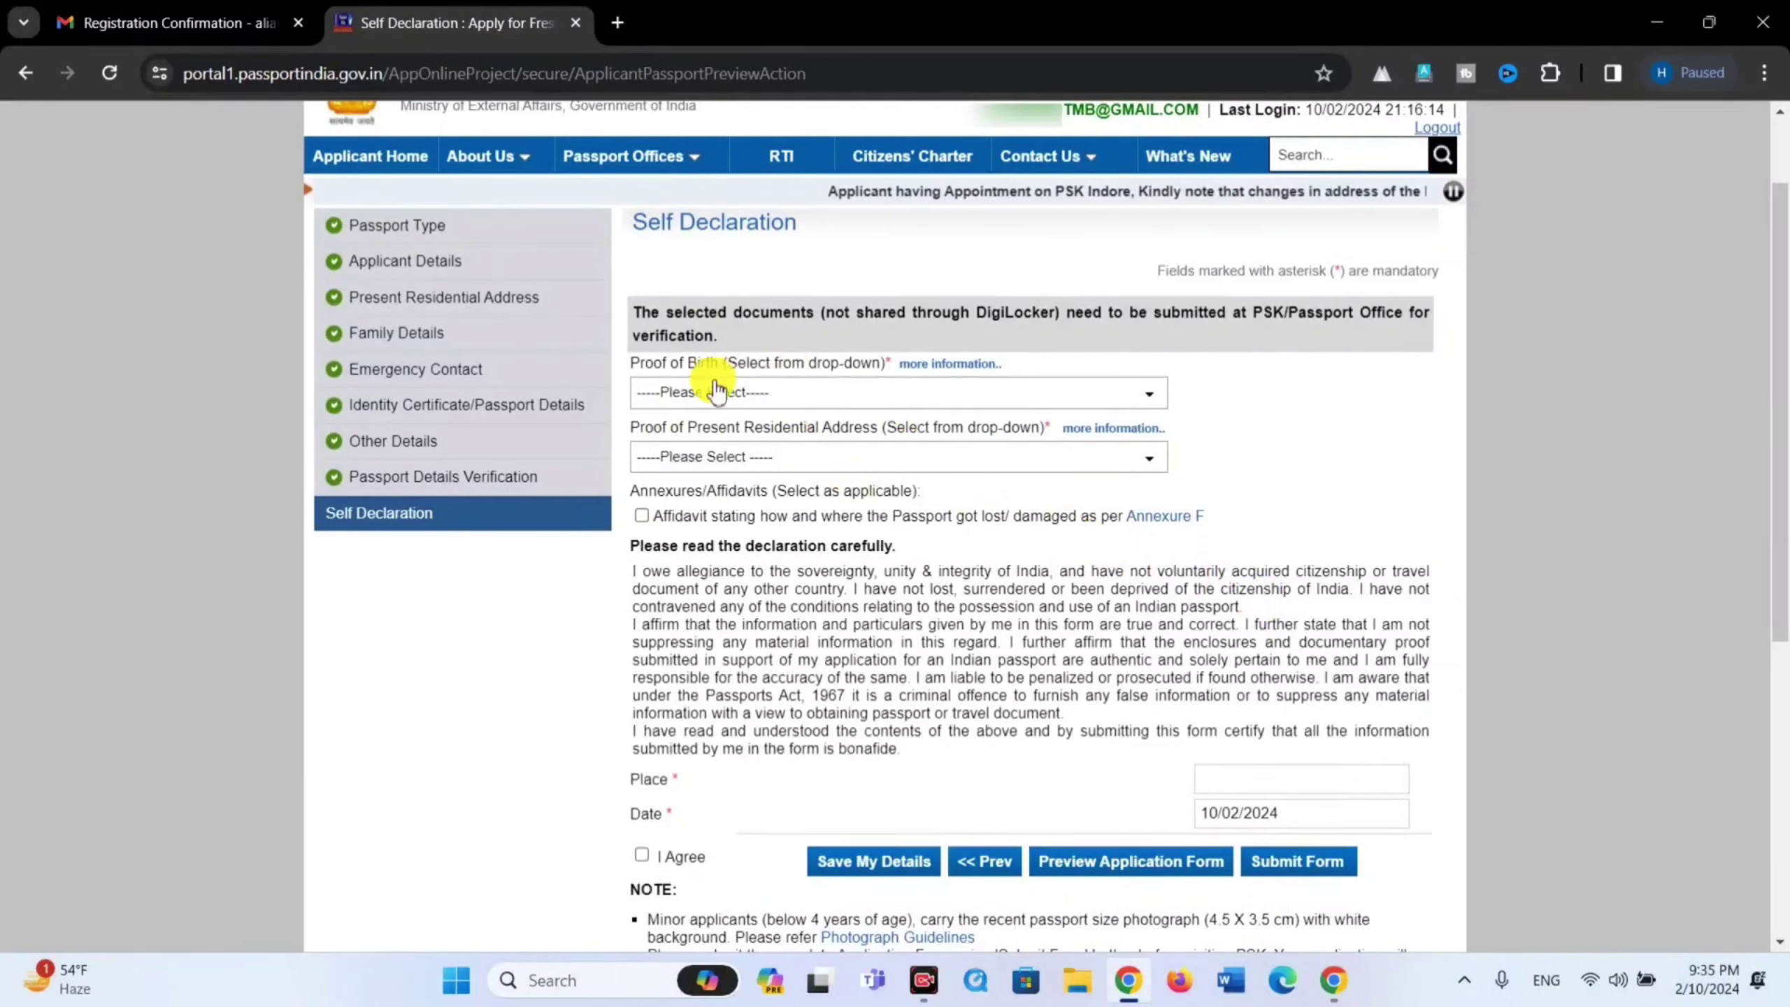
- Choose "PAN Card issued by the Income Tax Department" as the proof of birth in the self declaration
left_click(744, 396)
left_click(744, 396)
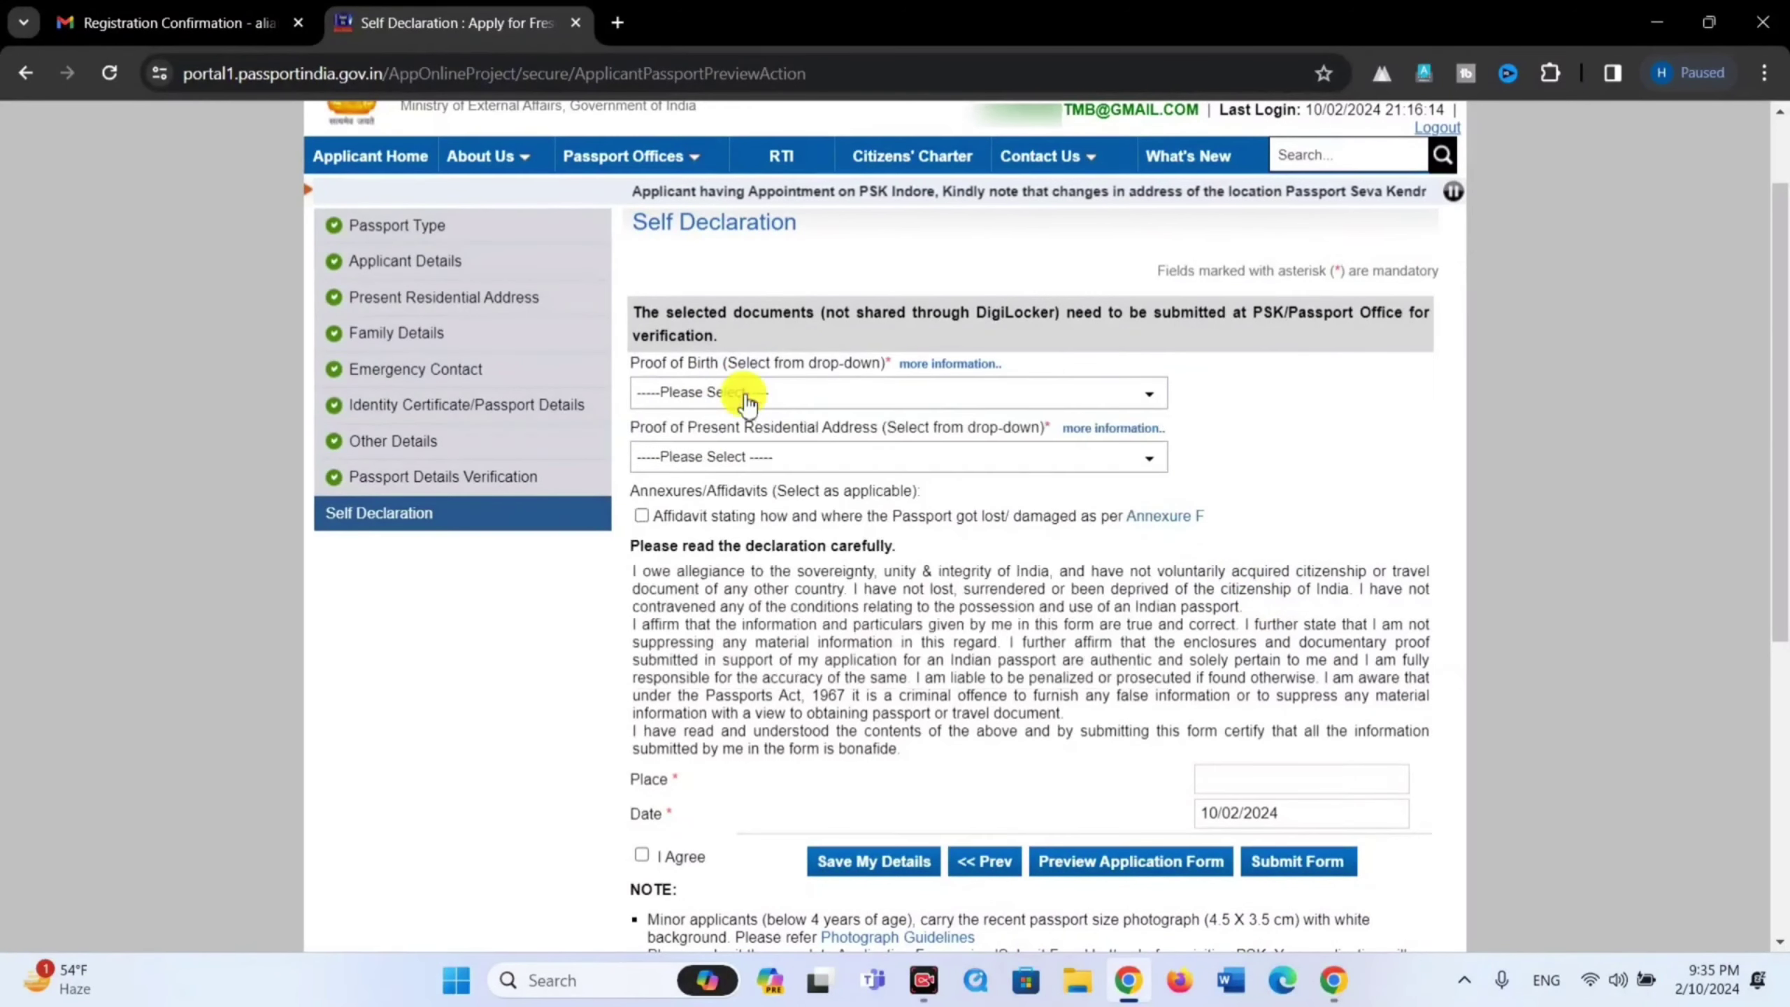
left_click(745, 396)
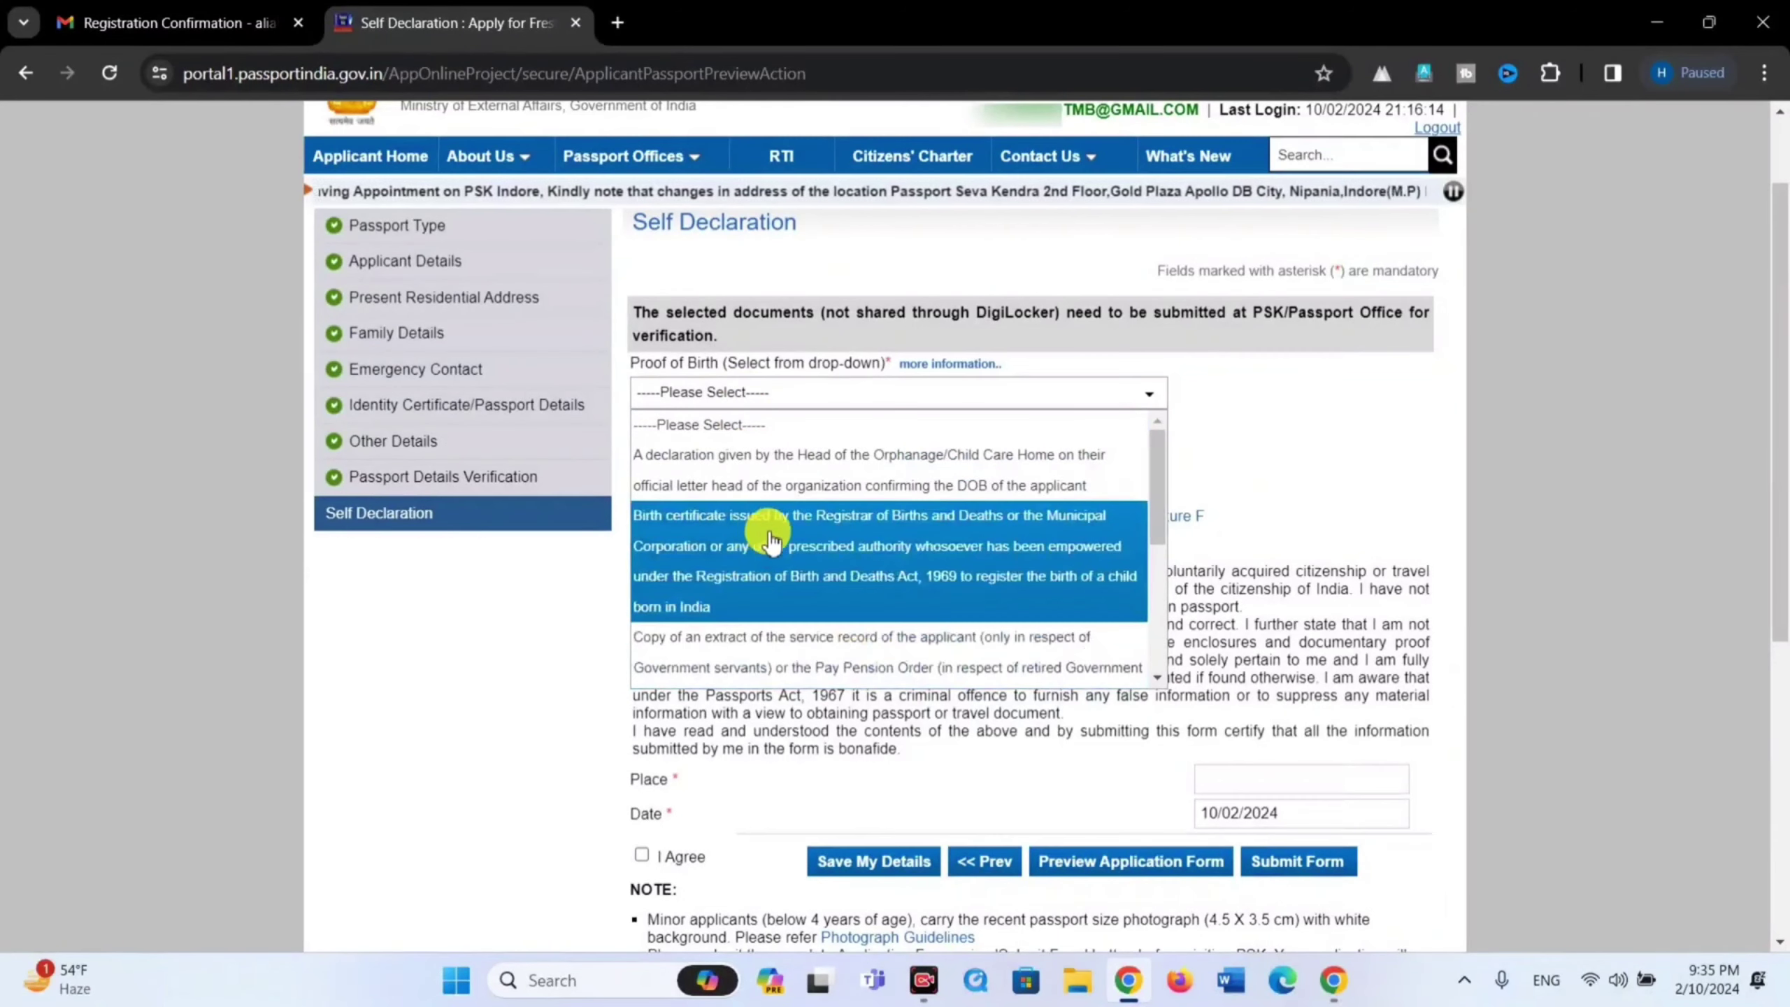
key("Up")
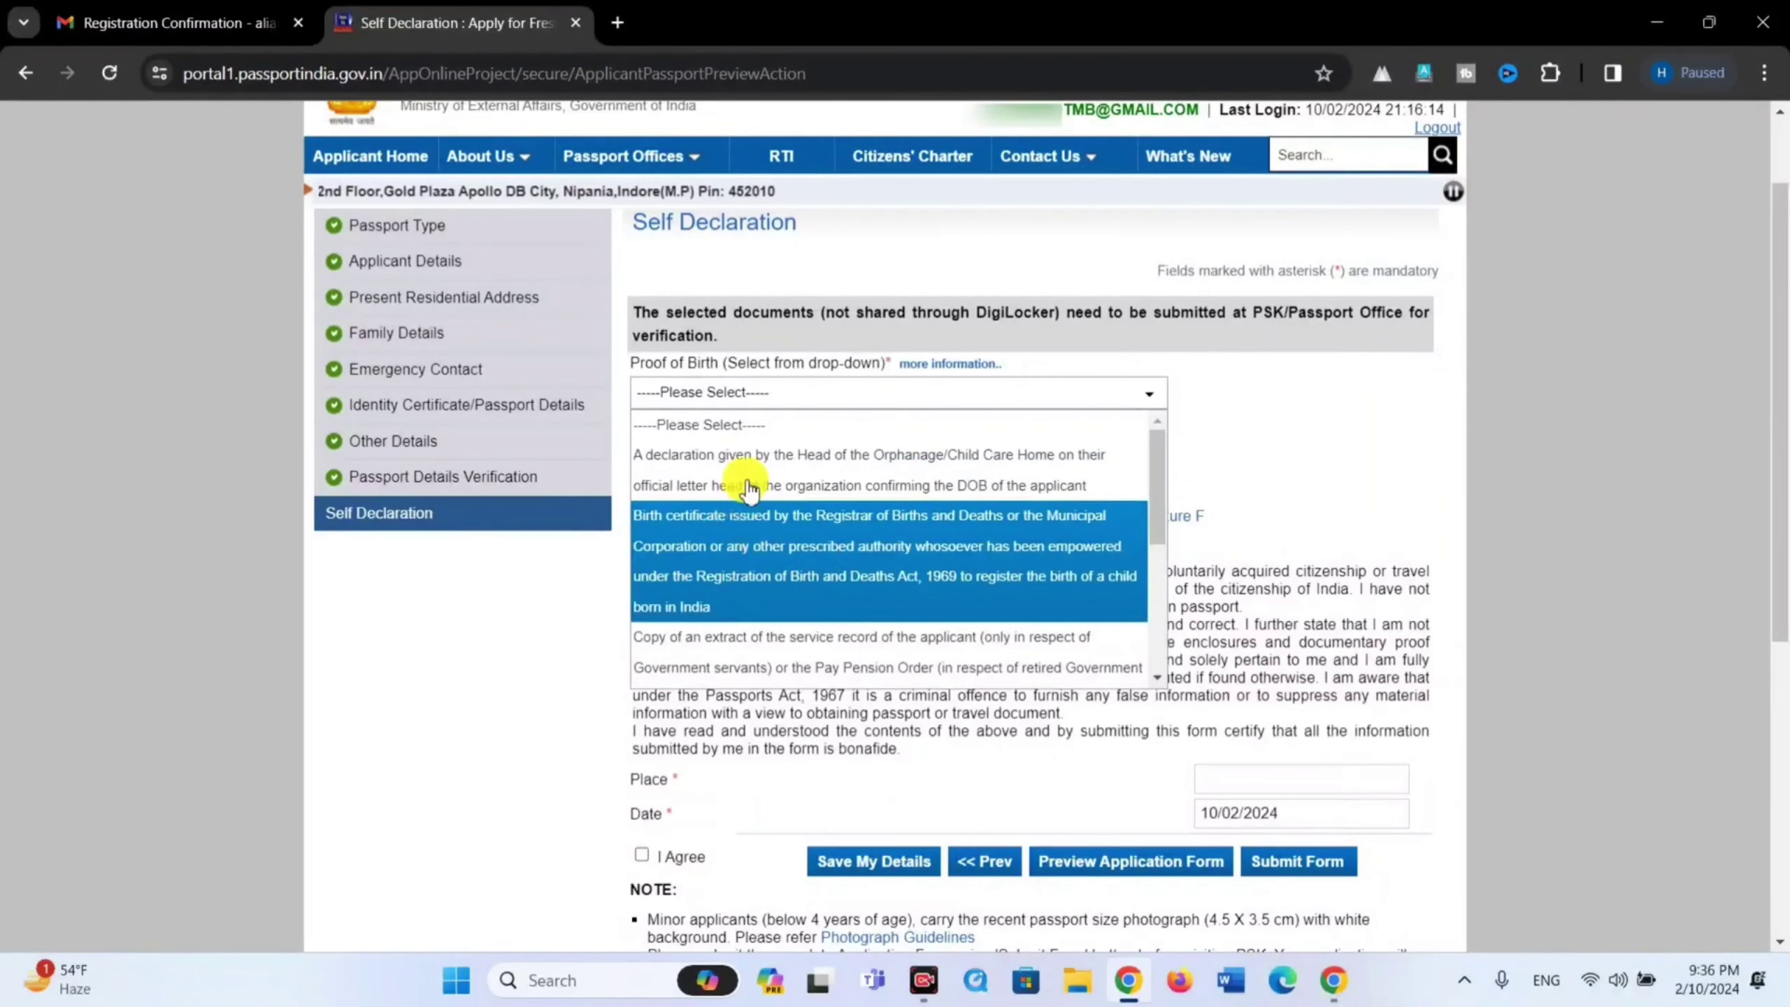
left_click(763, 408)
left_click(744, 392)
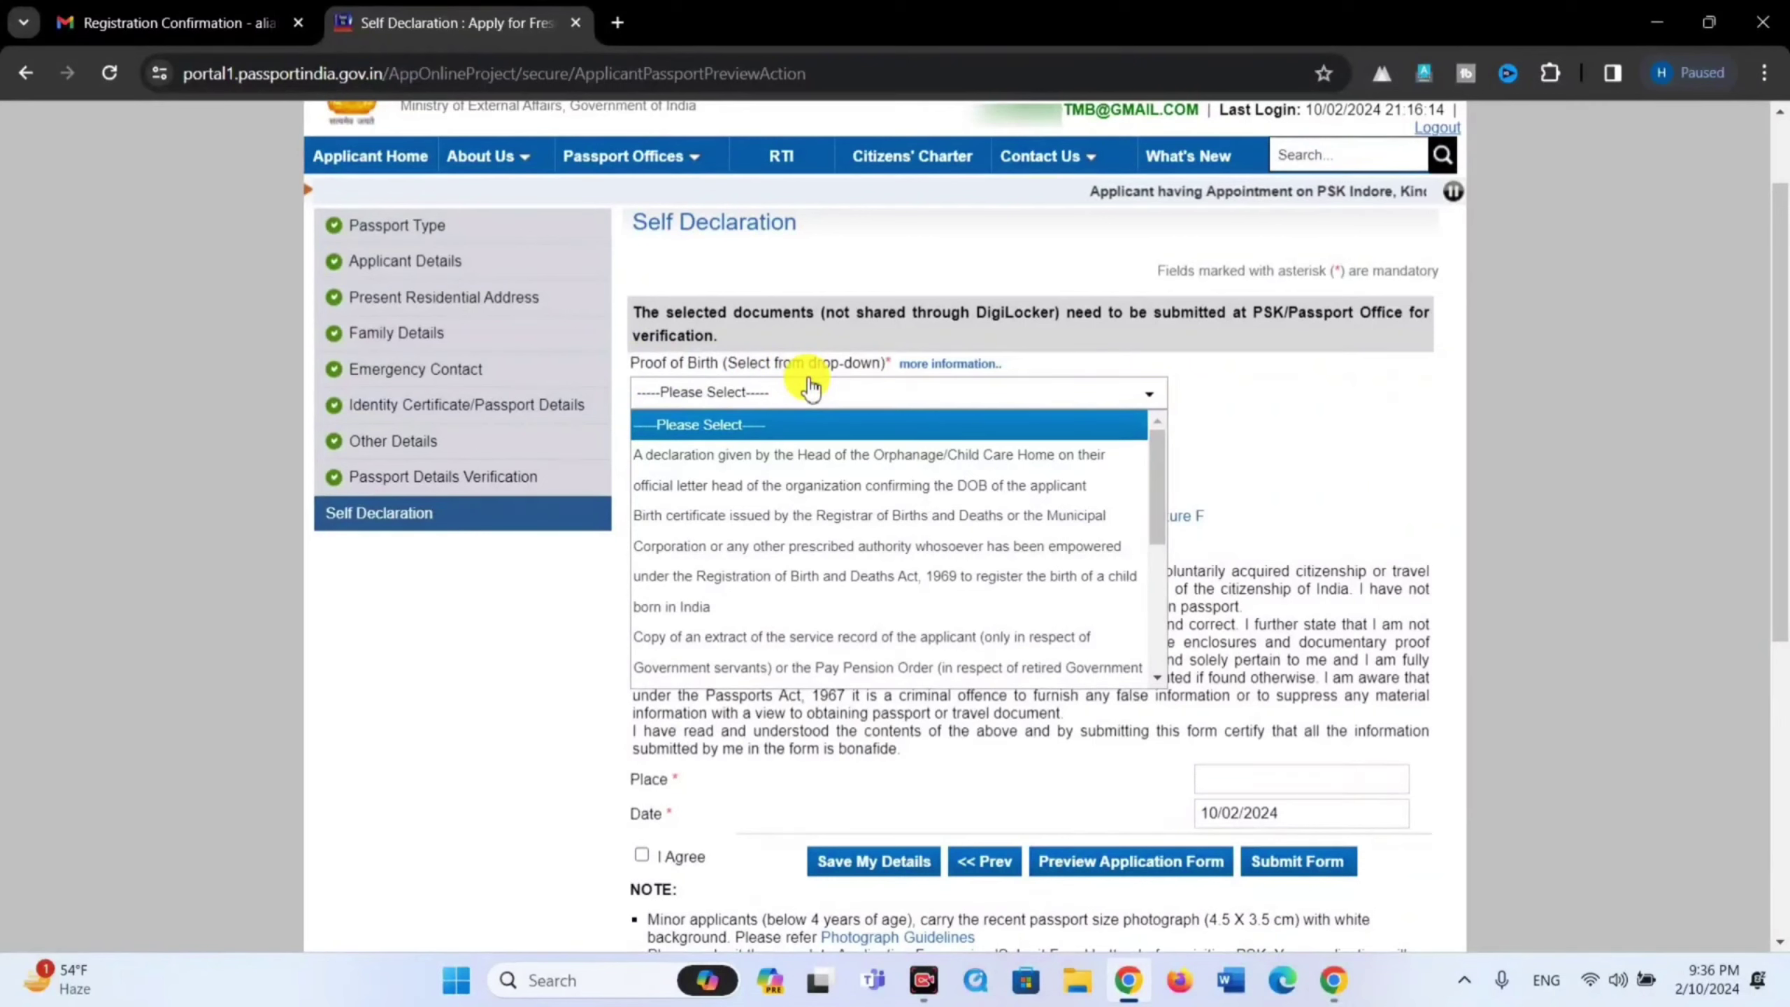
left_click(775, 392)
left_click(757, 392)
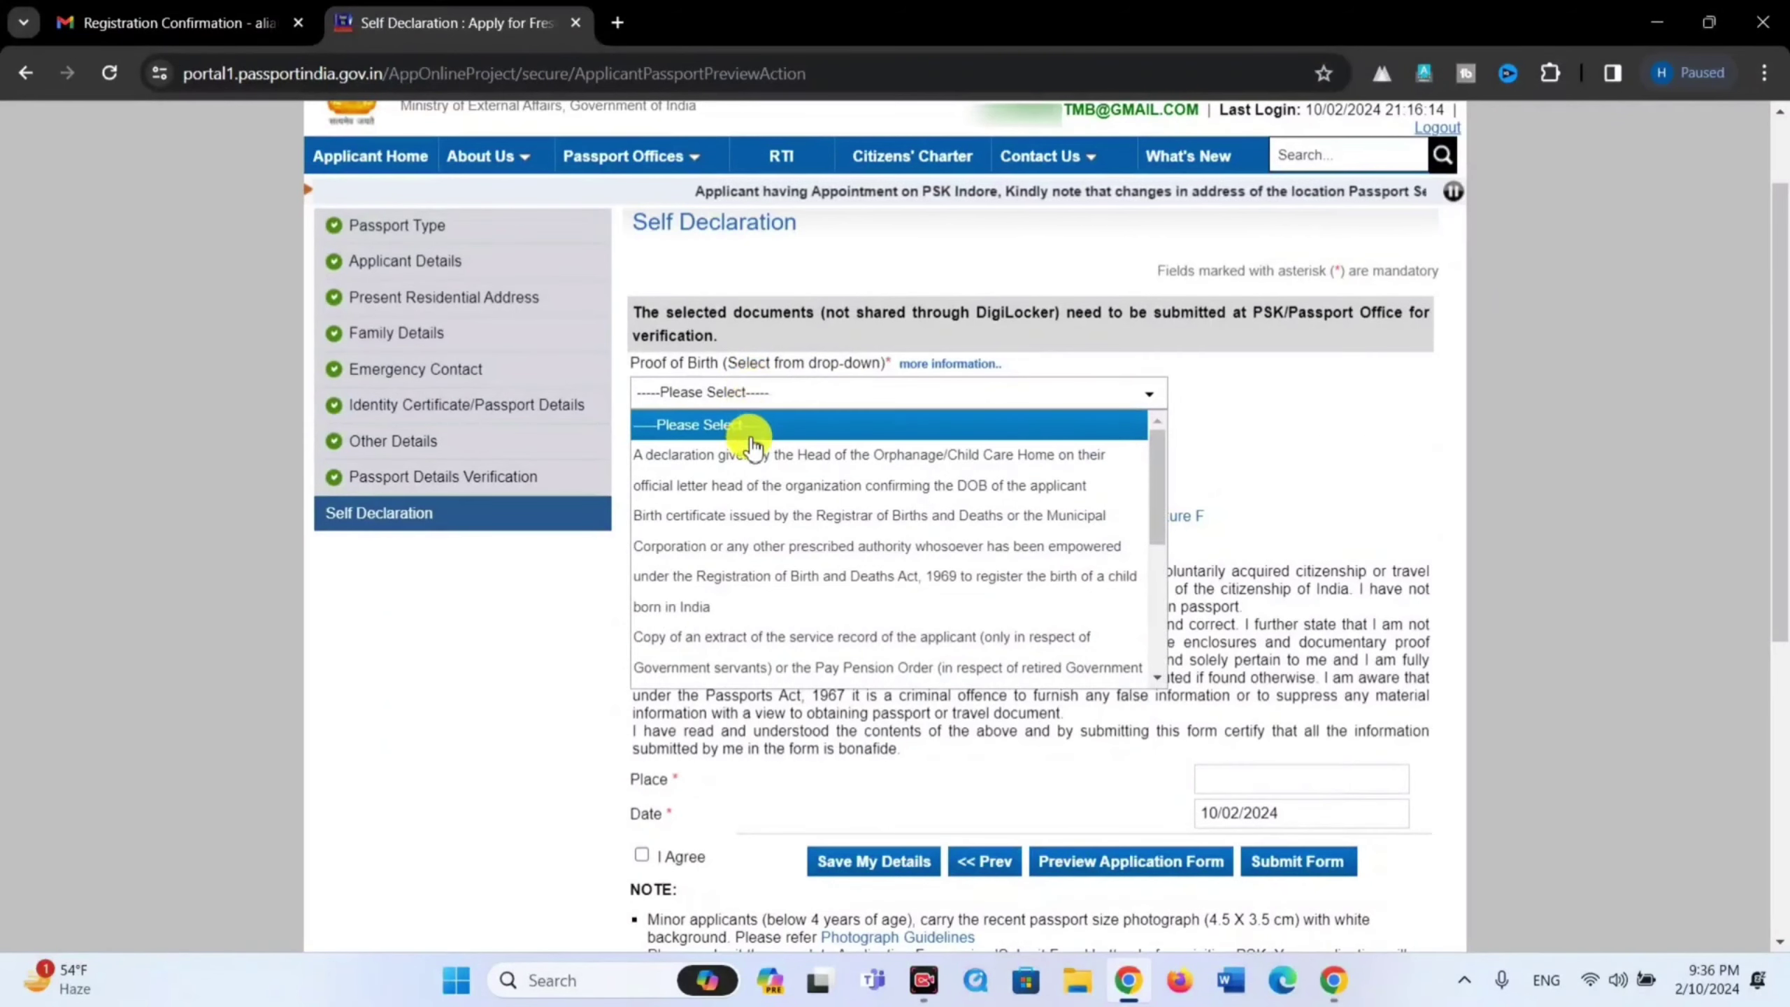
scroll(778, 522, "down", 3)
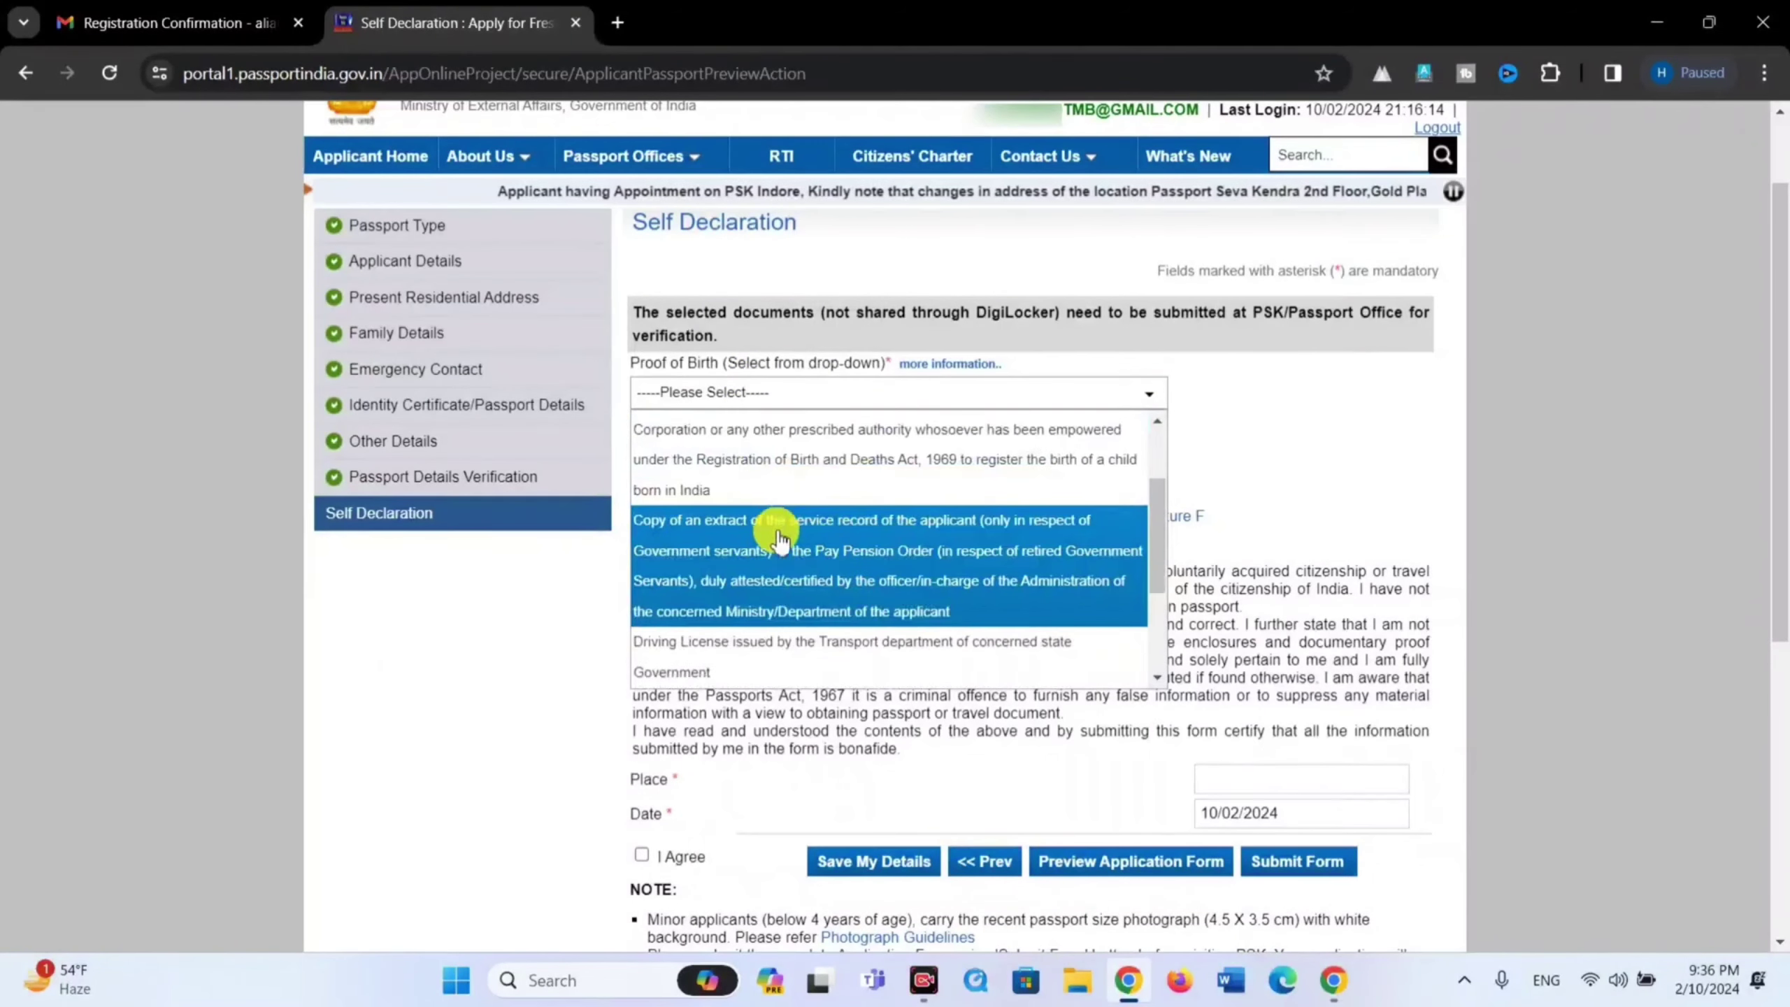
left_click(775, 617)
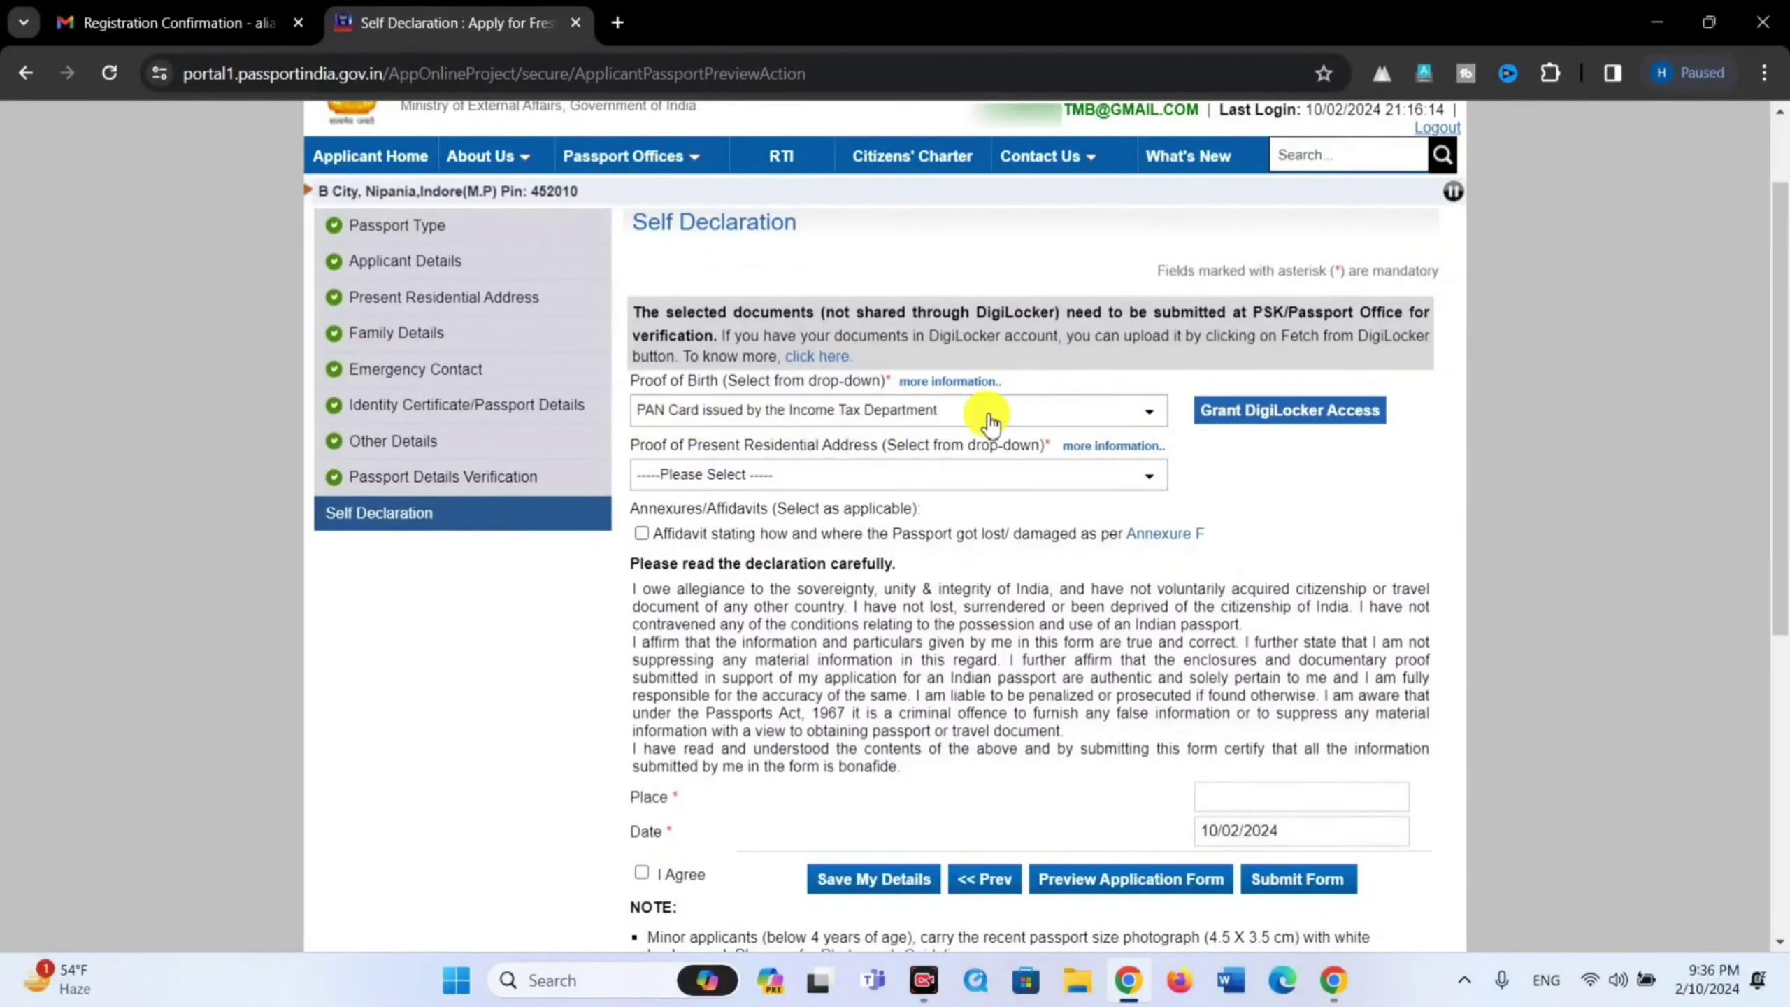
- Choose Aadhaar Card (Address Proof) as proof of present residential address and agree to the declaration
left_click(903, 477)
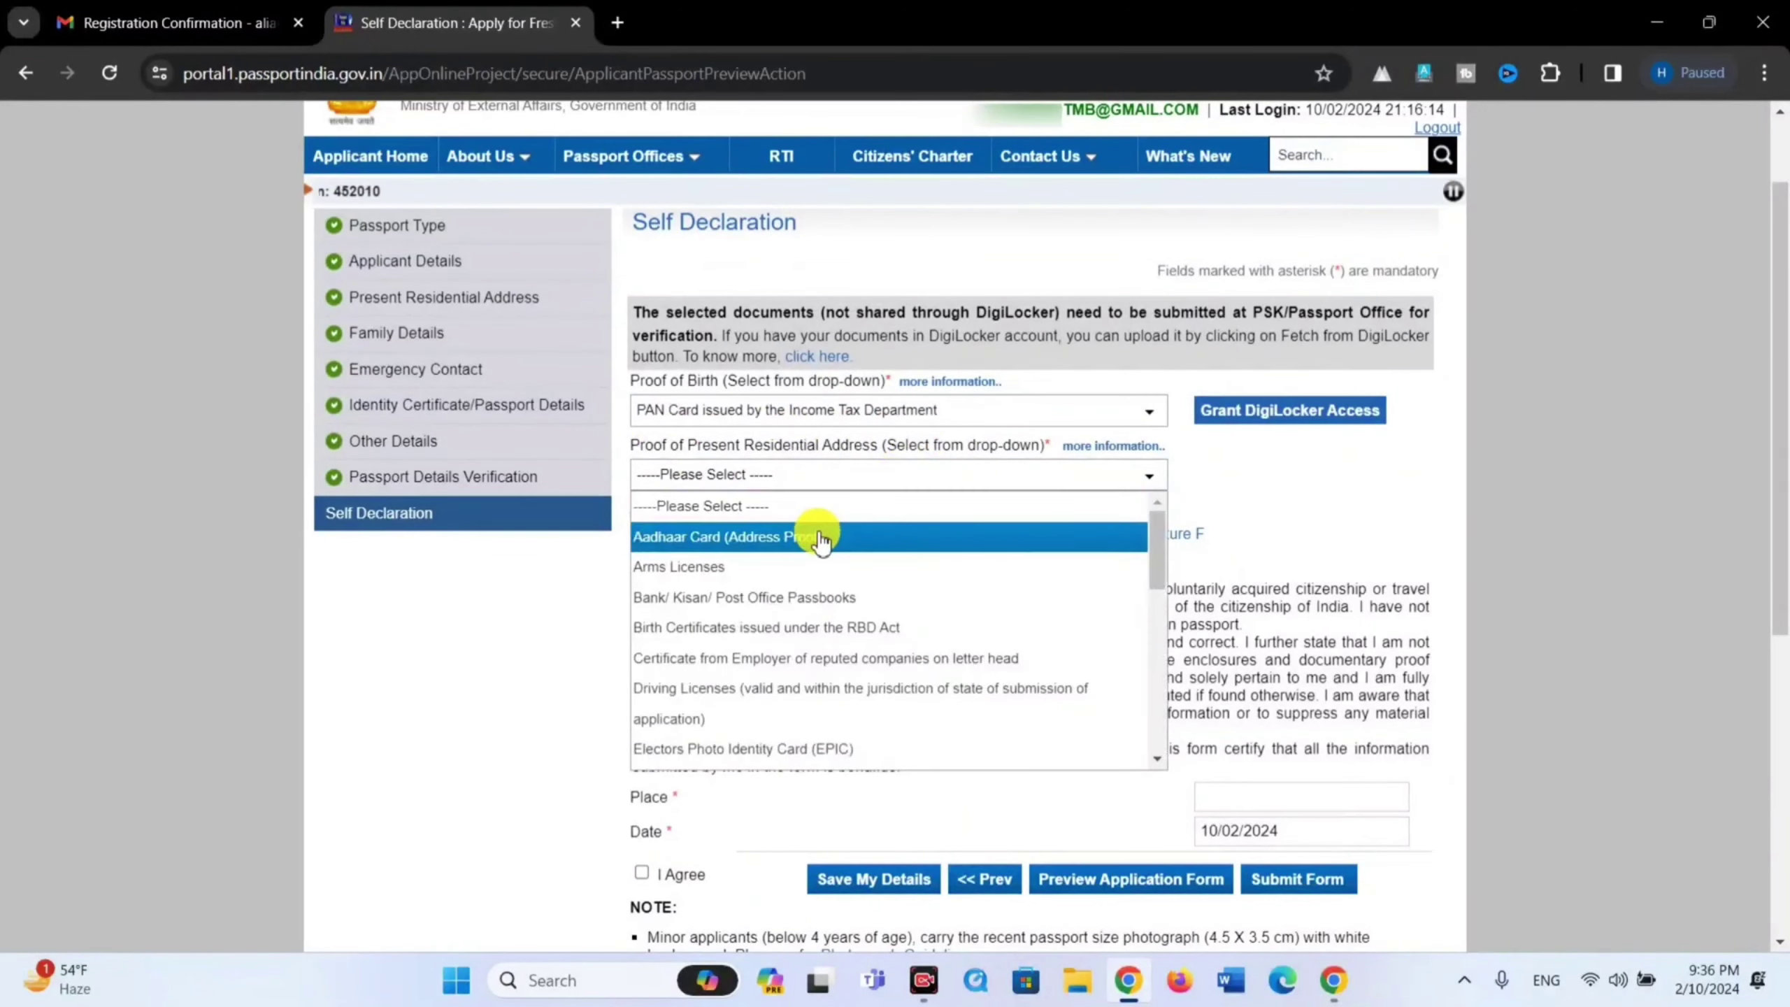
left_click(819, 531)
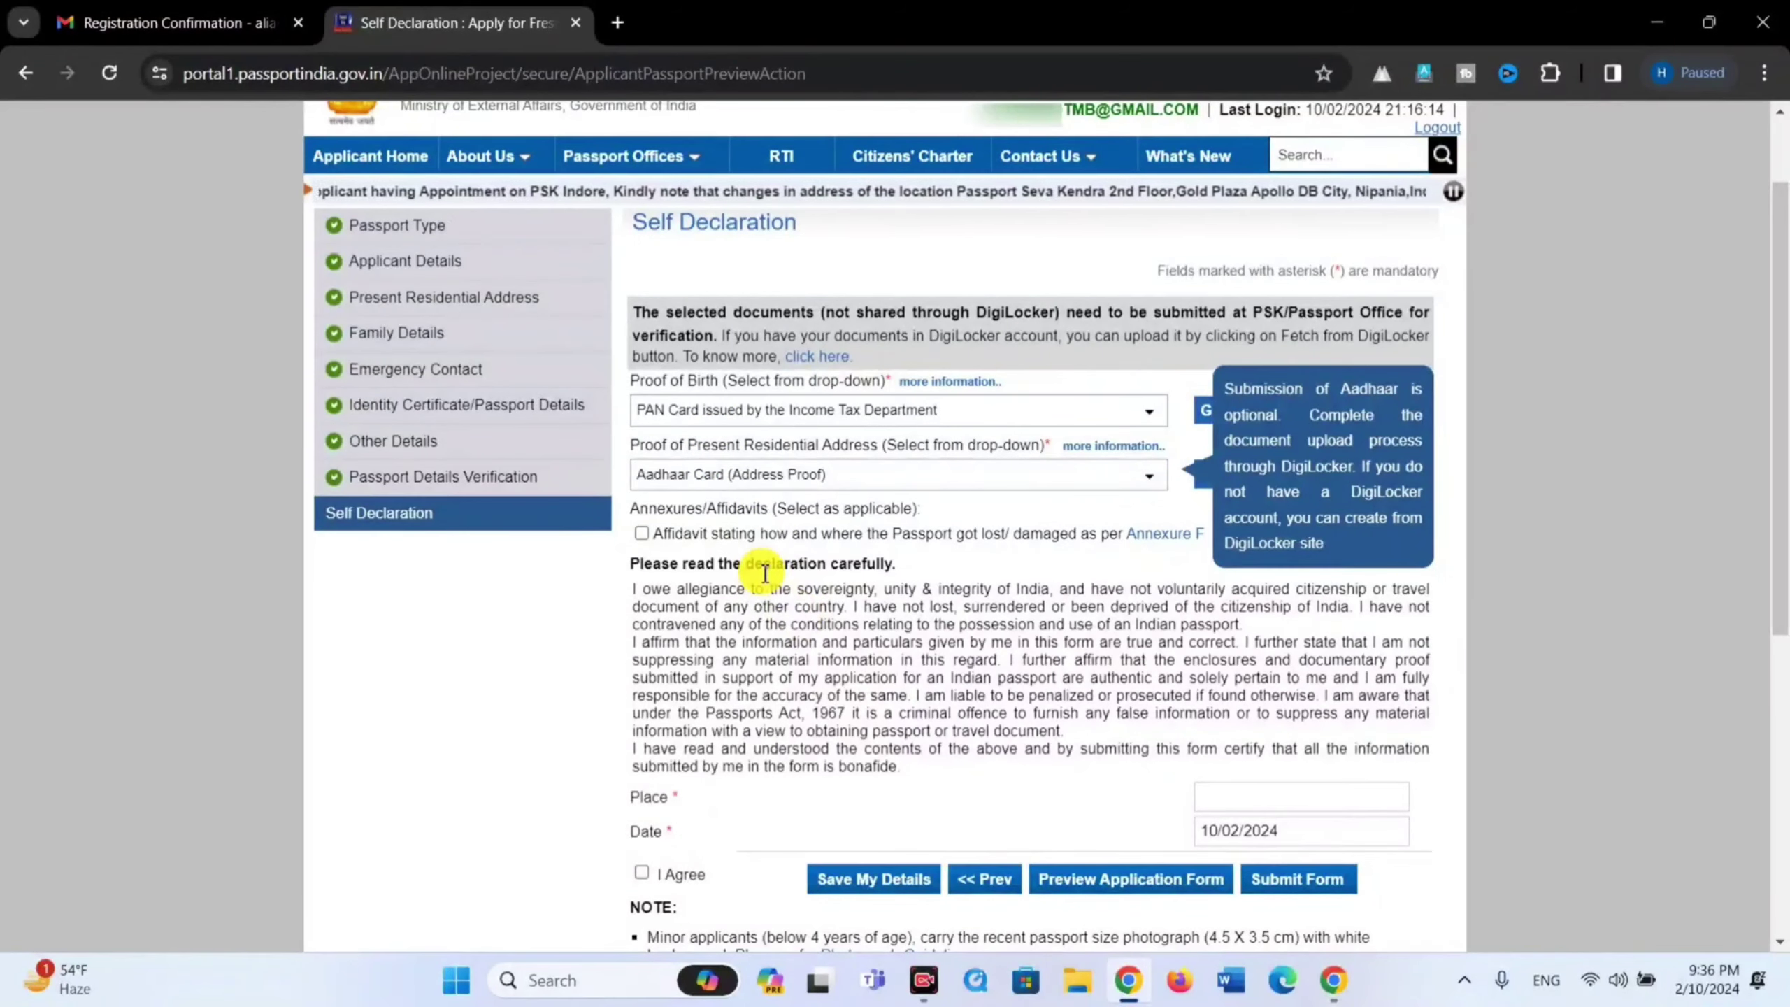
scroll(845, 641, "down", 3)
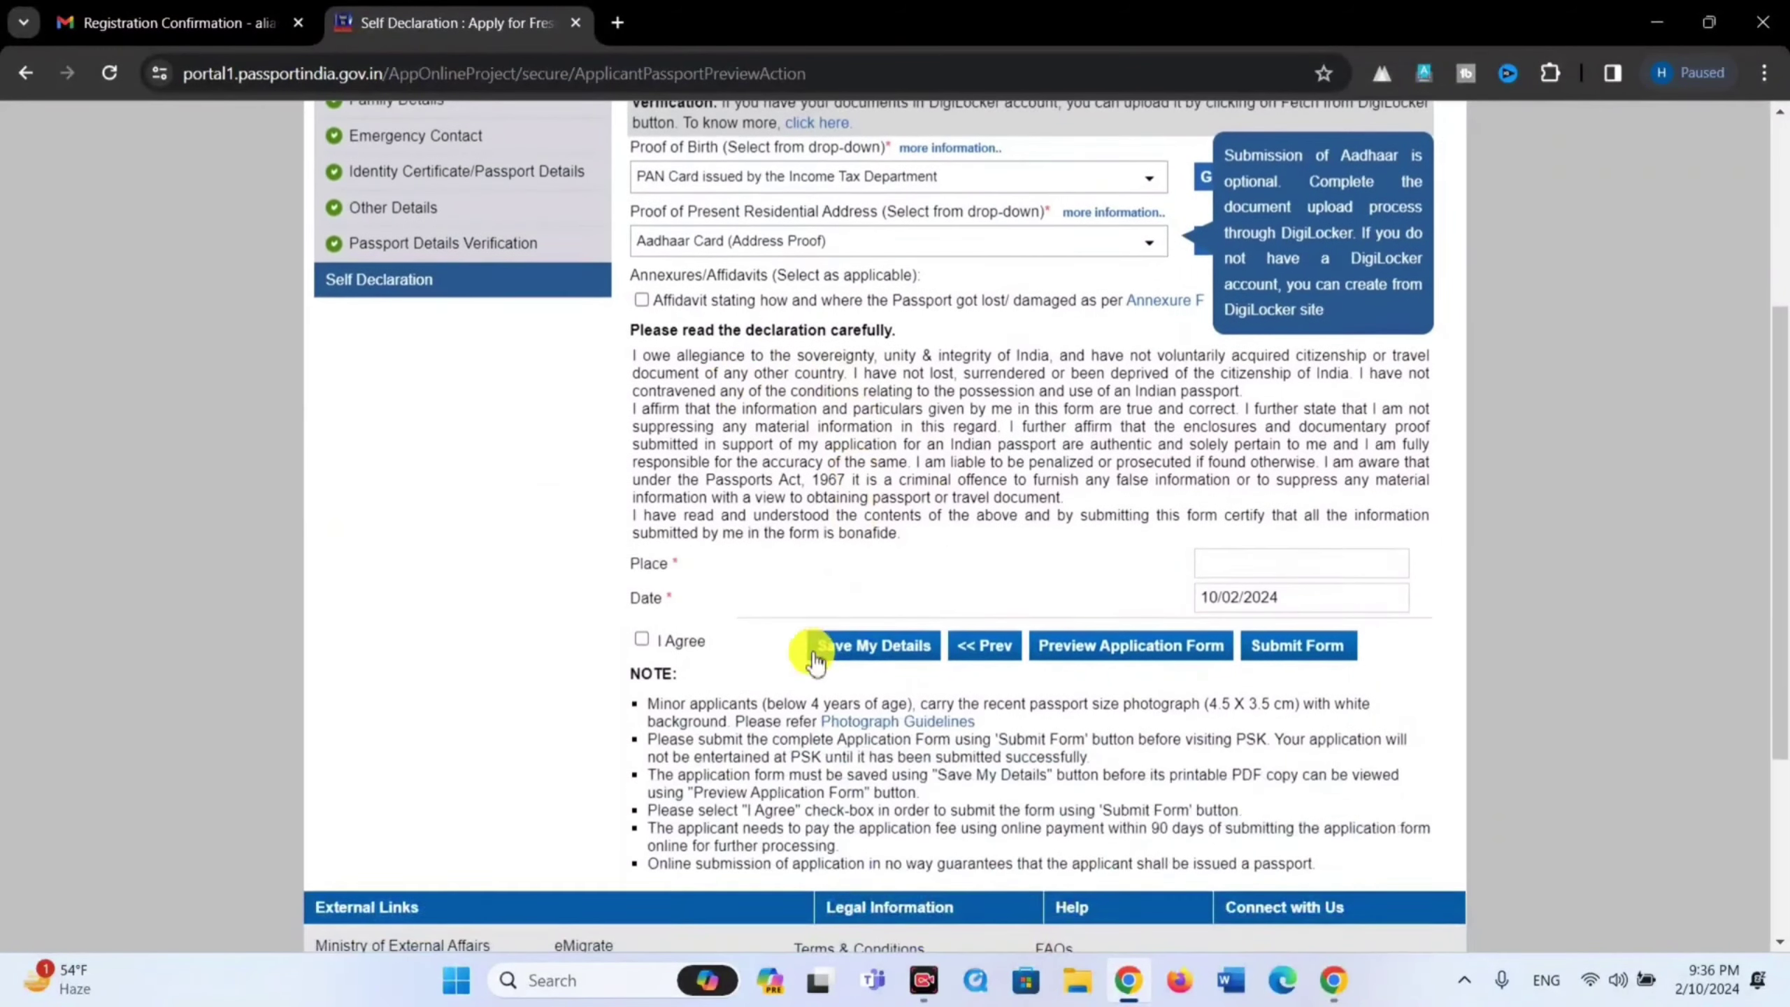
scroll(747, 553, "up", 3)
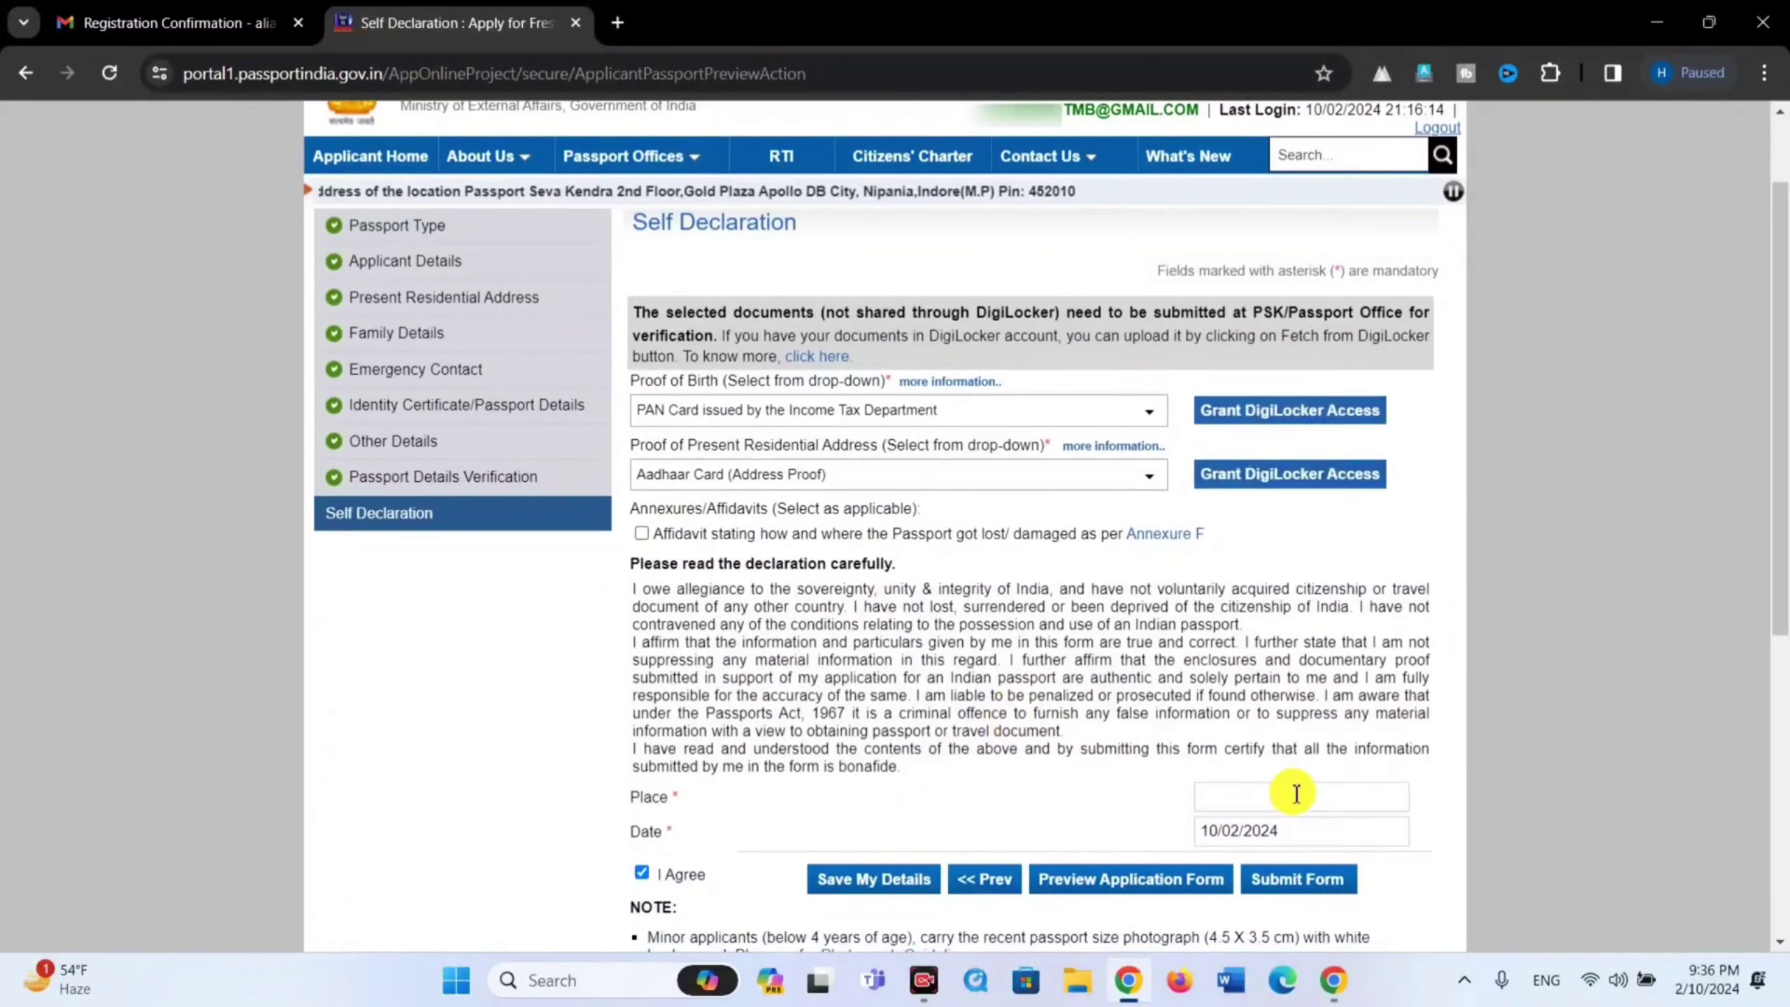
- Include the lost/damaged passport affidavit, read through the Annexure F specimen declaration, and return to the self declaration form
left_click(1295, 793)
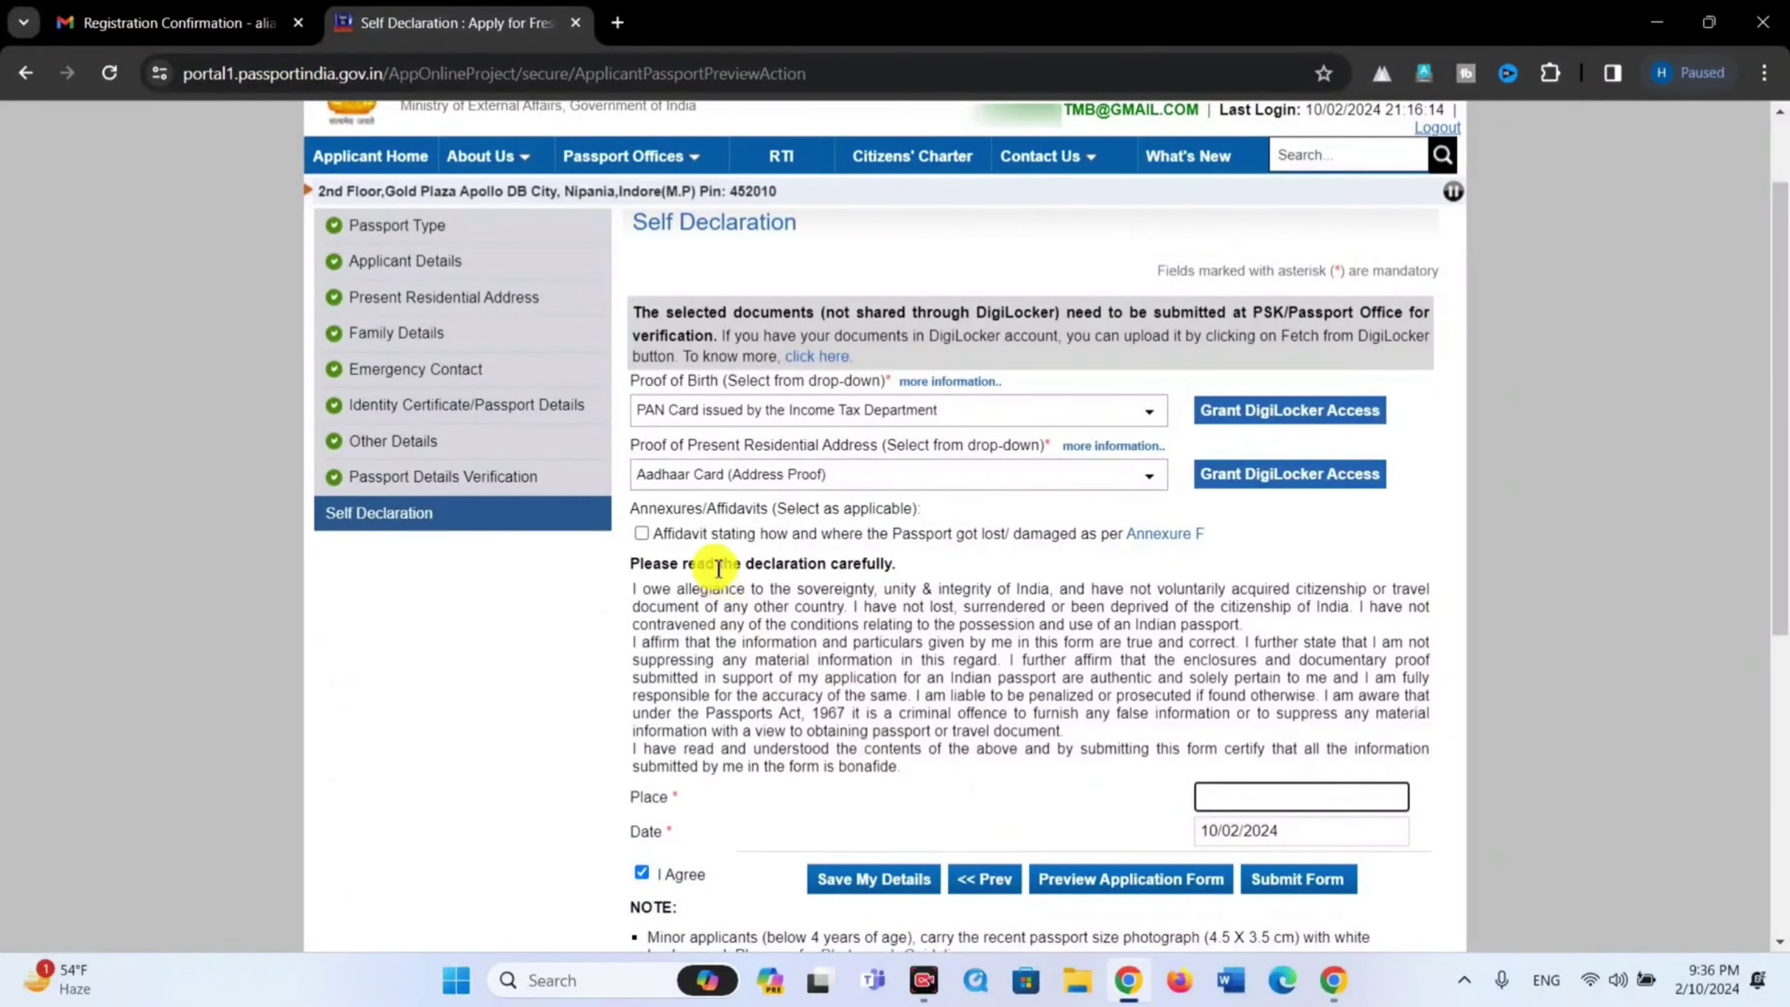
left_click(642, 534)
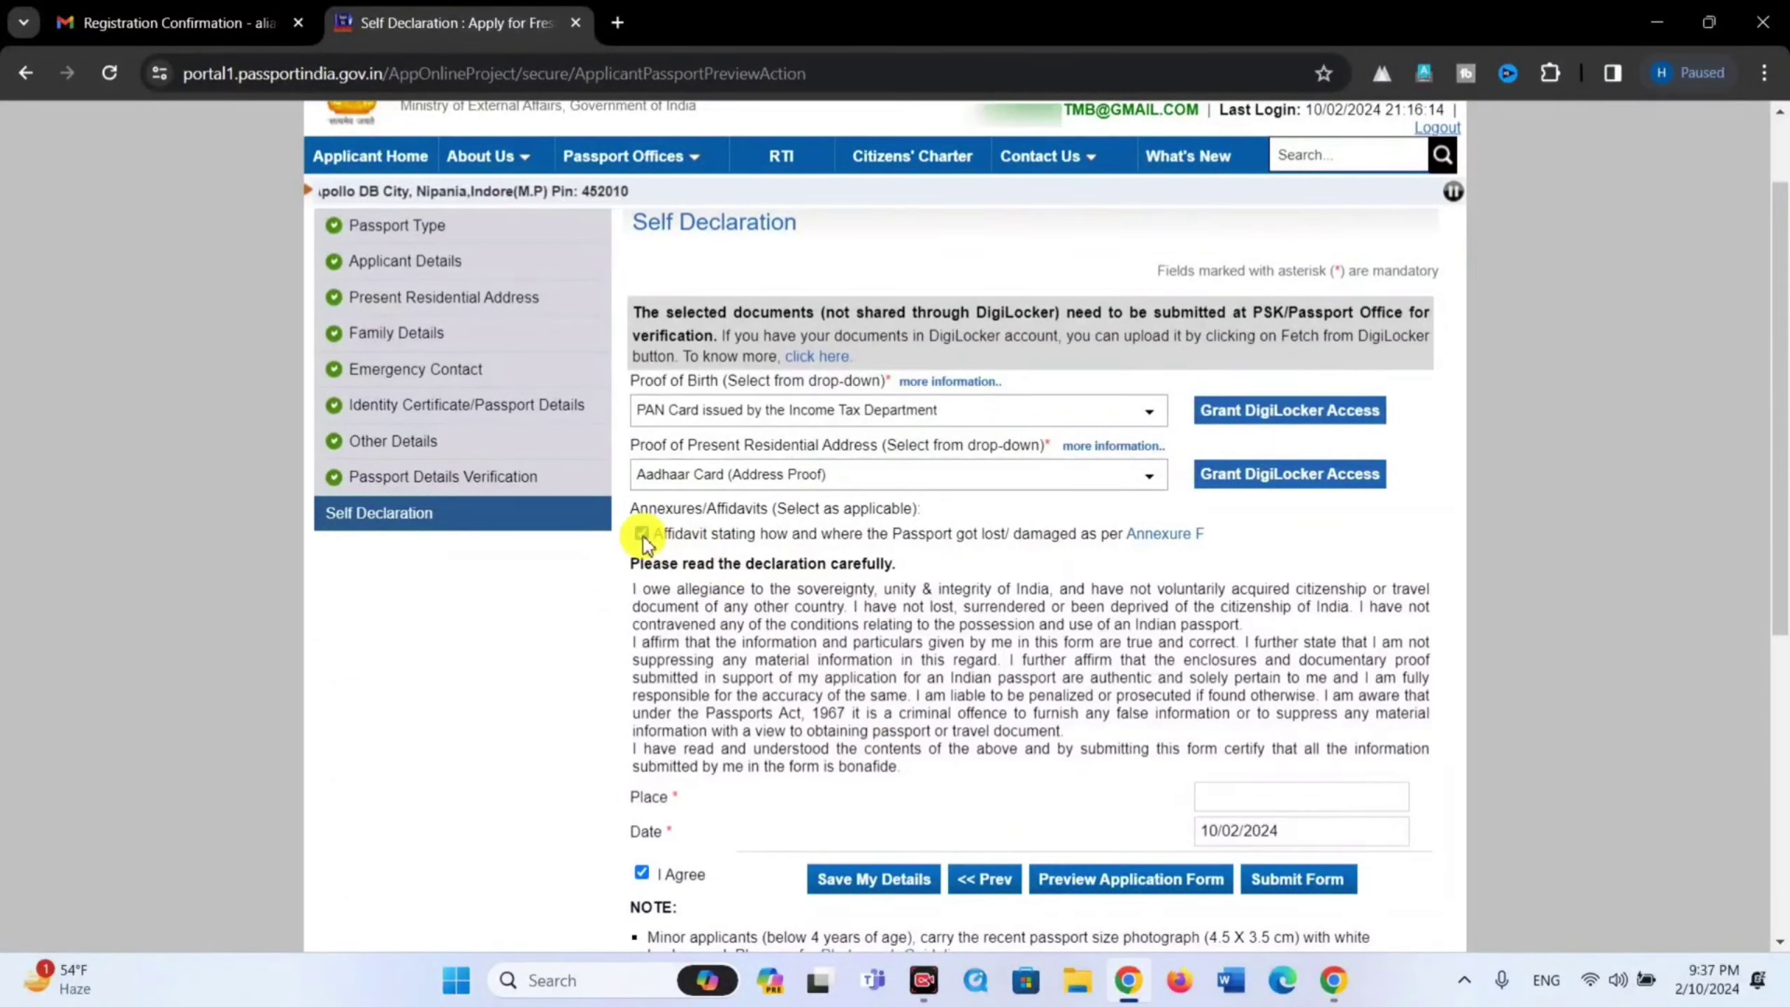
left_click(1173, 536)
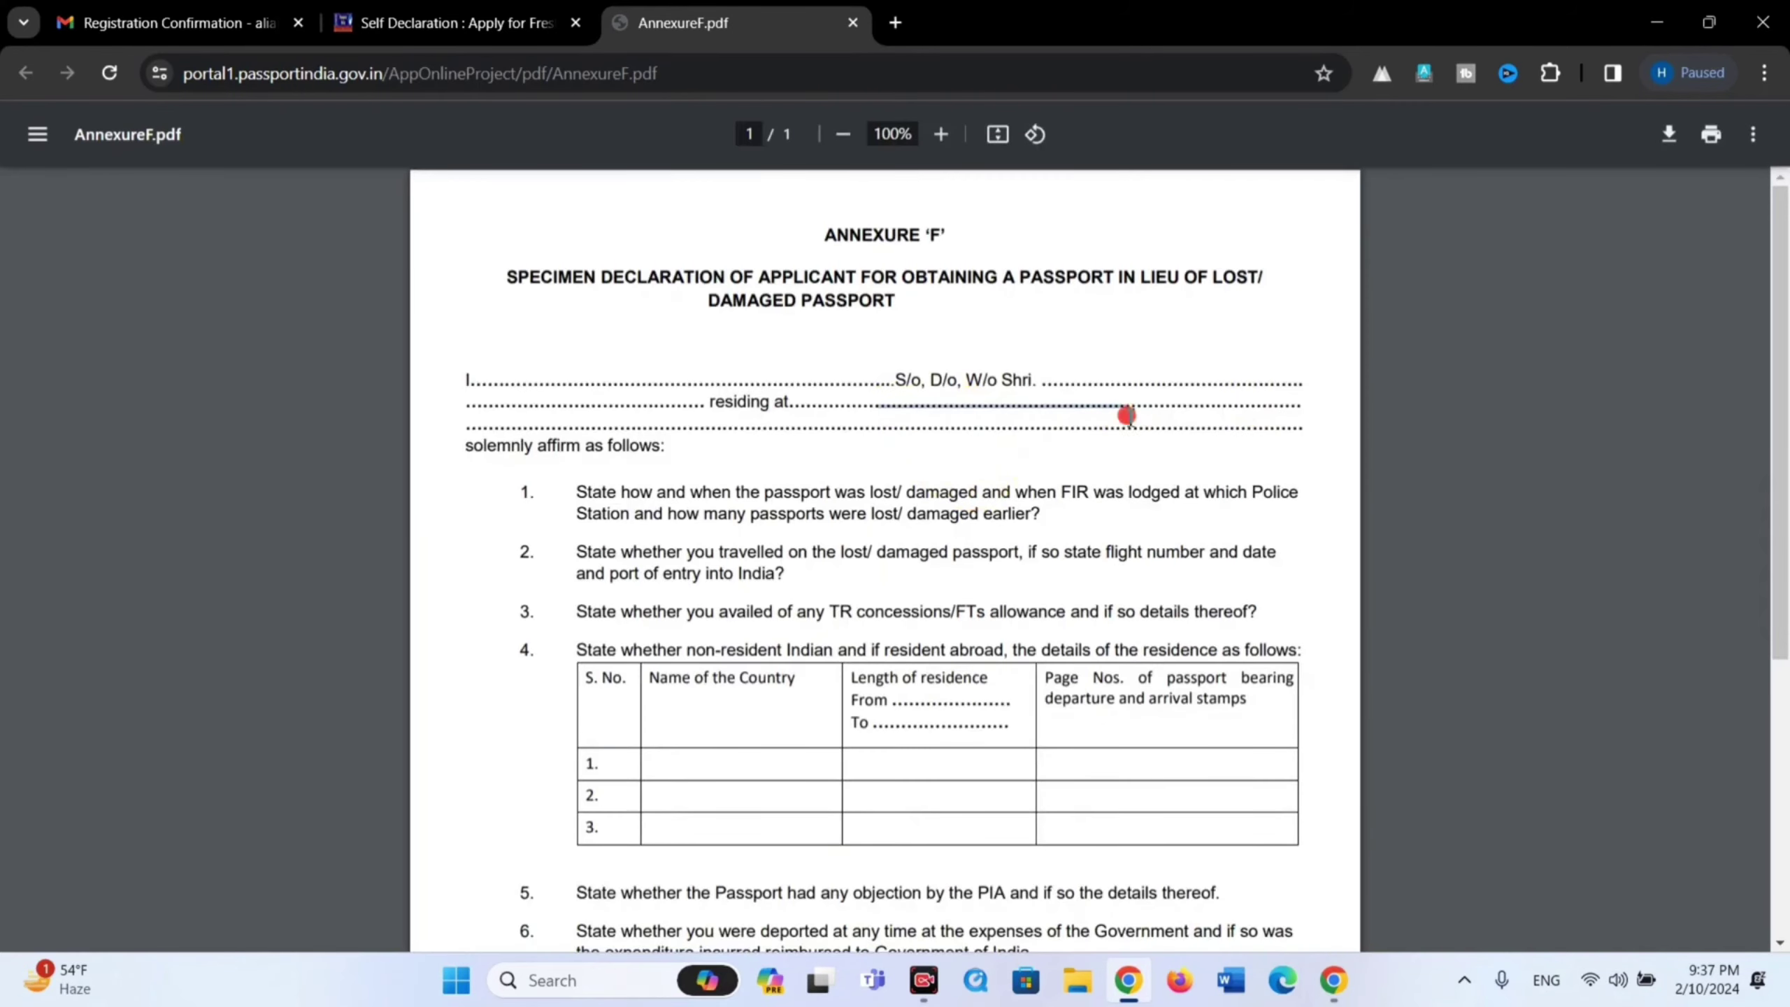
scroll(818, 419, "down", 1)
scroll(819, 419, "down", 7)
scroll(824, 430, "up", 8)
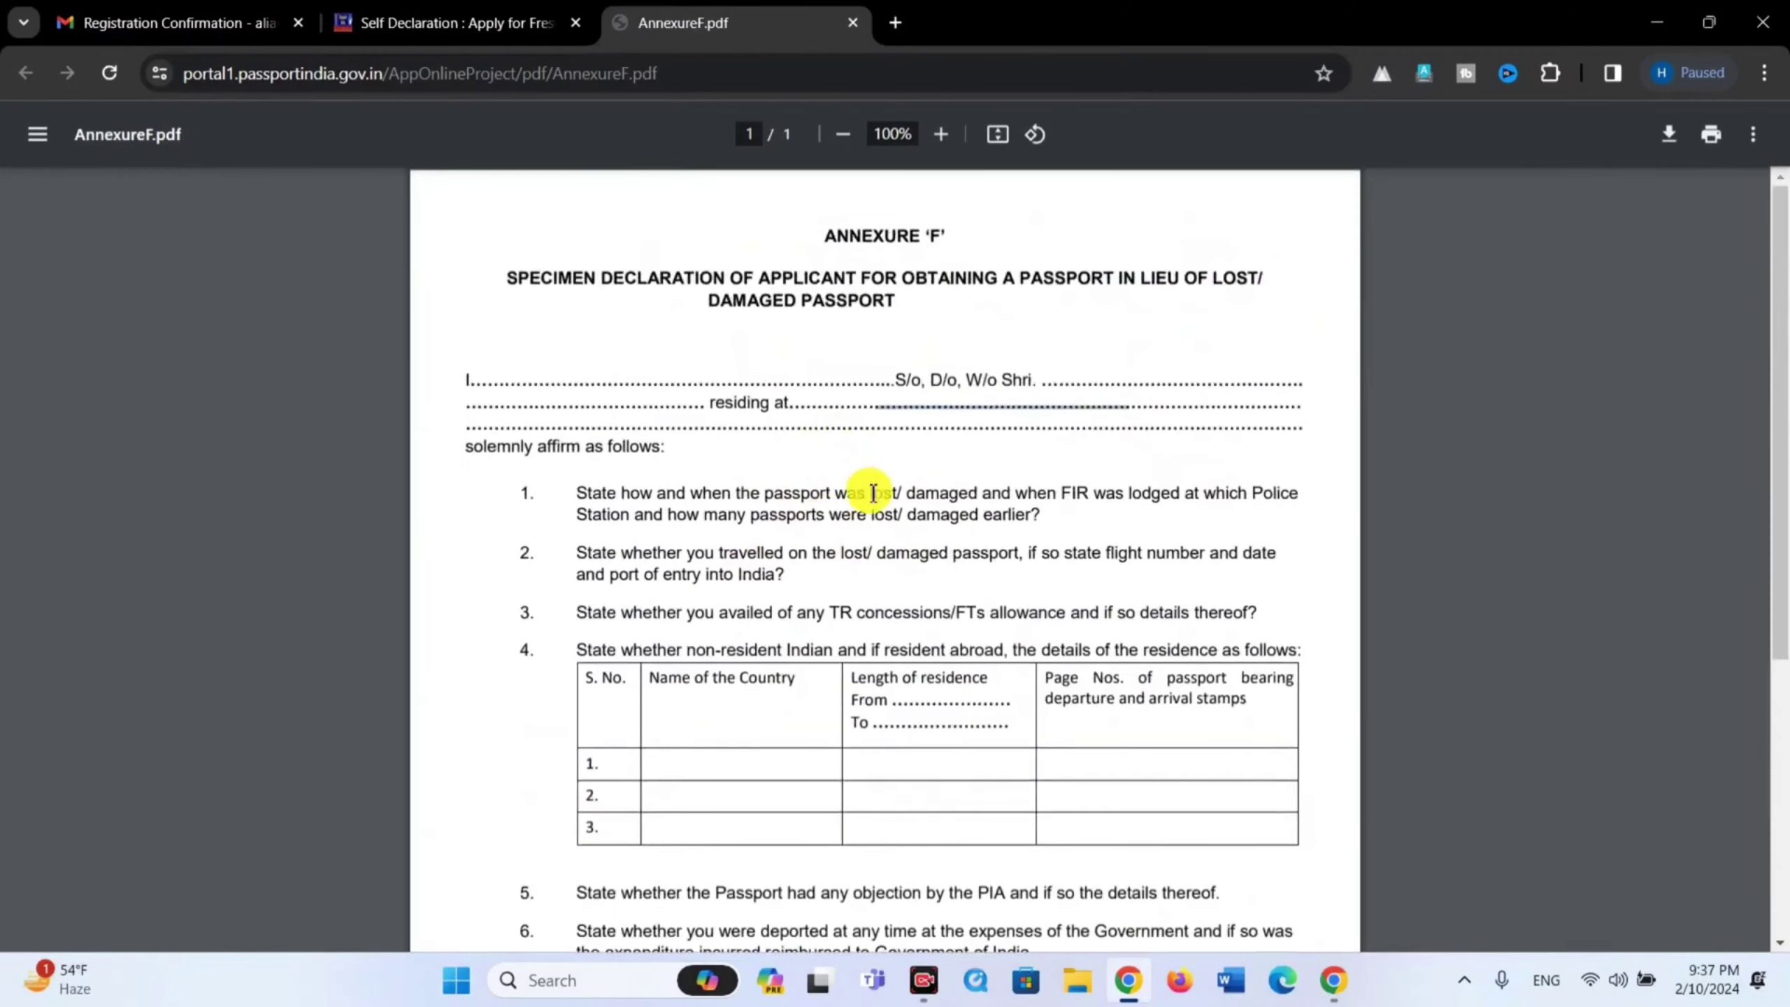
left_click_drag(560, 280, 874, 302)
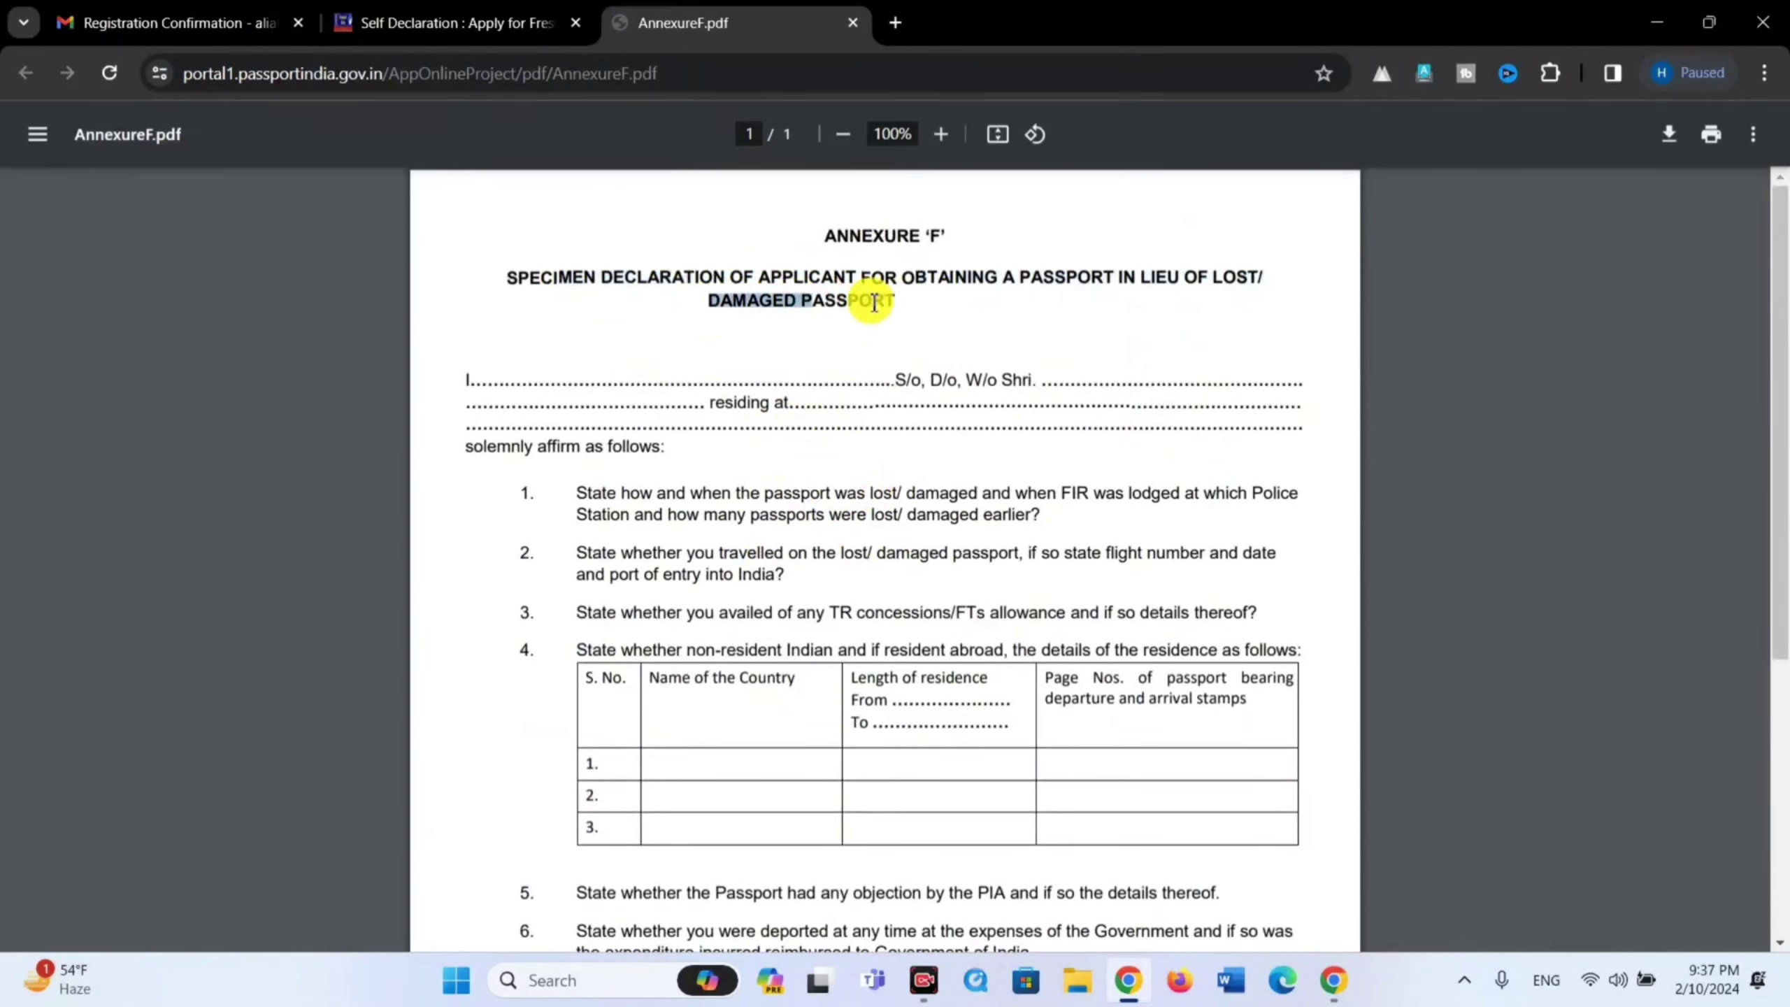
left_click(553, 27)
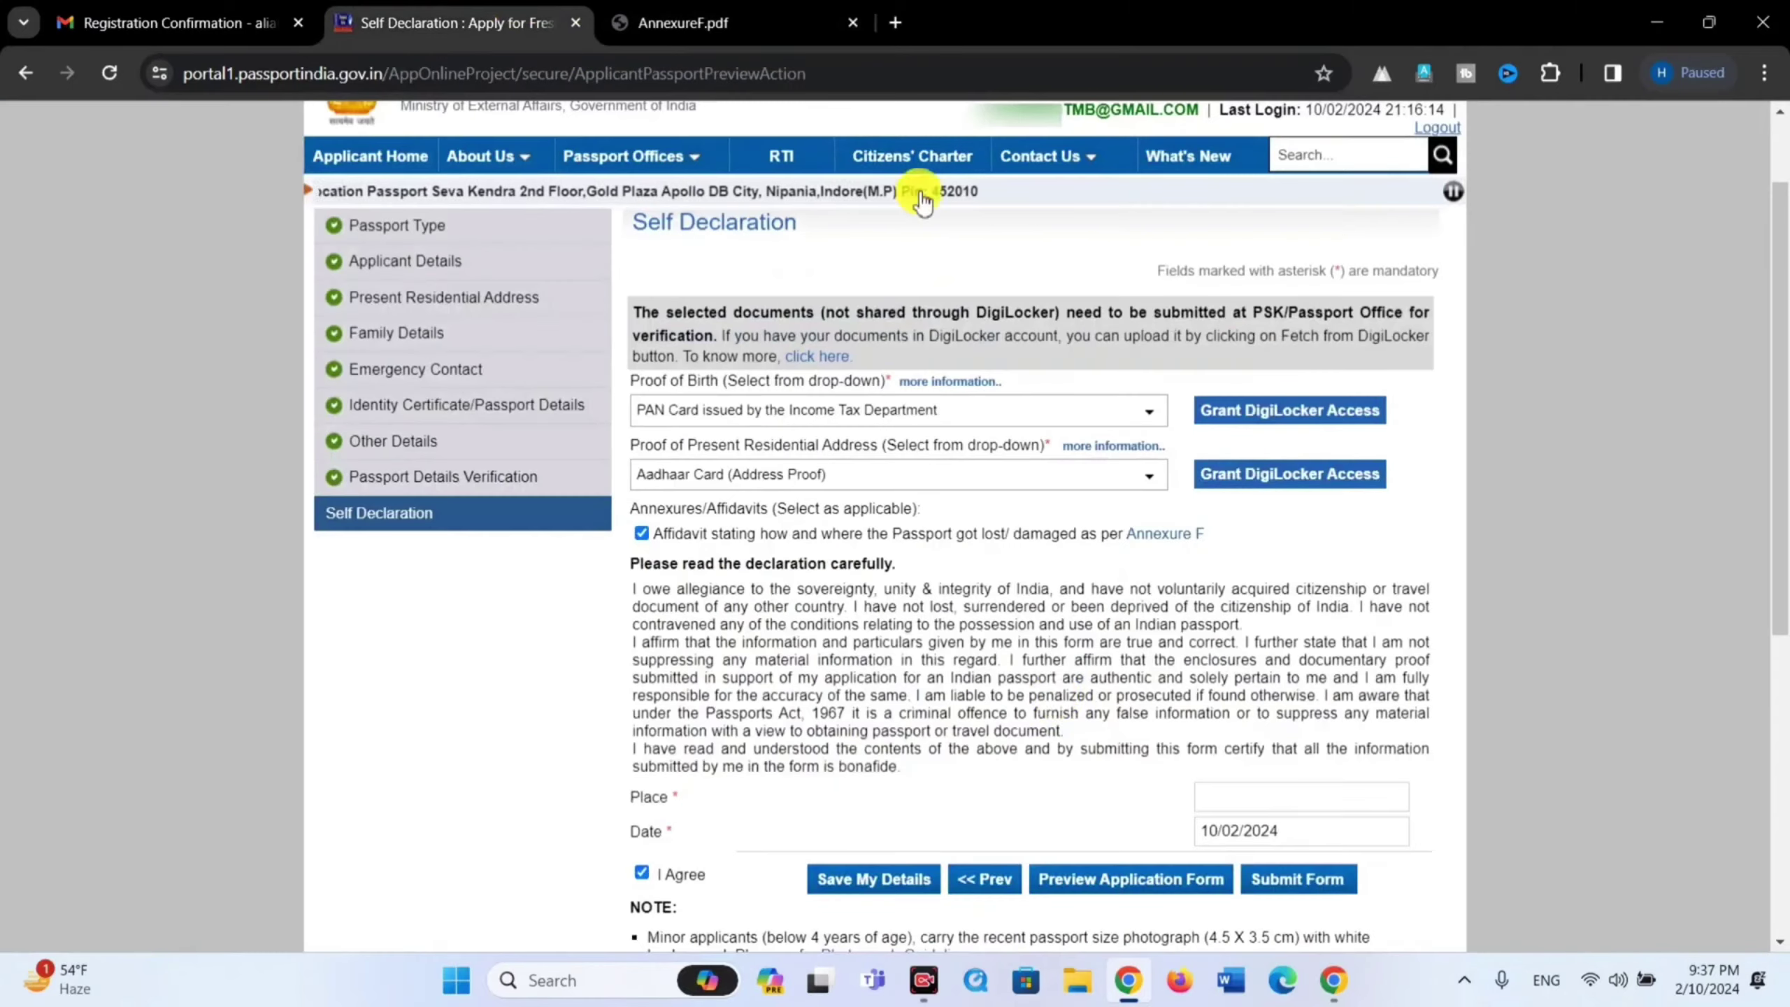
- Enter SITAPUR as the place of declaration, then save the details and submit the application form
scroll(932, 695, "down", 2)
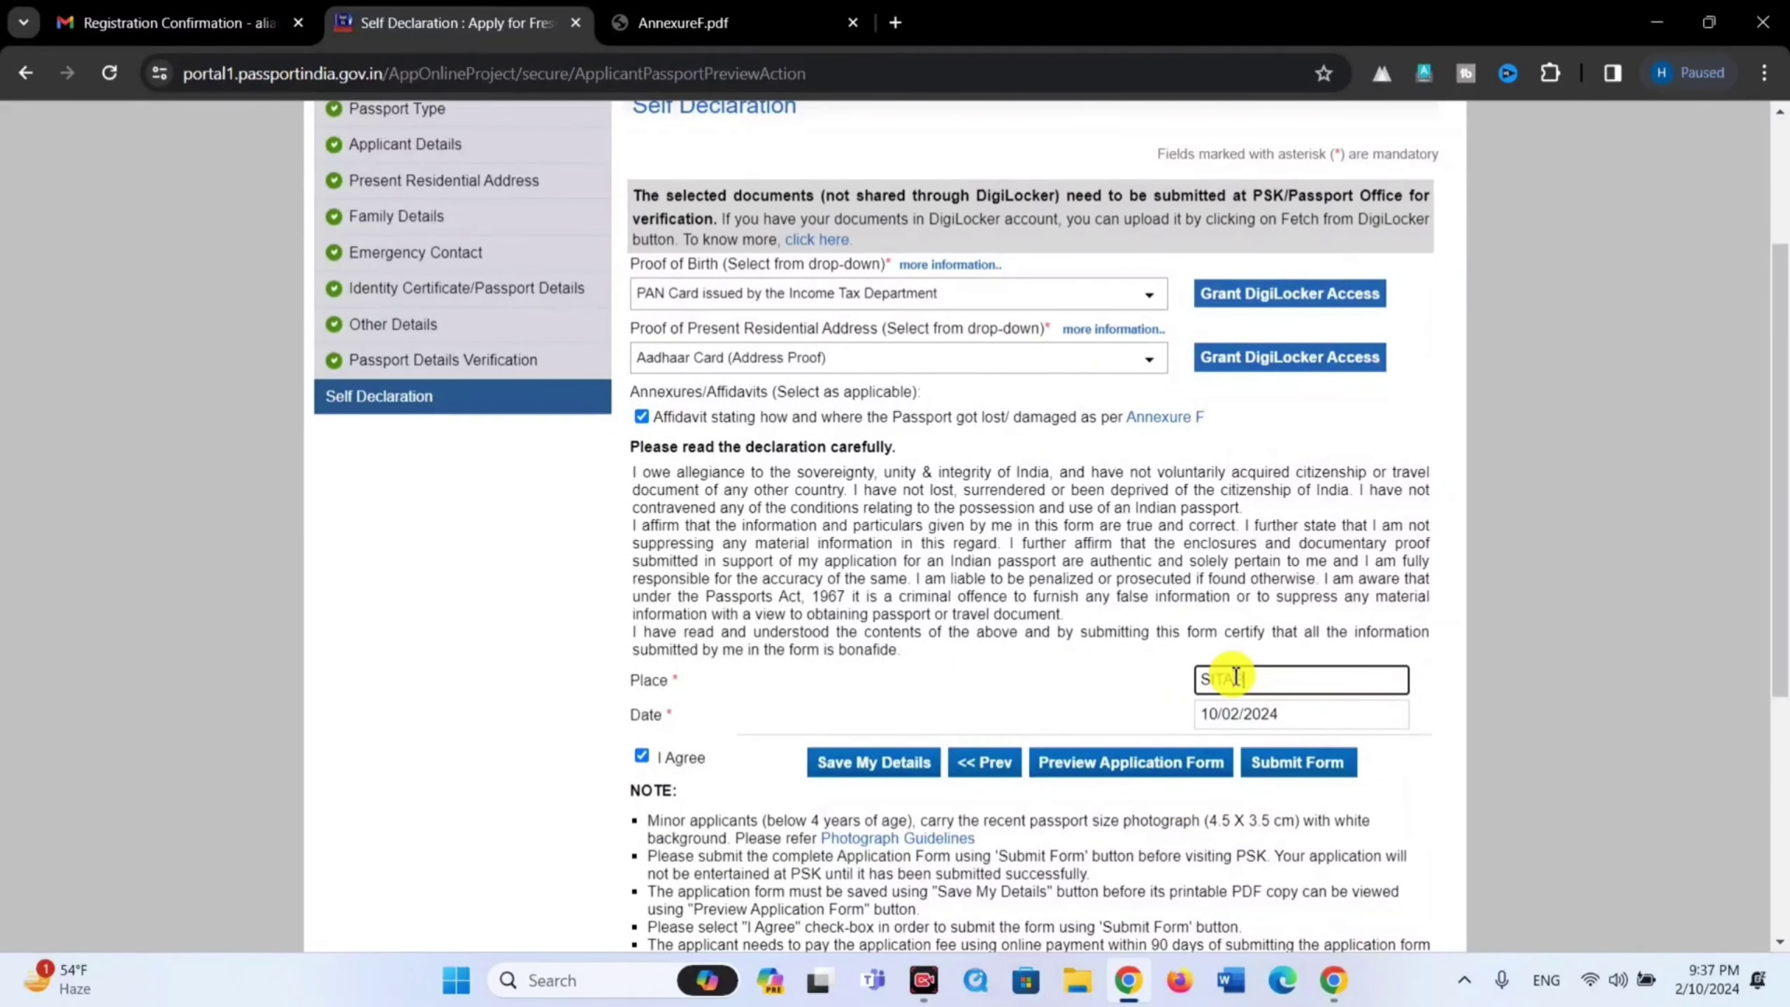
left_click(881, 772)
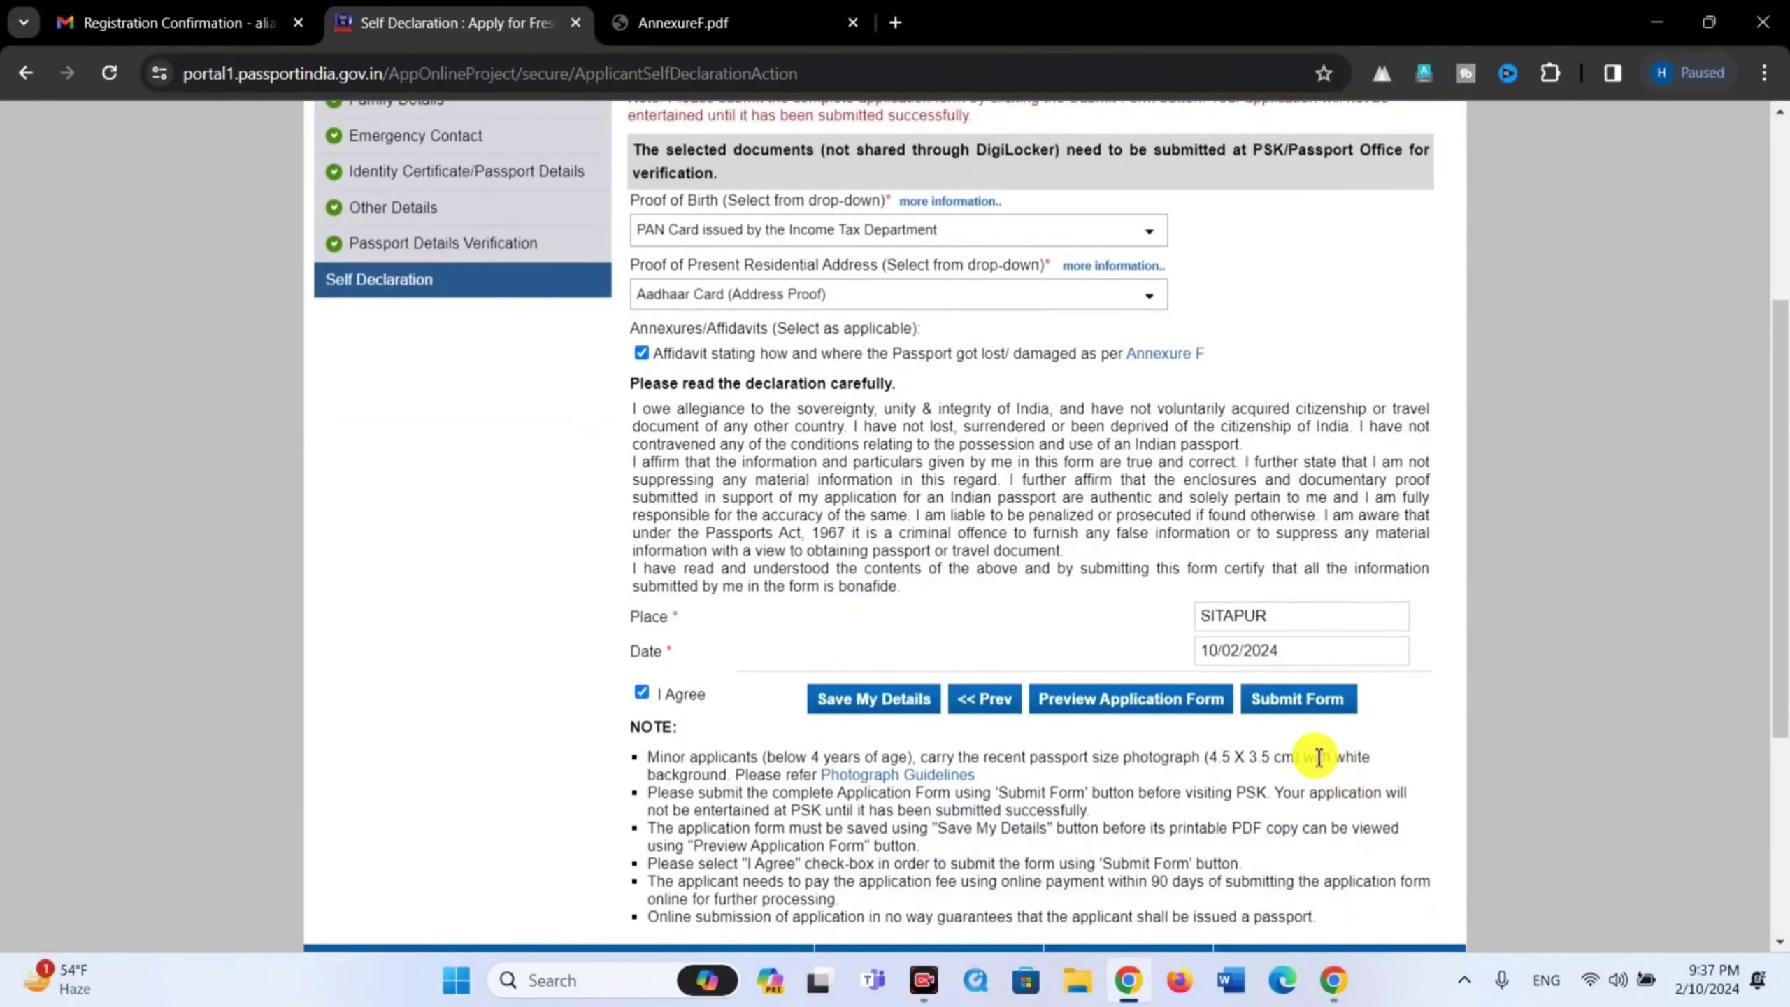
left_click(1296, 704)
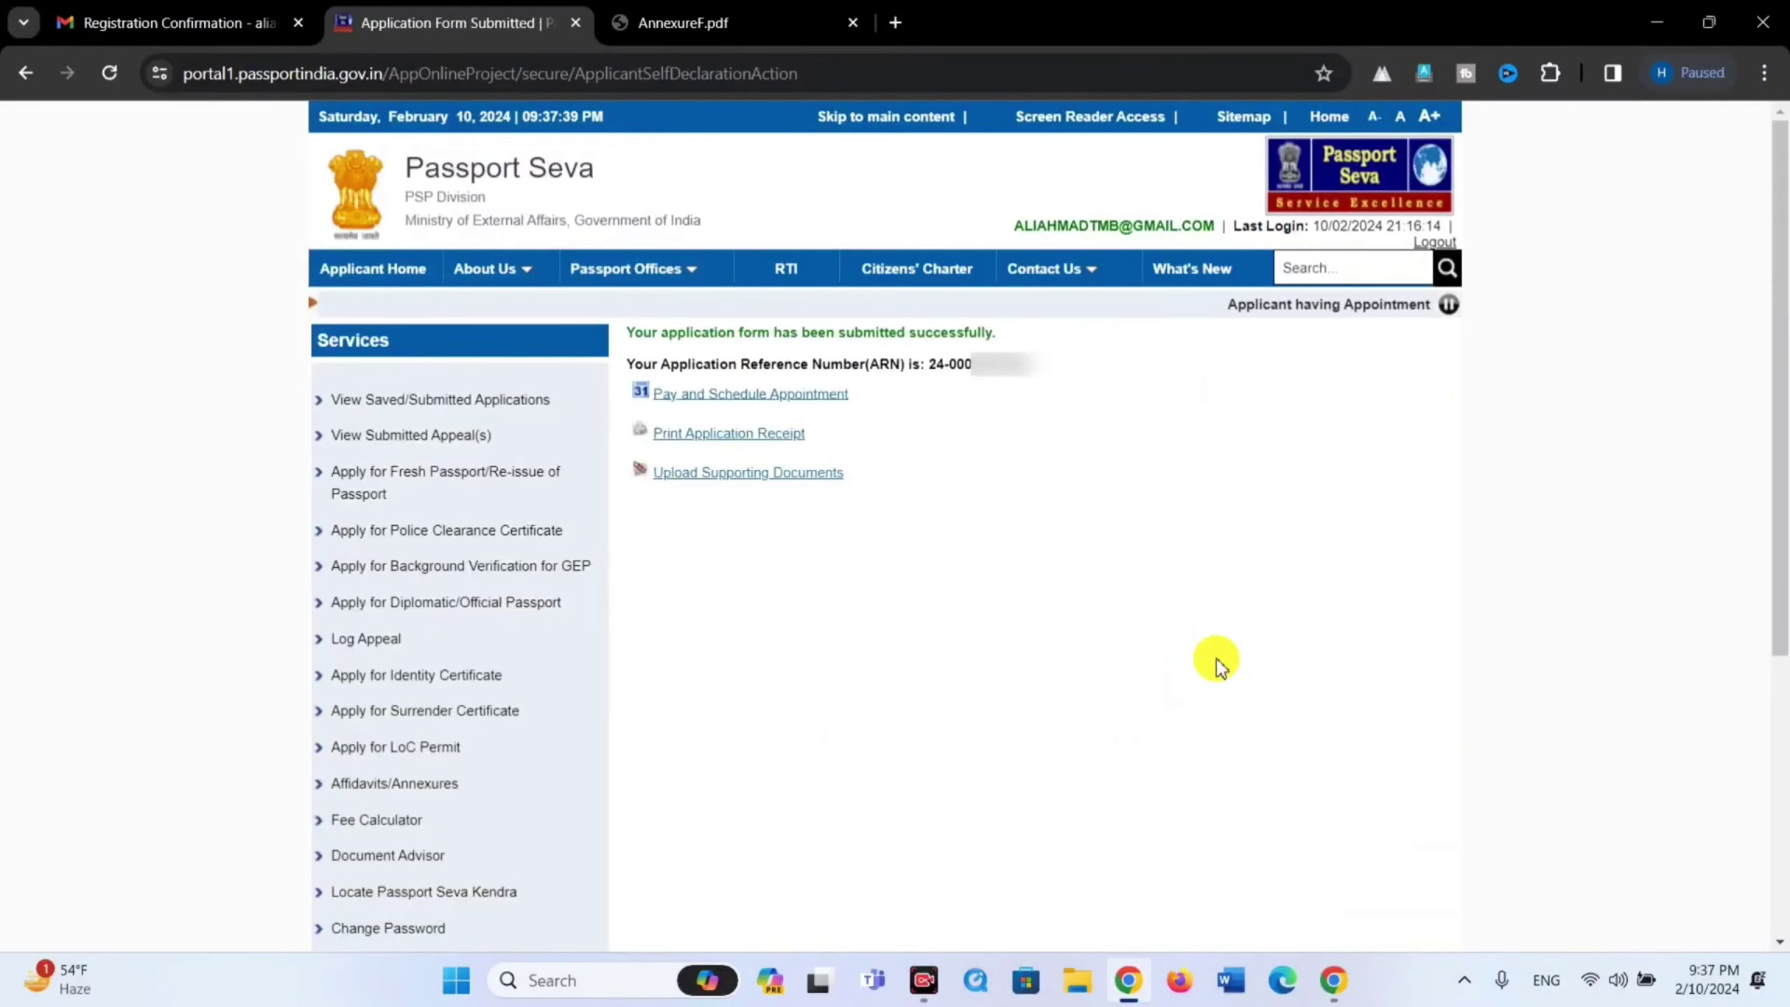
- Start payment and appointment scheduling for the submitted application with State Bank MOPS online payment, and continue to the appointment slots
left_click_drag(661, 334, 925, 339)
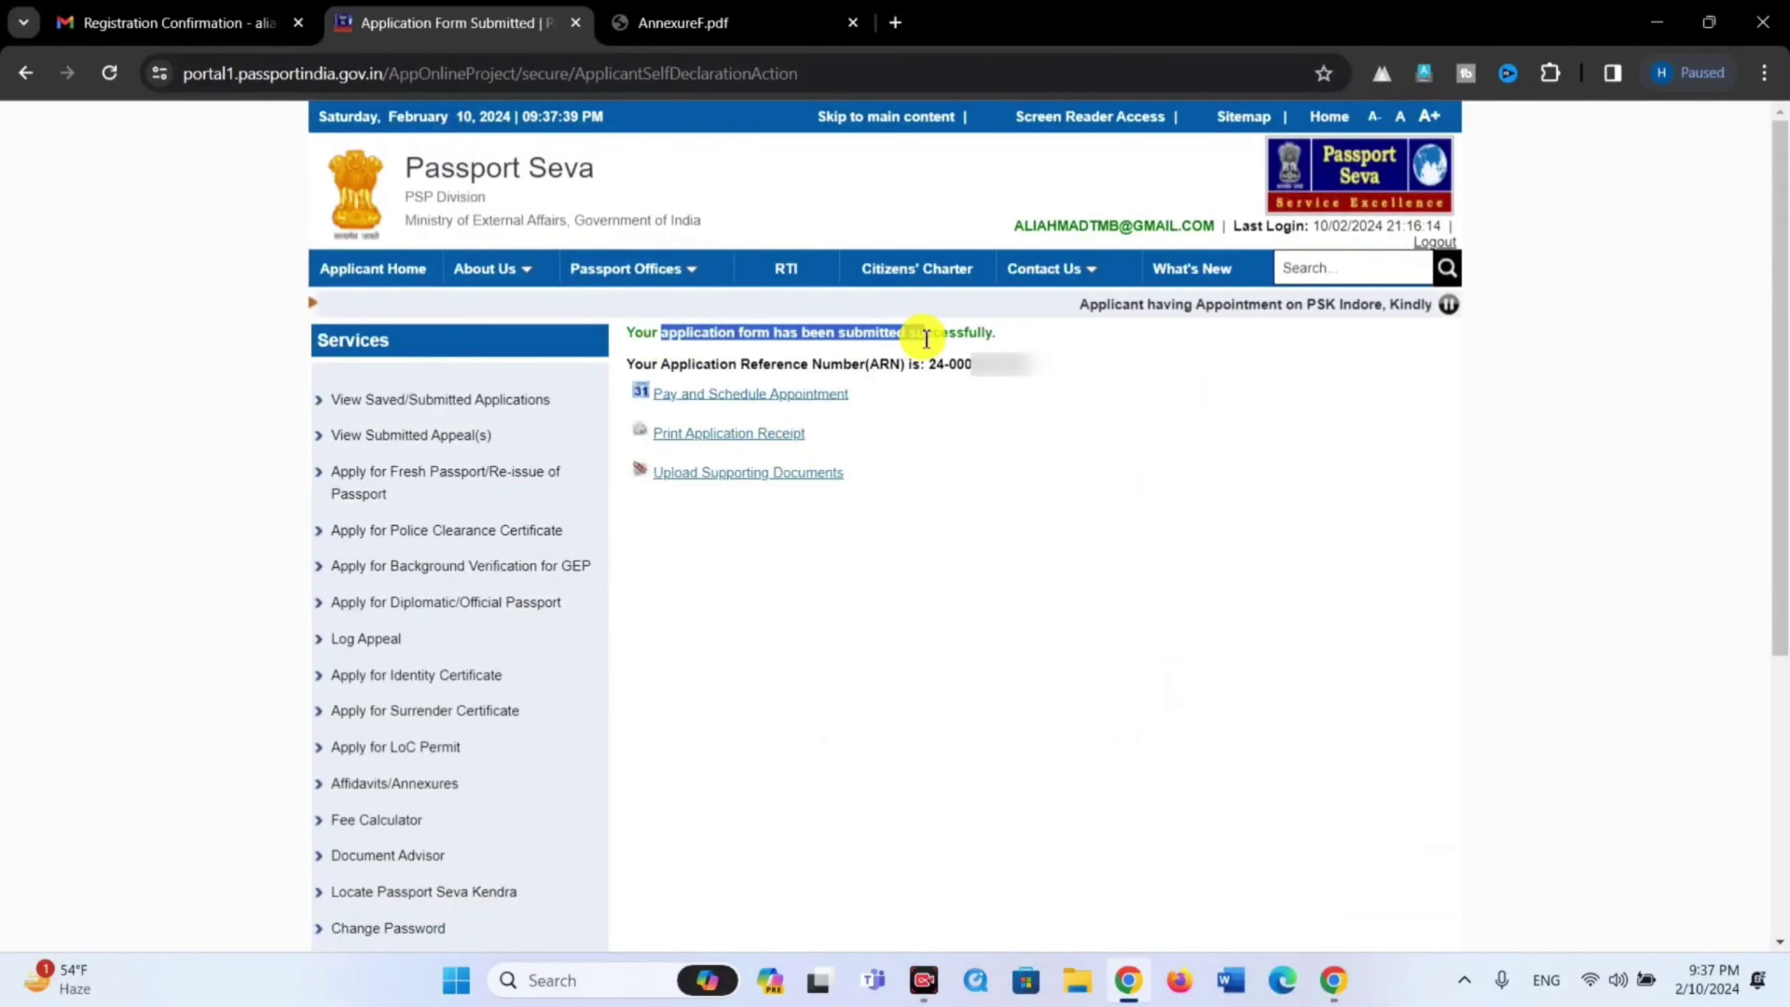
left_click(915, 440)
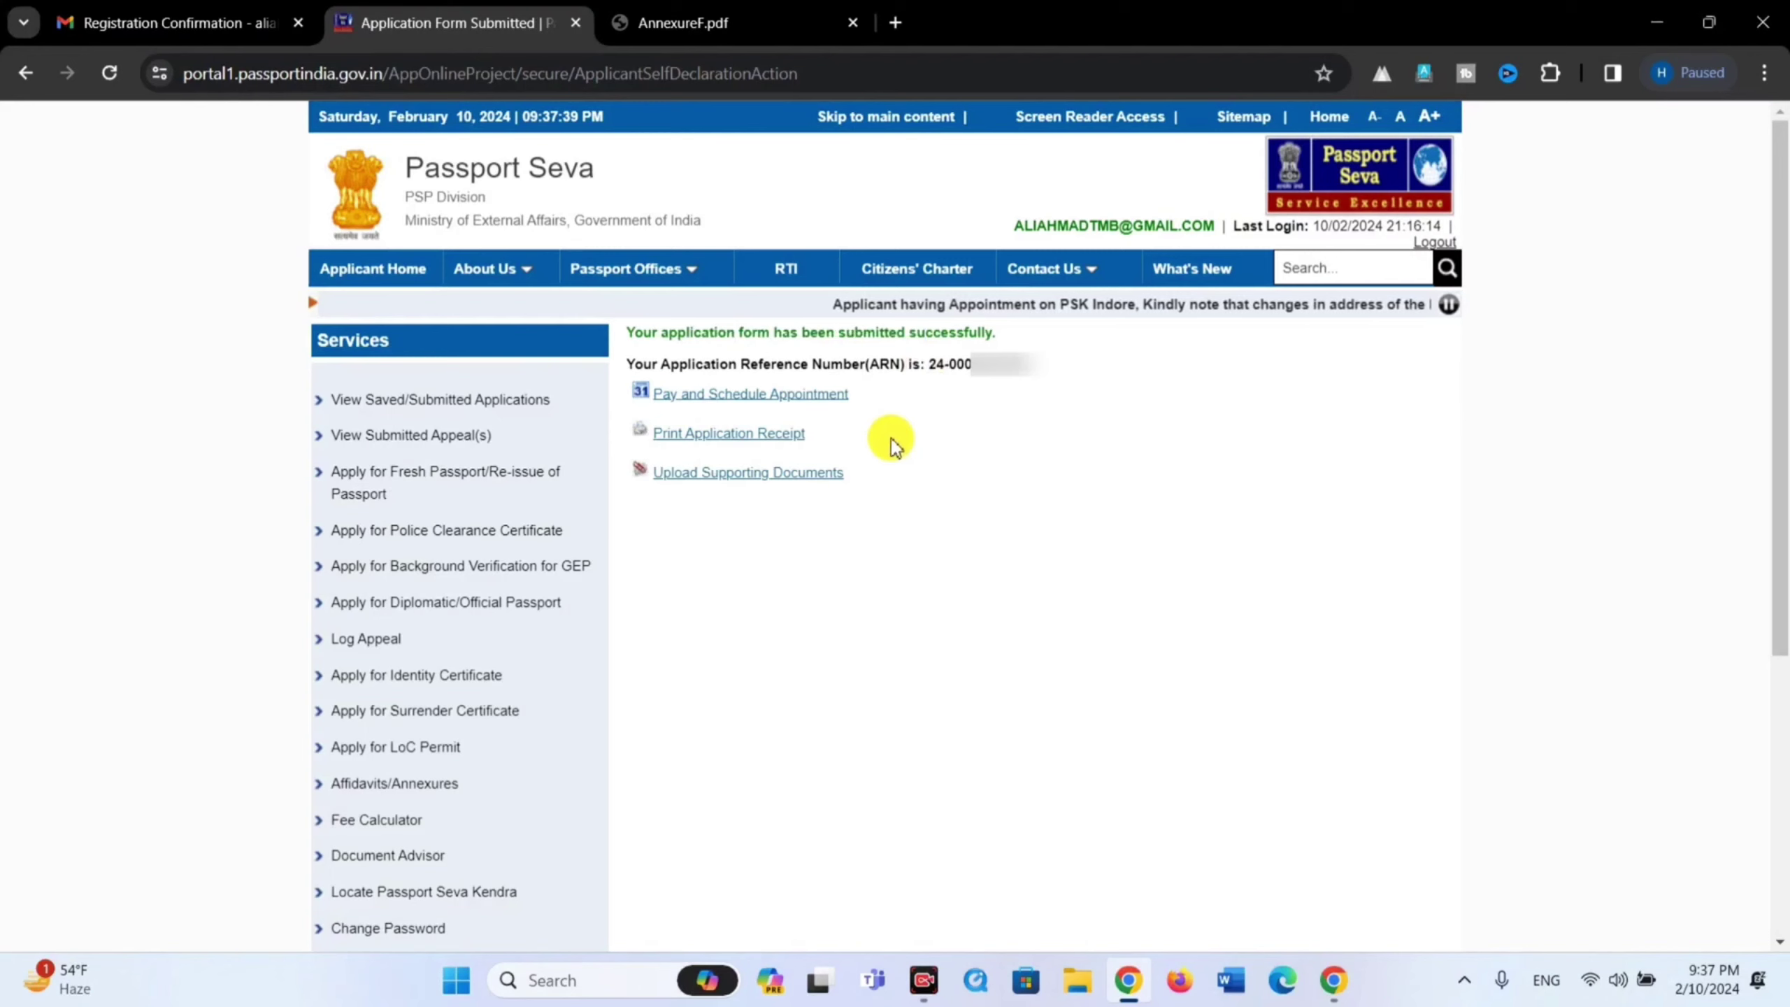
left_click(766, 404)
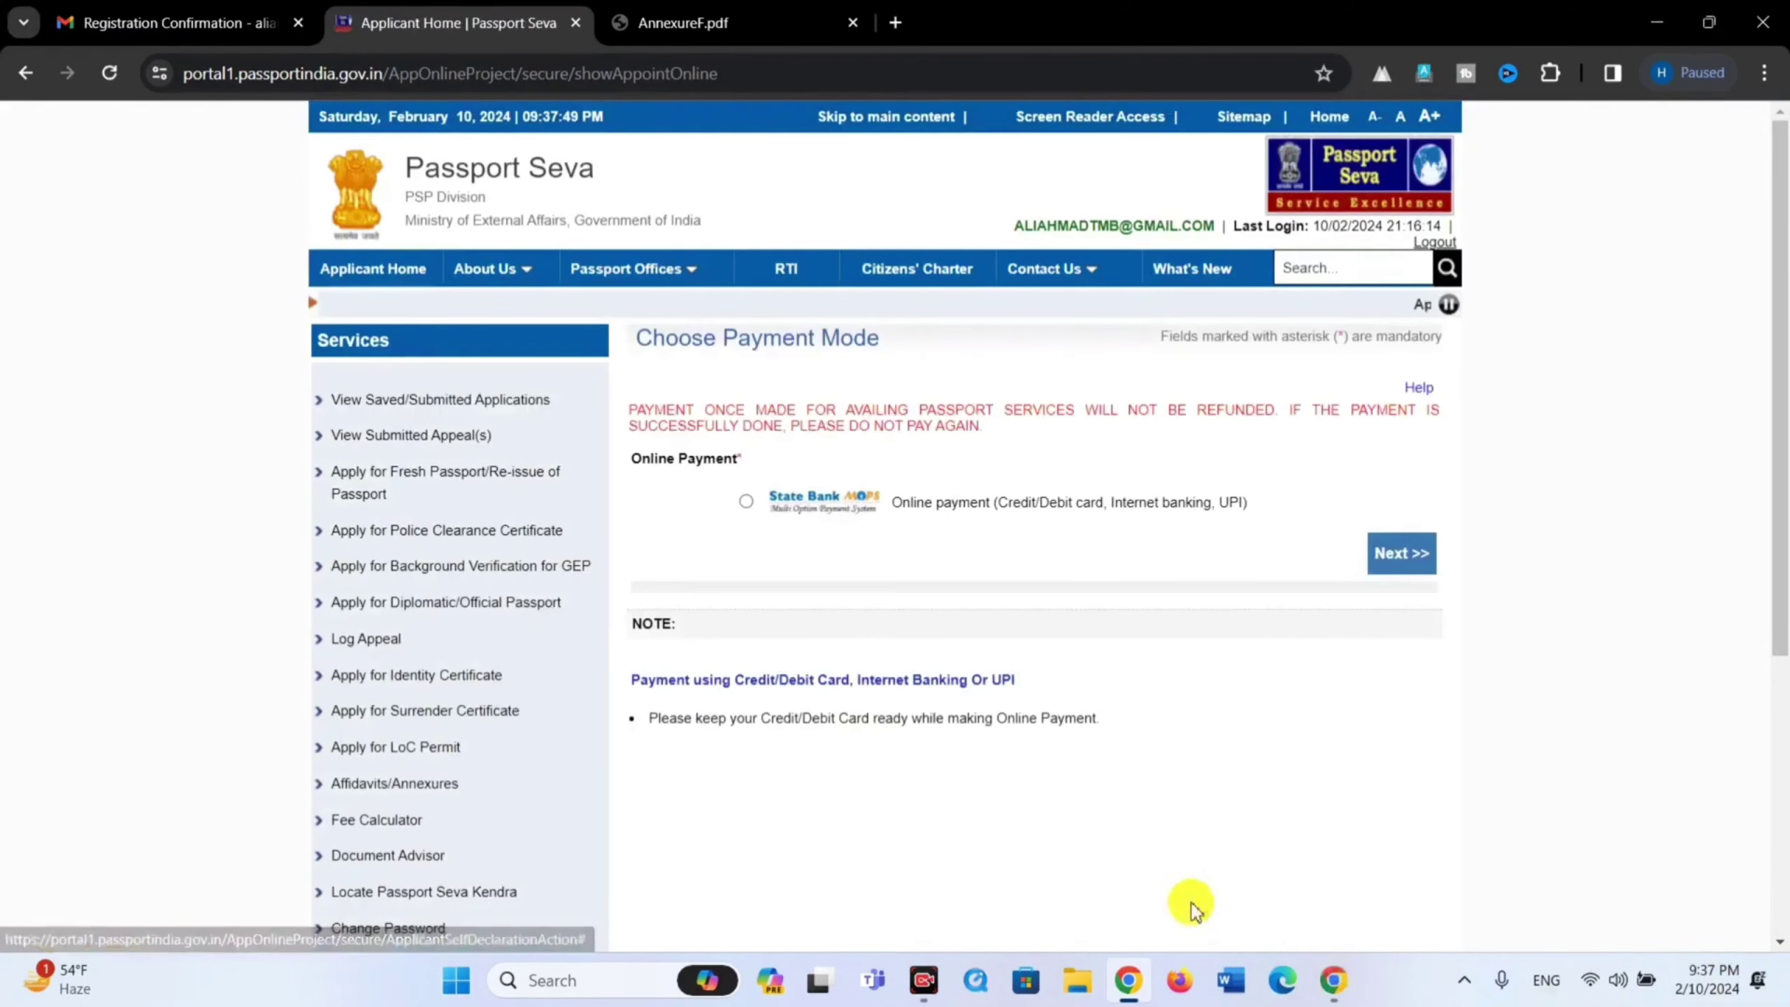
left_click(746, 500)
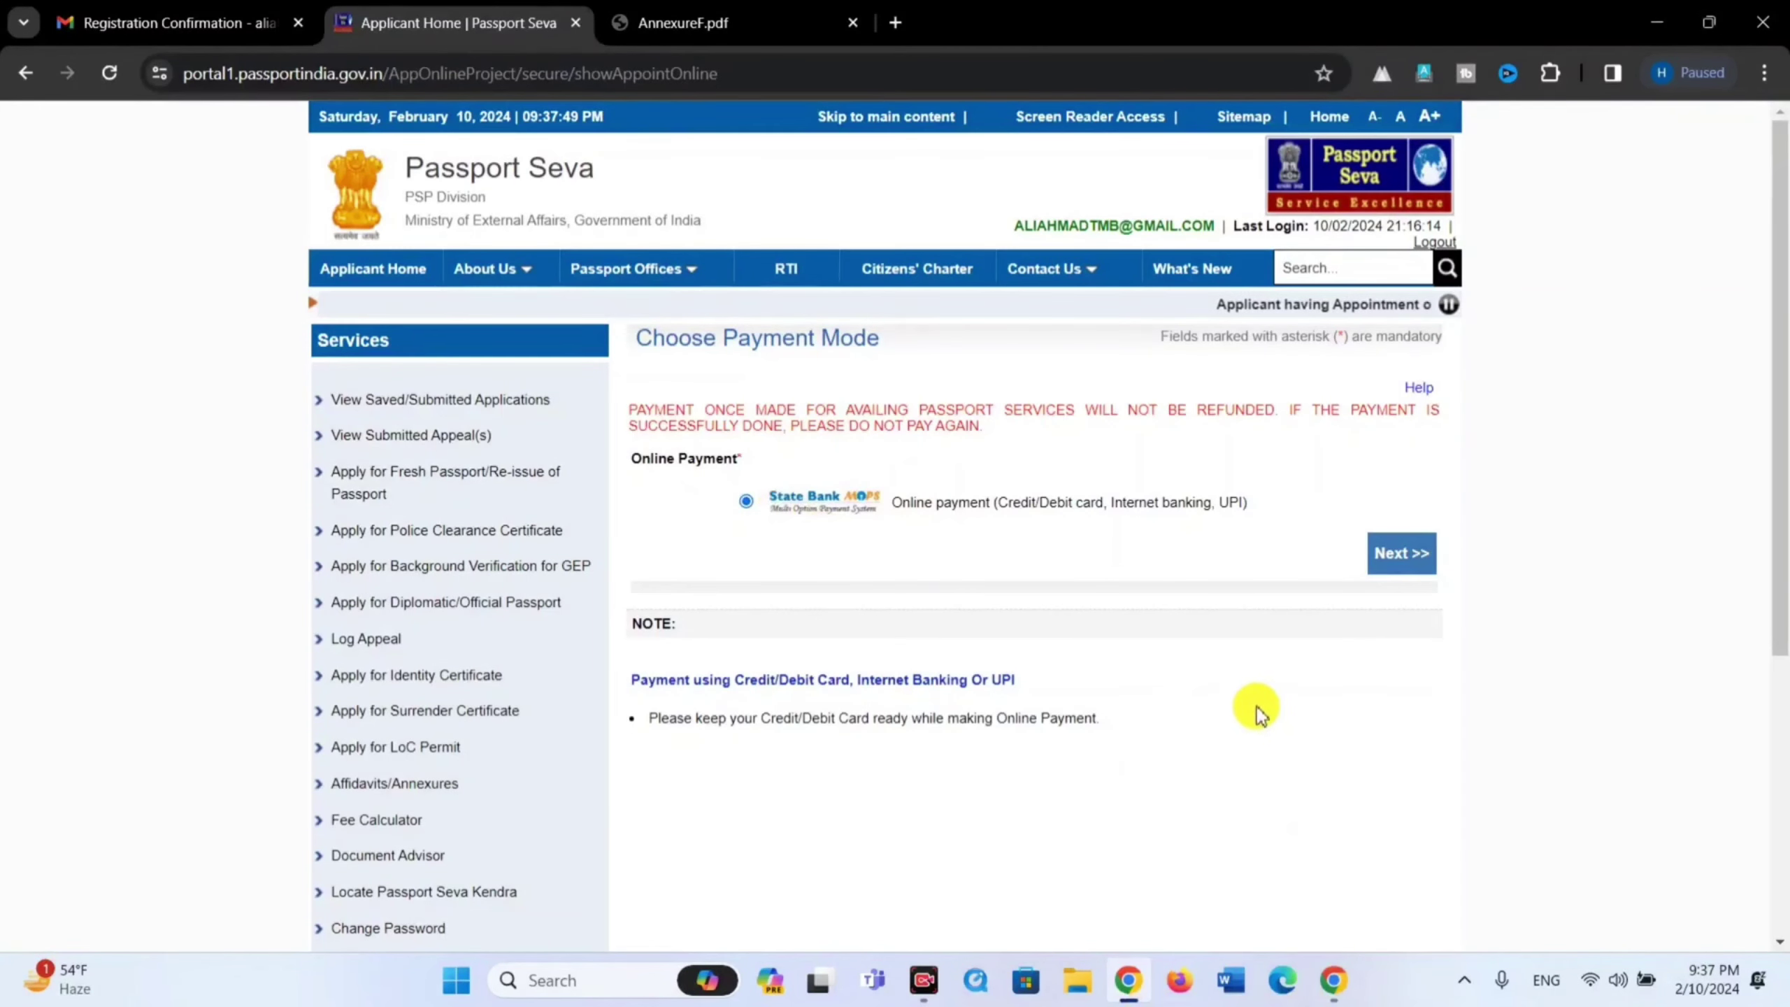
left_click(1396, 559)
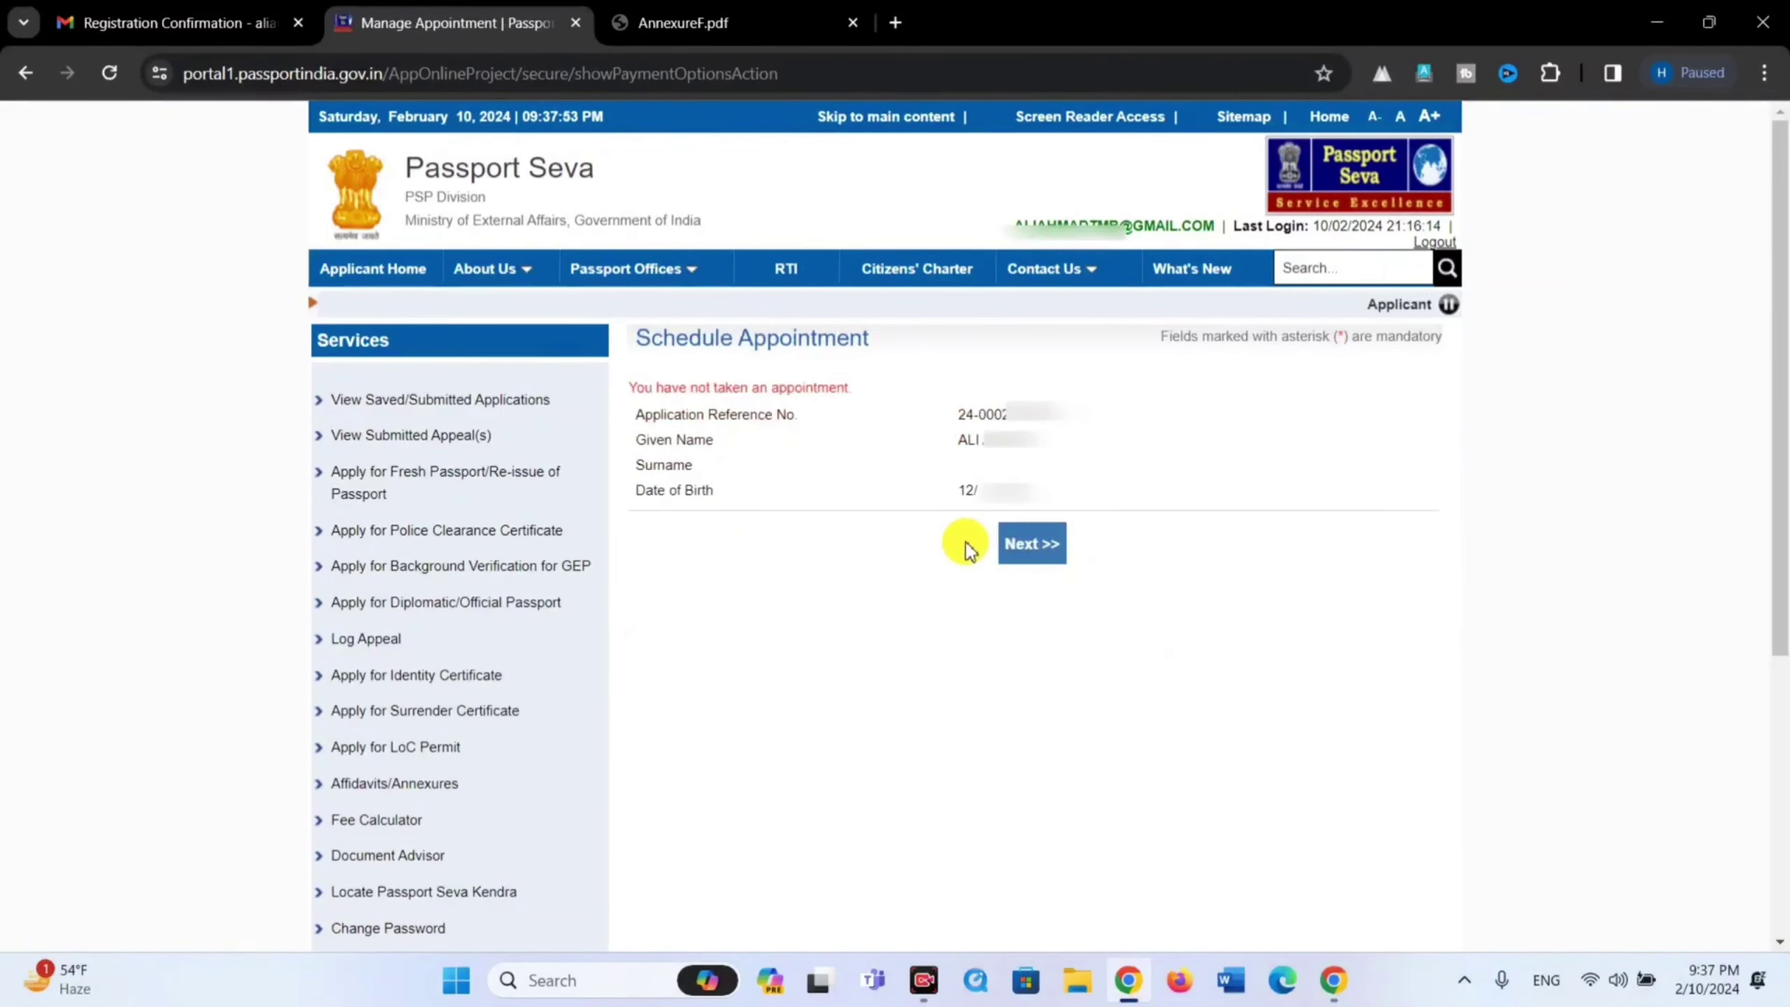
left_click(1031, 537)
- Select POPSK Sitapur as the appointment location, enter the displayed captcha characters, and continue to payment and booking
scroll(815, 507, "down", 8)
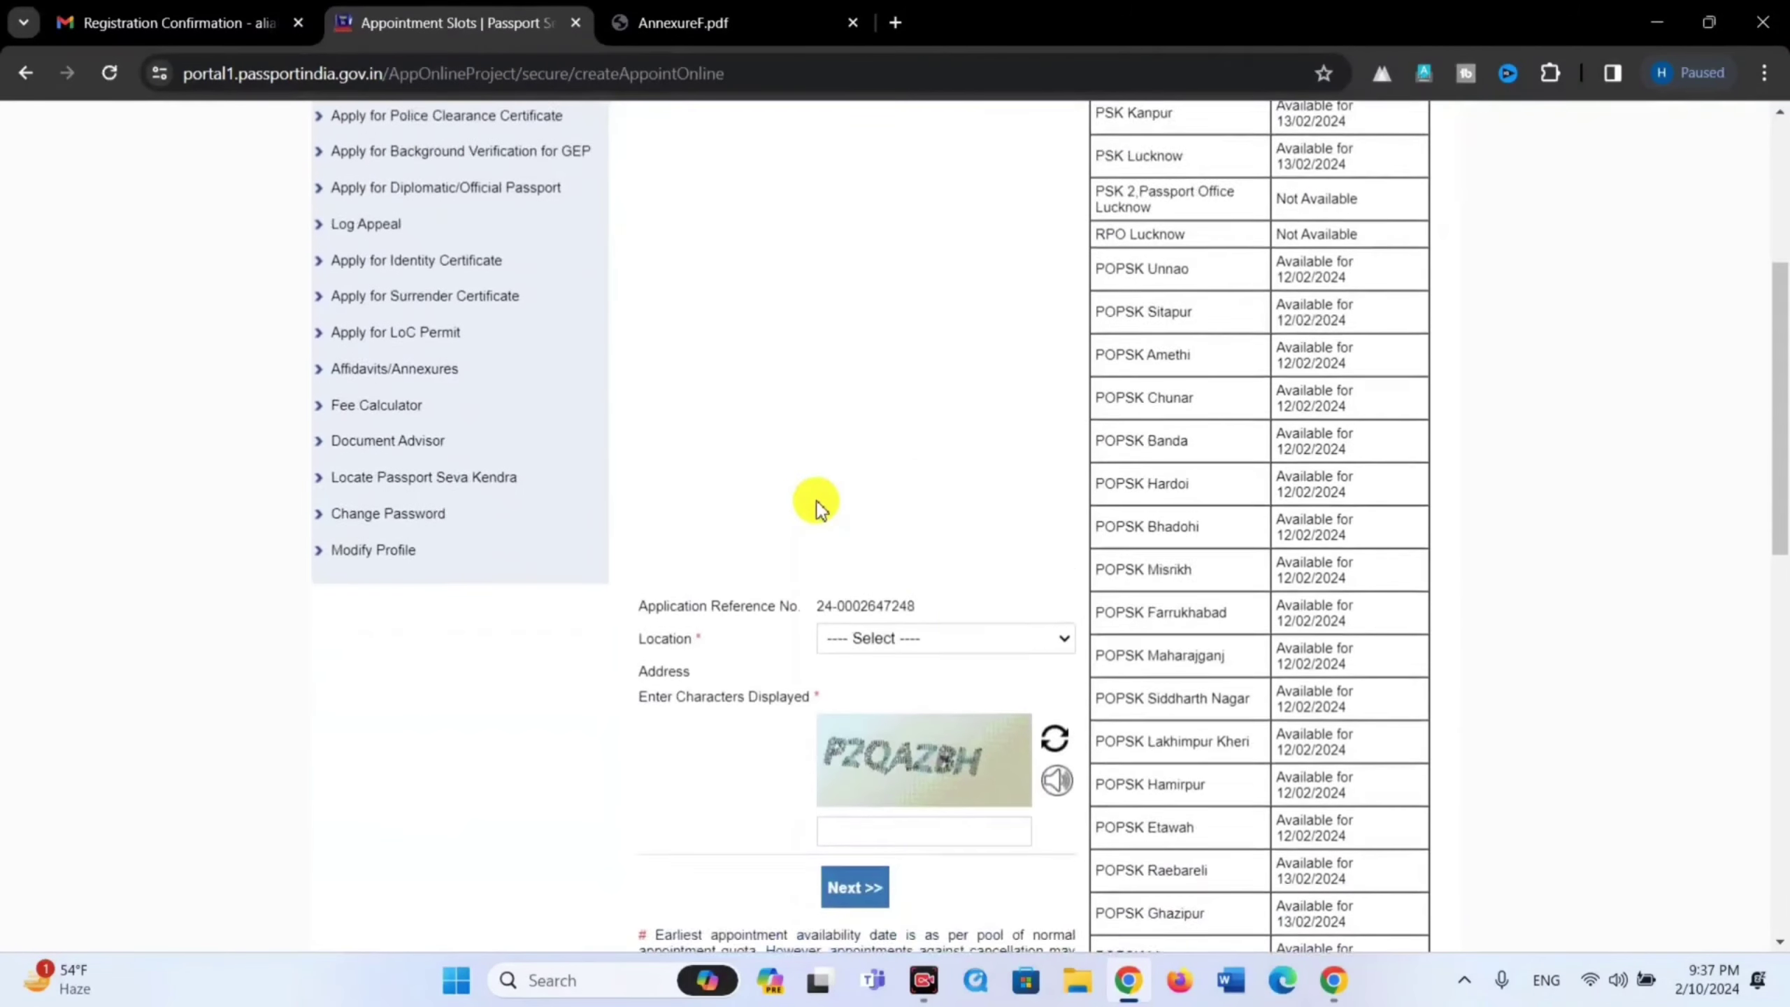
left_click(930, 471)
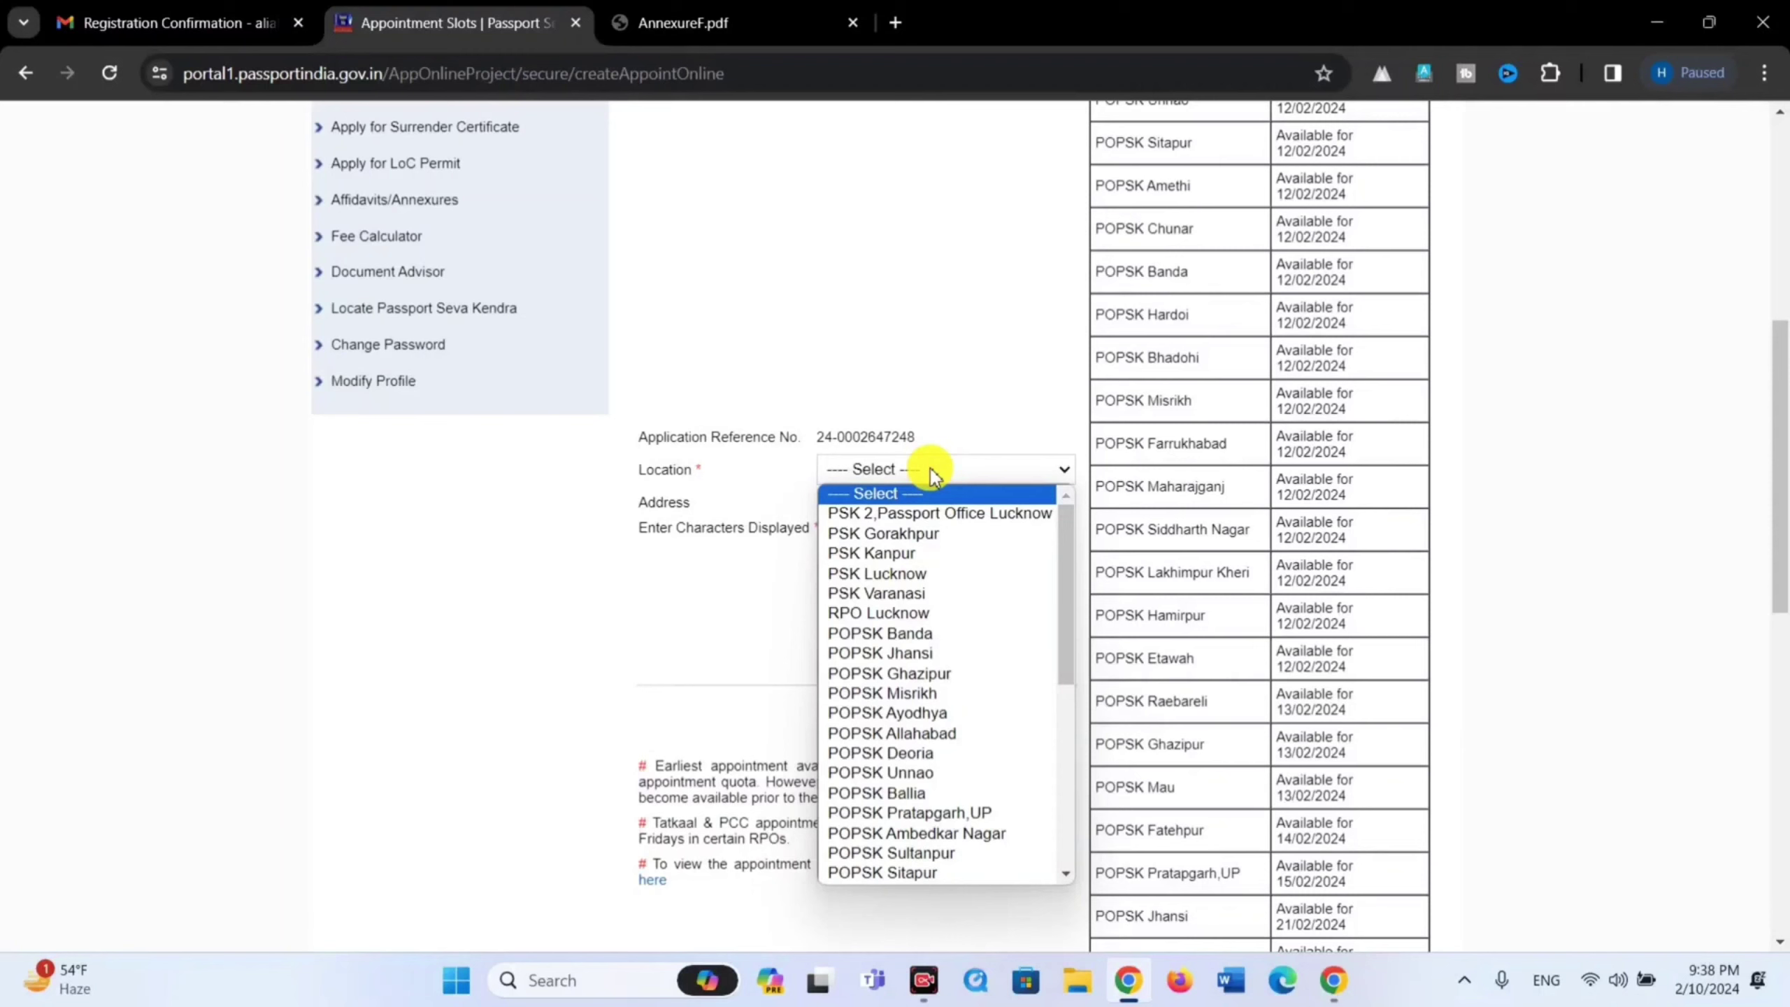
mouse_move(1059, 527)
left_mouse_down()
mouse_move(1075, 792)
mouse_move(1068, 519)
left_mouse_up()
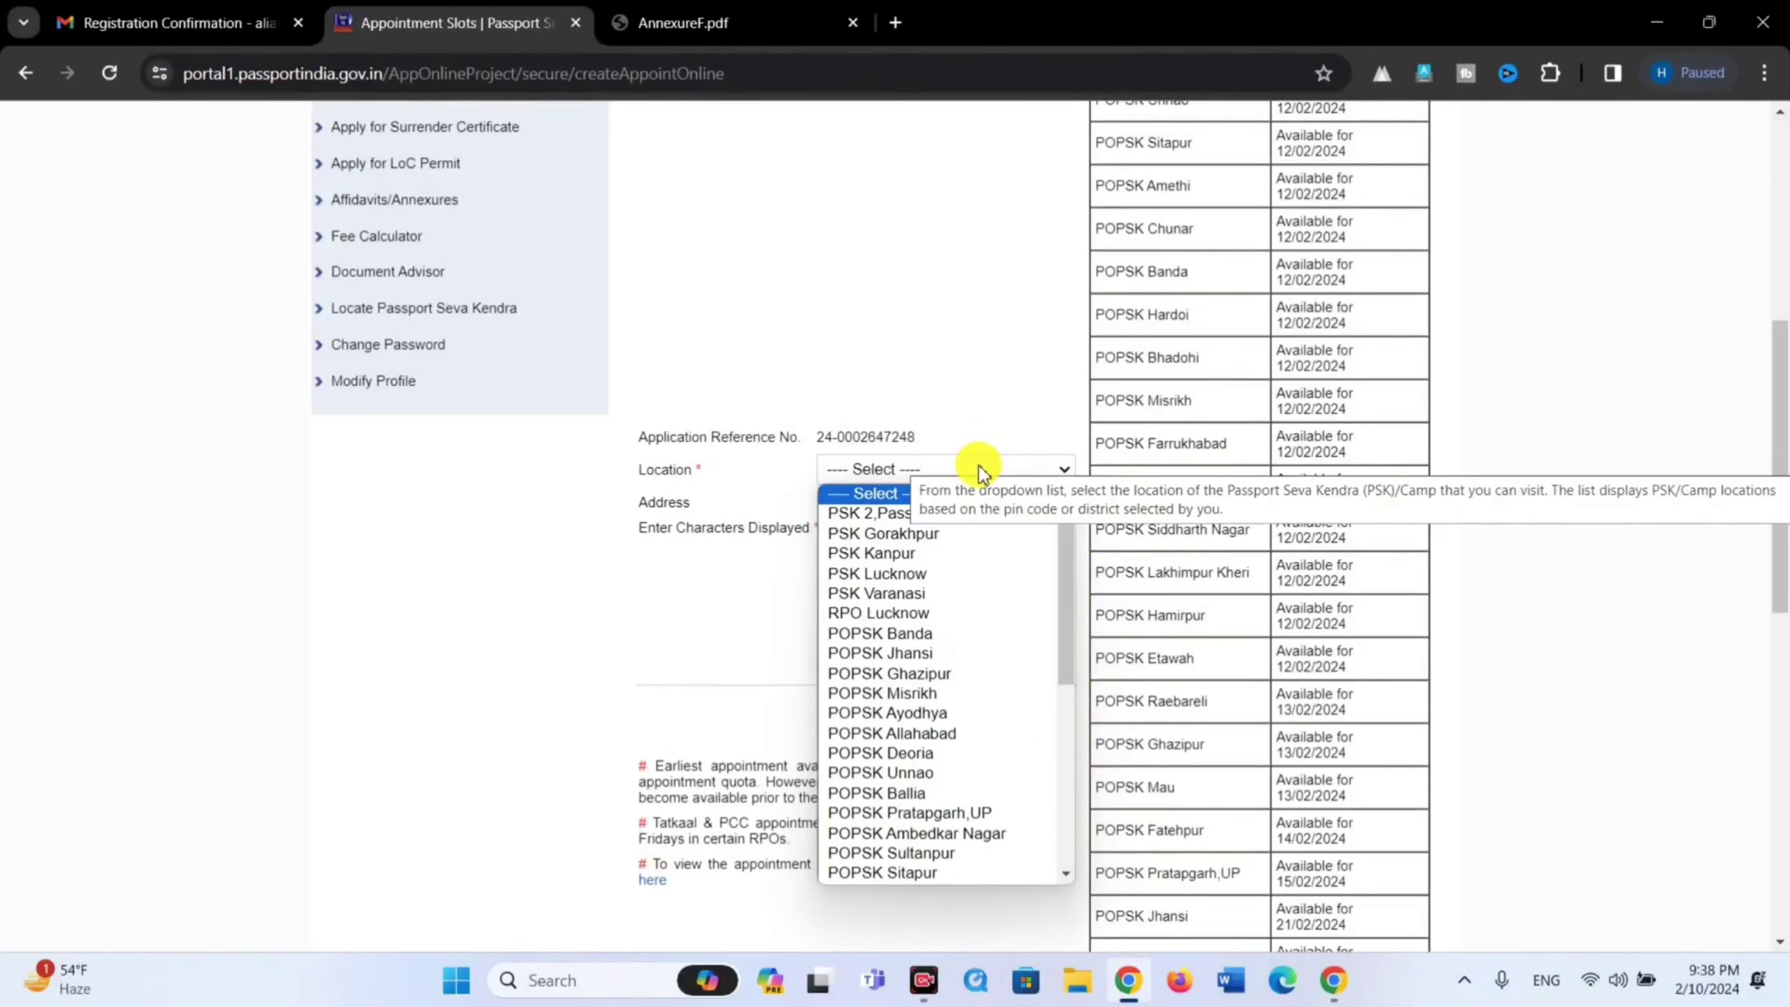
left_click(906, 646)
left_click(943, 462)
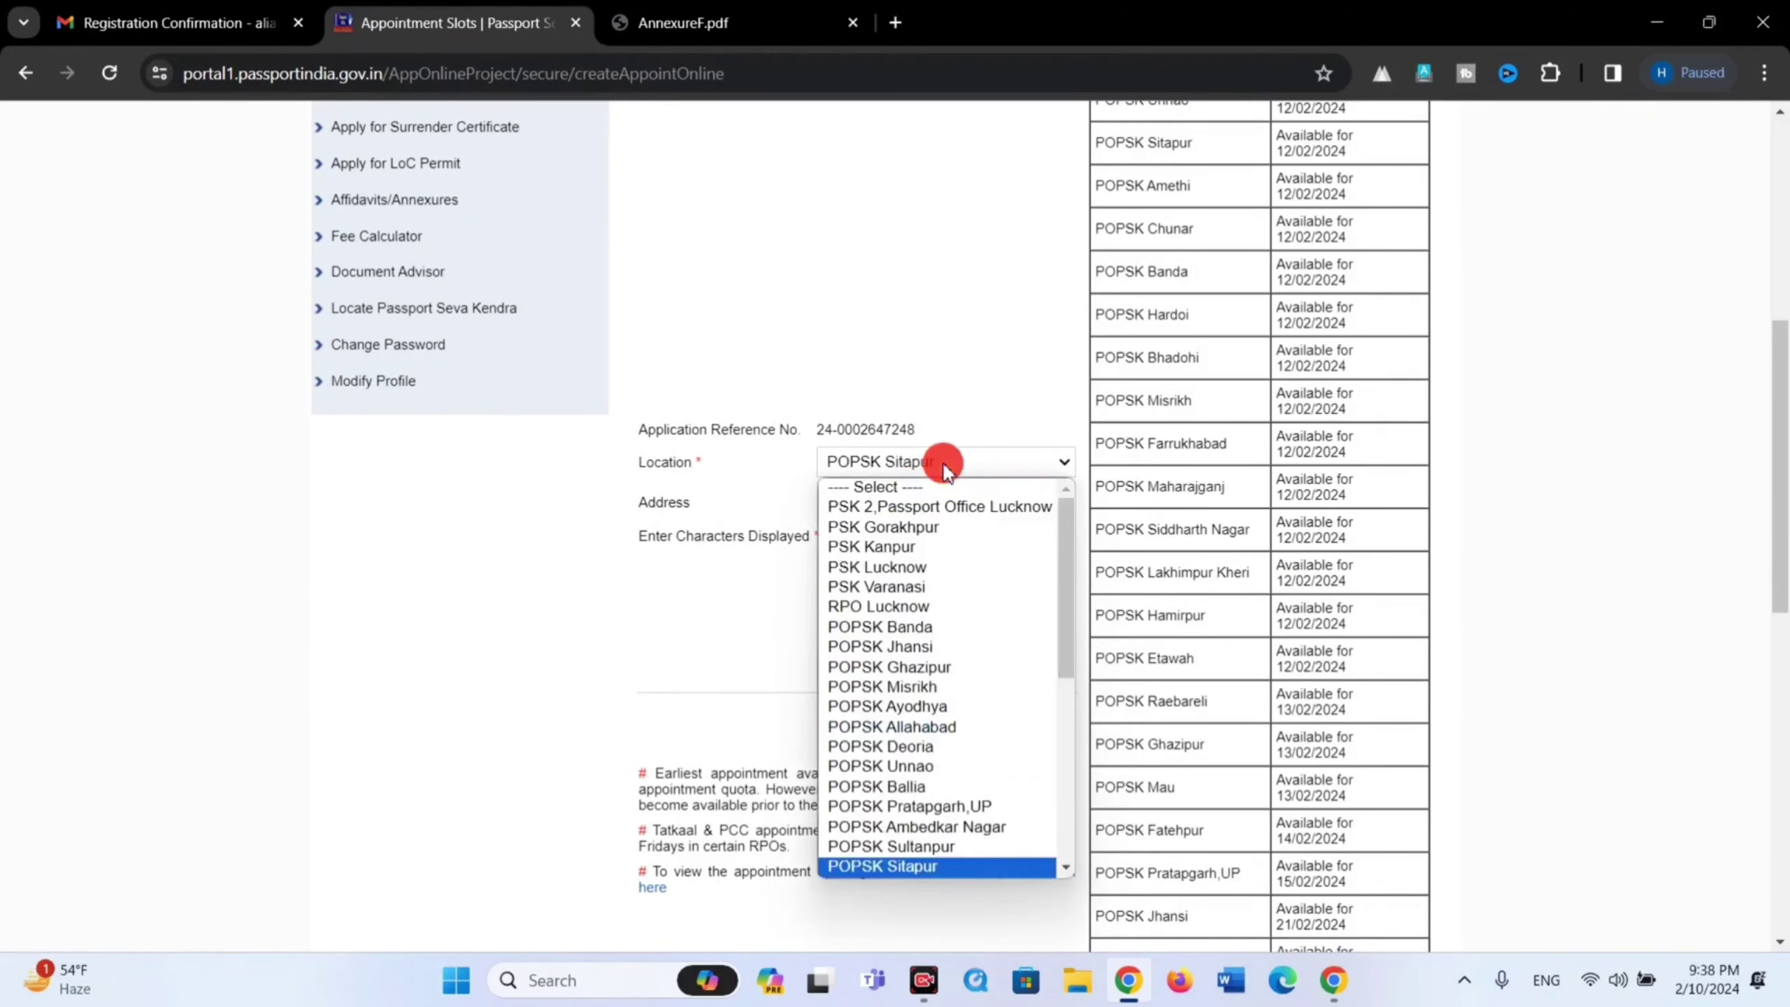
left_click(945, 463)
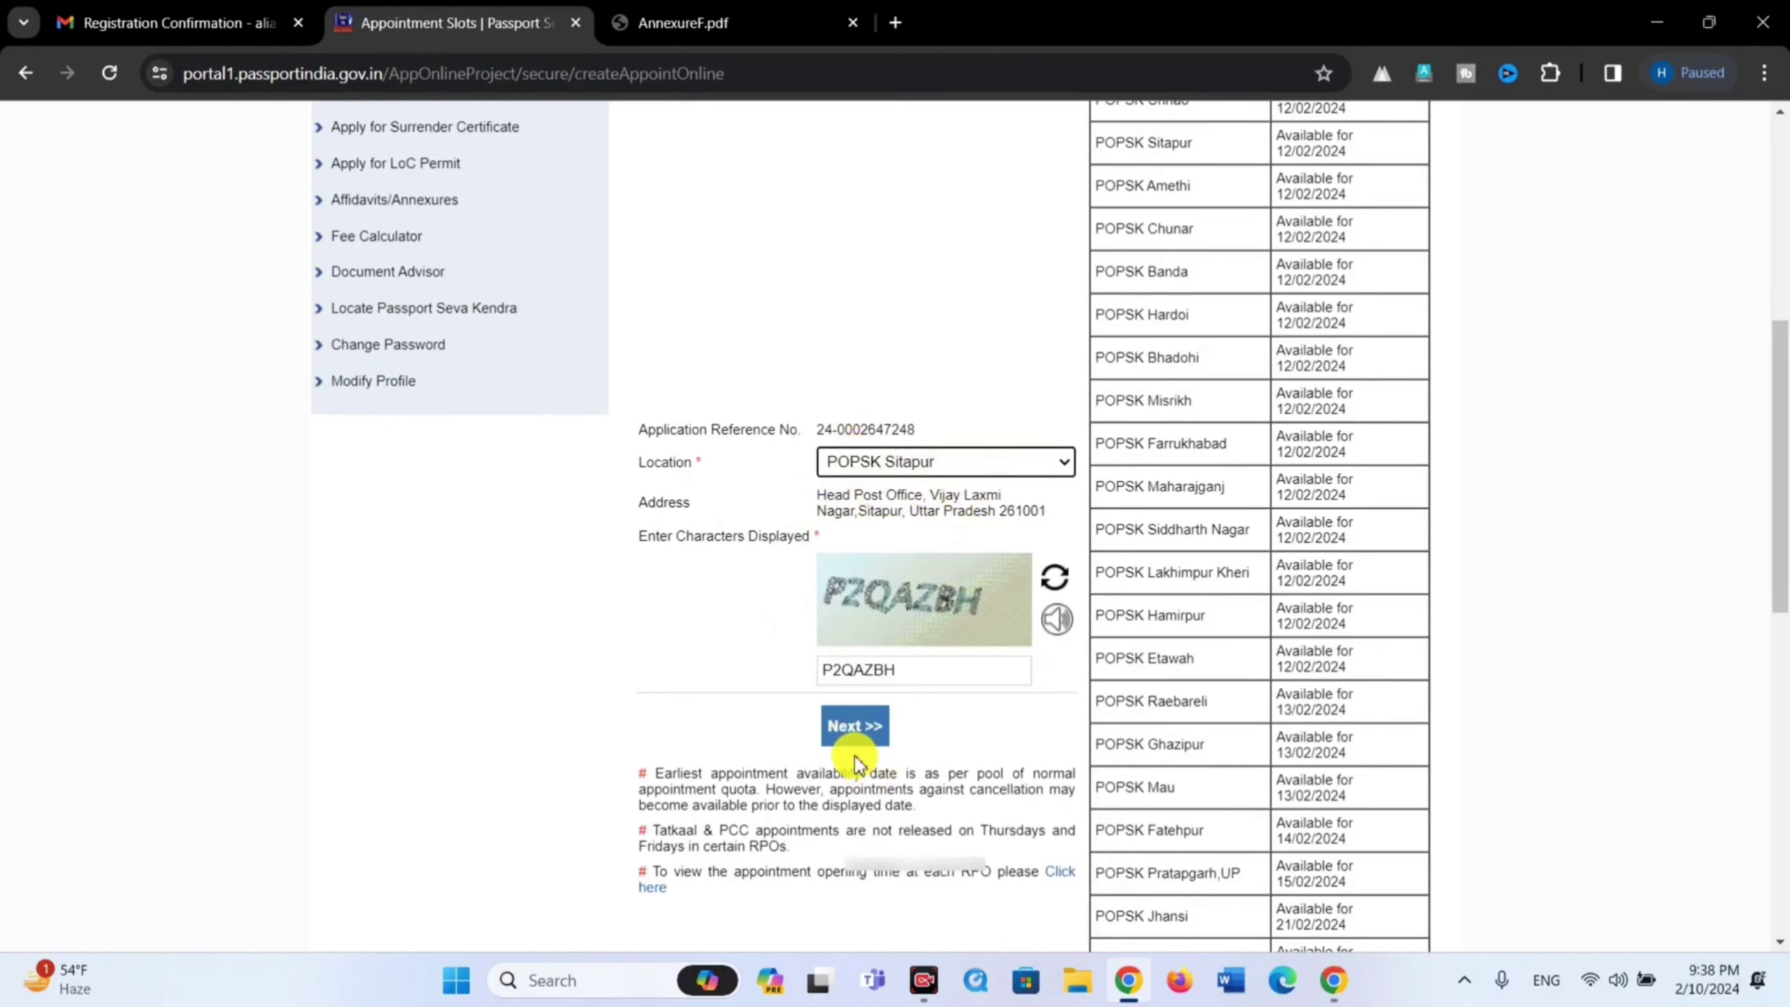
left_click(855, 733)
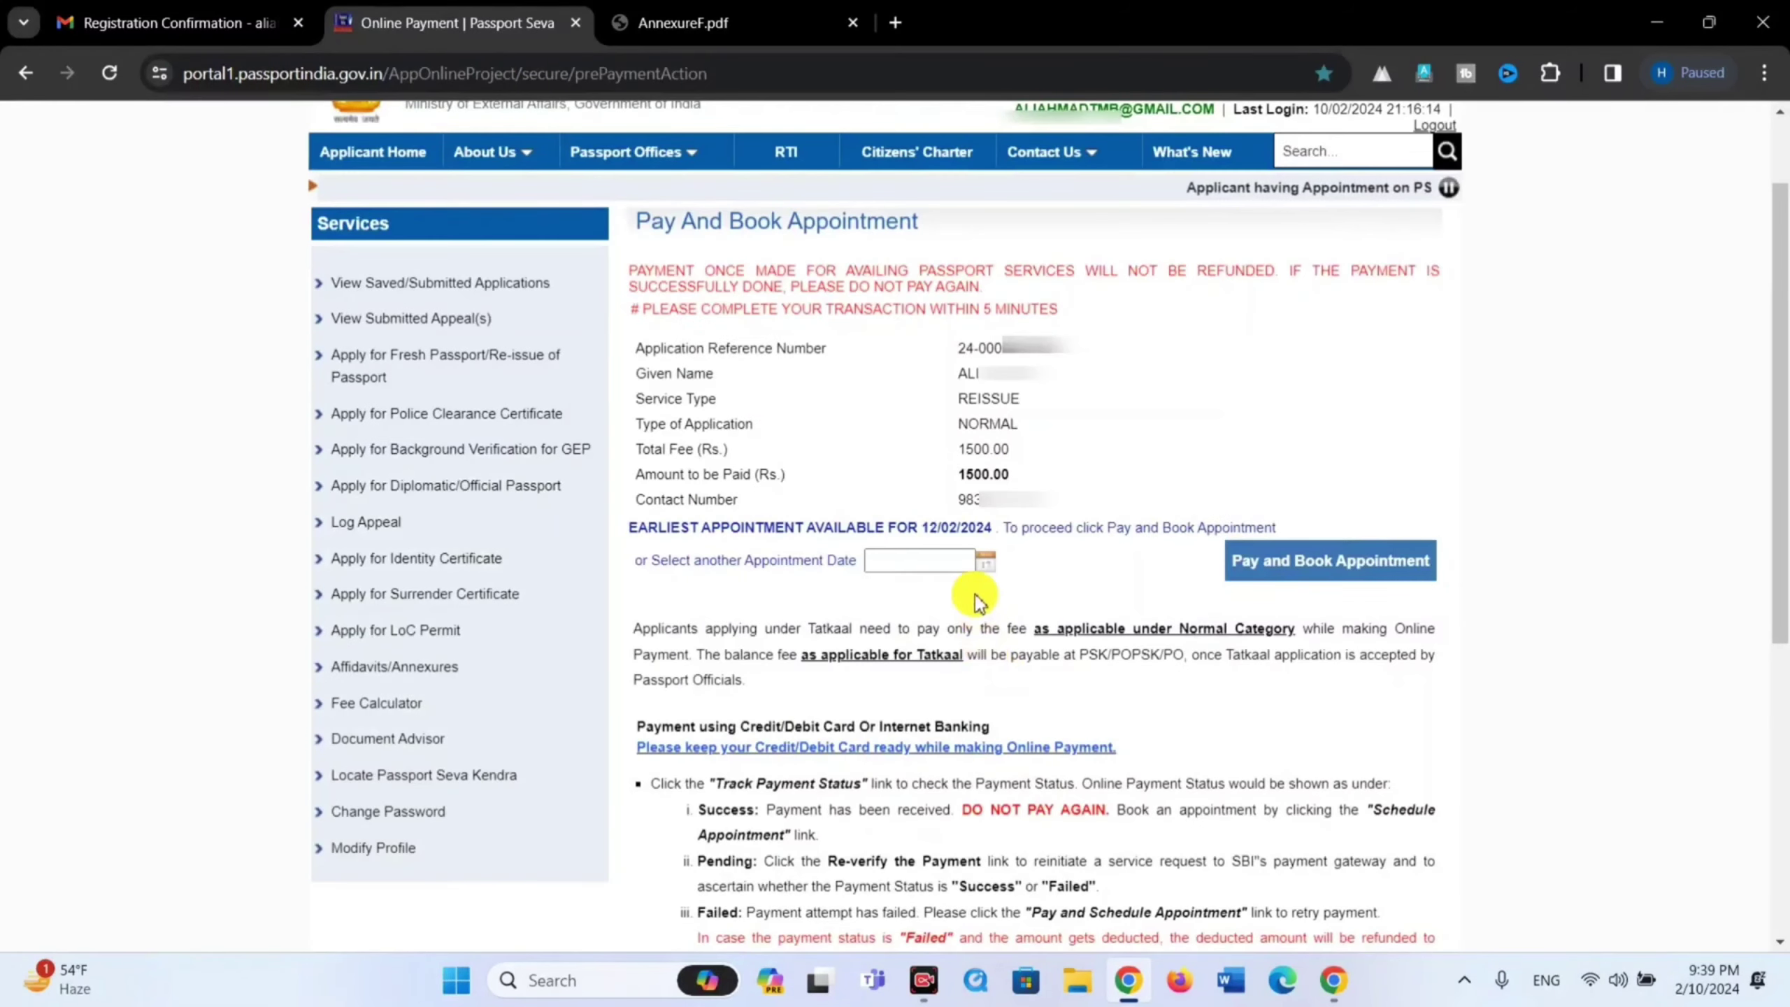
- Set the appointment date to 12/02/2024 using the calendar
left_click(989, 563)
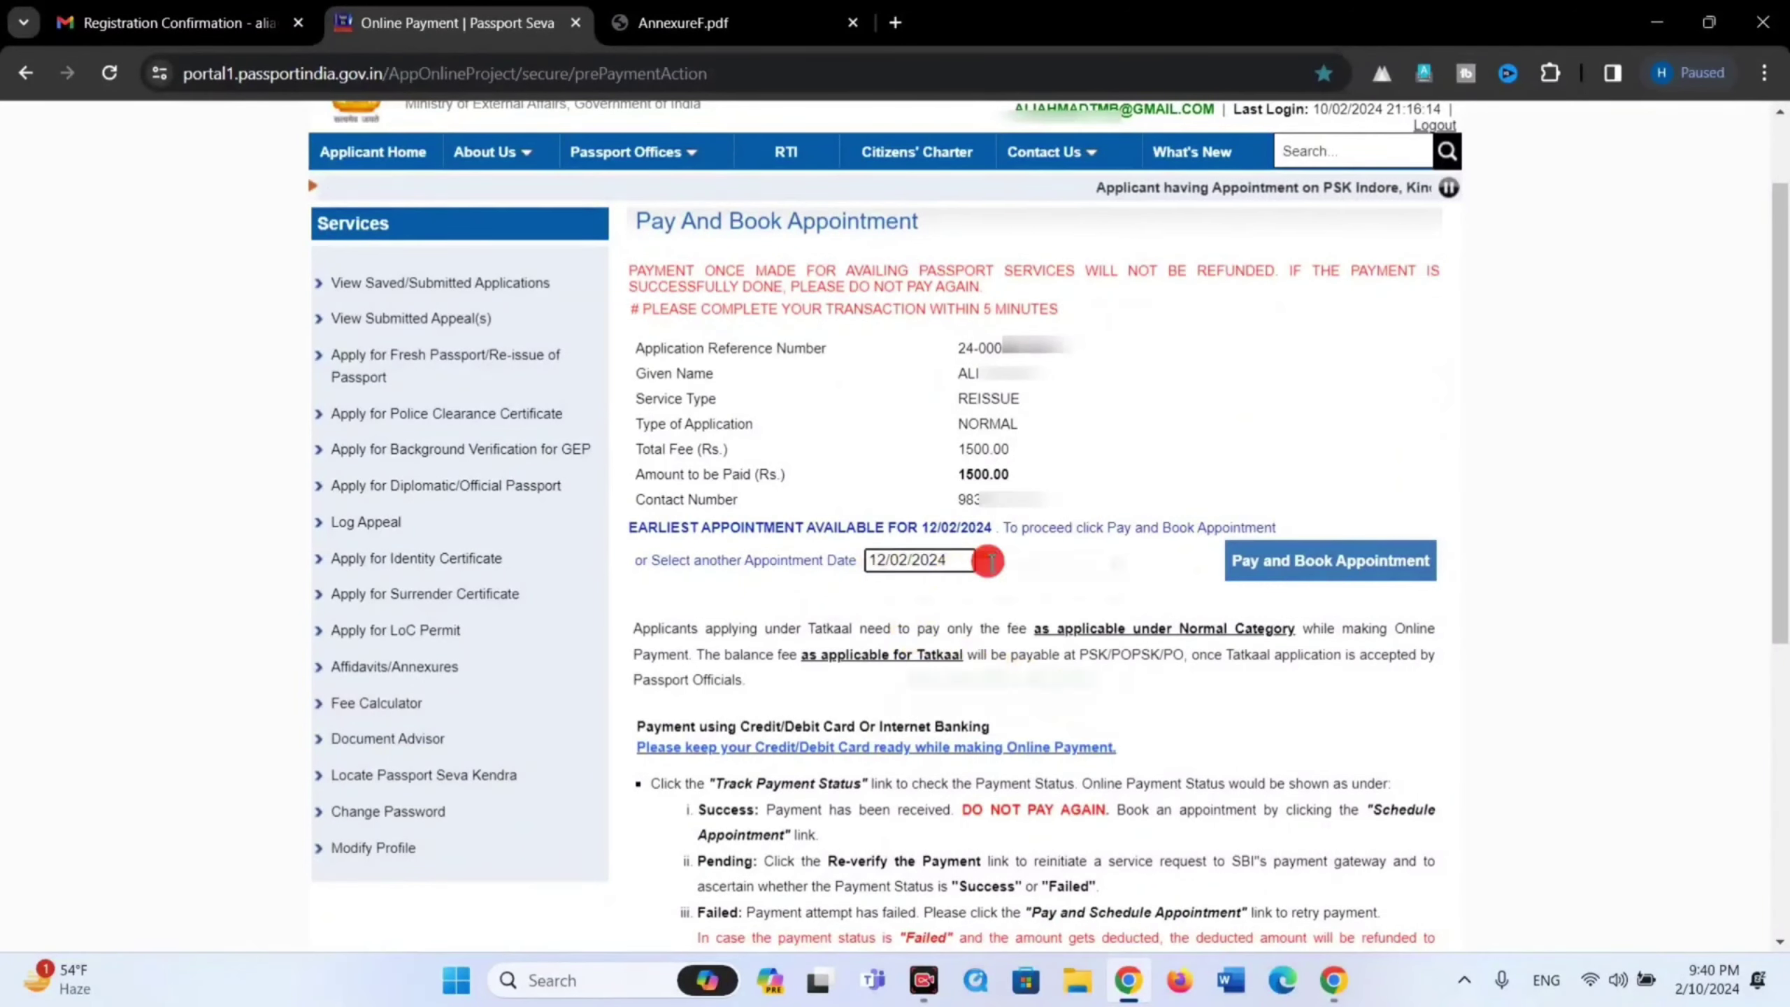
left_click(988, 562)
left_click(934, 680)
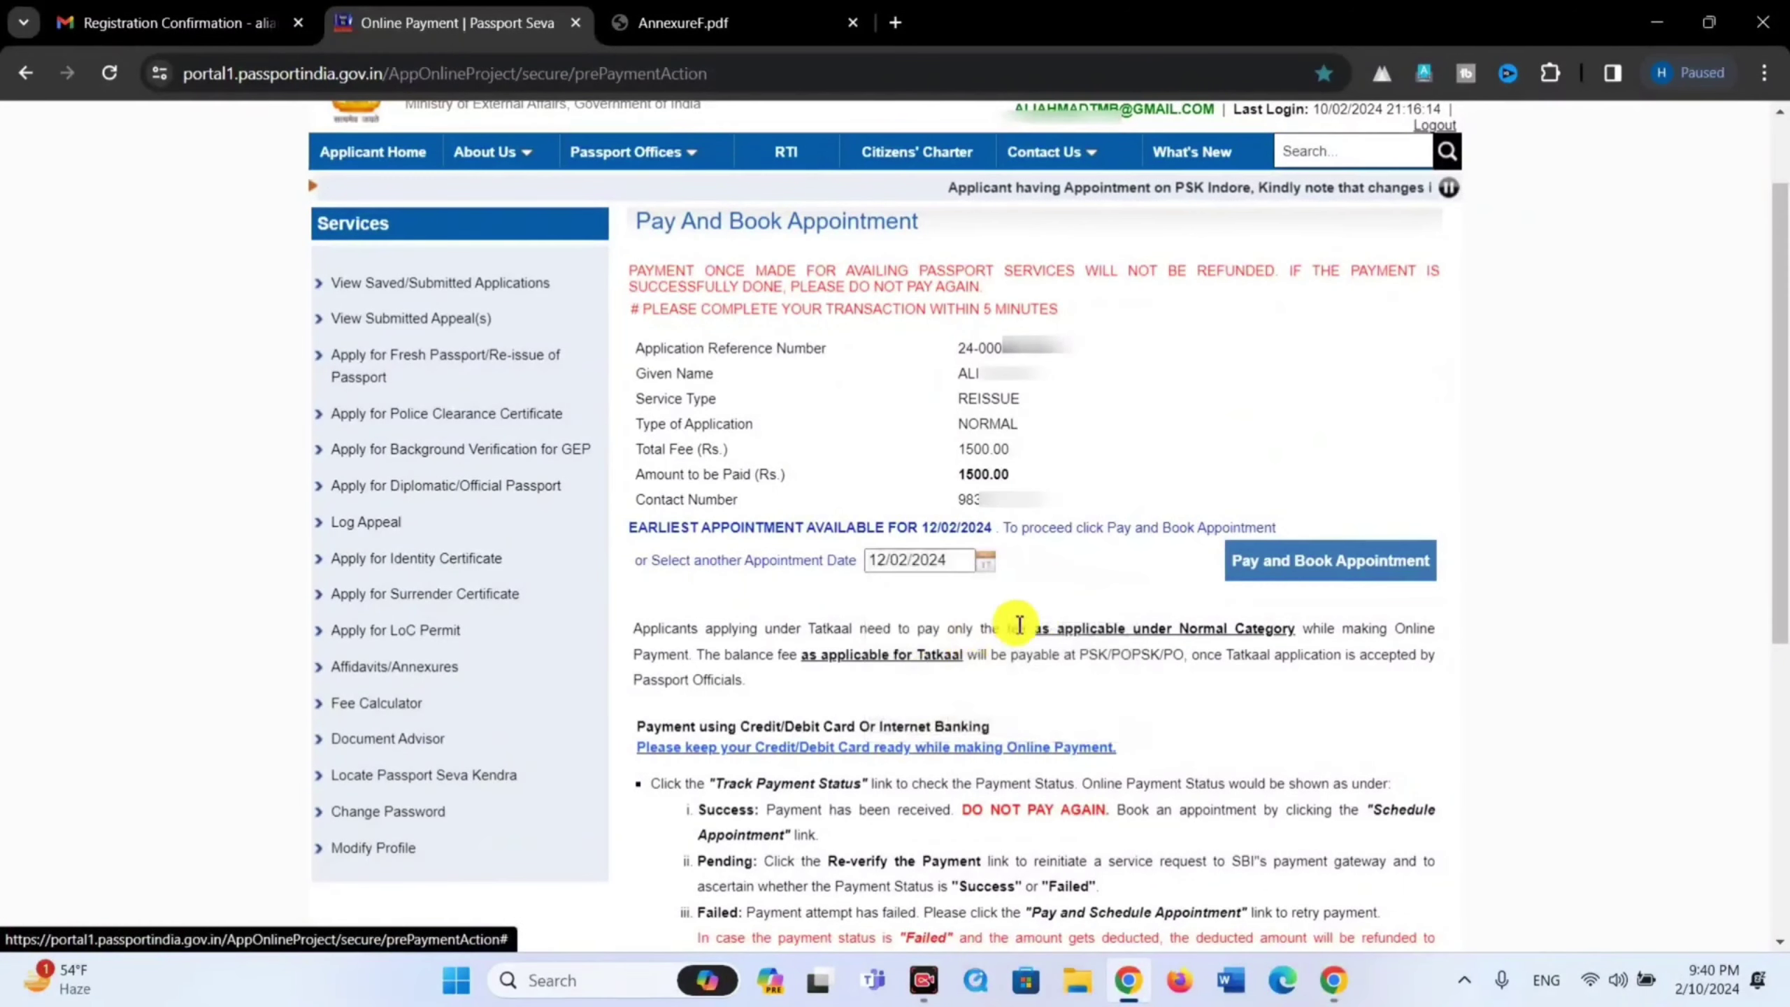
- Proceed to pay and book the appointment, and choose UPI as the payment mode on the SBIePay gateway
left_click(1332, 562)
left_click(845, 497)
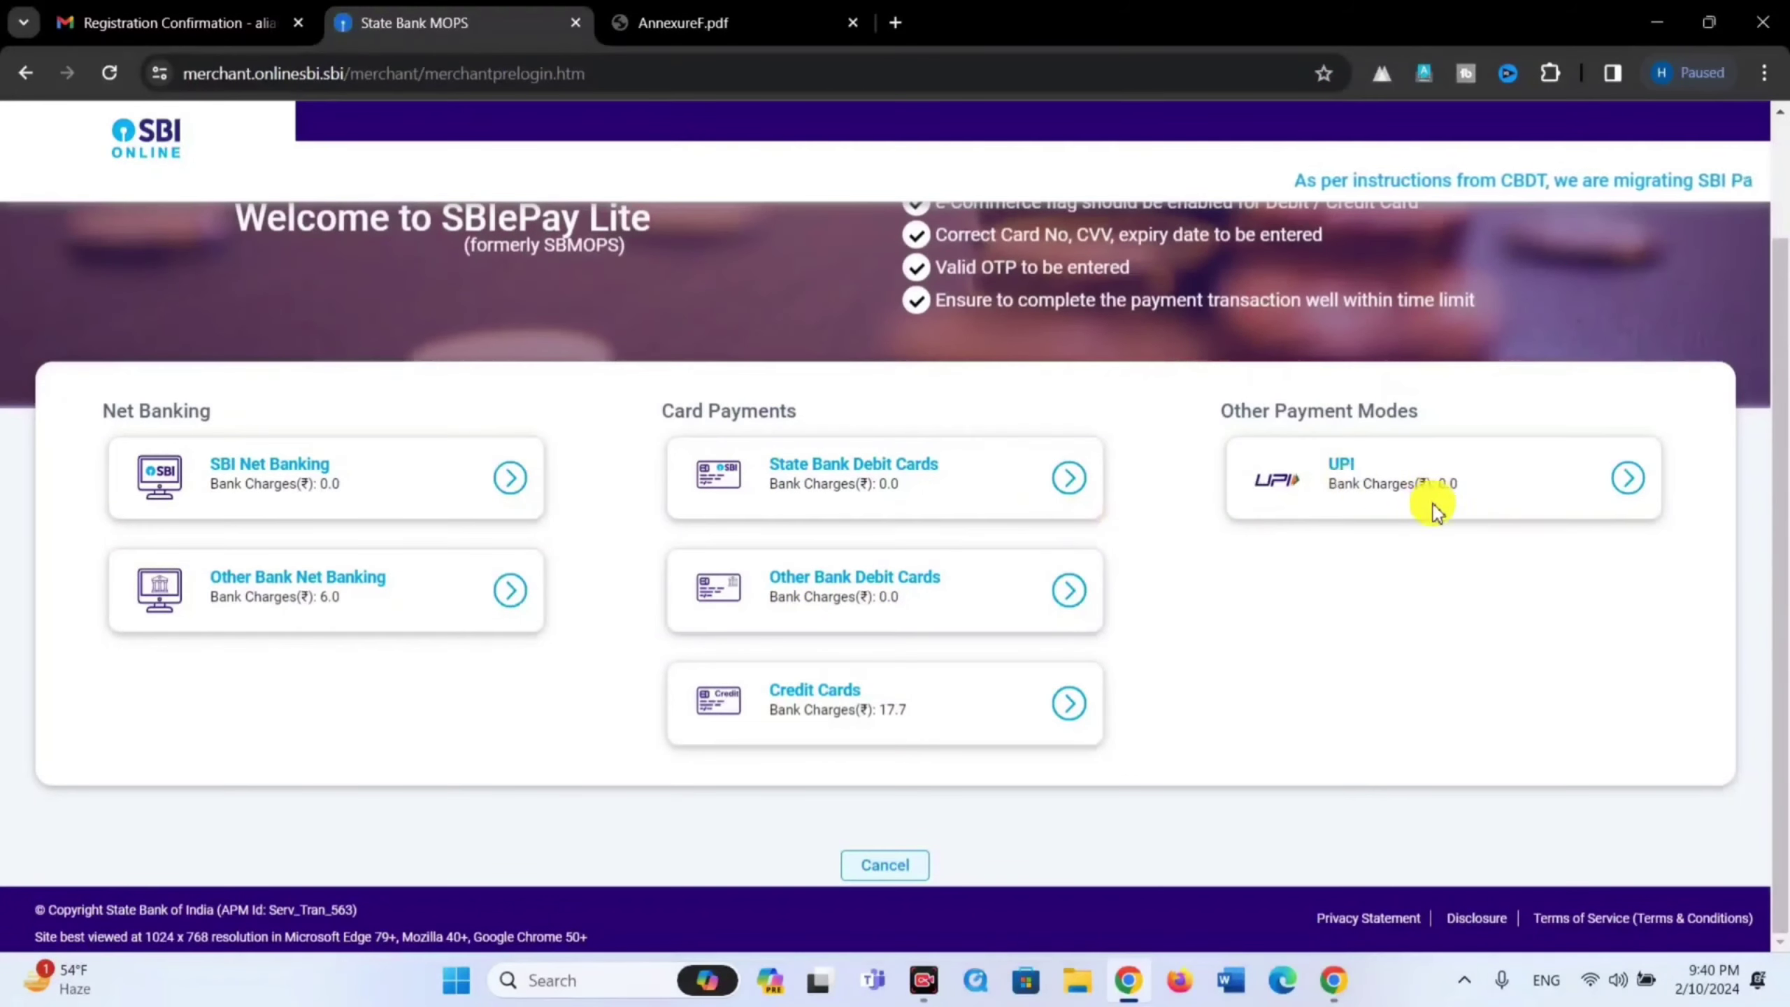
left_click(1628, 480)
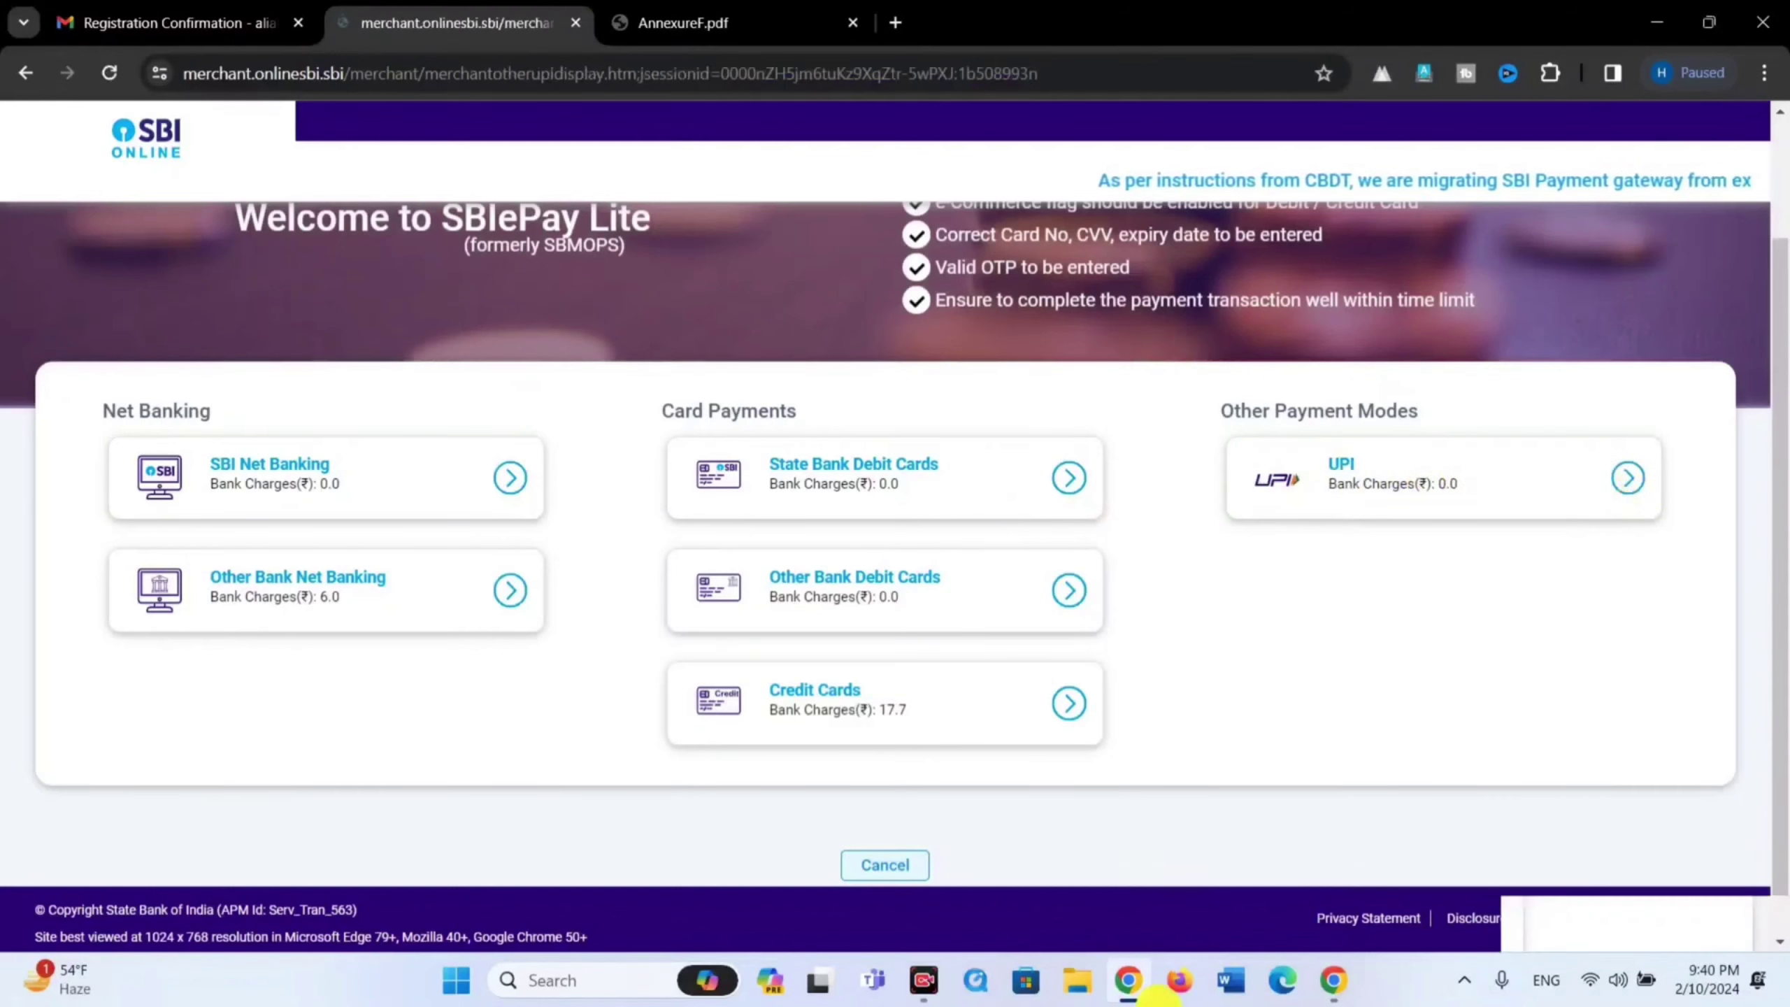
- Pay the passport fee through UPI with the QR code option and acknowledge the transaction status message
scroll(1005, 613, "down", 5)
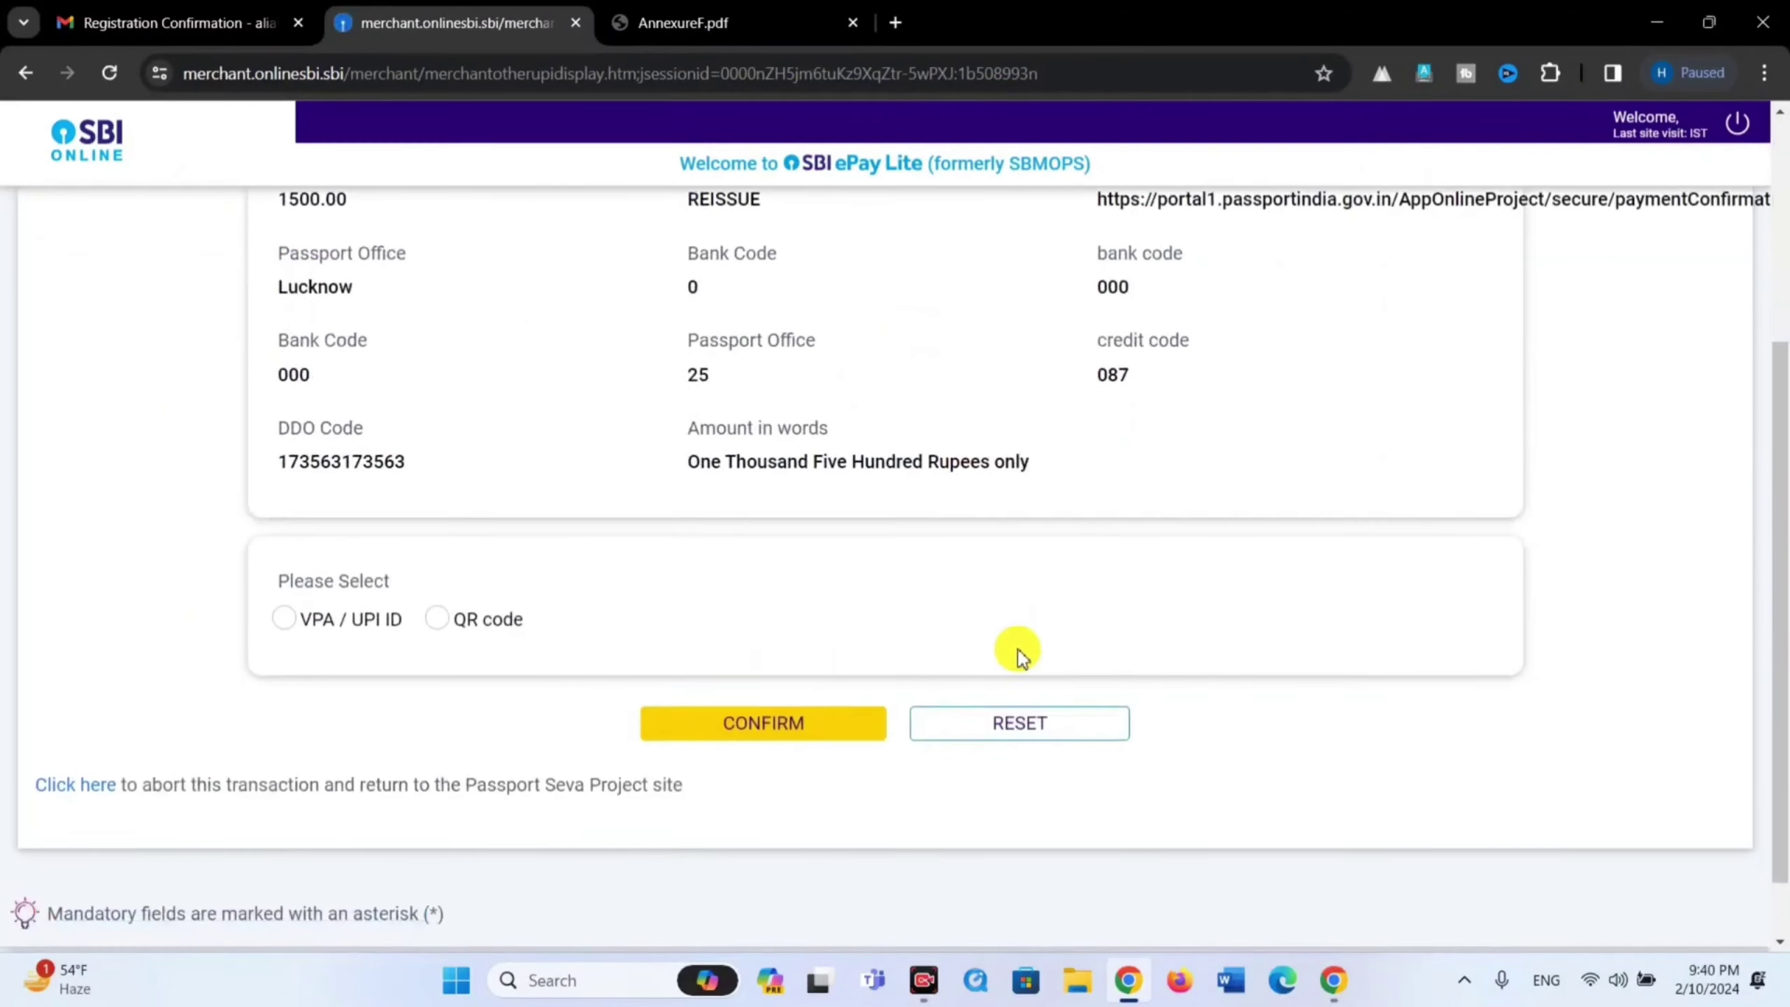
left_click(446, 618)
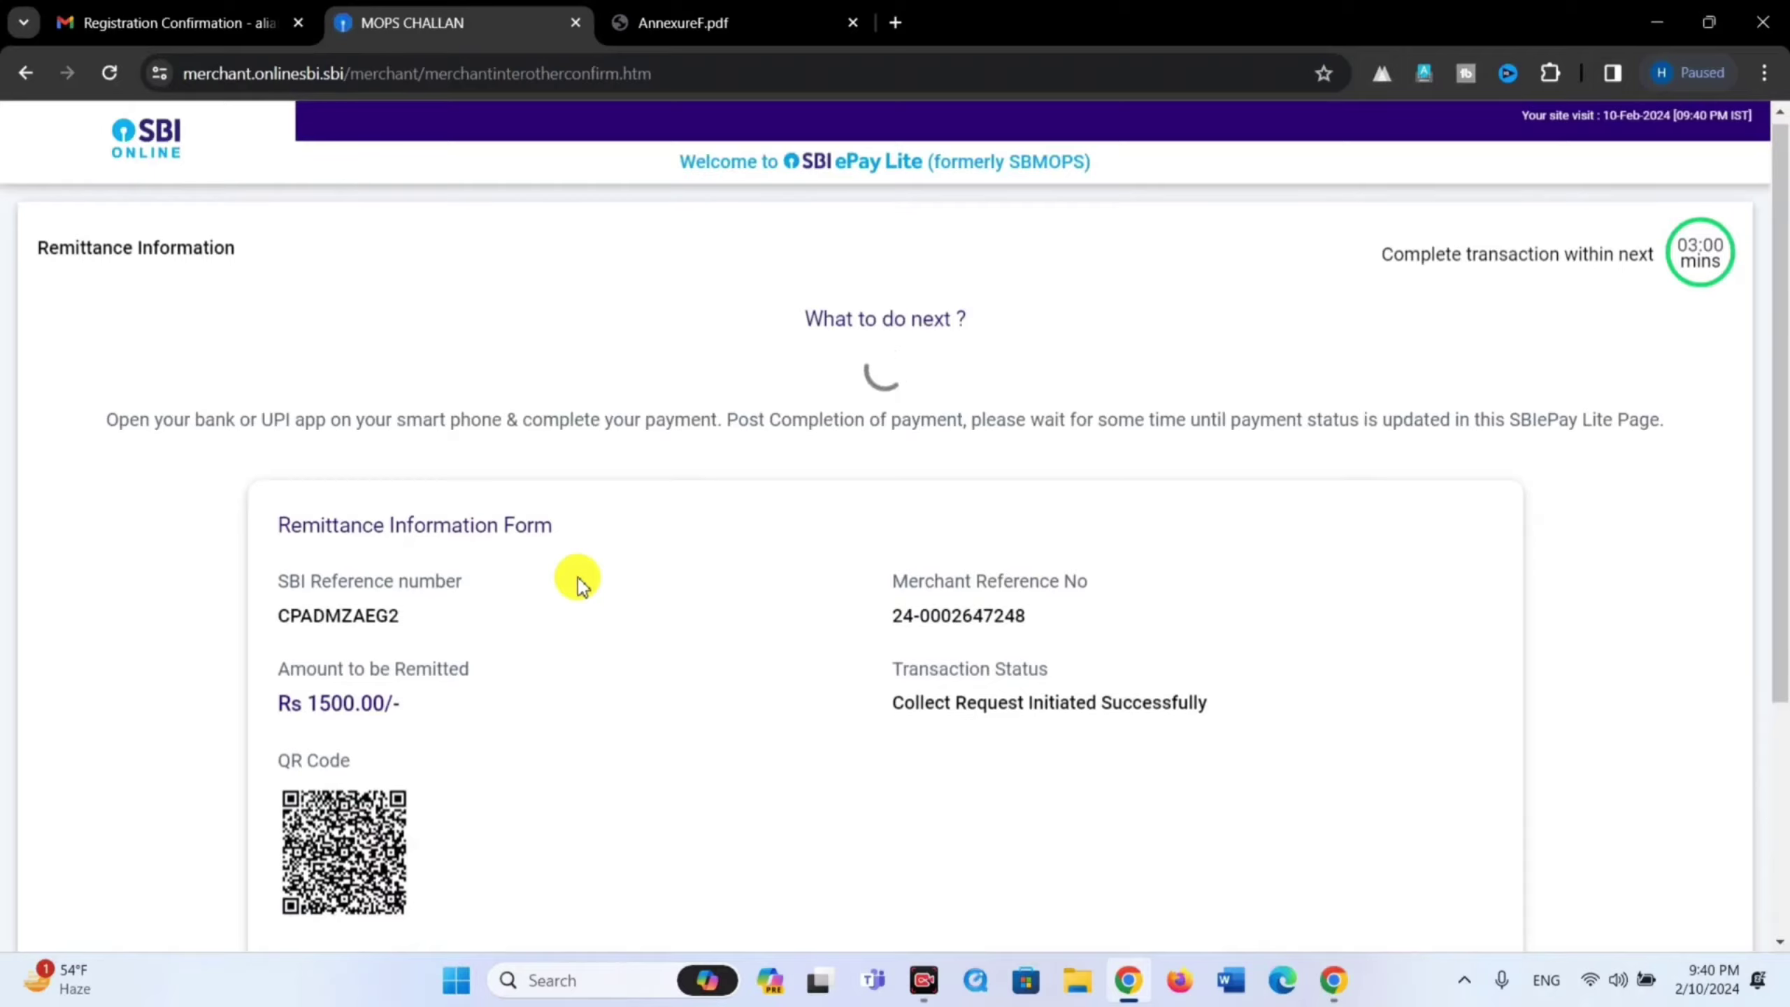
scroll(285, 628, "down", 3)
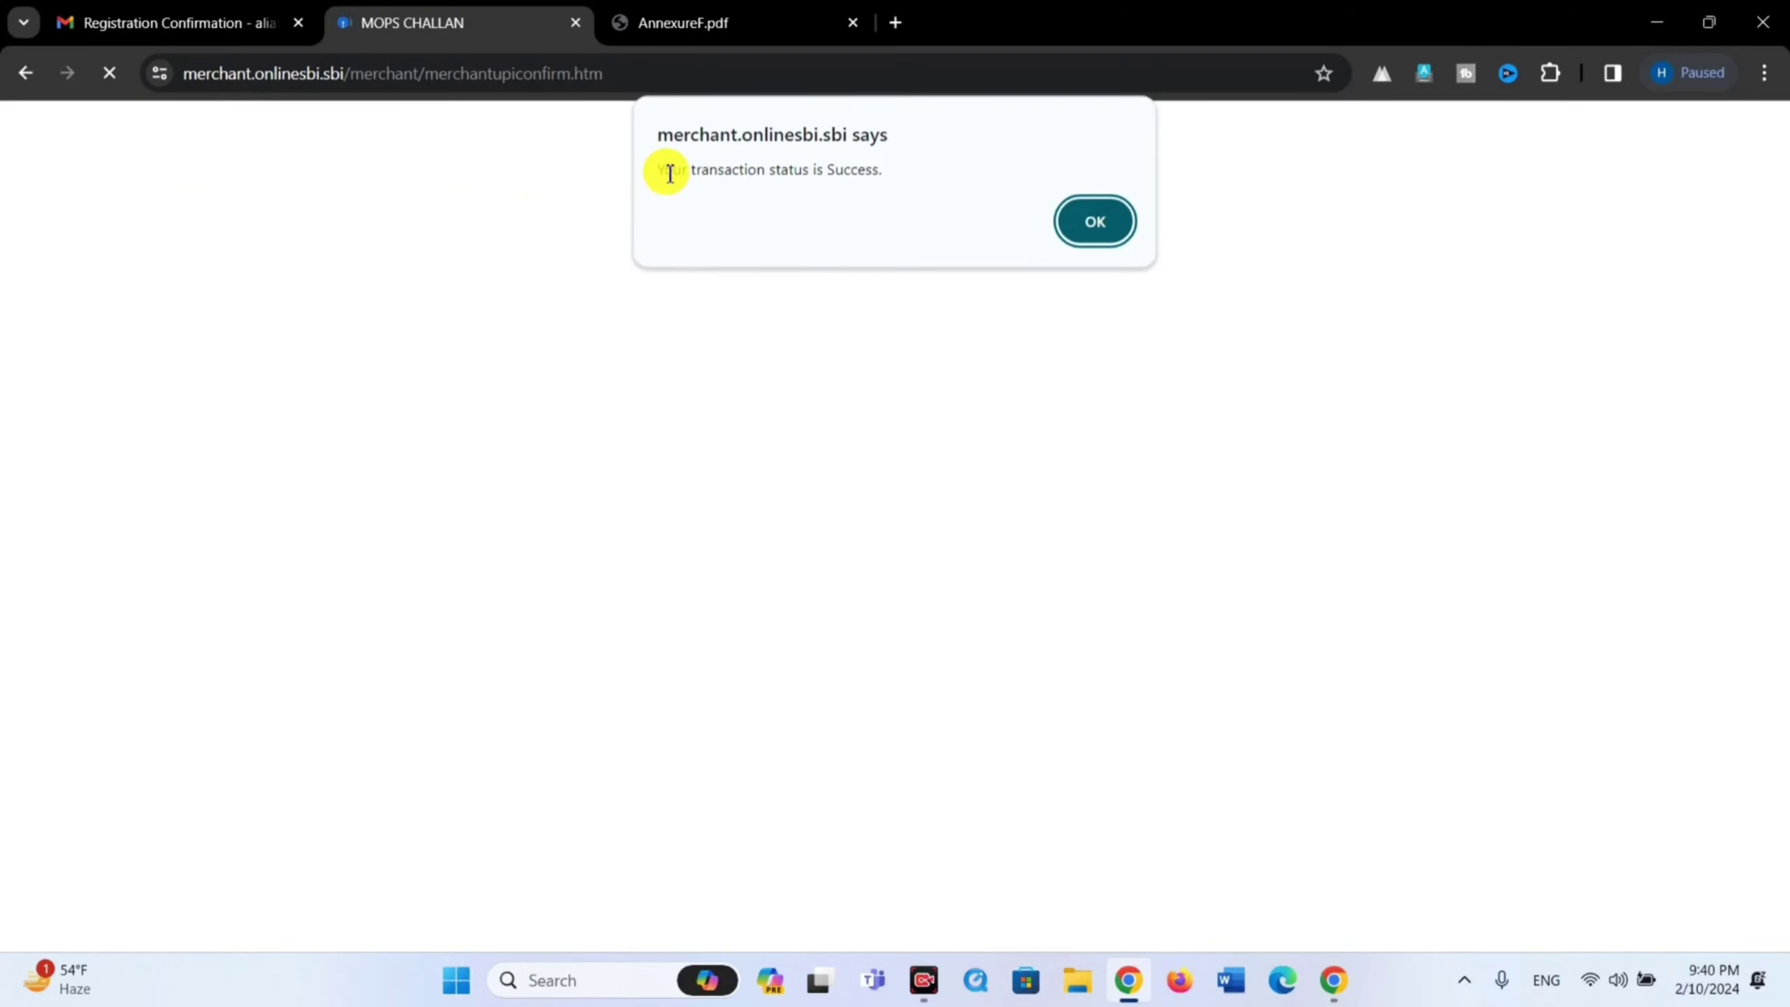
left_click_drag(669, 173, 867, 172)
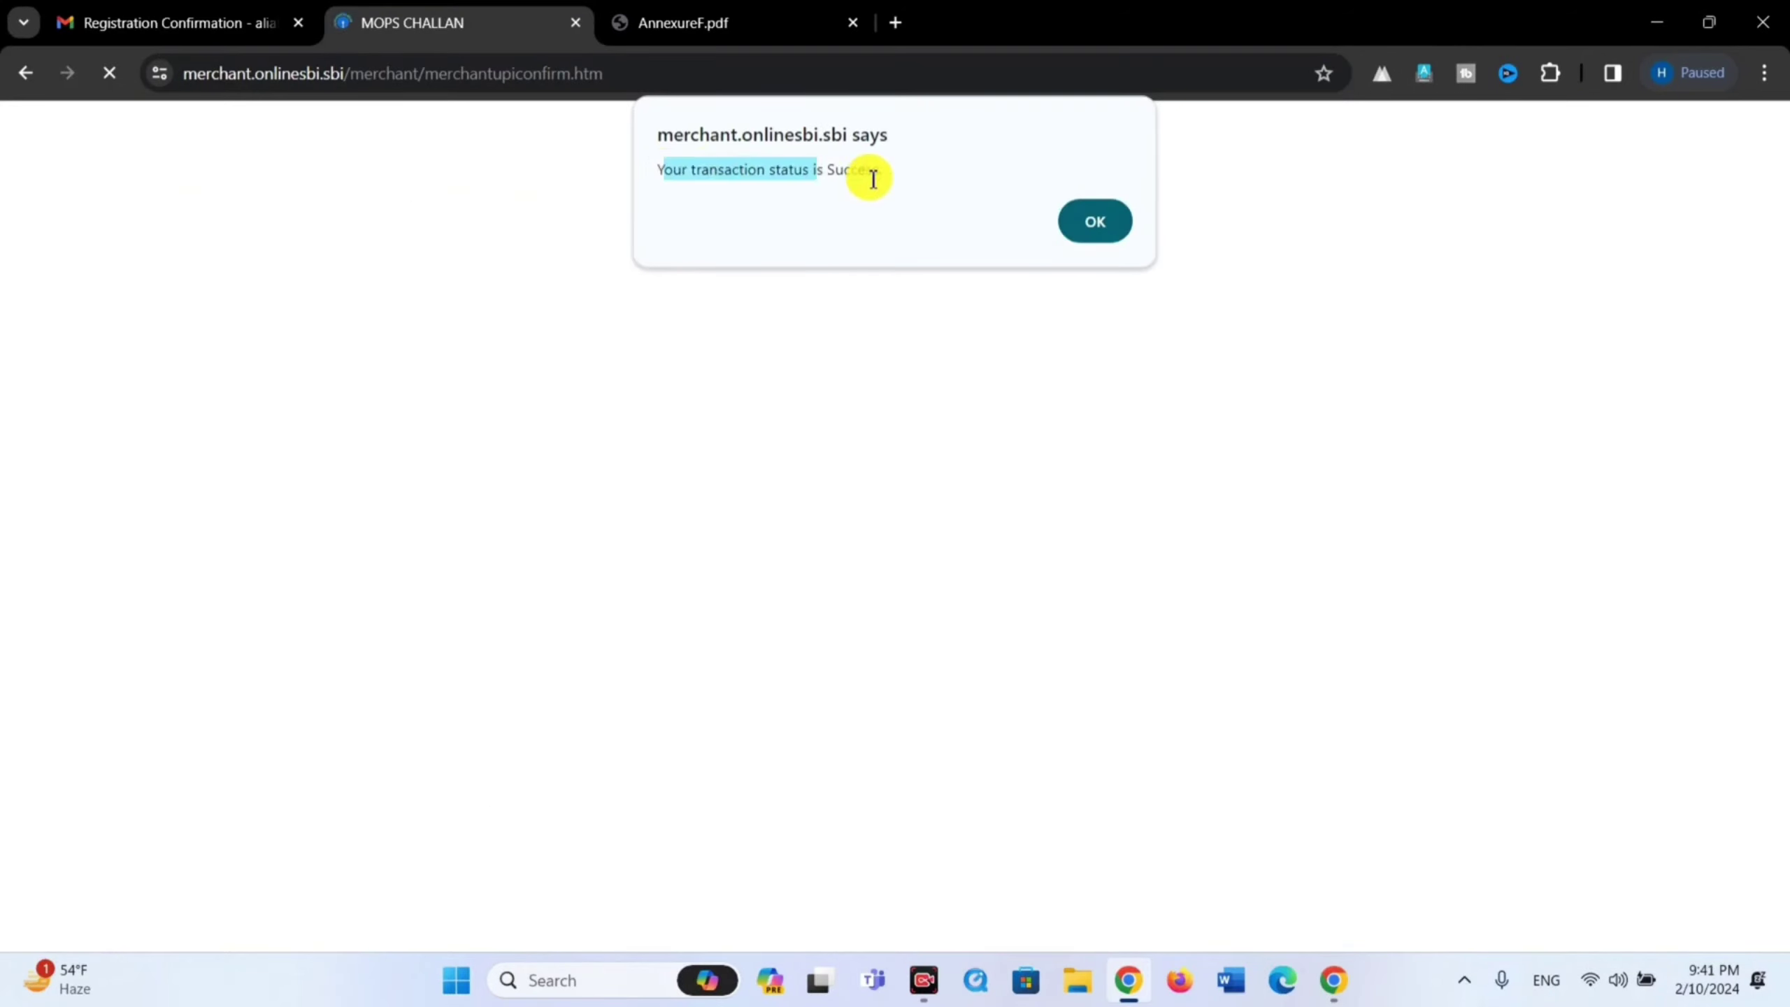
left_click(1096, 222)
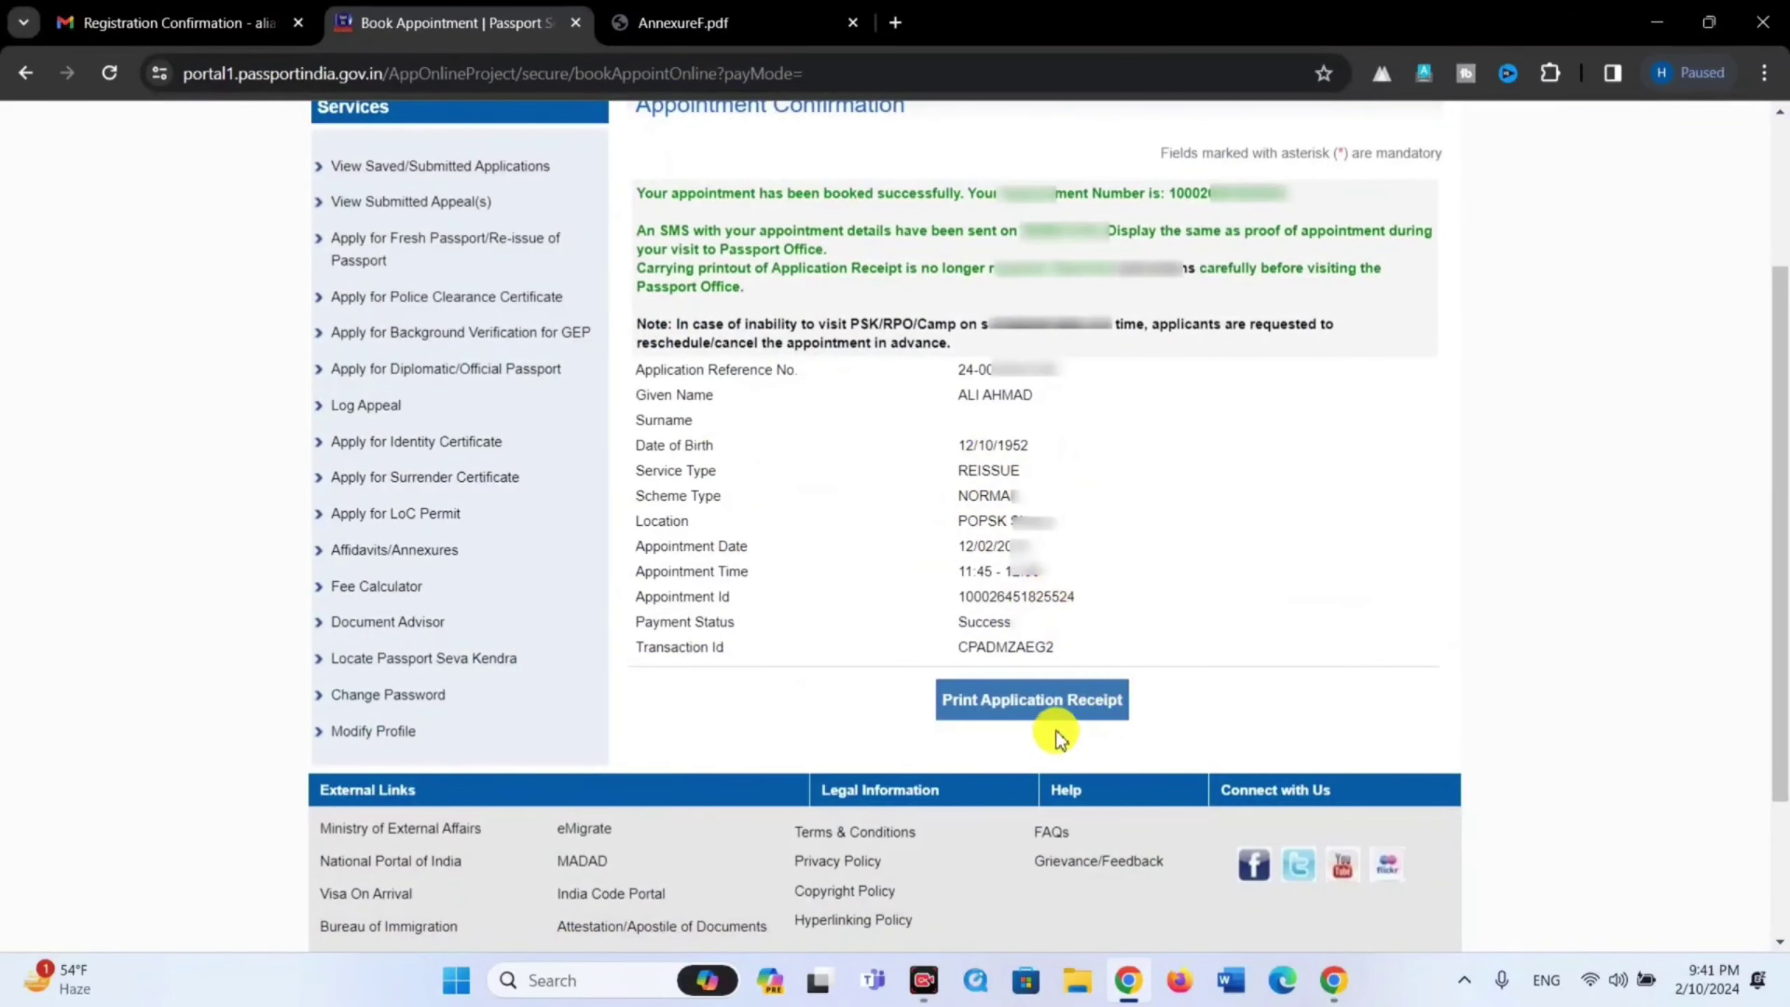
- Open the printable application receipt for the booked appointment and accept the notice to continue printing
left_click(1022, 712)
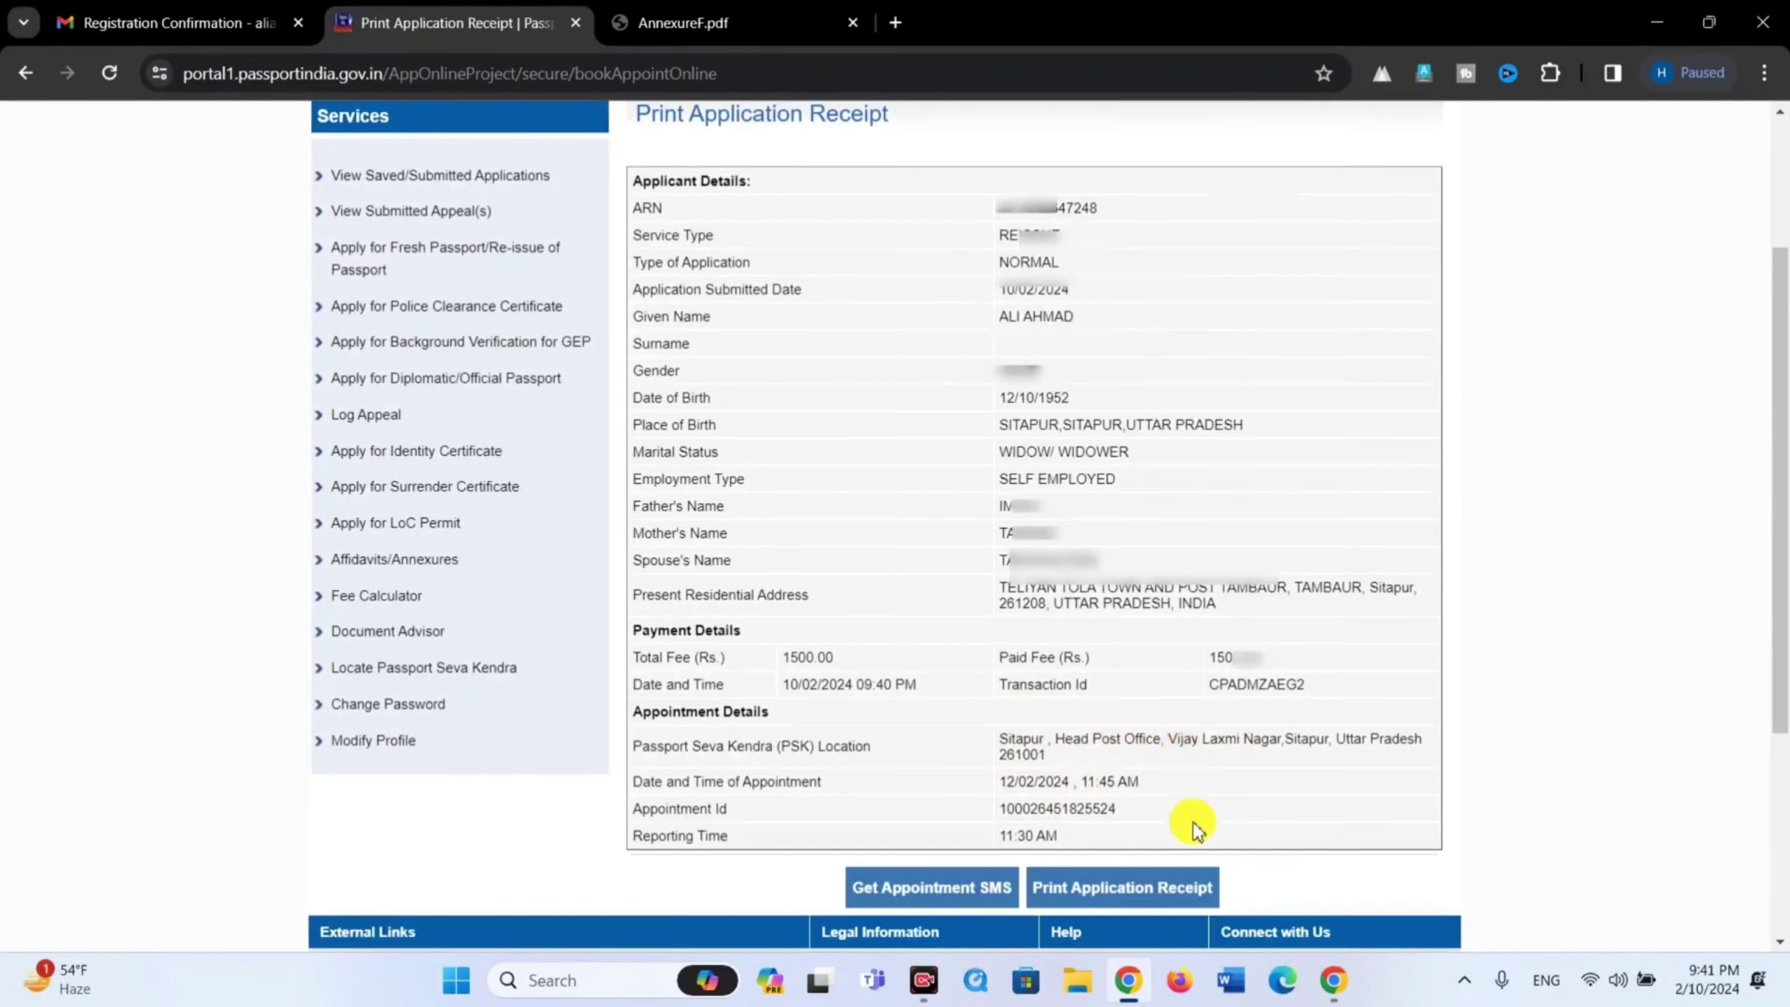
left_click(1129, 888)
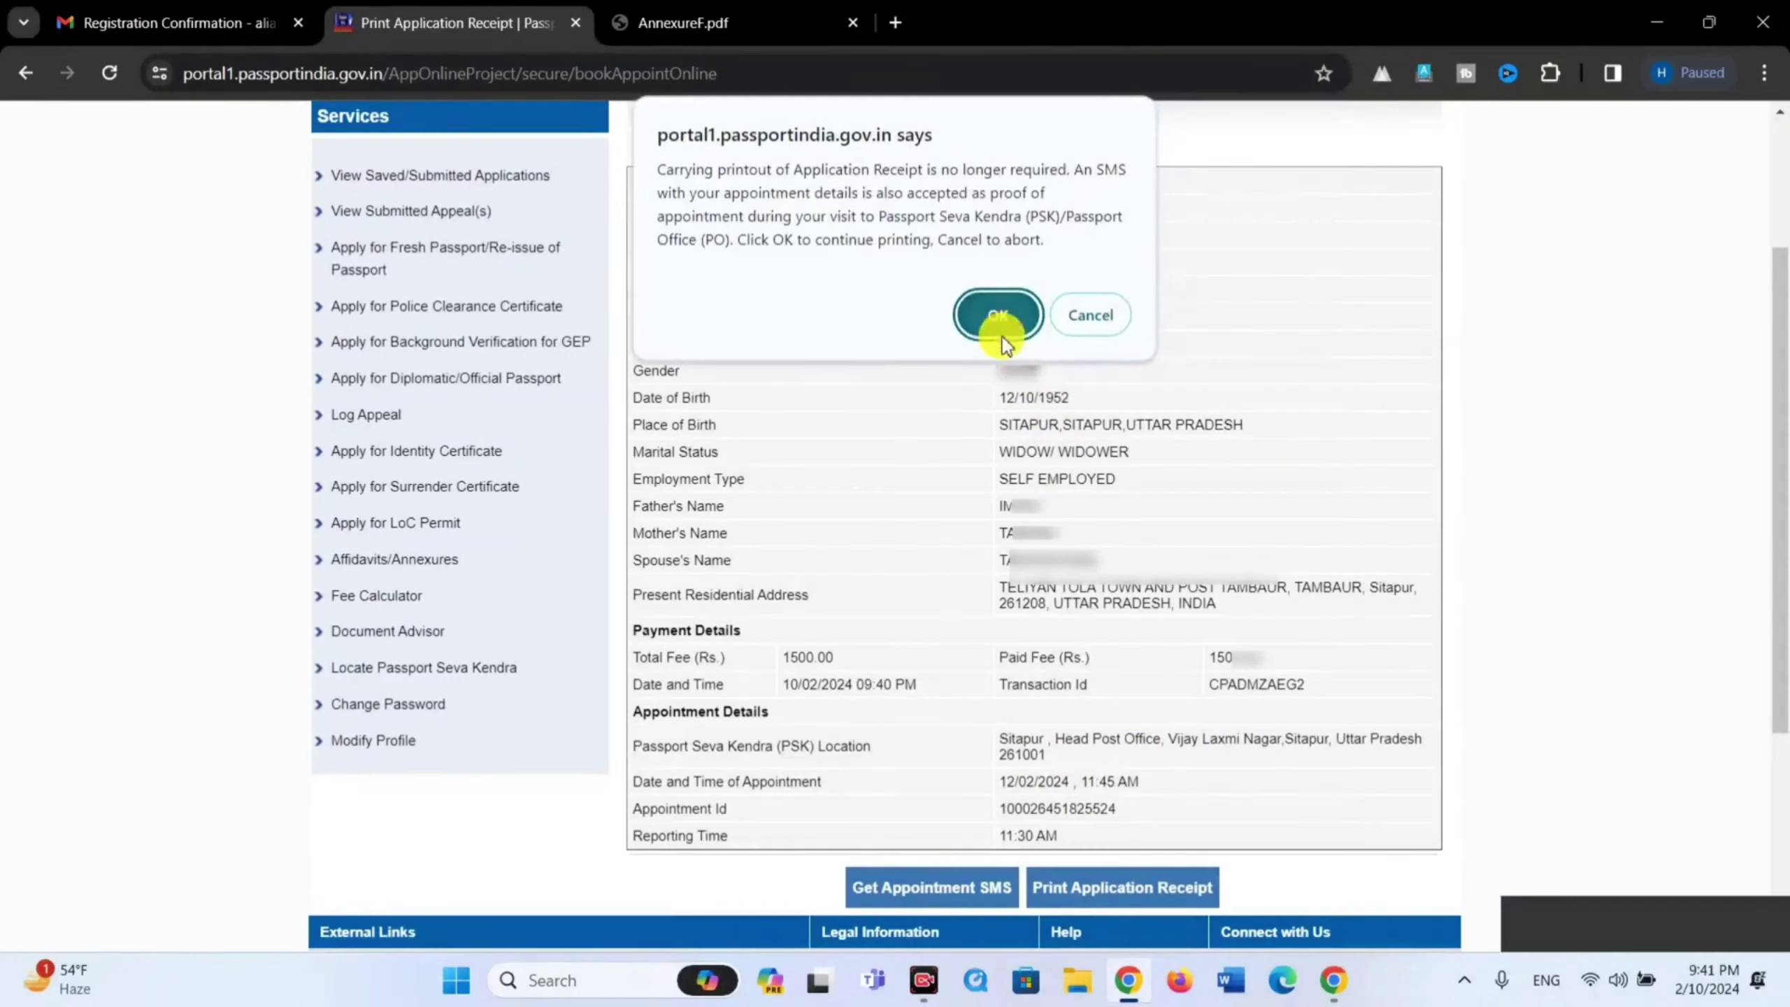
left_click(997, 317)
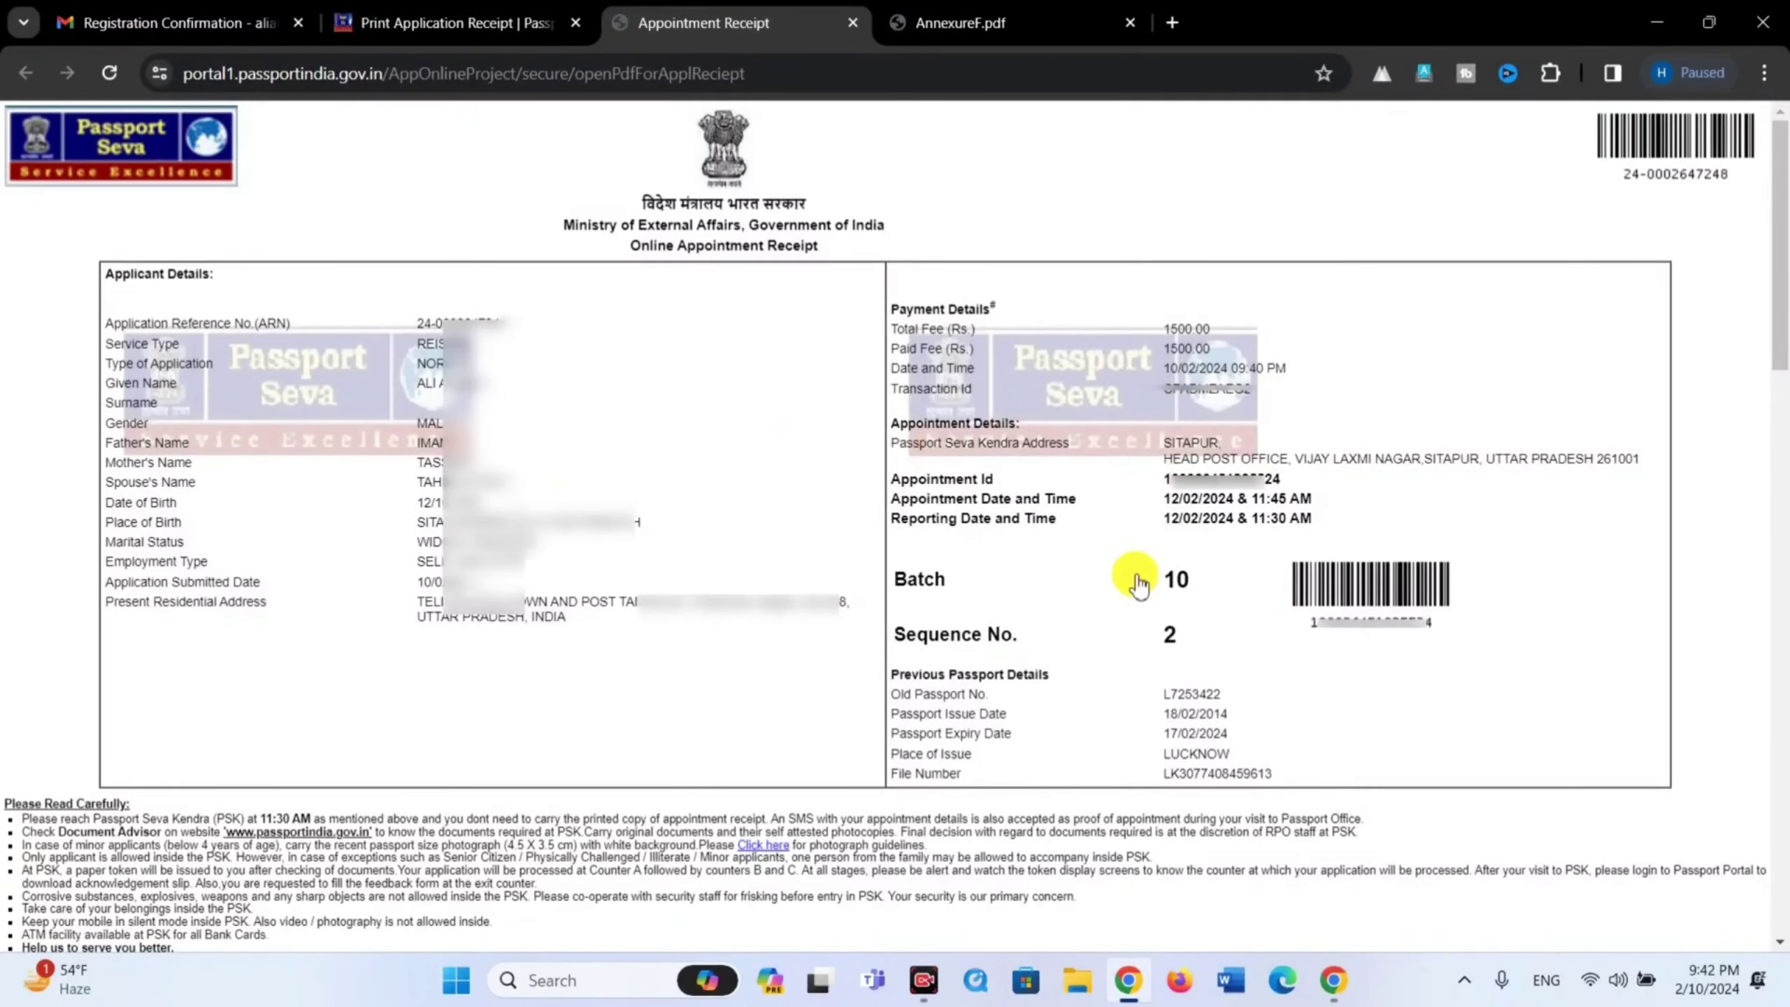
- Start printing from the end of the appointment receipt and restrict the printout to custom page 1
scroll(933, 464, "down", 5)
scroll(933, 464, "down", 15)
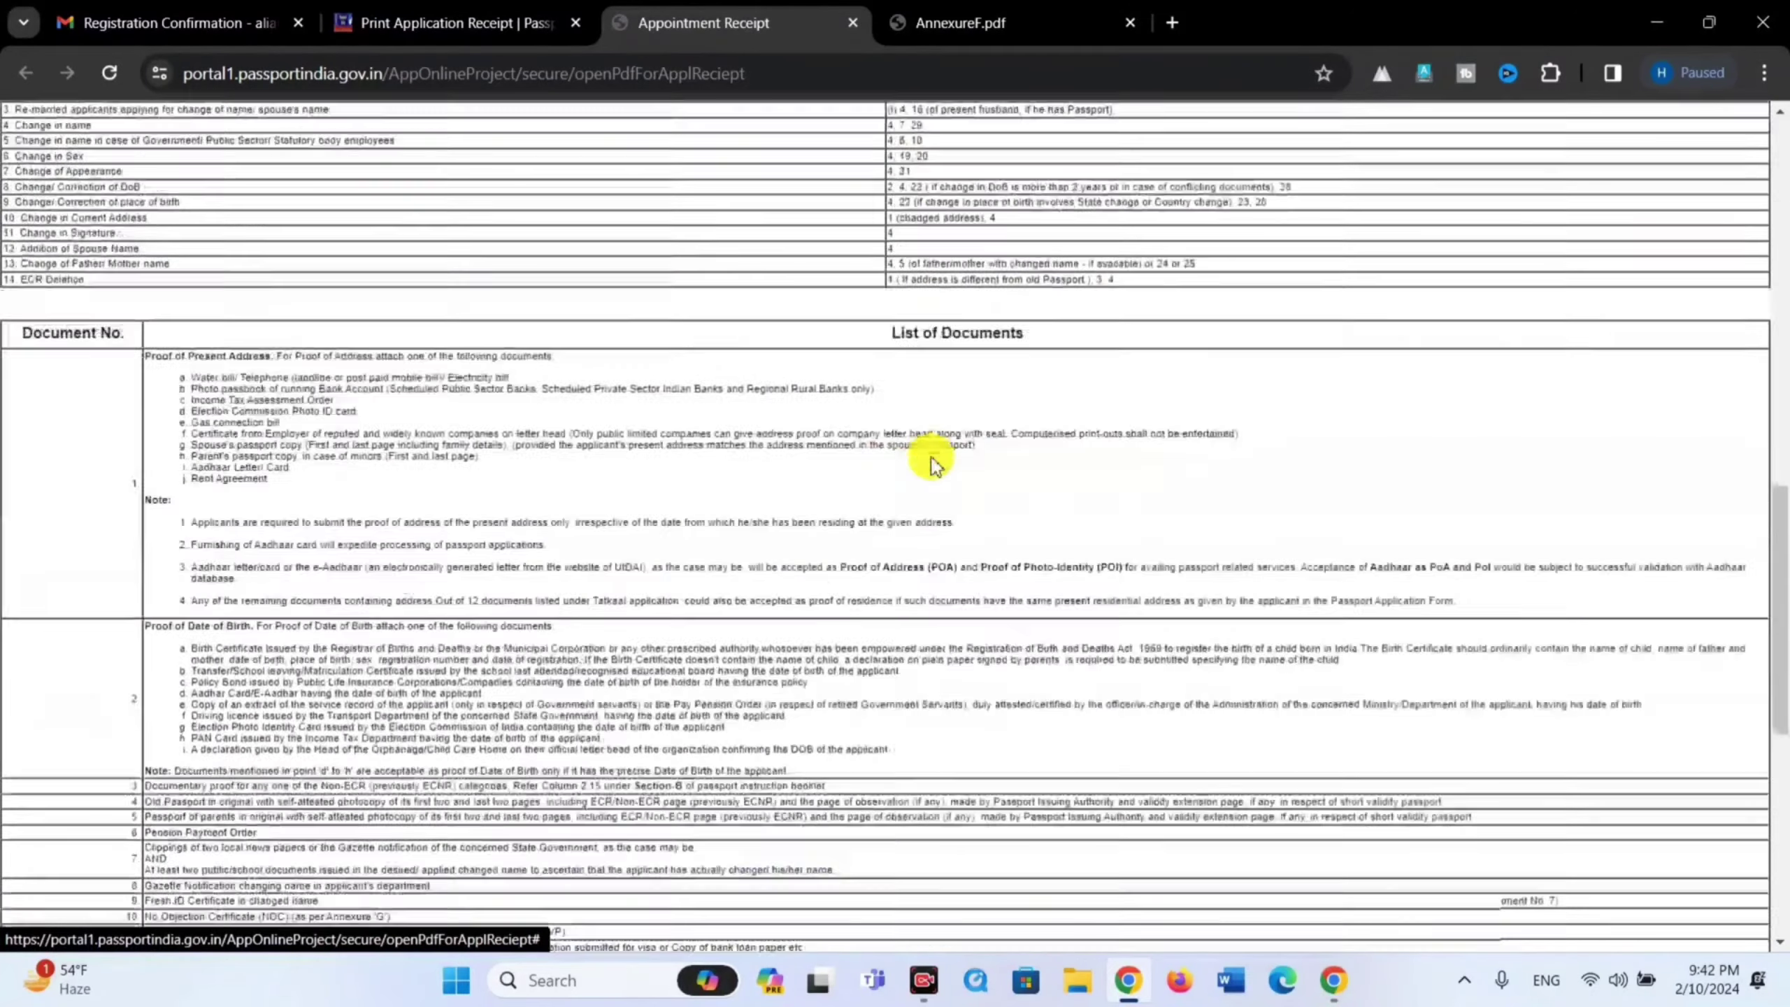
left_click(497, 940)
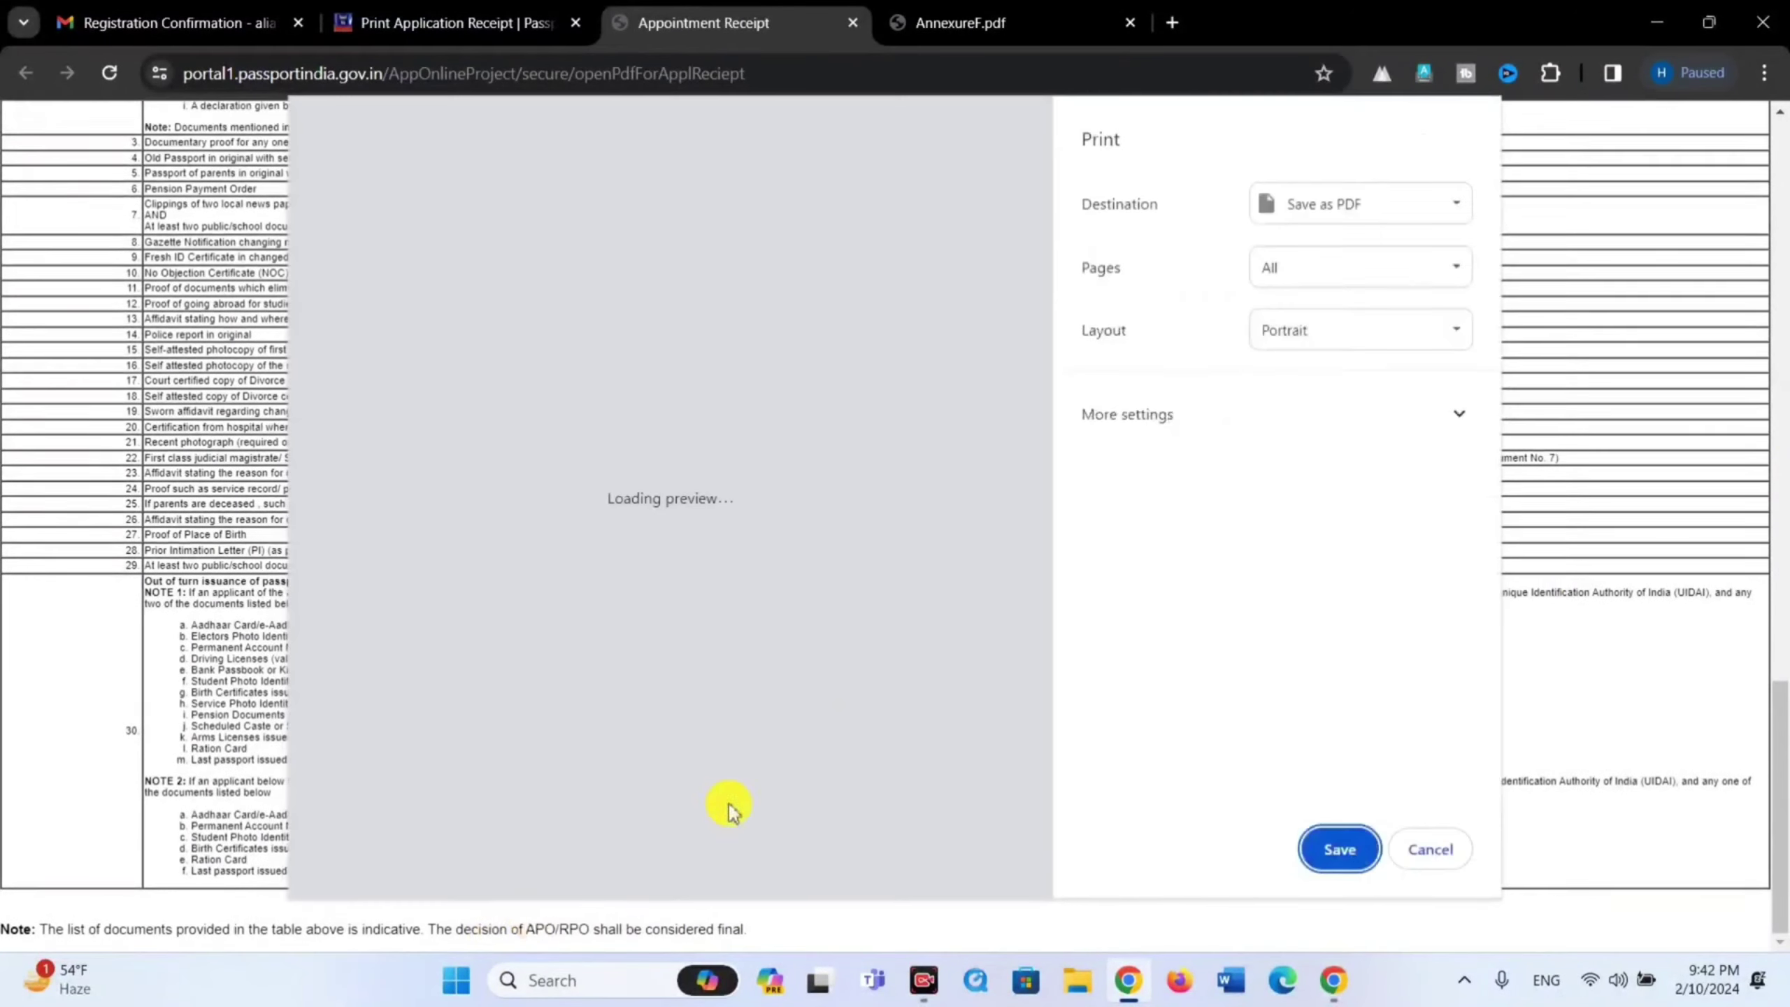
left_click(1346, 267)
left_click(1330, 344)
left_click(1323, 271)
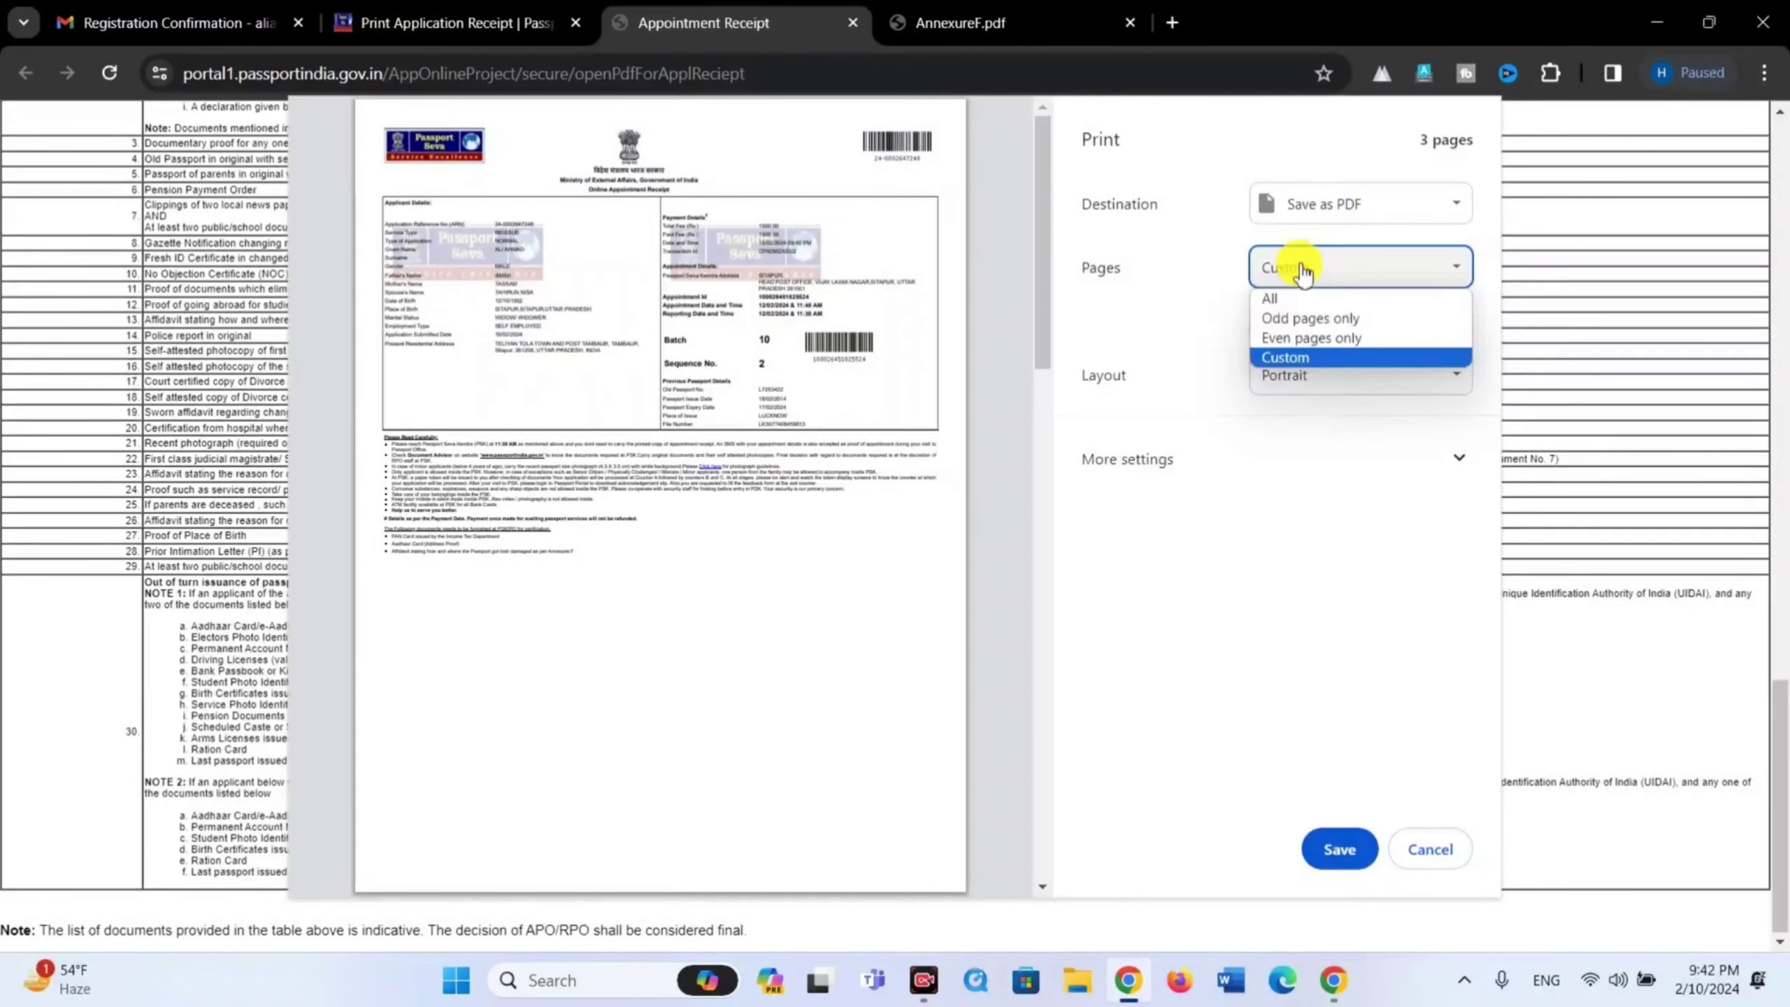
left_click(1299, 359)
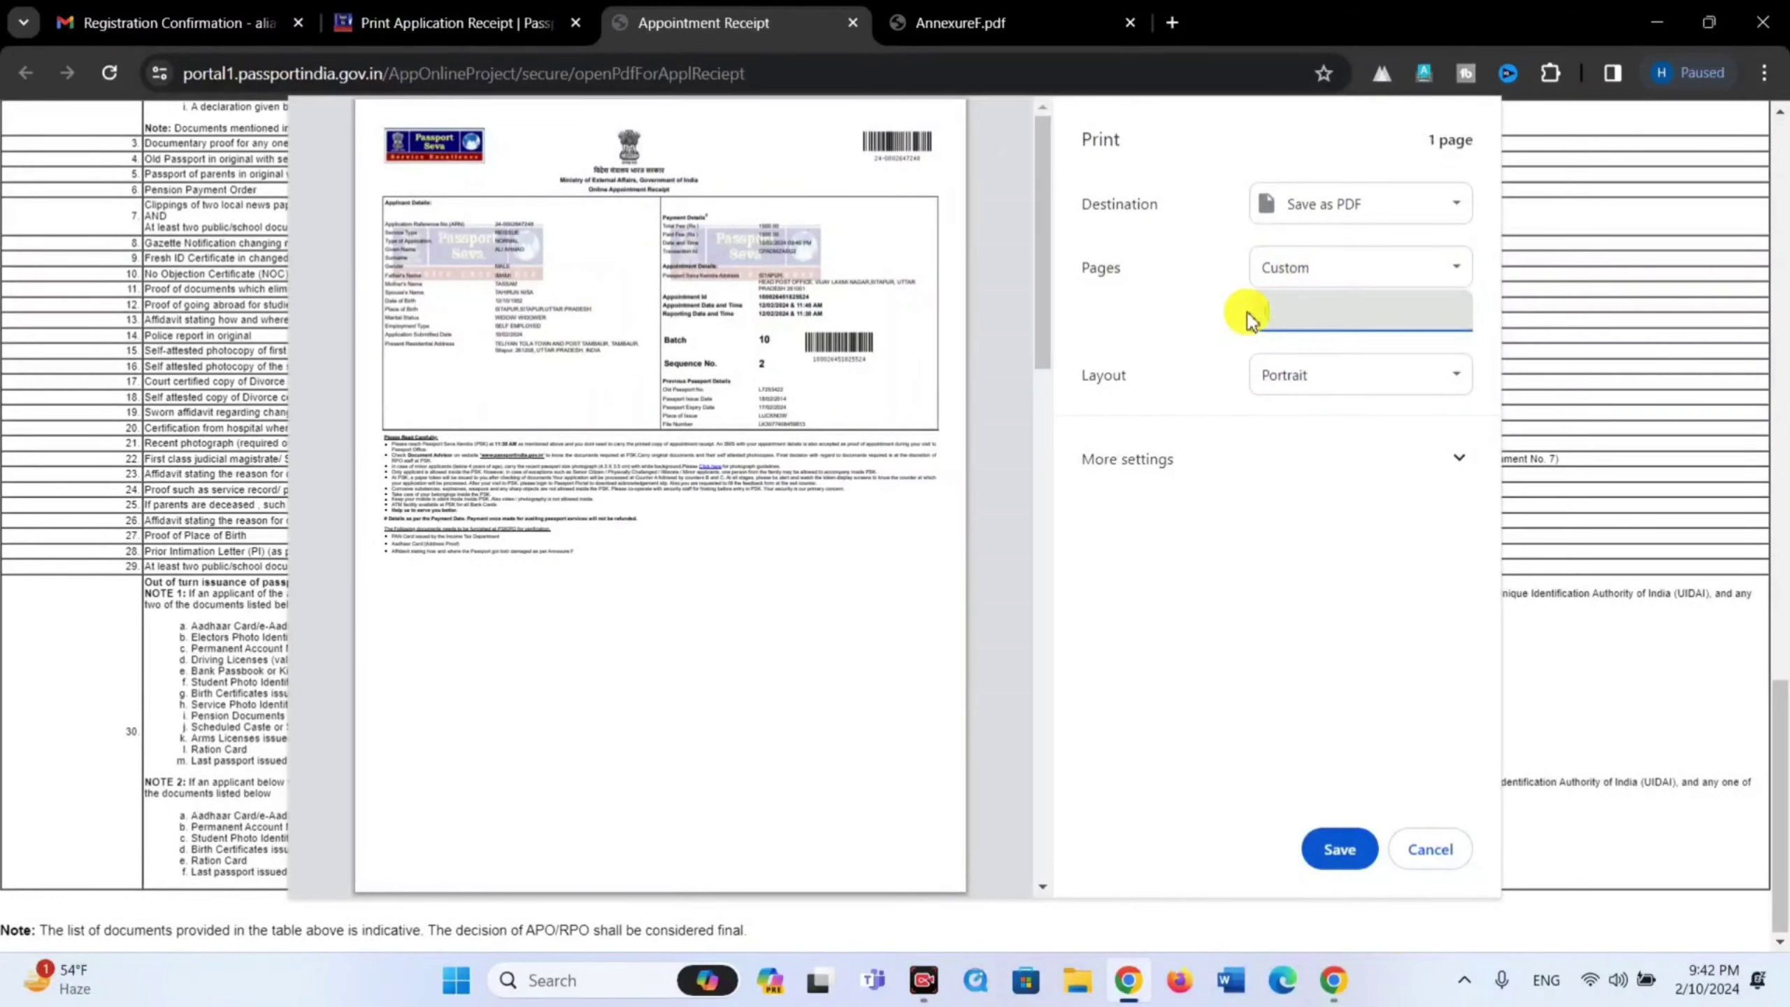
type("1")
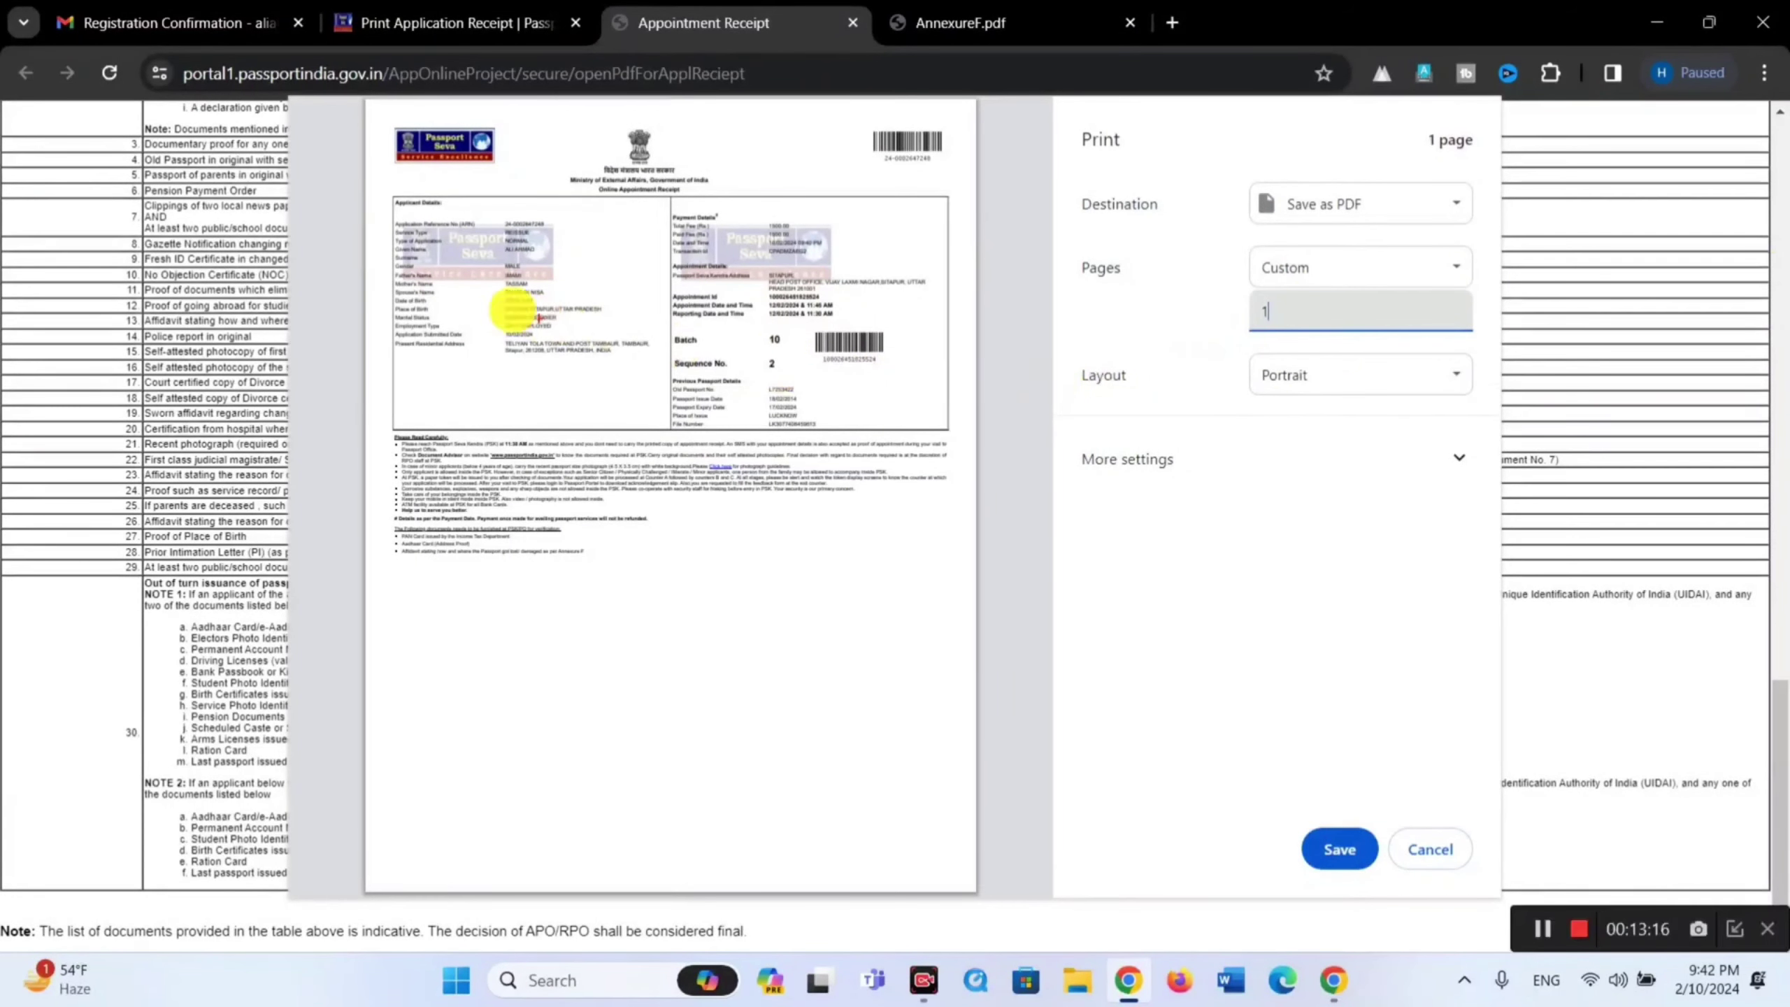
mouse_move(347, 174)
left_mouse_down()
mouse_move(788, 491)
mouse_move(879, 527)
left_mouse_up()
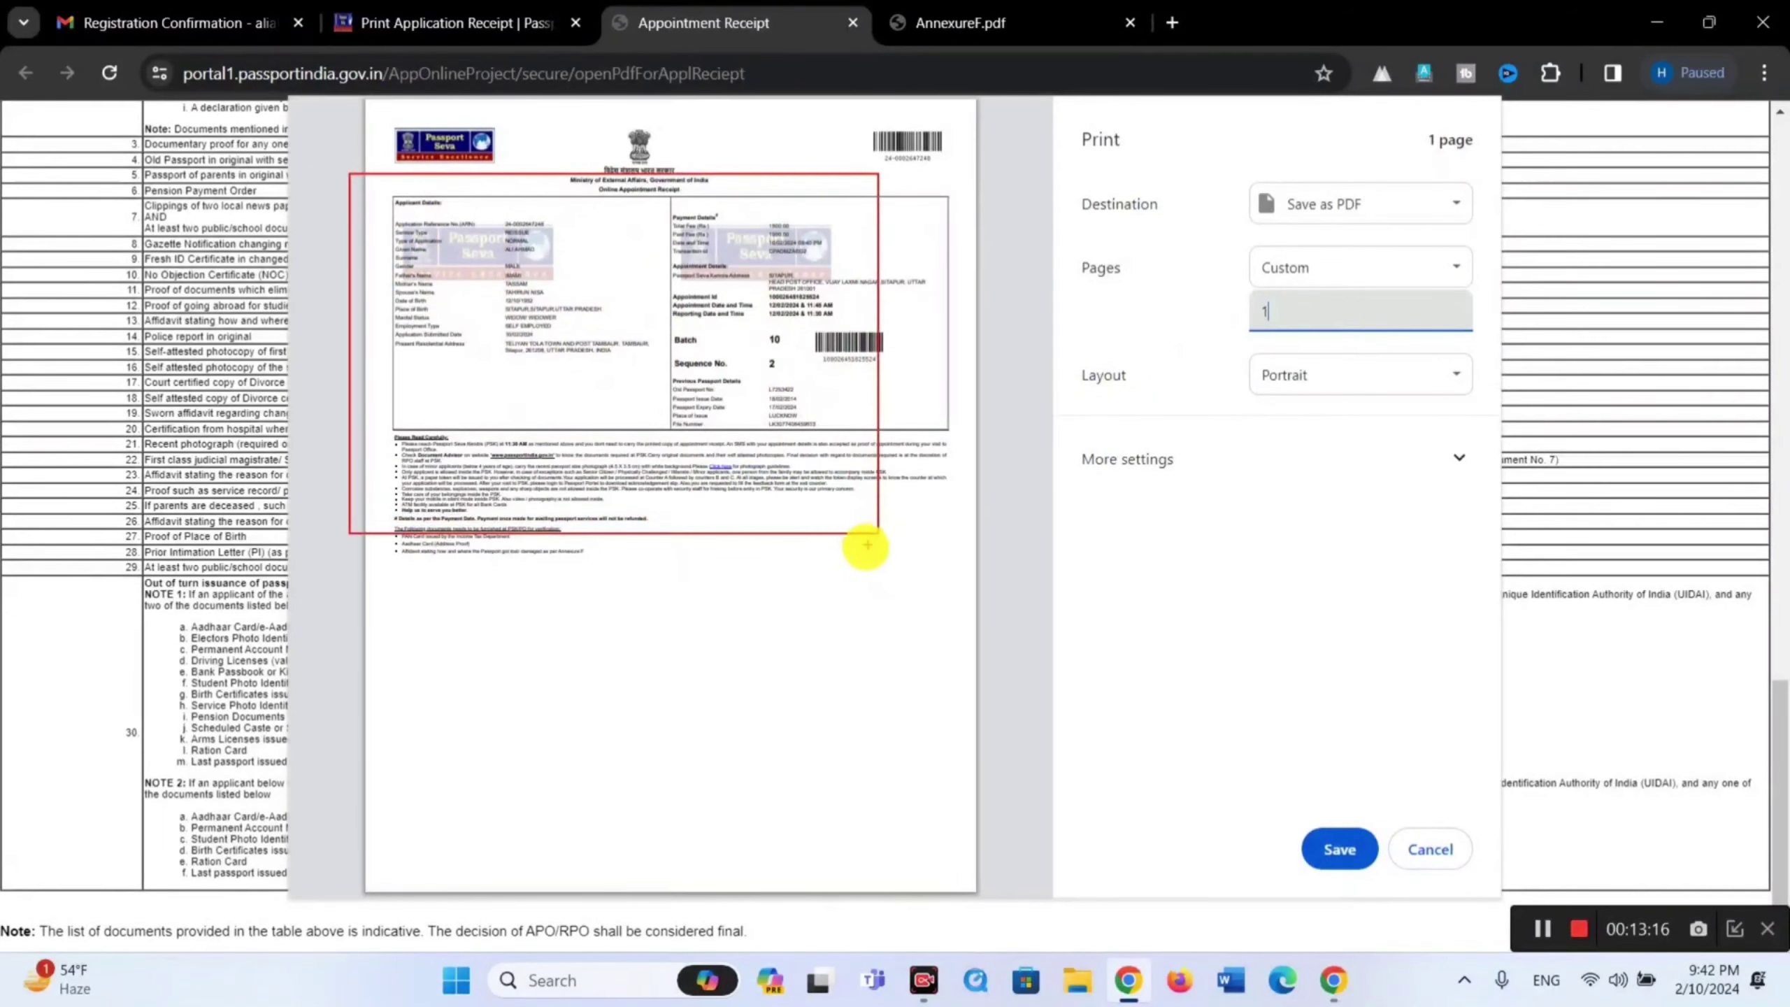
left_click_drag(581, 599, 874, 760)
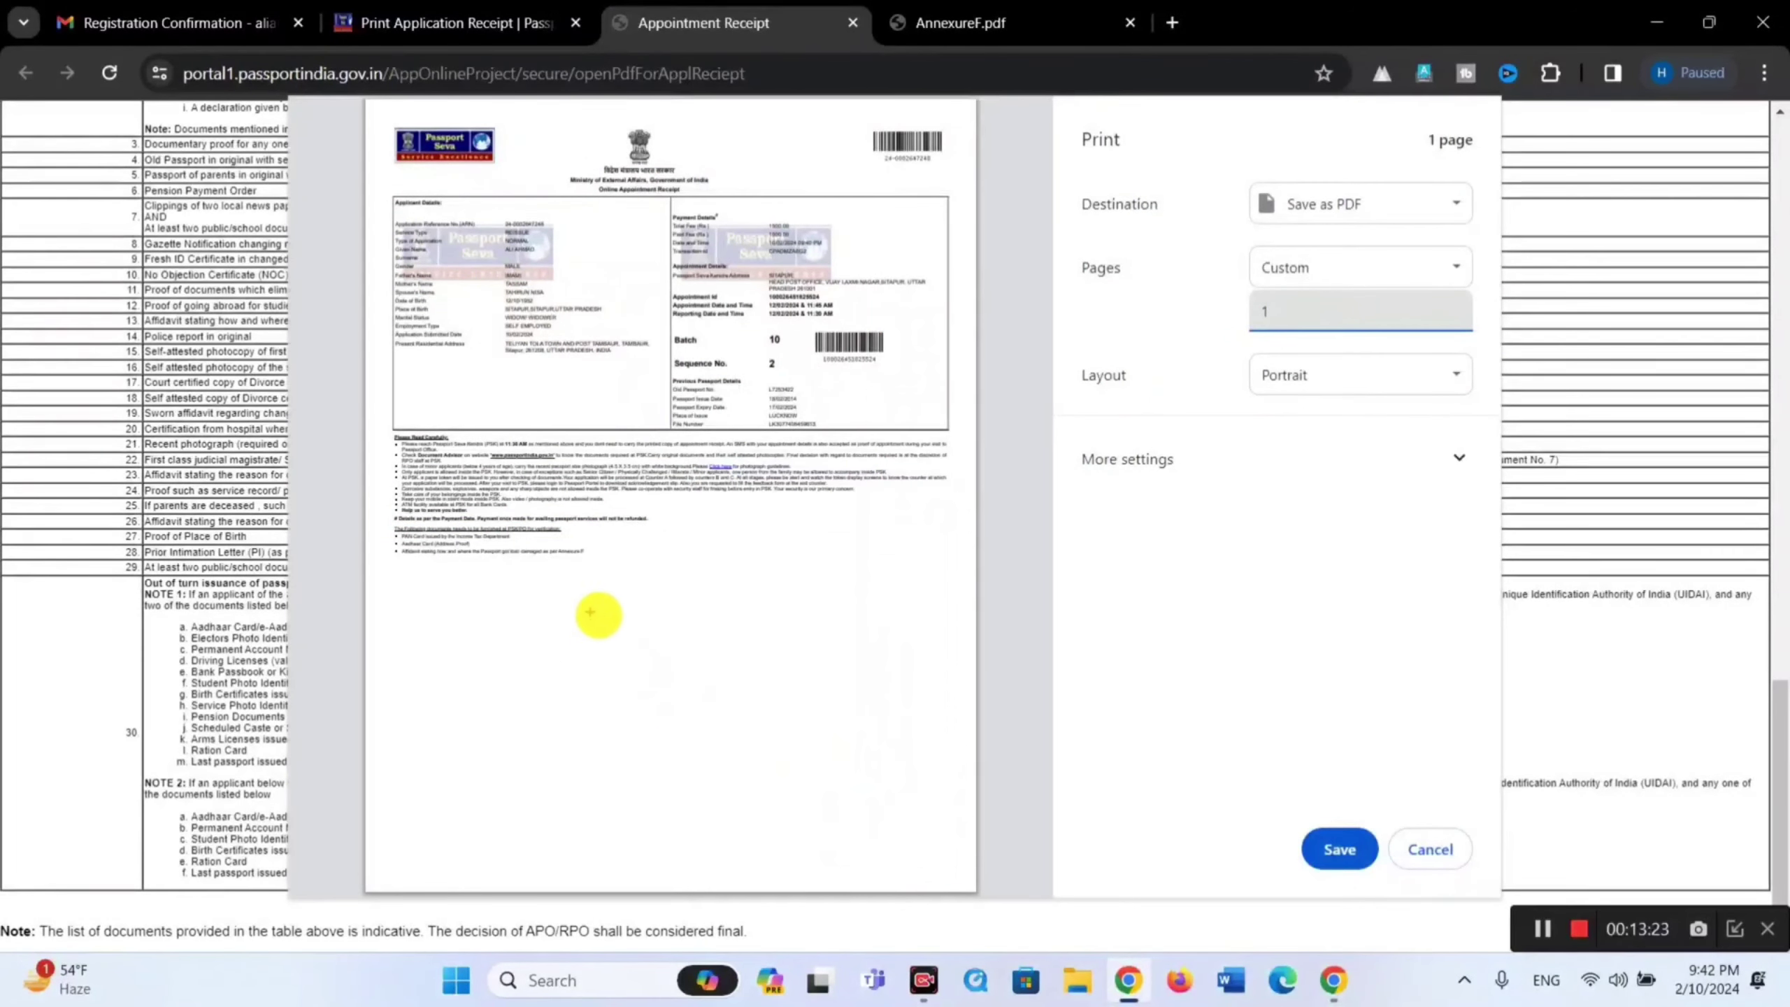
mouse_move(590, 611)
left_mouse_down()
mouse_move(925, 788)
mouse_move(650, 687)
mouse_move(627, 648)
mouse_move(960, 827)
left_mouse_up()
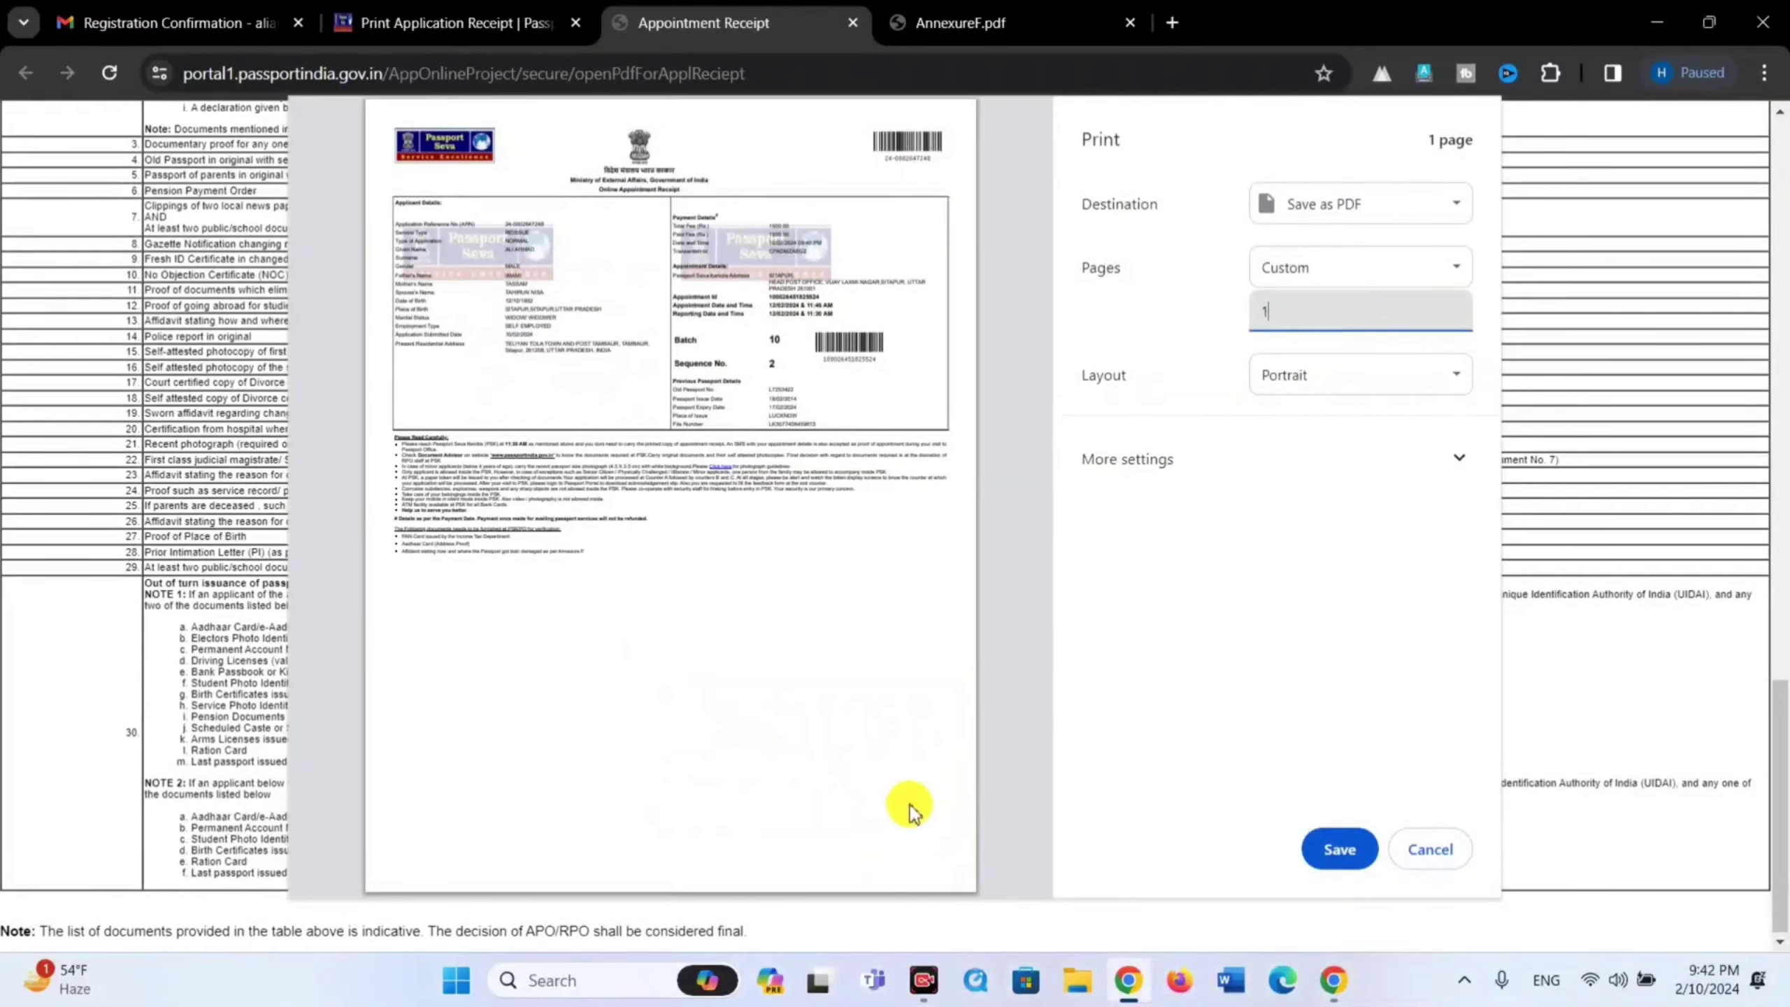